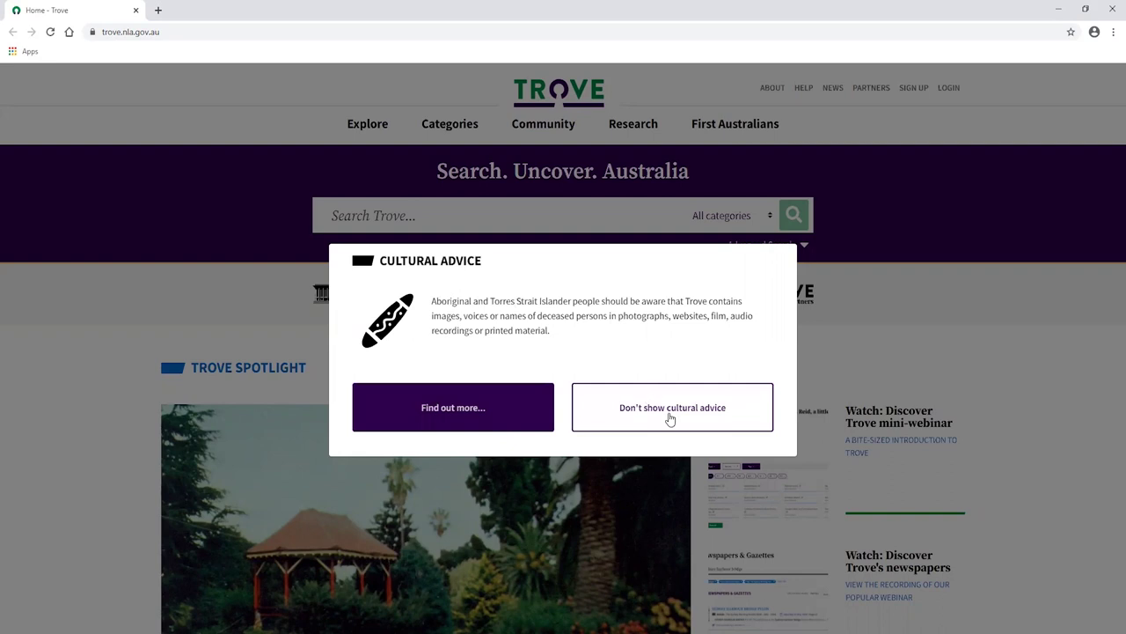
# Step: Permanently hide the Cultural Advice notice and go to Trove's News page
pyautogui.click(669, 409)
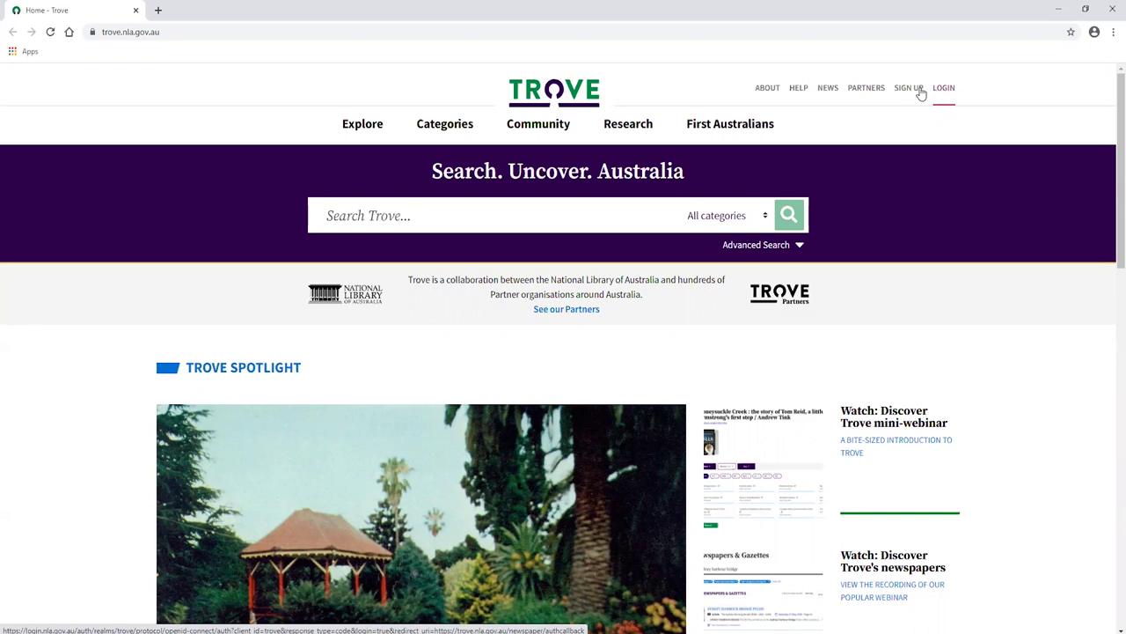
pyautogui.click(828, 92)
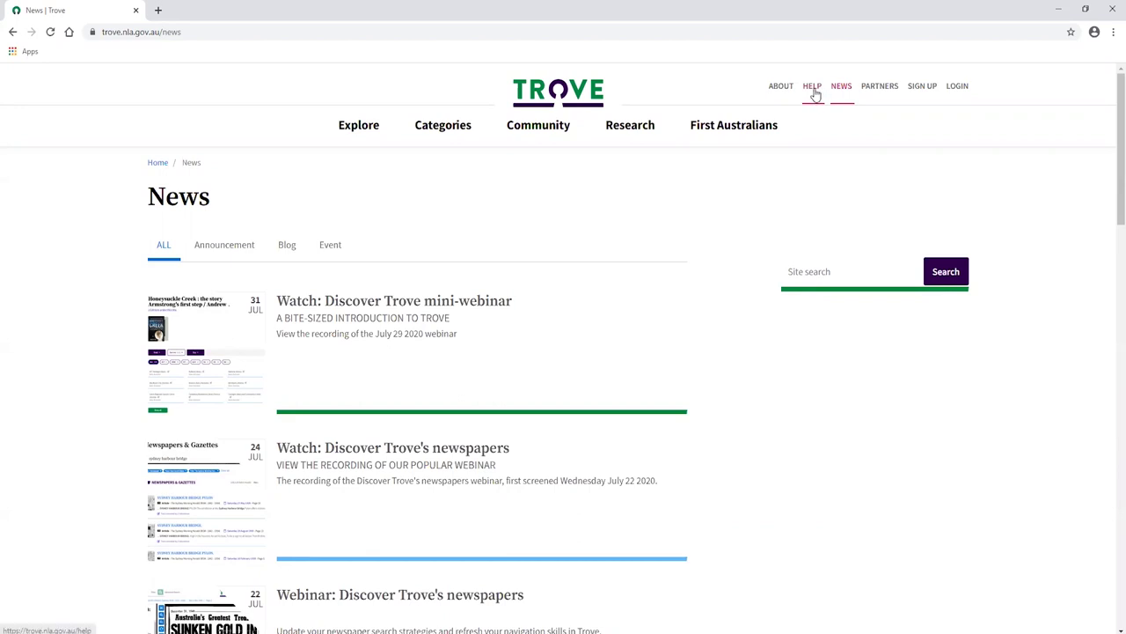
# Step: Go to Trove's Help page, then the Categories landing page
pyautogui.click(811, 93)
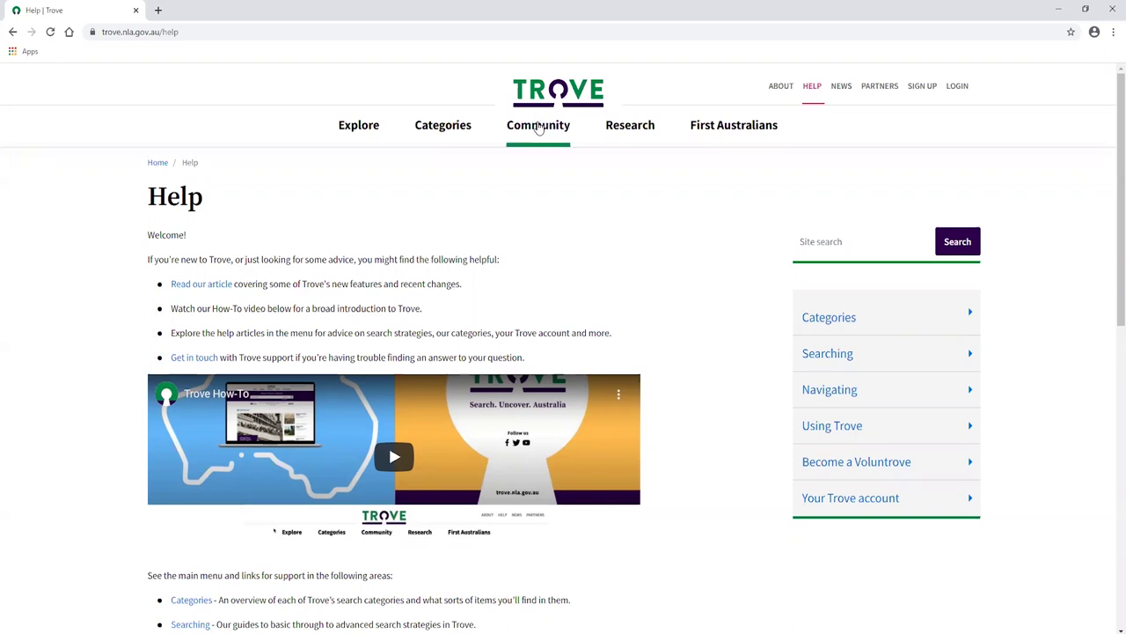
pyautogui.click(444, 132)
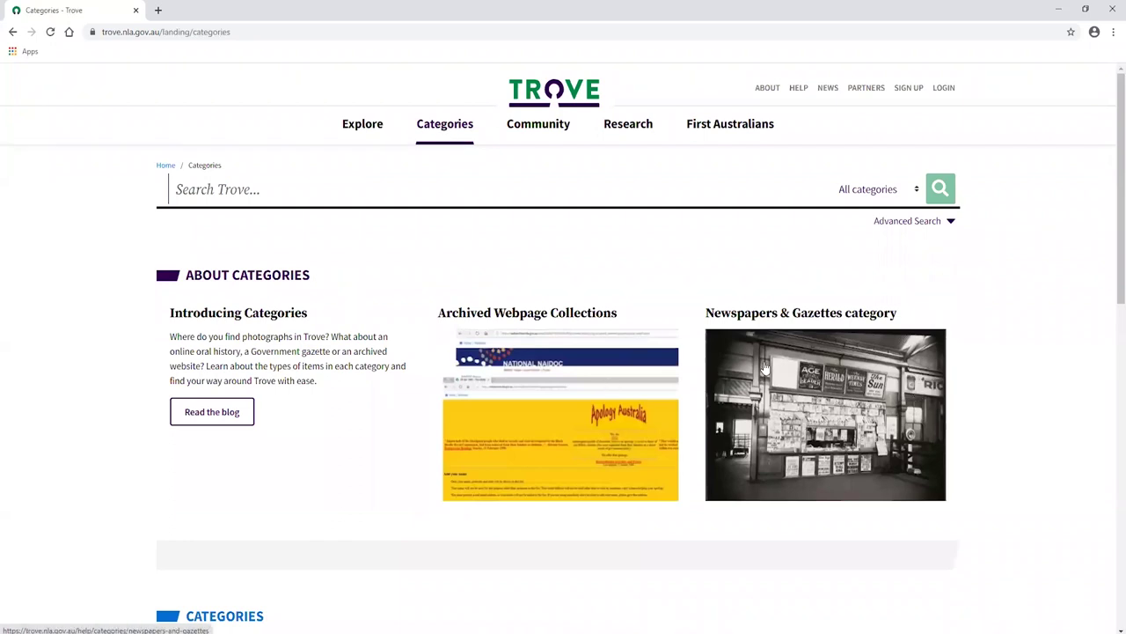
pyautogui.click(827, 350)
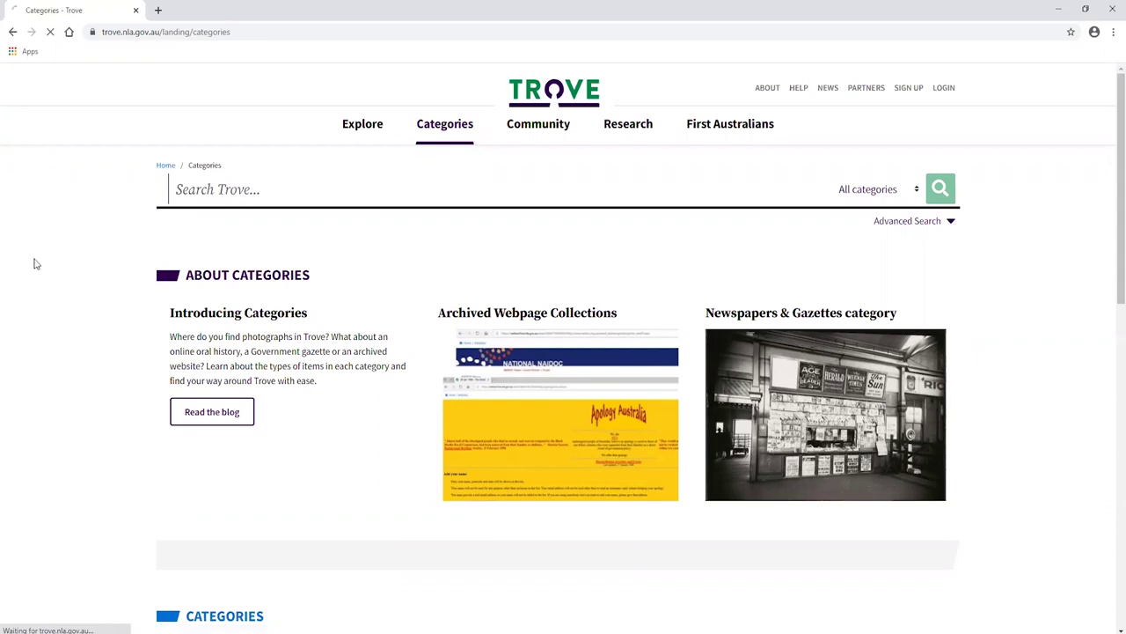
pyautogui.scroll(-3, 478, 285)
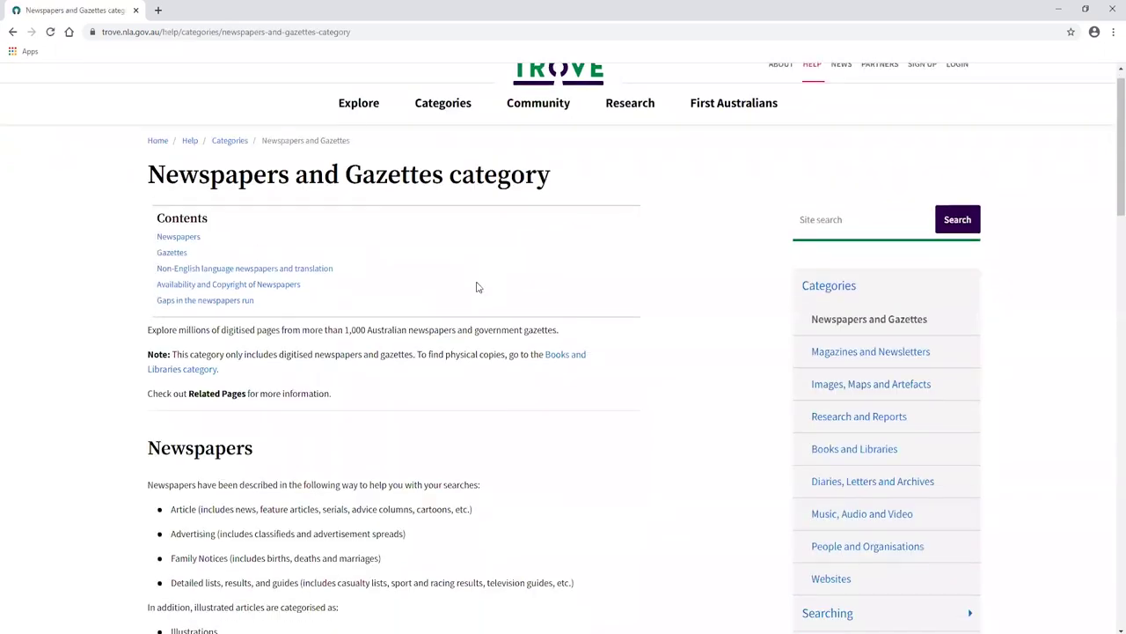
pyautogui.scroll(-5, 478, 285)
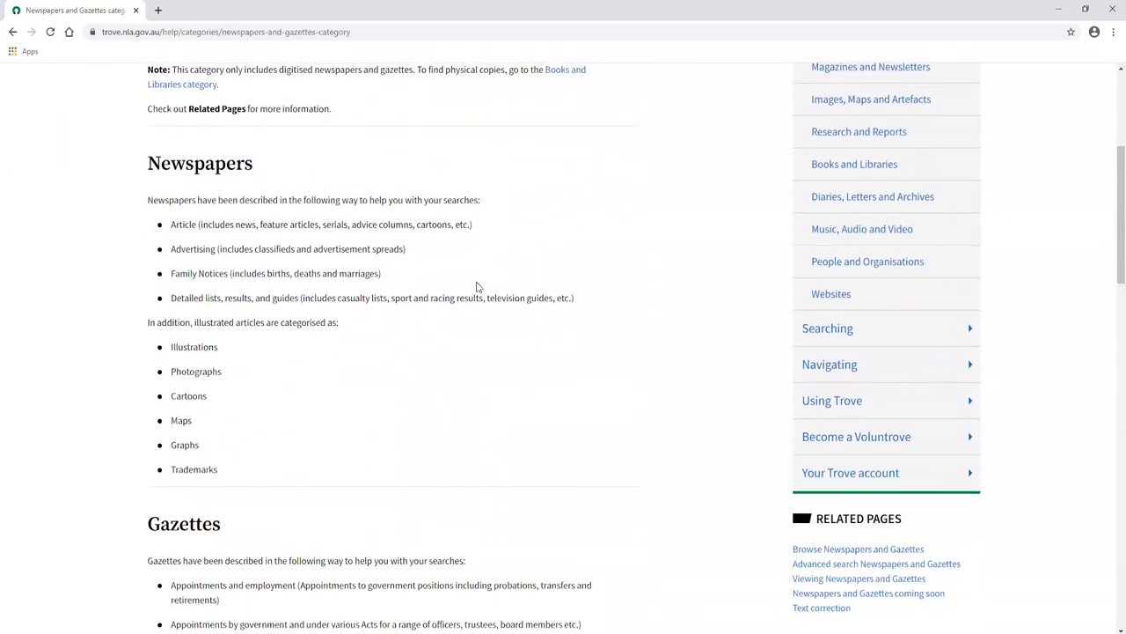
pyautogui.scroll(-2, 654, 292)
pyautogui.scroll(6, 654, 291)
pyautogui.scroll(1, 672, 304)
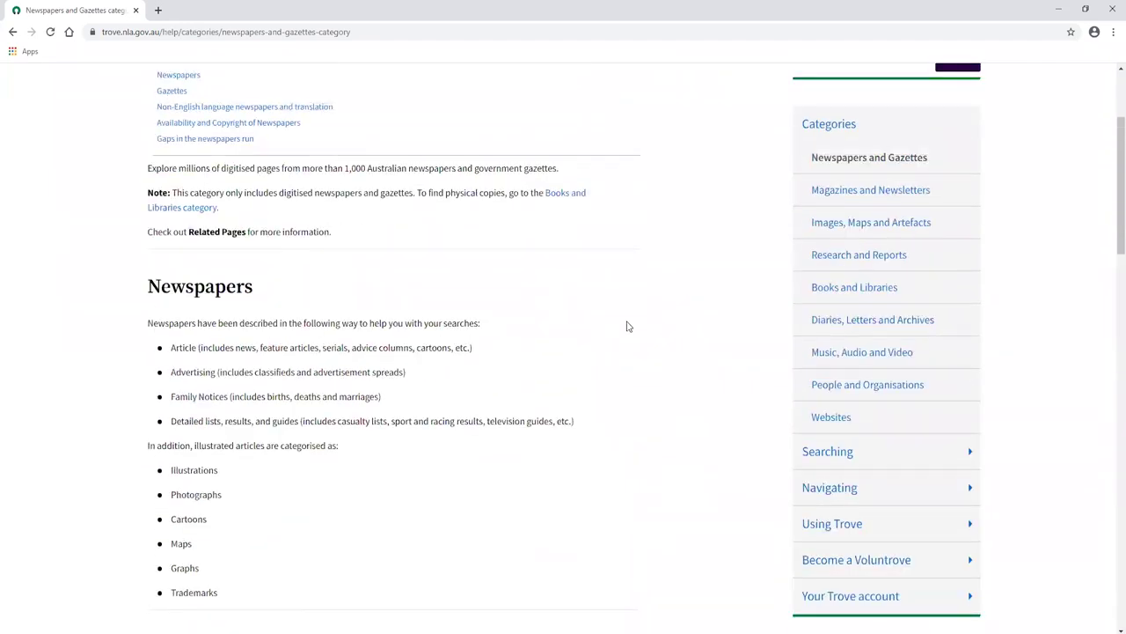
pyautogui.click(11, 32)
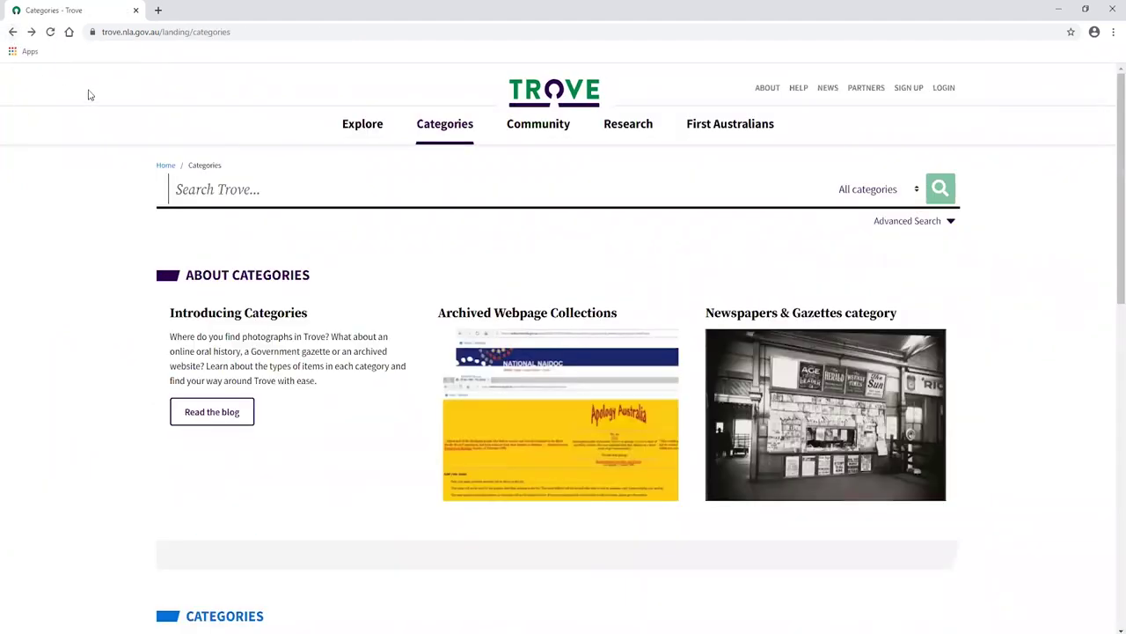
# Step: Return to the Trove home page and open a new browser tab on Google
pyautogui.click(574, 90)
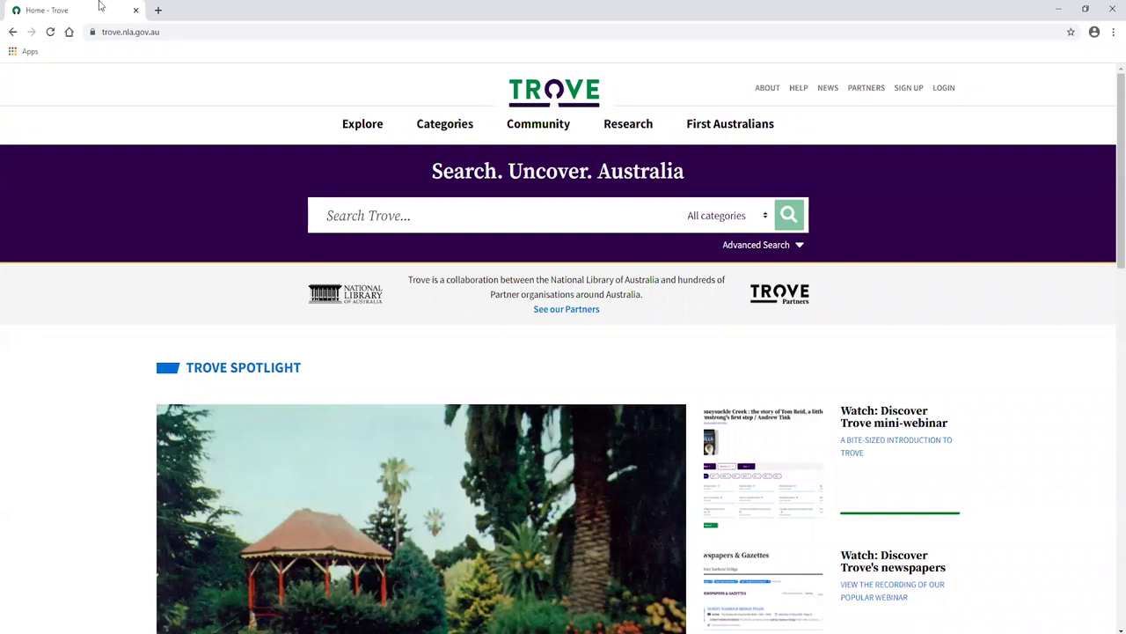
pyautogui.click(158, 12)
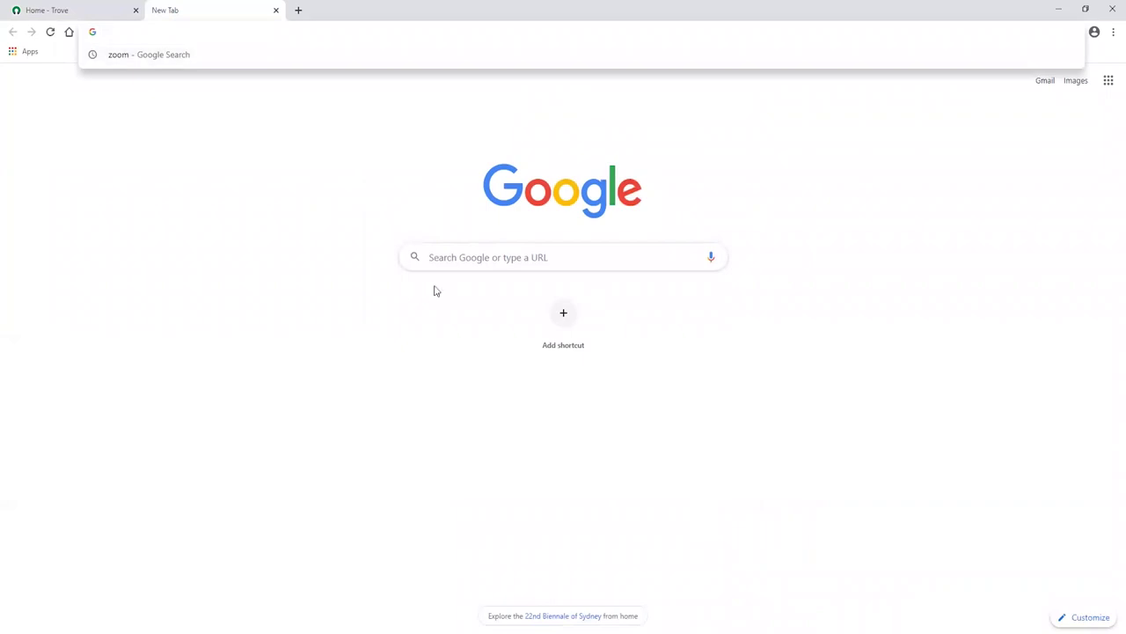
# Step: Search Google for 'ryerson' and open The Ryerson Index result
pyautogui.click(500, 251)
pyautogui.write('ryerson')
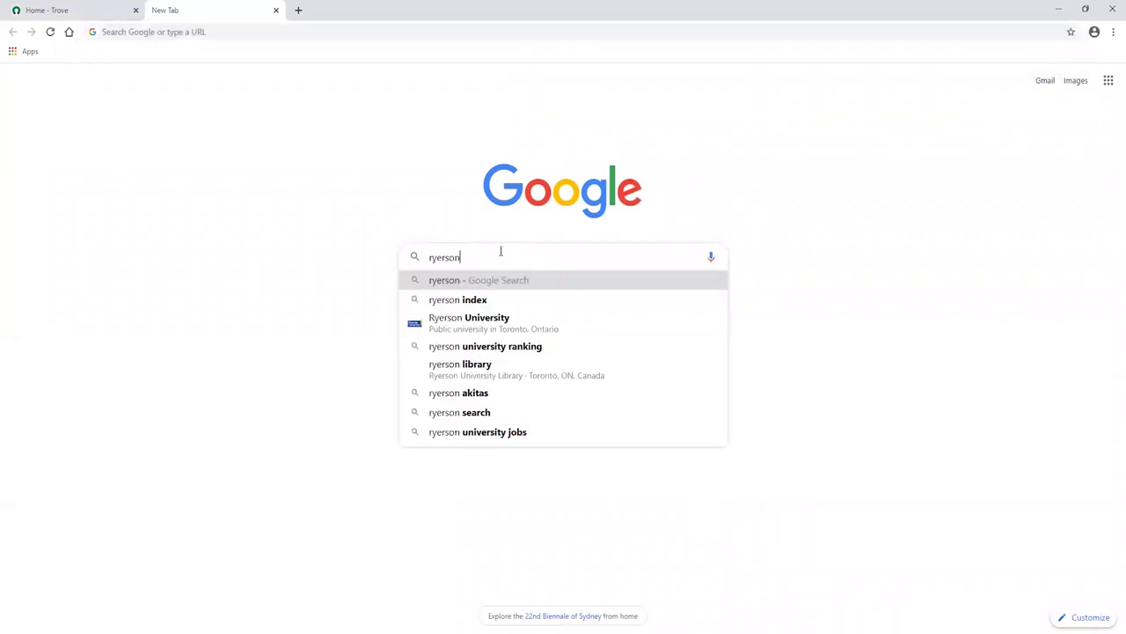
pyautogui.press('Return')
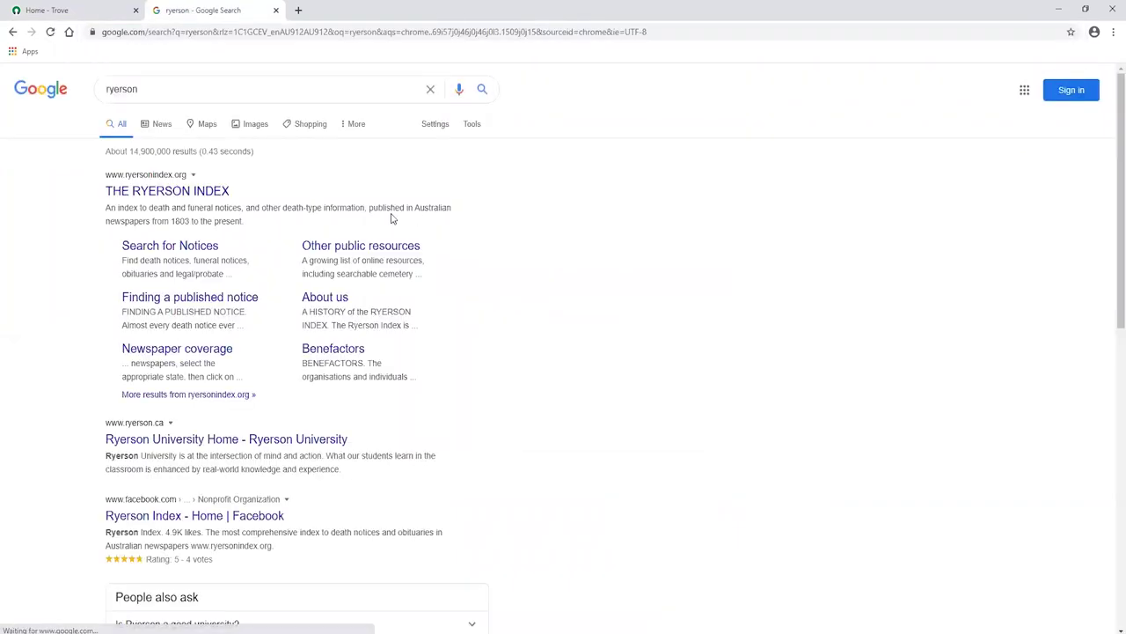
pyautogui.click(174, 196)
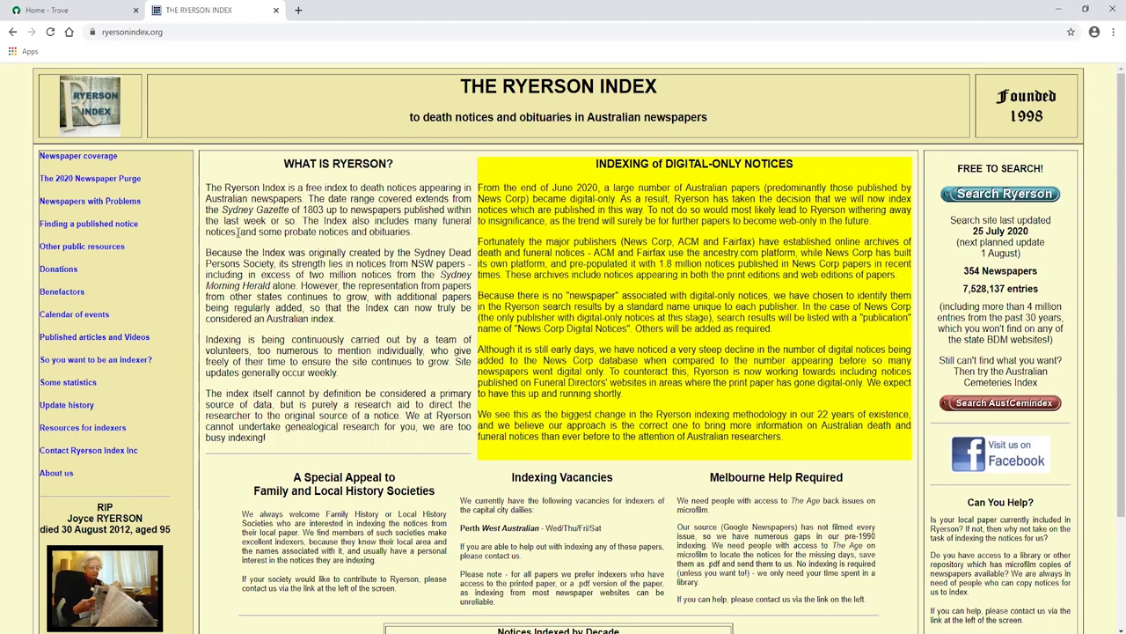
# Step: Open the Ryerson Index Search for Notices form and select the surname field
pyautogui.click(1019, 199)
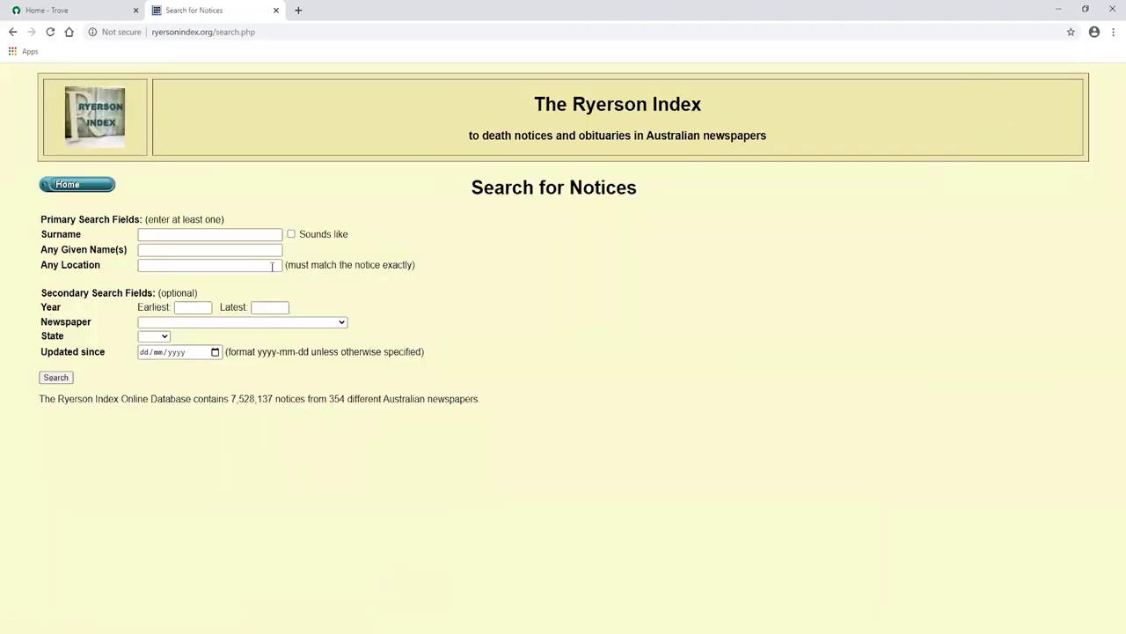
pyautogui.click(259, 236)
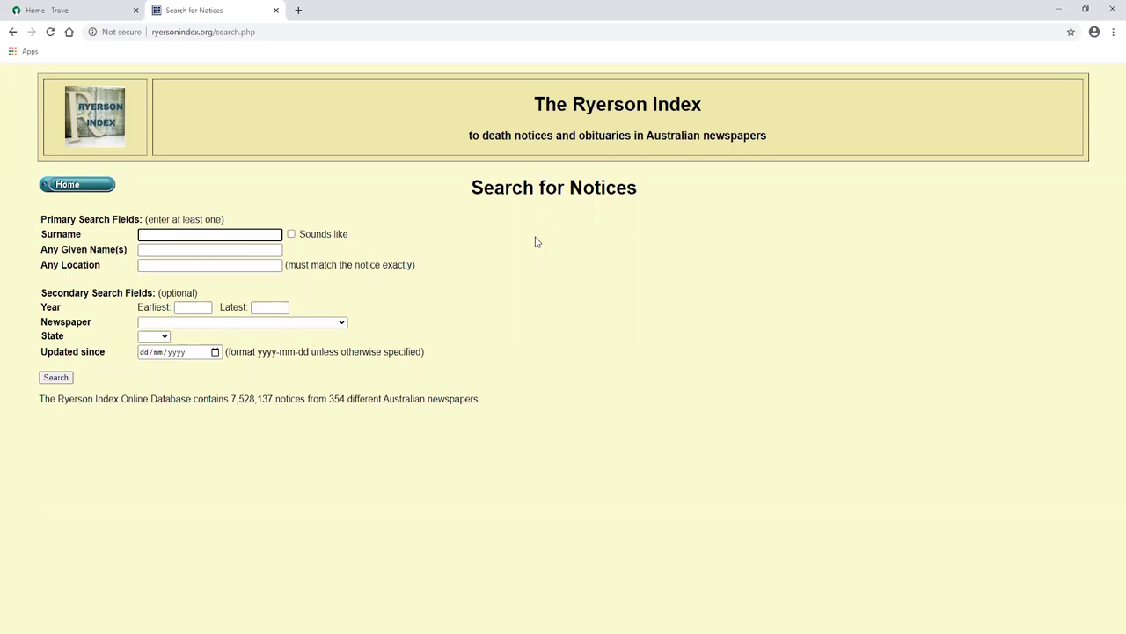
# Step: Search Ryerson death notices by surname and given name for 1867, then close the tab
pyautogui.write('flynn')
pyautogui.press('Tab')
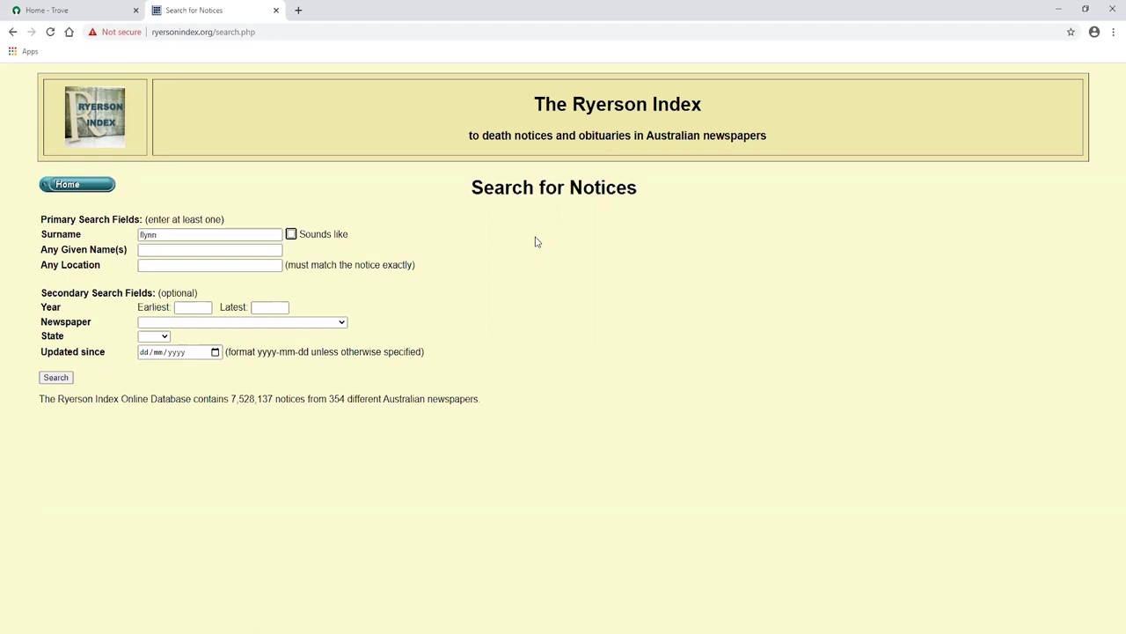
pyautogui.press('Tab')
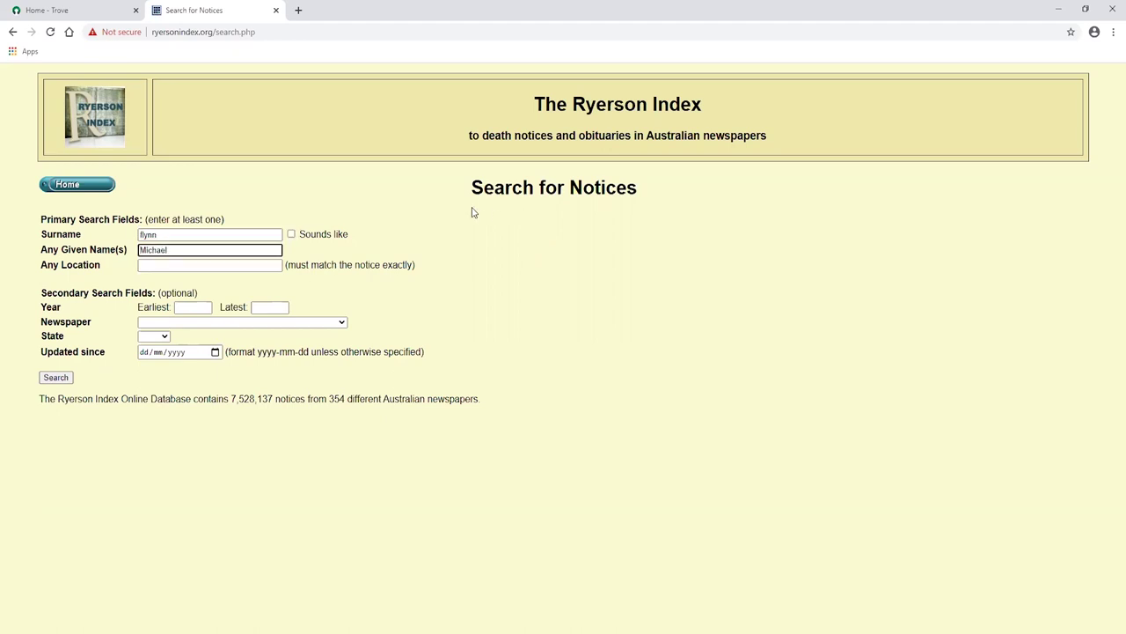
pyautogui.click(200, 306)
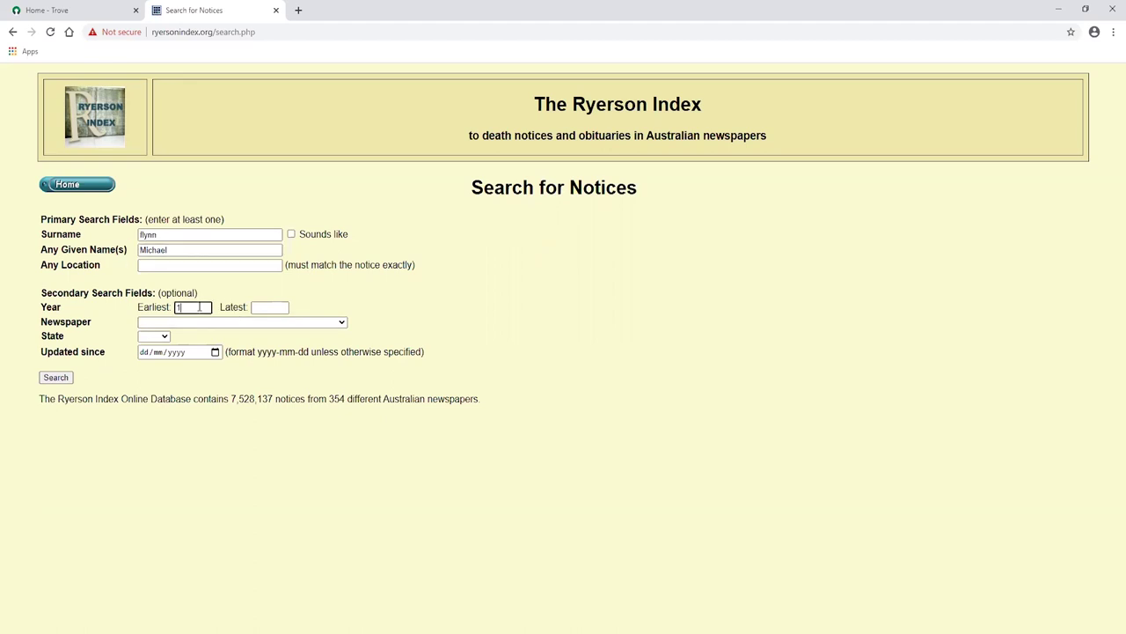
pyautogui.press('Tab')
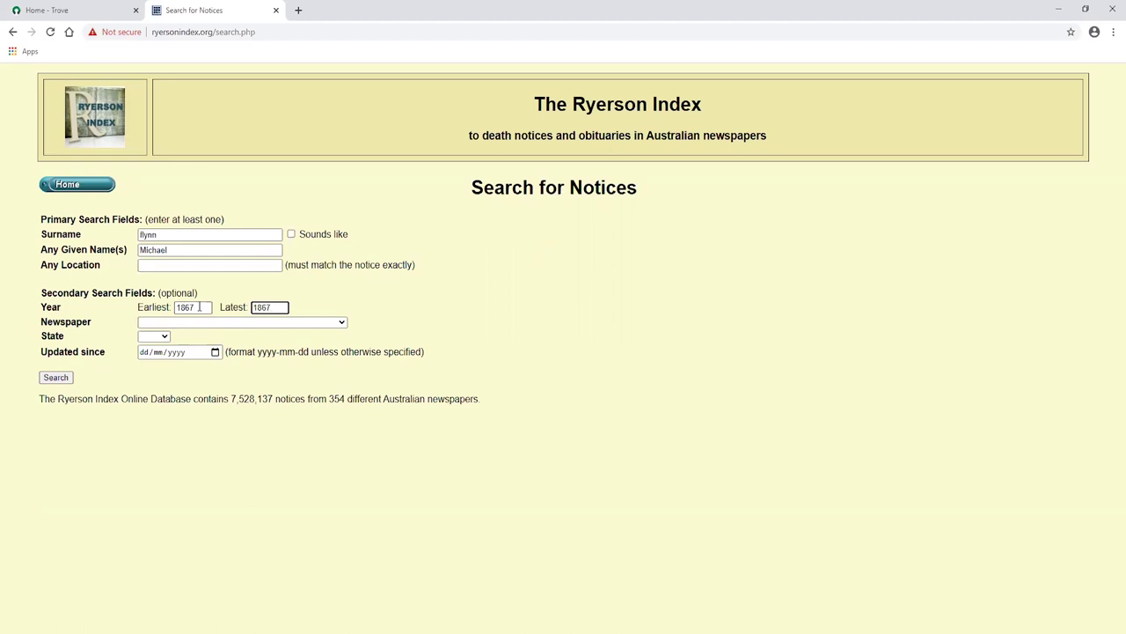
pyautogui.press('Return')
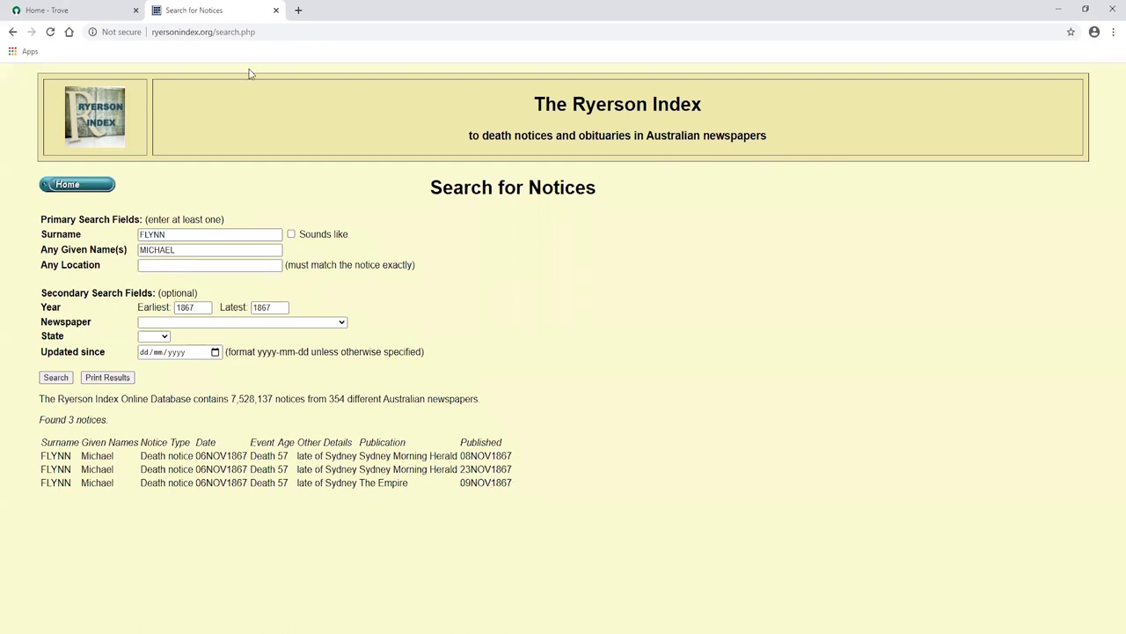
pyautogui.click(275, 12)
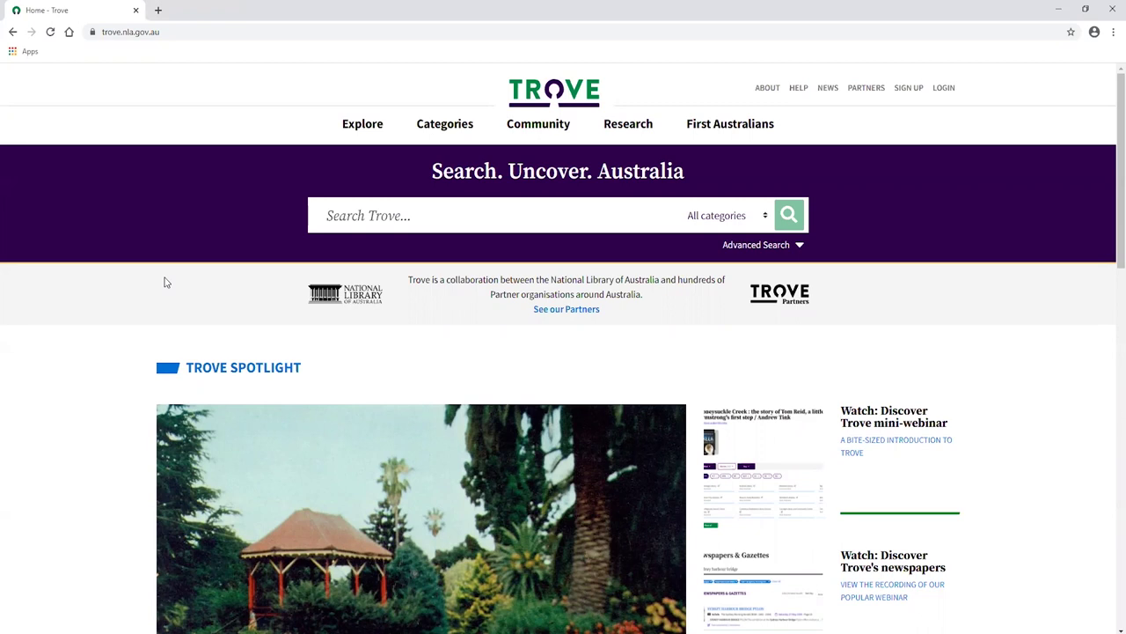
# Step: From Explore, open the newspapers browser and list all newspaper and gazette titles
pyautogui.click(357, 130)
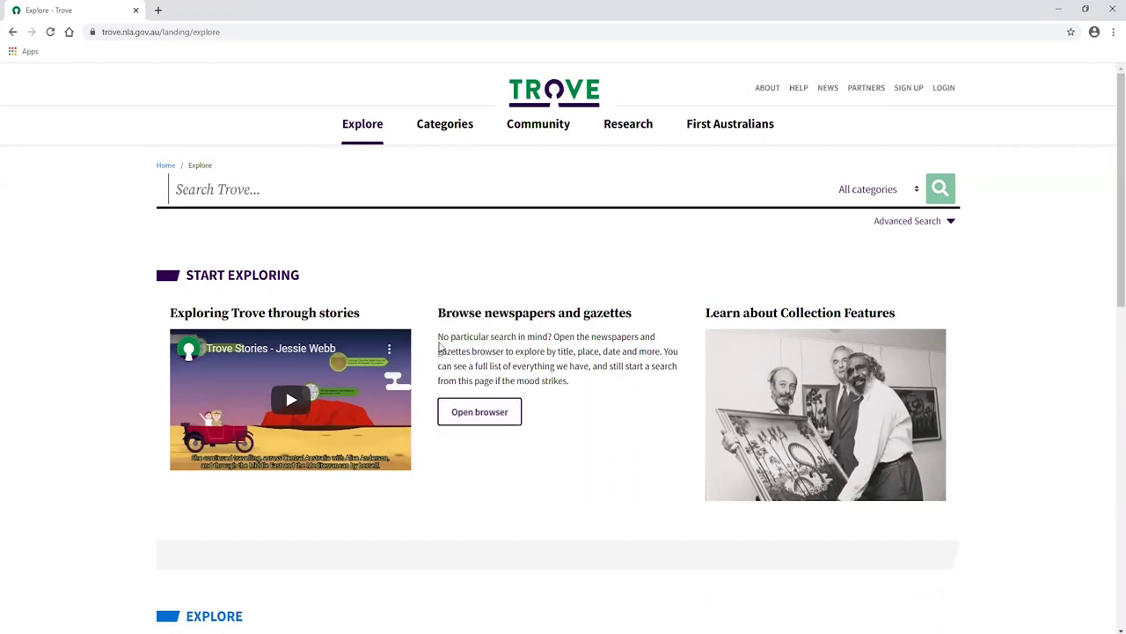
pyautogui.click(496, 420)
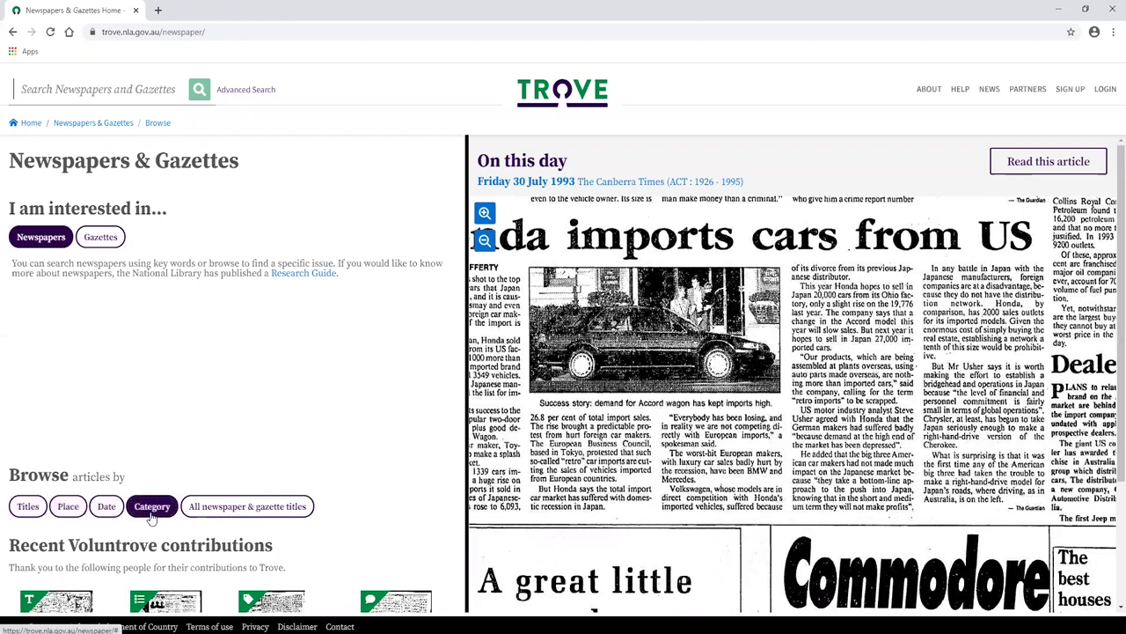
pyautogui.click(241, 514)
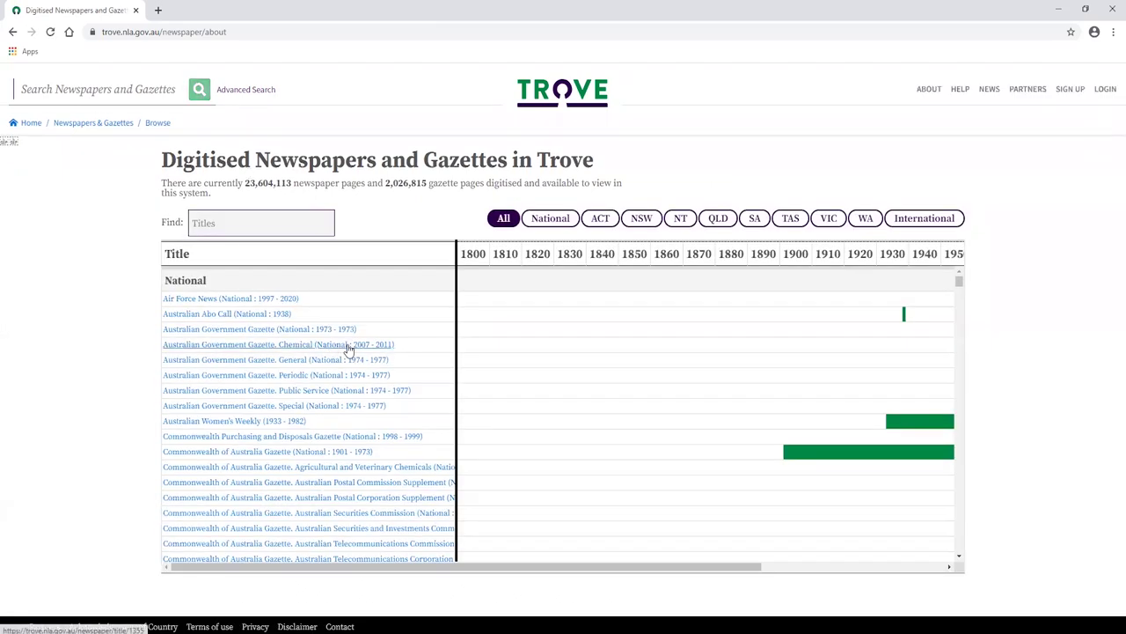
# Step: Scroll through the titles table and timeline, then return to the Newspapers & Gazettes page
pyautogui.moveTo(536, 566); pyautogui.dragTo(602, 565)
pyautogui.scroll(-6, 336, 366)
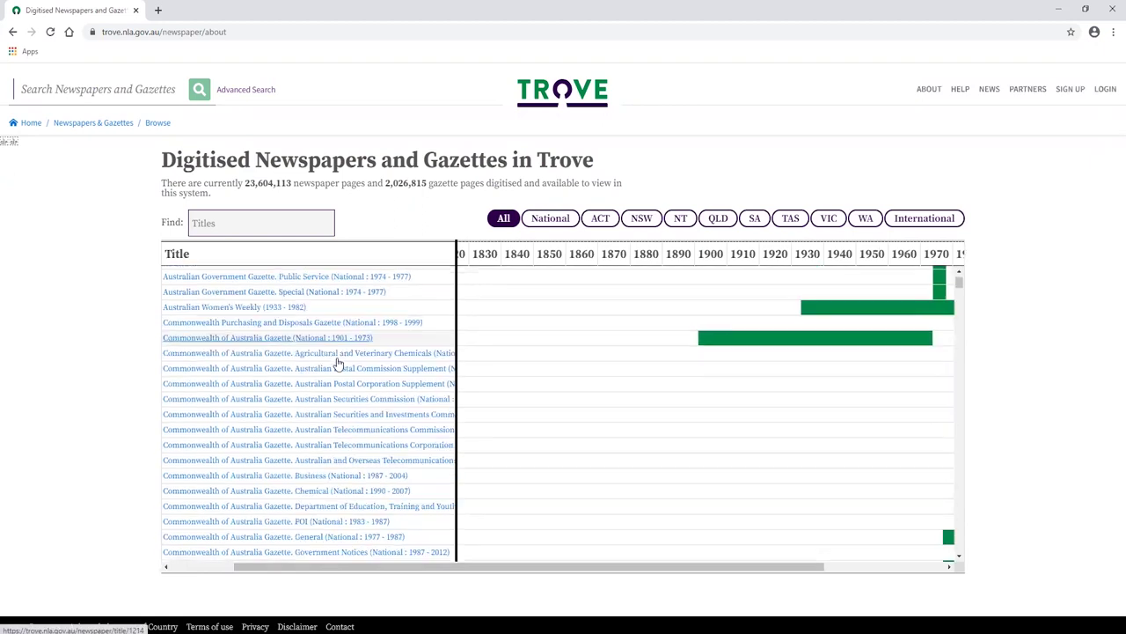
pyautogui.scroll(-10, 380, 363)
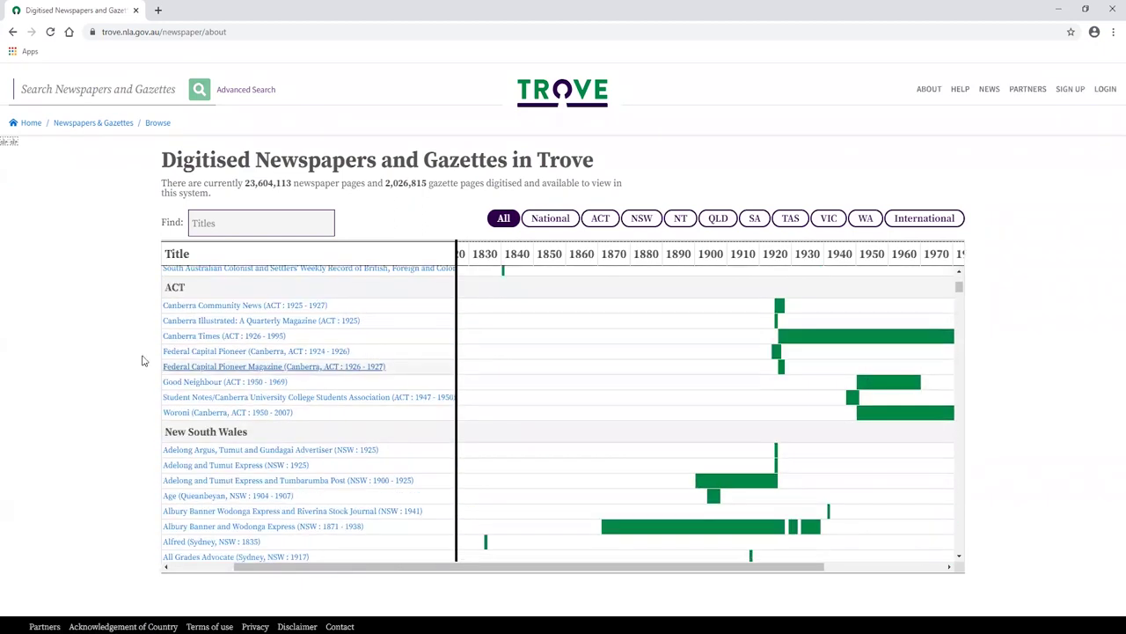
pyautogui.scroll(-7, 271, 394)
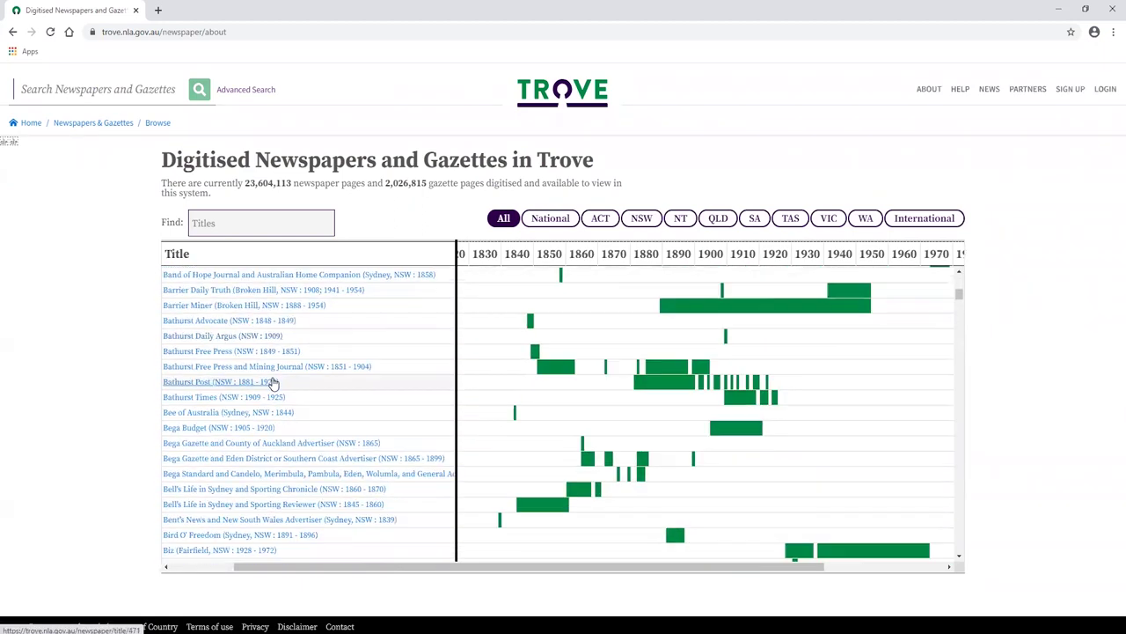
pyautogui.scroll(2, 587, 433)
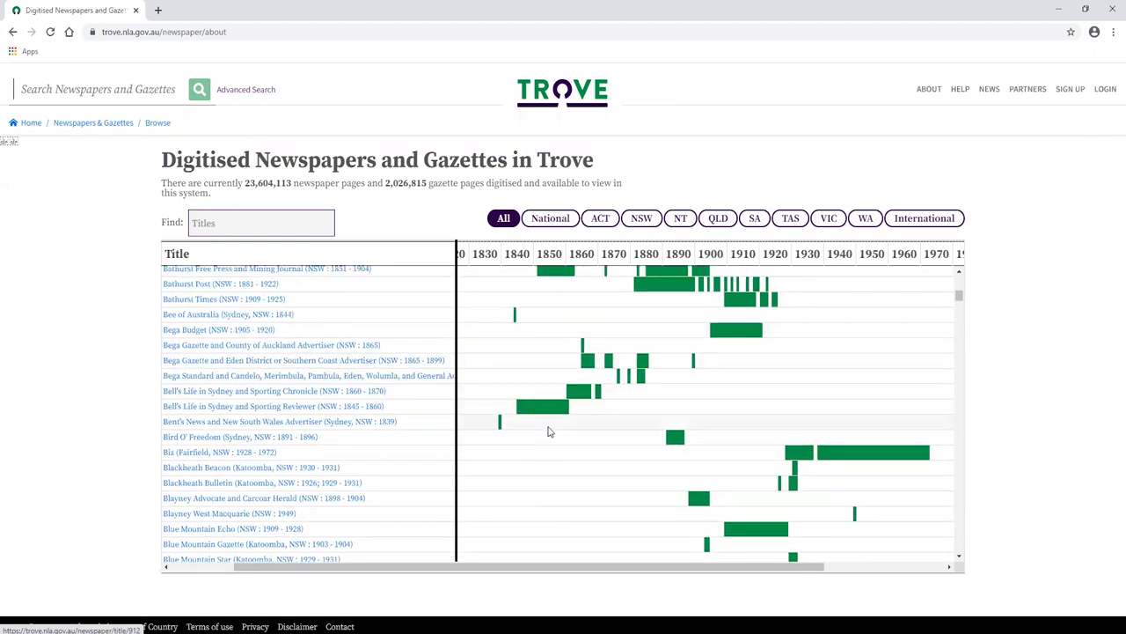
pyautogui.click(11, 31)
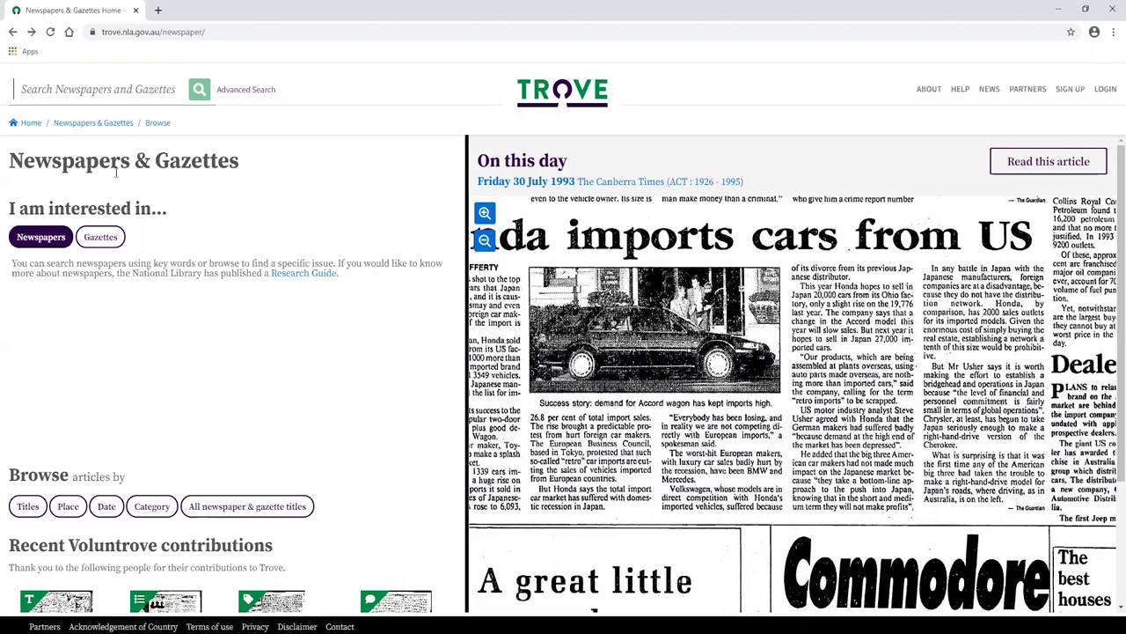
# Step: Open the Browse by Title panel showing newspaper titles A–Z
pyautogui.click(28, 517)
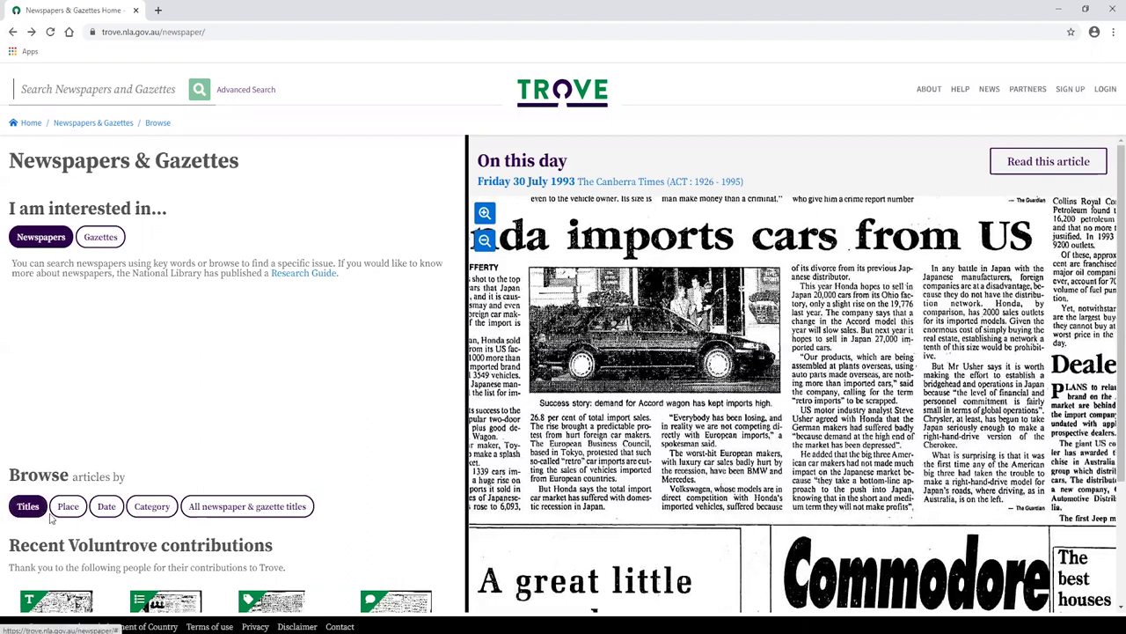
pyautogui.click(29, 510)
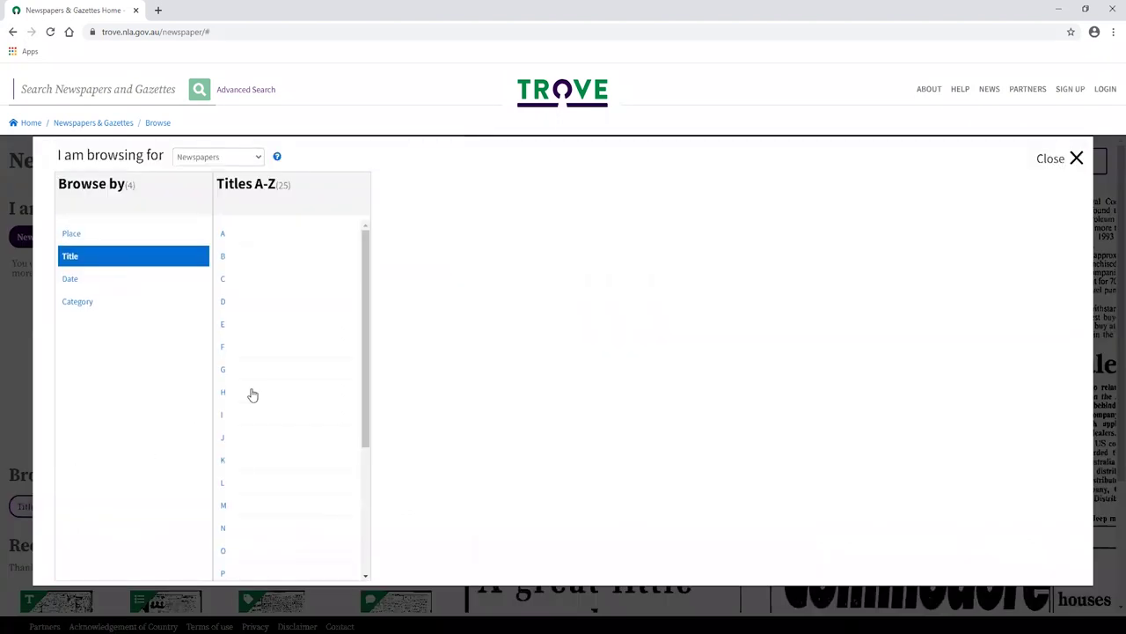
# Step: Select the Empire (Sydney, NSW : 1850 - 1875) issue of 9 November 1867
pyautogui.click(248, 328)
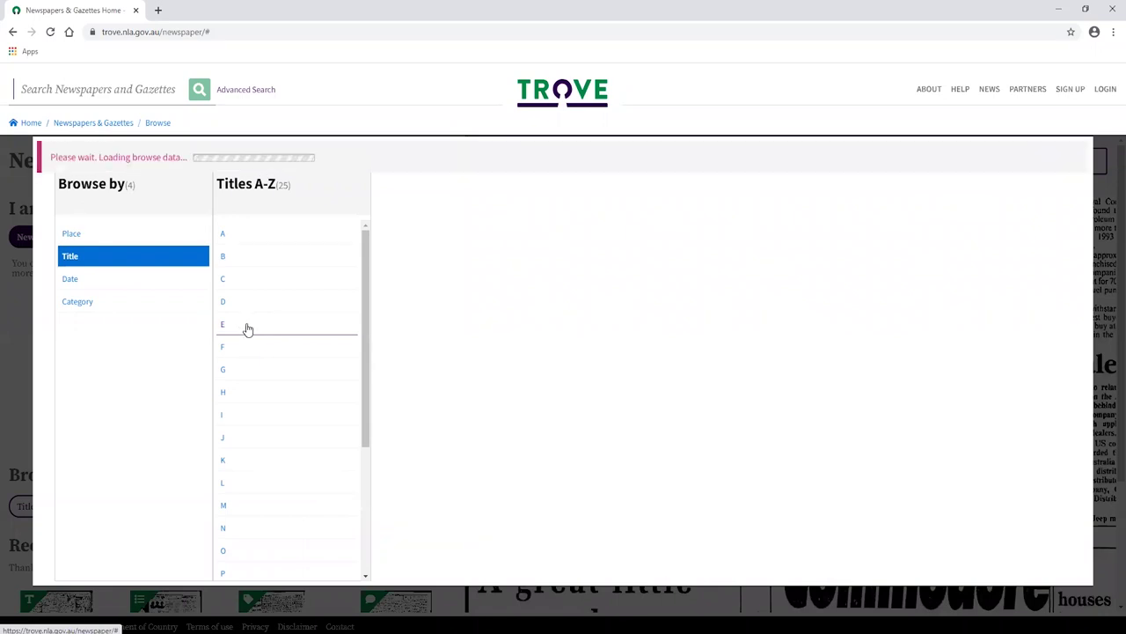
pyautogui.scroll(-5, 452, 356)
pyautogui.scroll(-3, 451, 356)
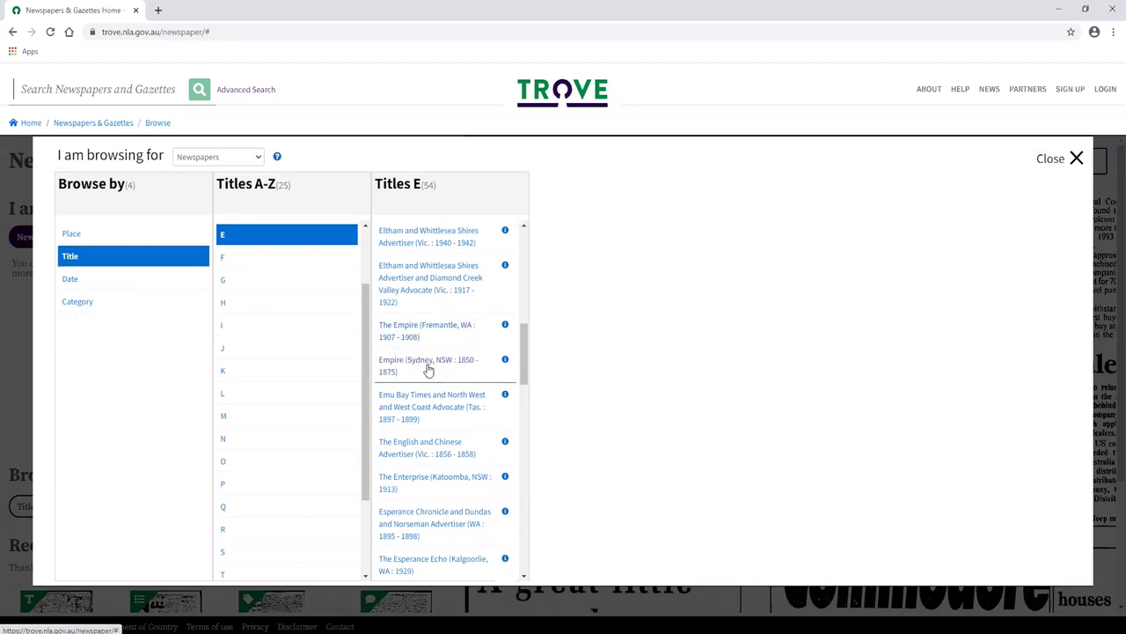
pyautogui.click(430, 368)
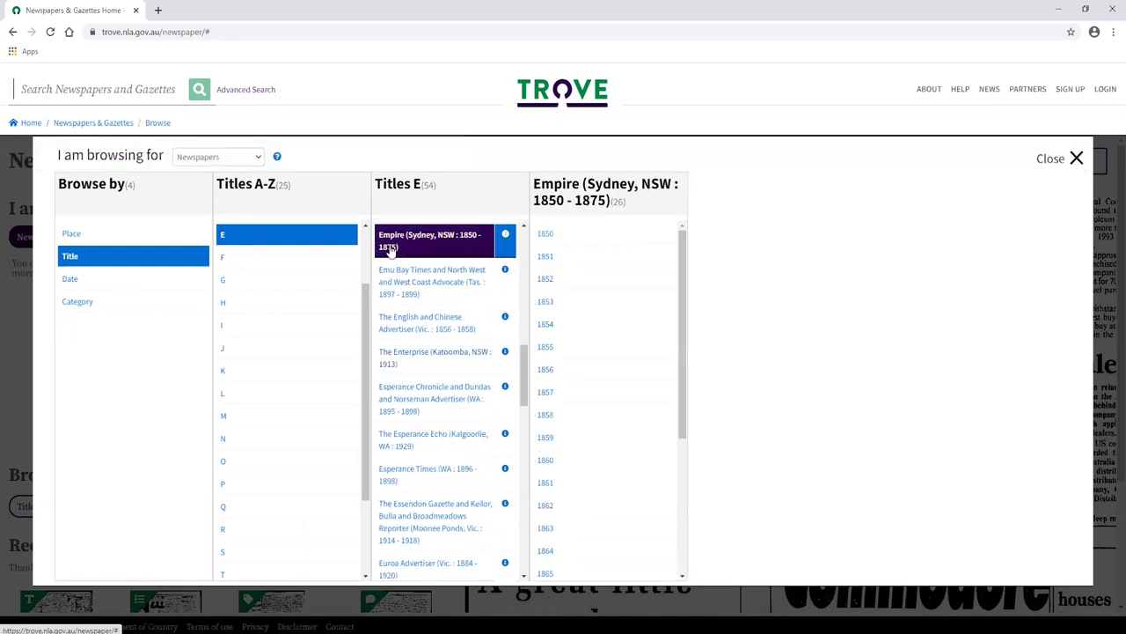
pyautogui.scroll(-3, 543, 327)
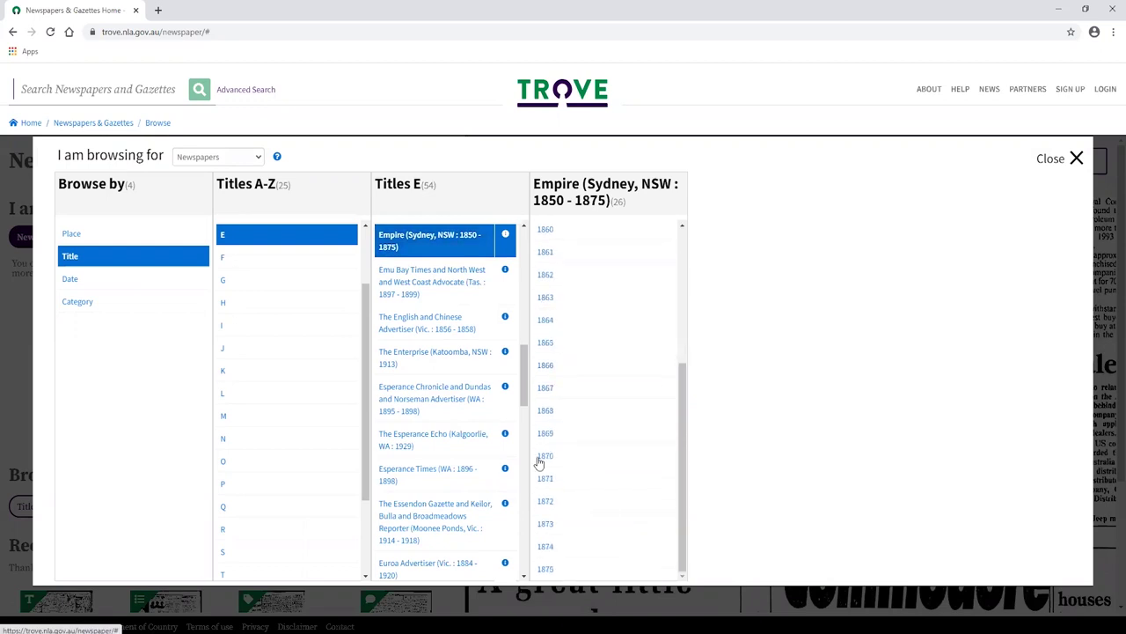
pyautogui.click(544, 392)
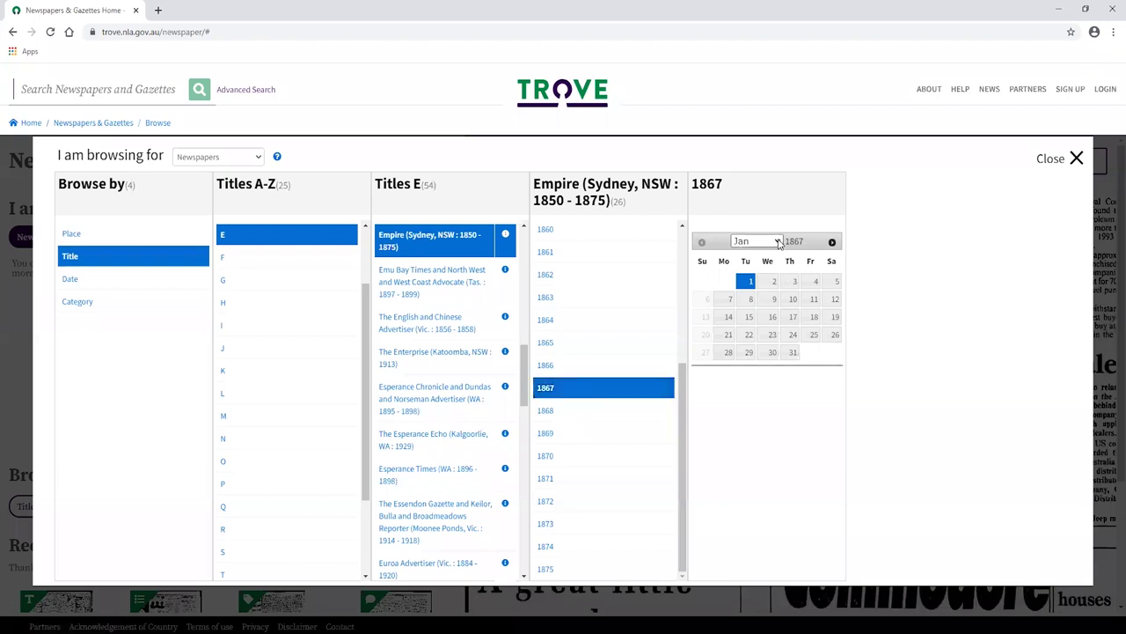
pyautogui.click(778, 243)
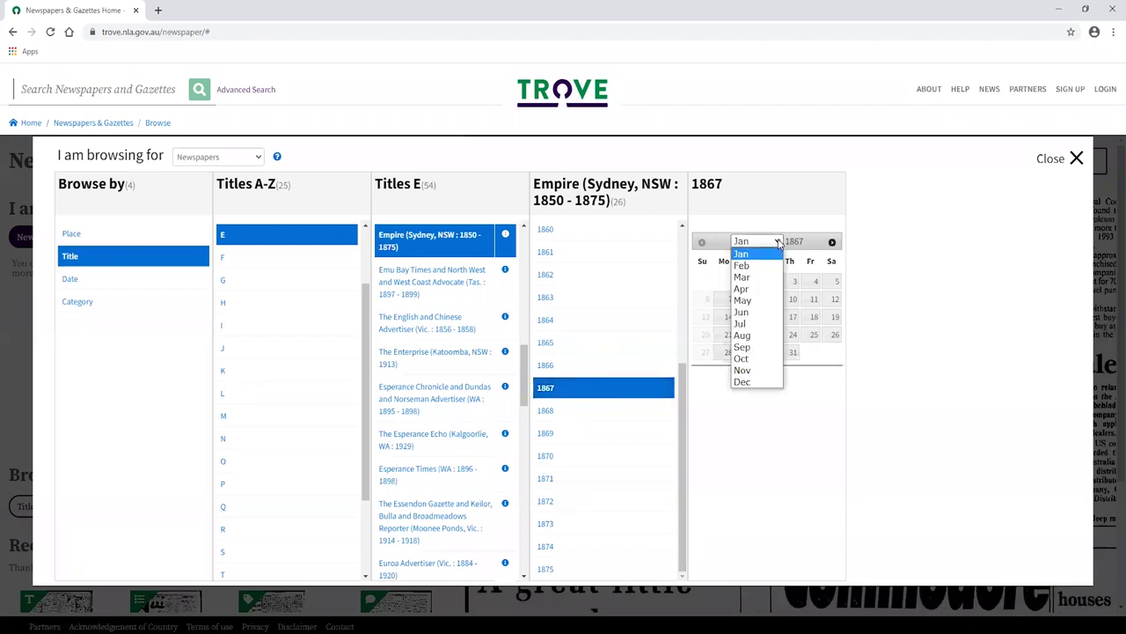
pyautogui.click(744, 370)
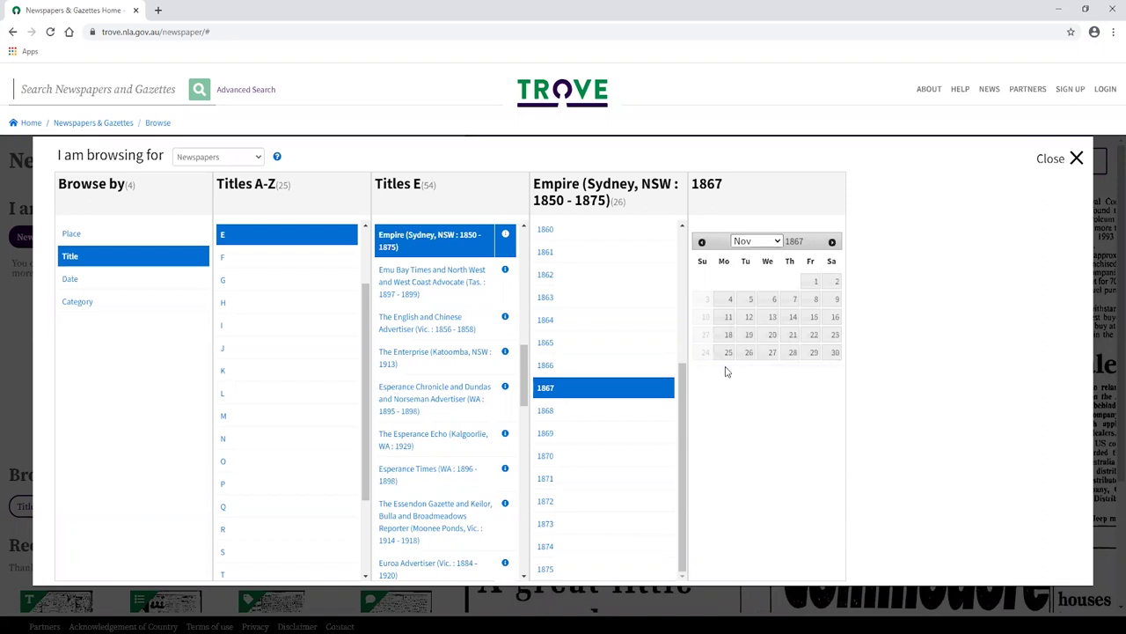
pyautogui.click(836, 300)
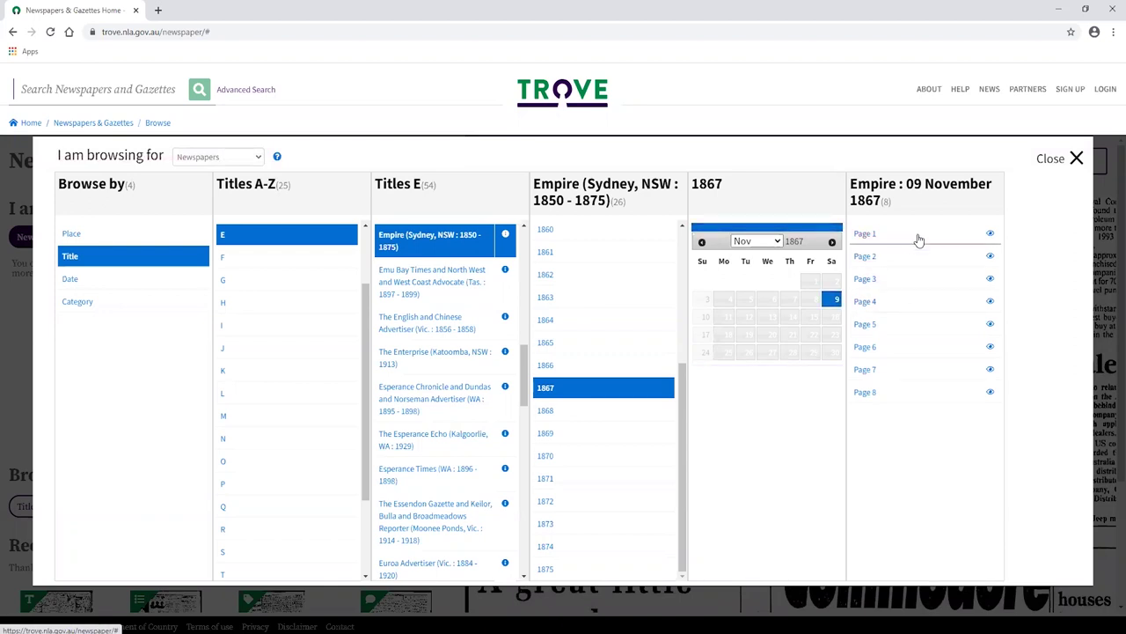
# Step: List the articles on Pages 1 through 4, then return to Page 1
pyautogui.click(917, 240)
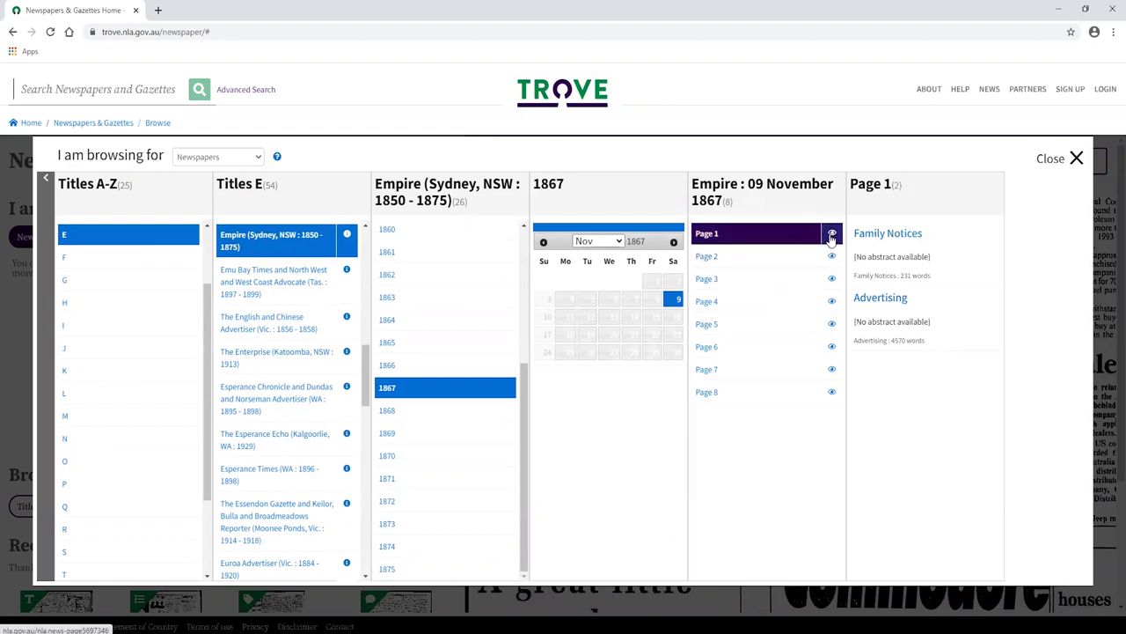
pyautogui.click(752, 259)
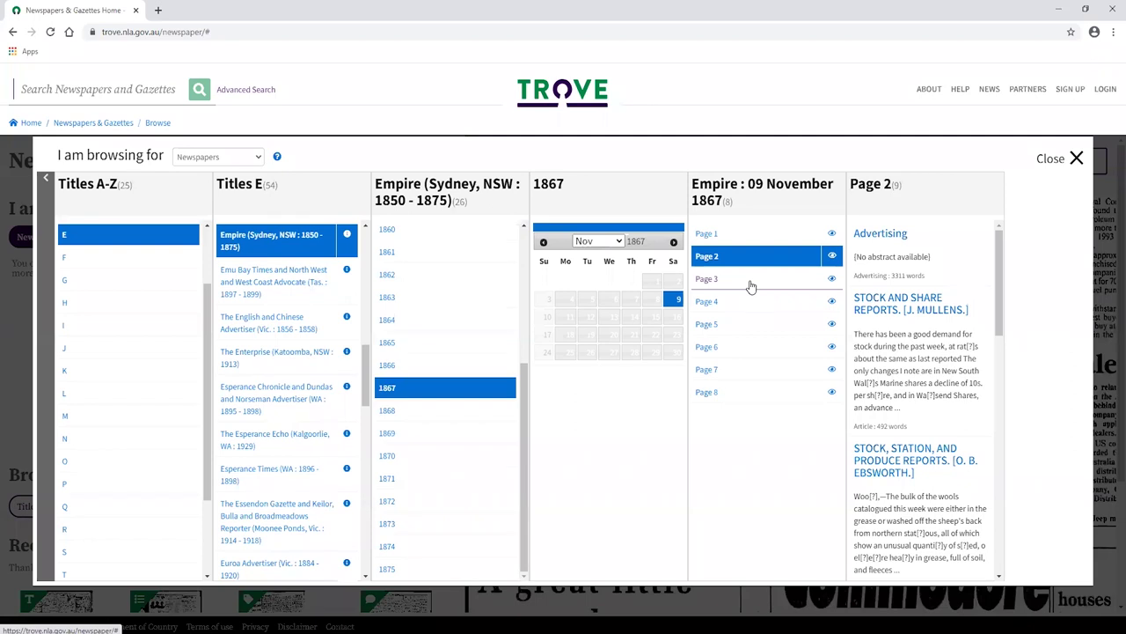
pyautogui.click(752, 279)
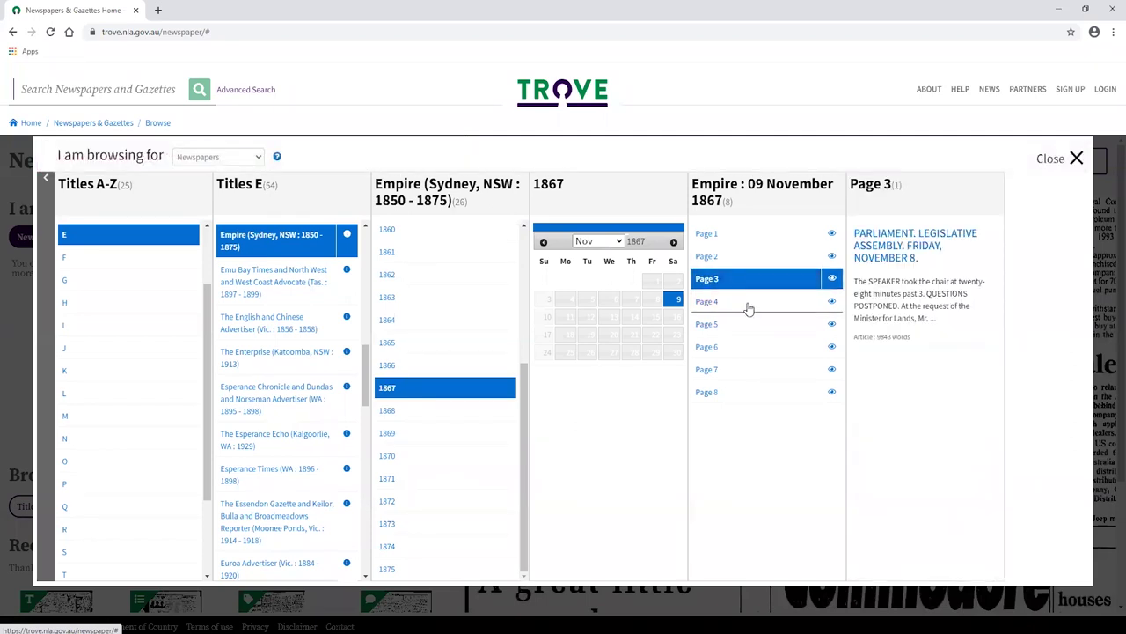
pyautogui.click(749, 304)
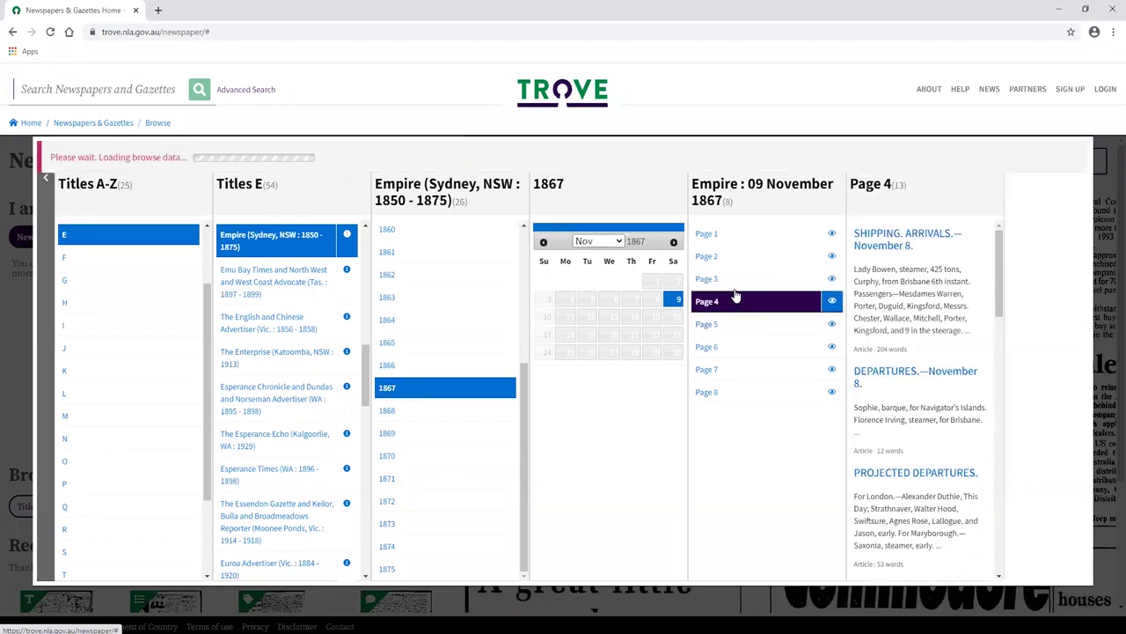
pyautogui.click(753, 238)
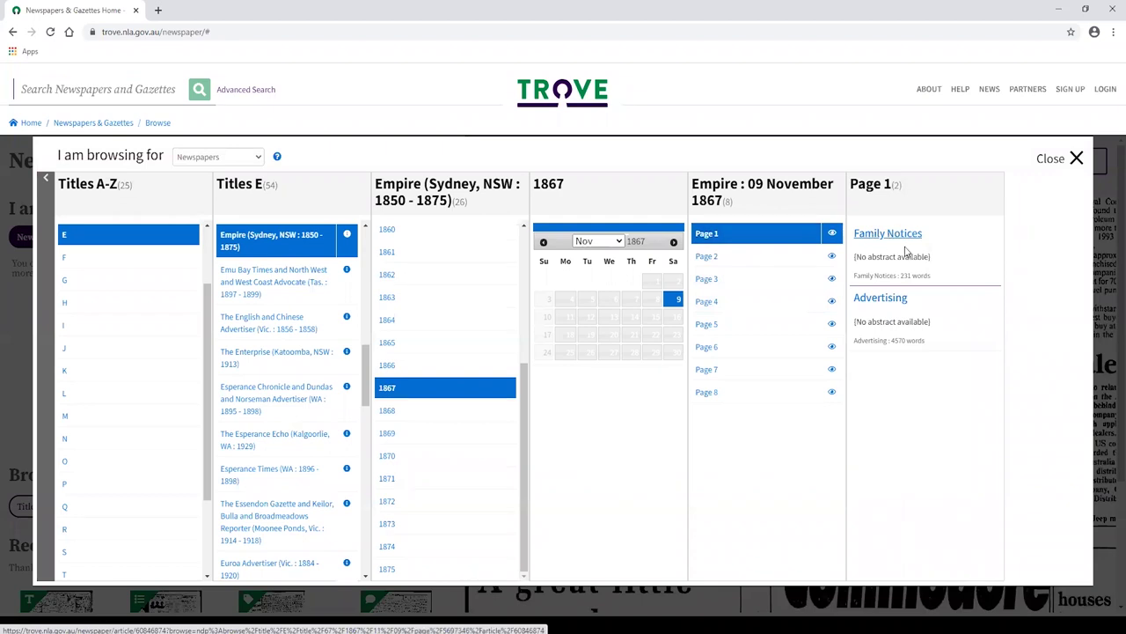
# Step: Open the 9 November 1867 Empire Family Notices article and zoom in to read the Deaths notices
pyautogui.click(897, 238)
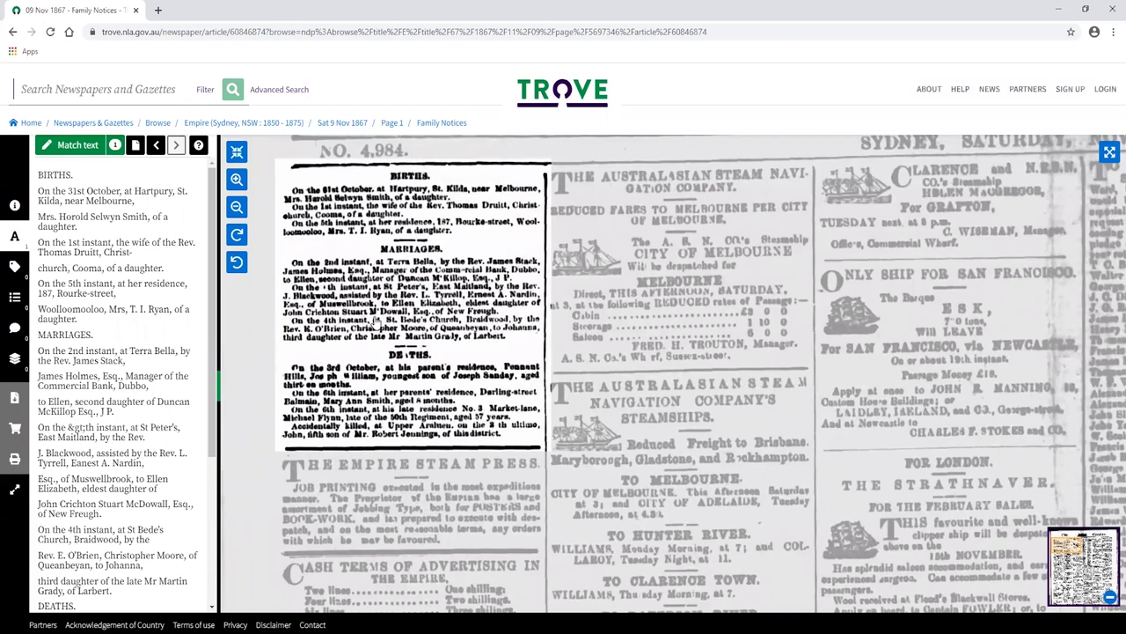
pyautogui.click(235, 180)
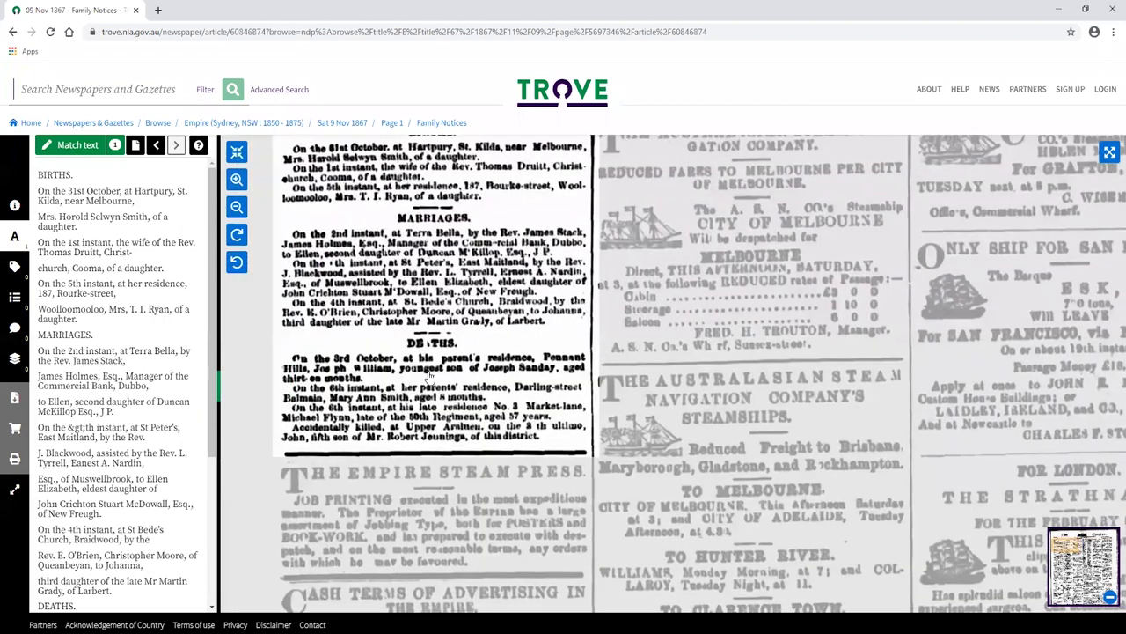
pyautogui.scroll(2, 398, 308)
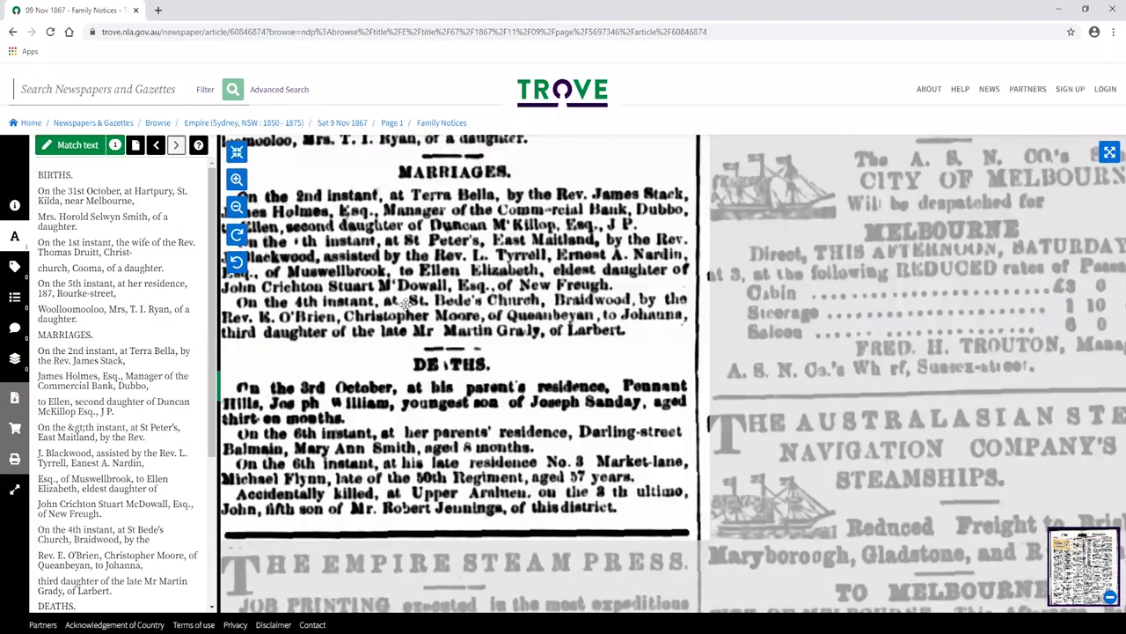
pyautogui.moveTo(443, 349); pyautogui.dragTo(455, 293)
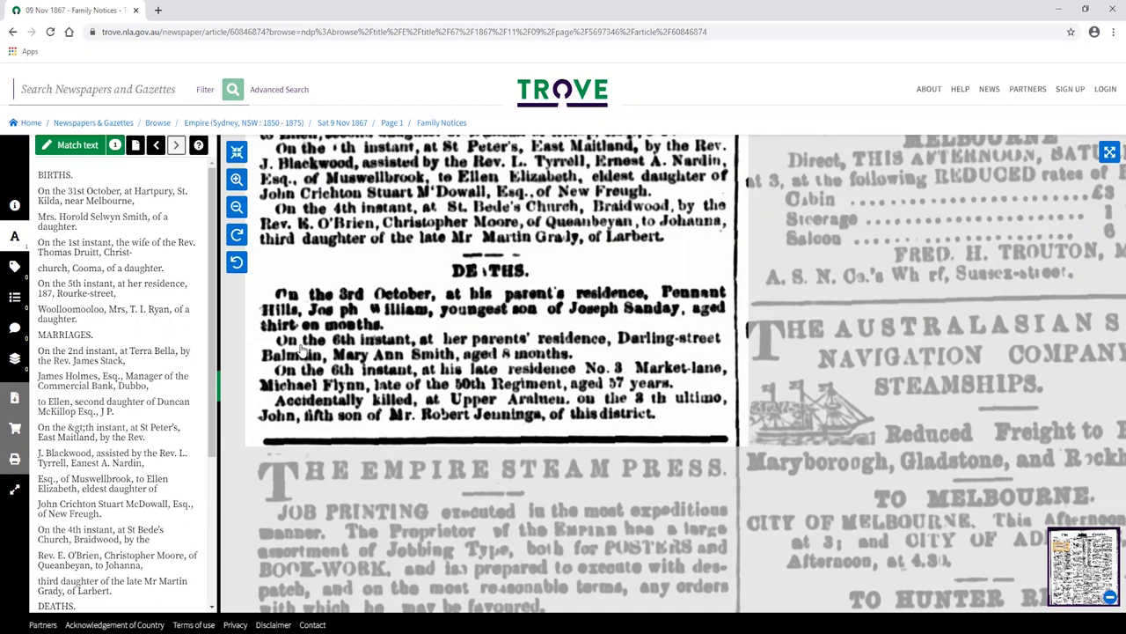
pyautogui.scroll(-3, 397, 341)
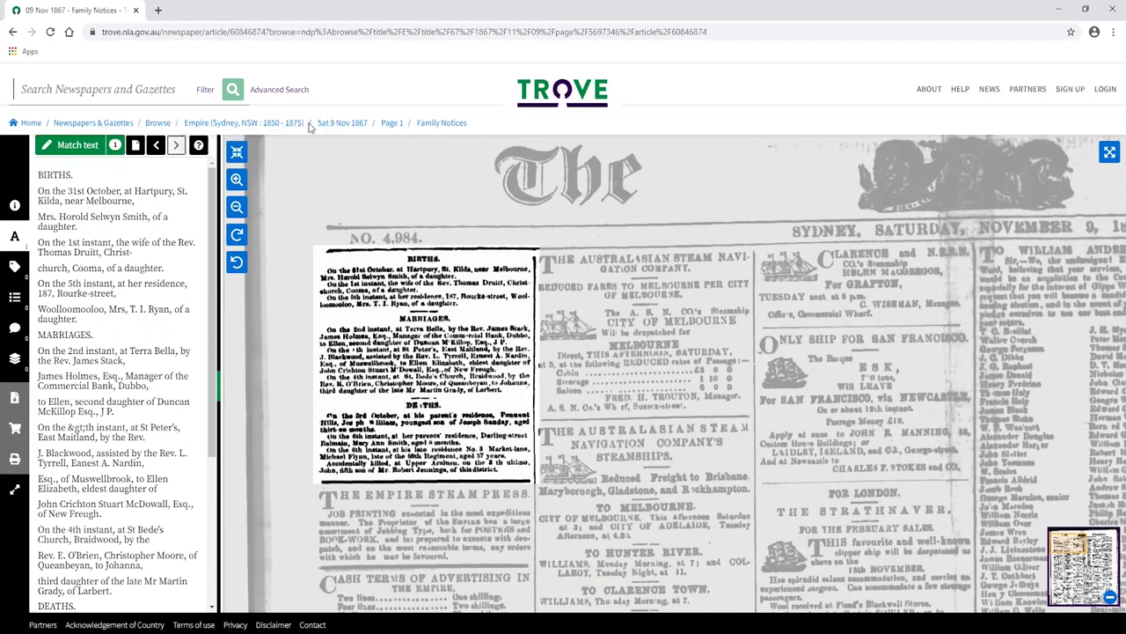
pyautogui.moveTo(340, 122)
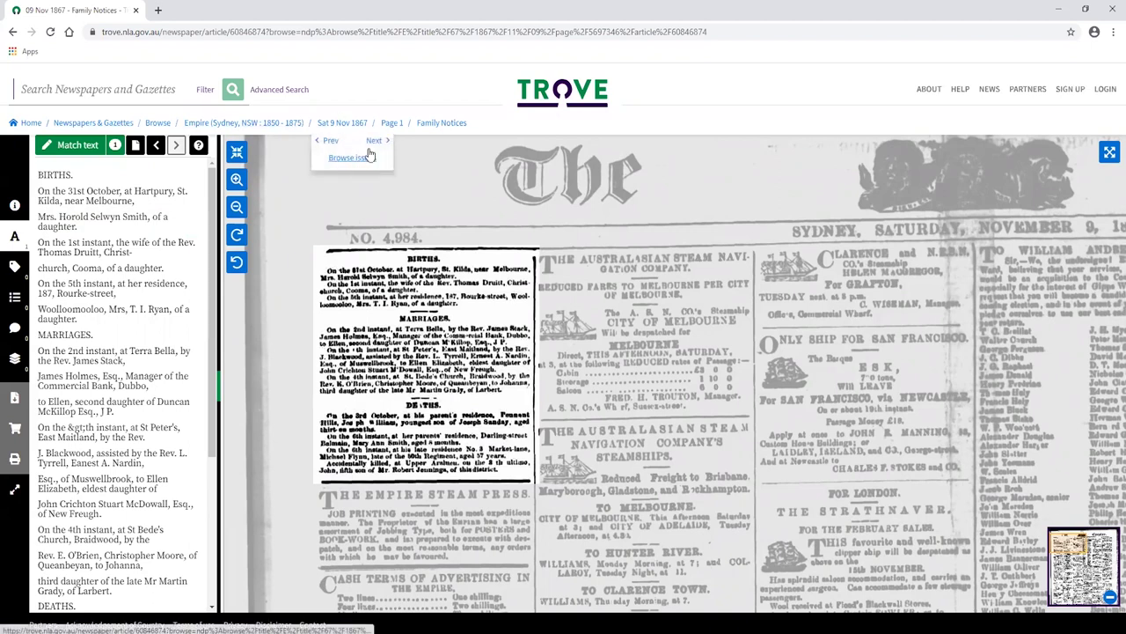
pyautogui.moveTo(391, 124)
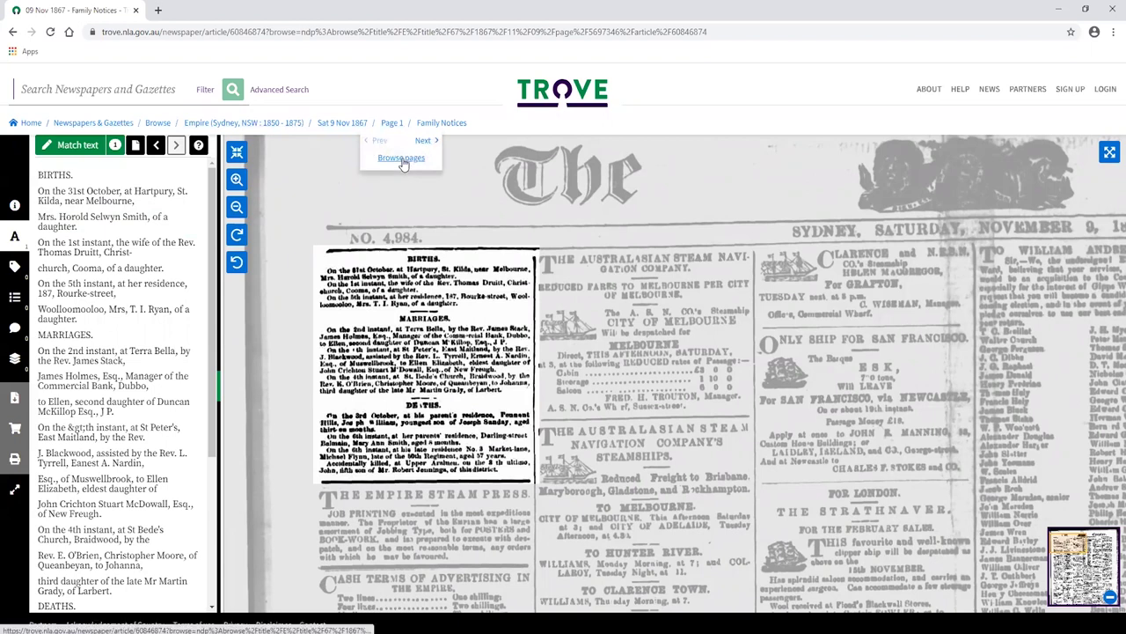
pyautogui.moveTo(434, 128)
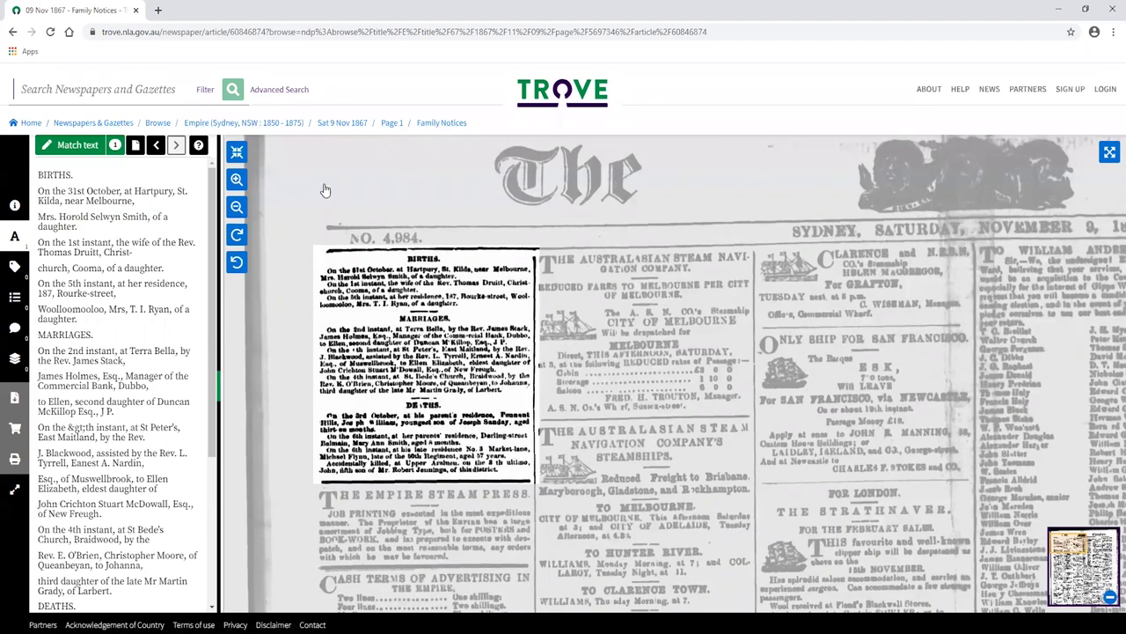
pyautogui.click(236, 180)
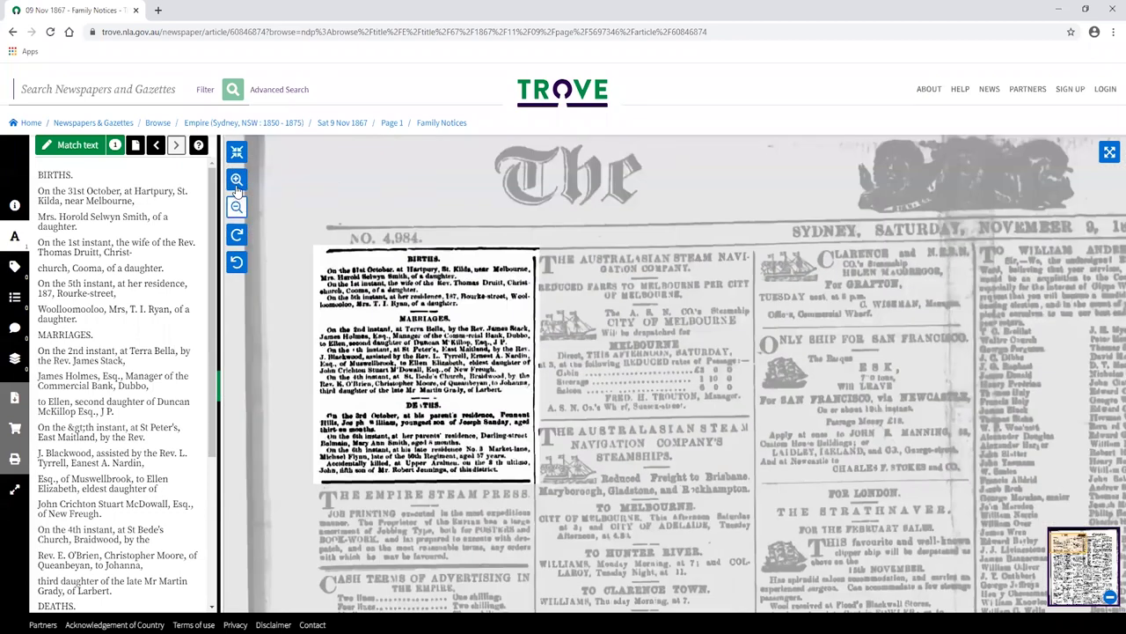
pyautogui.click(236, 180)
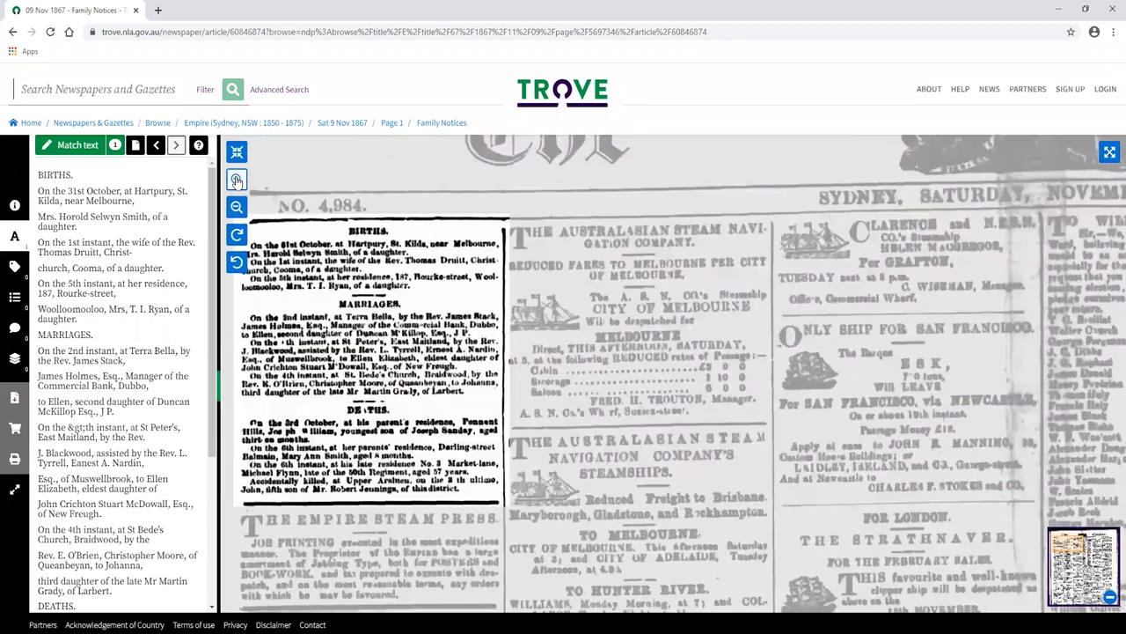
pyautogui.click(237, 207)
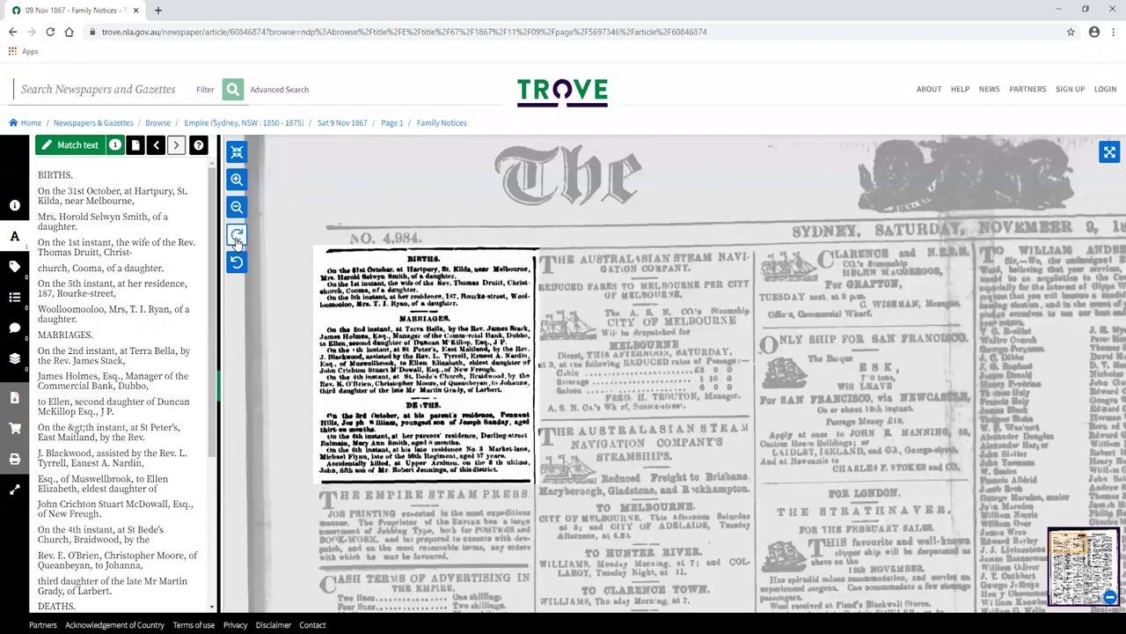
pyautogui.click(237, 237)
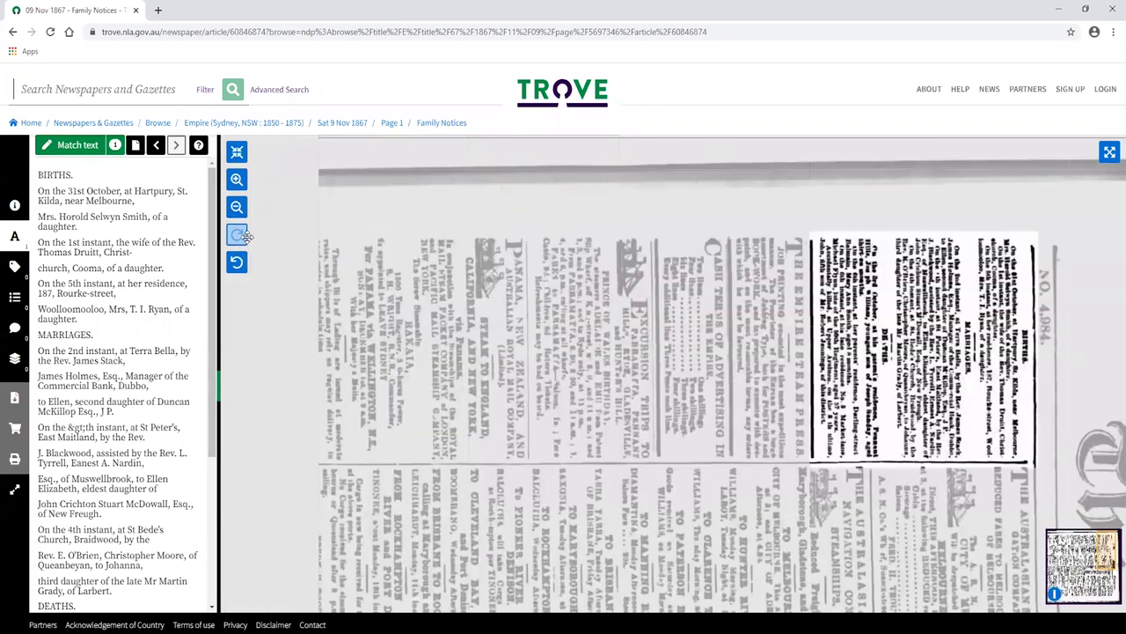
pyautogui.click(237, 238)
pyautogui.click(237, 261)
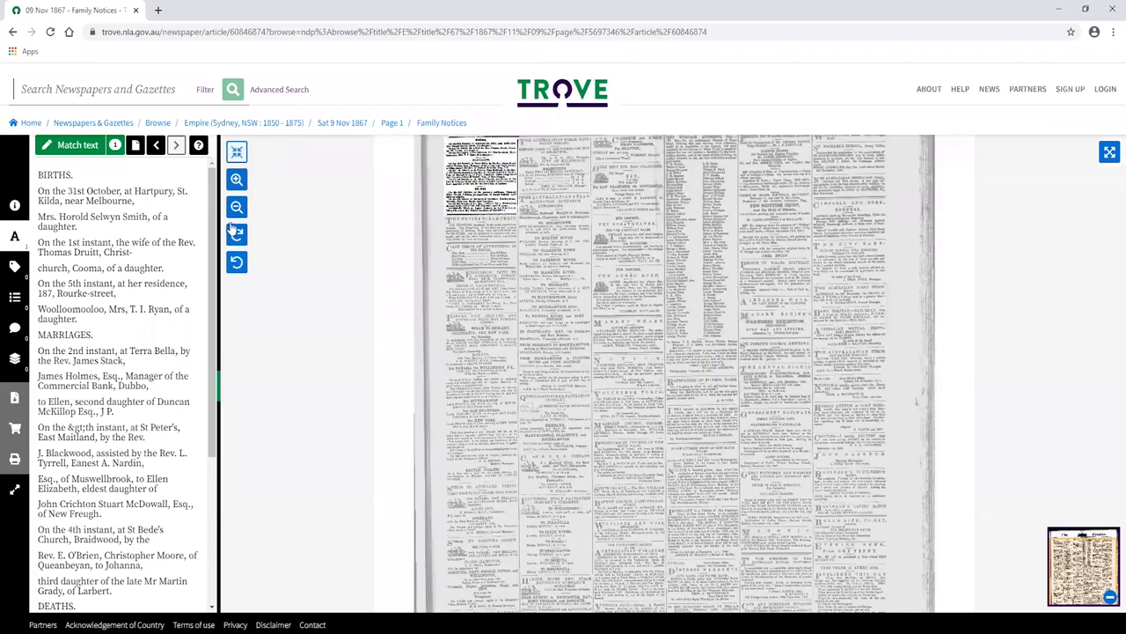
pyautogui.click(236, 233)
pyautogui.click(237, 261)
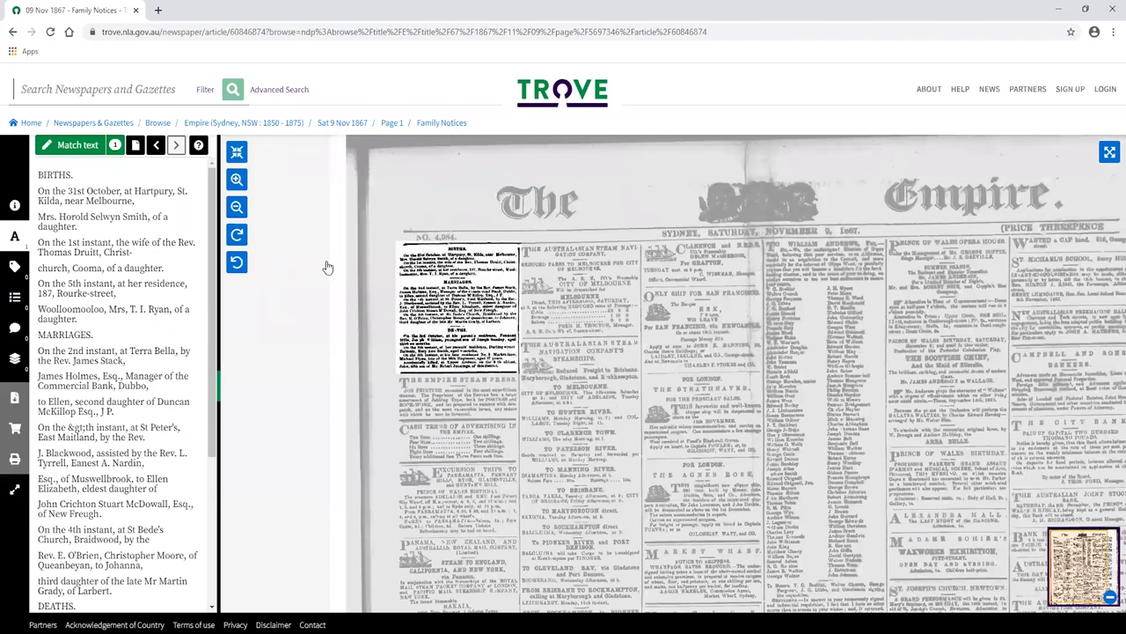
pyautogui.scroll(3, 452, 275)
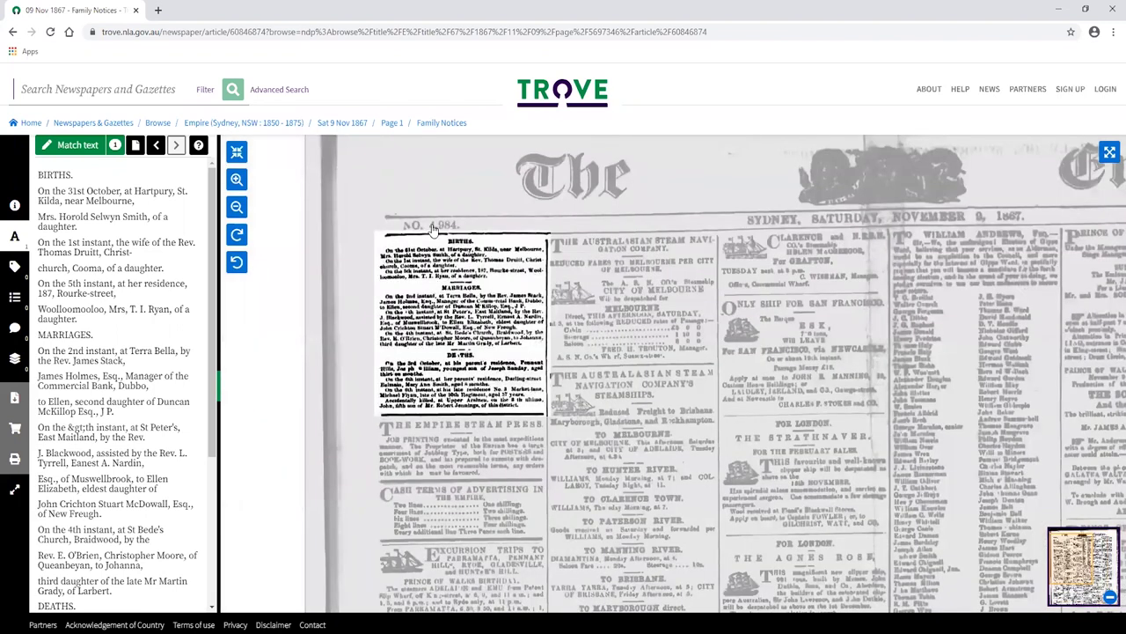
# Step: Try fit-page and fit-width zoom, view the page full screen, then exit full screen
pyautogui.click(238, 154)
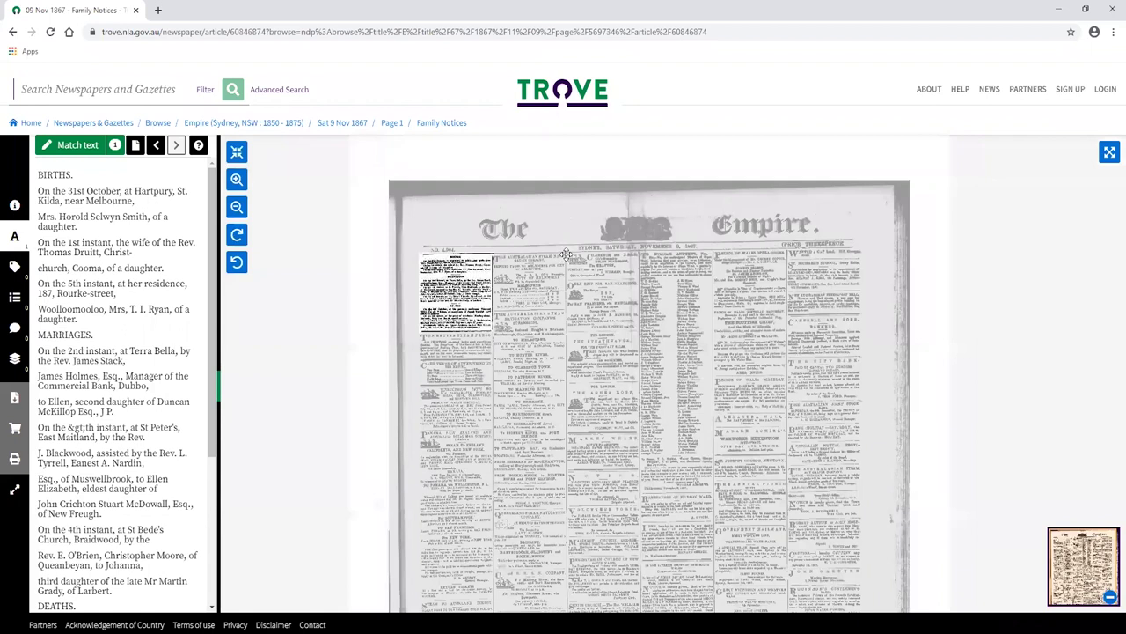
pyautogui.click(236, 152)
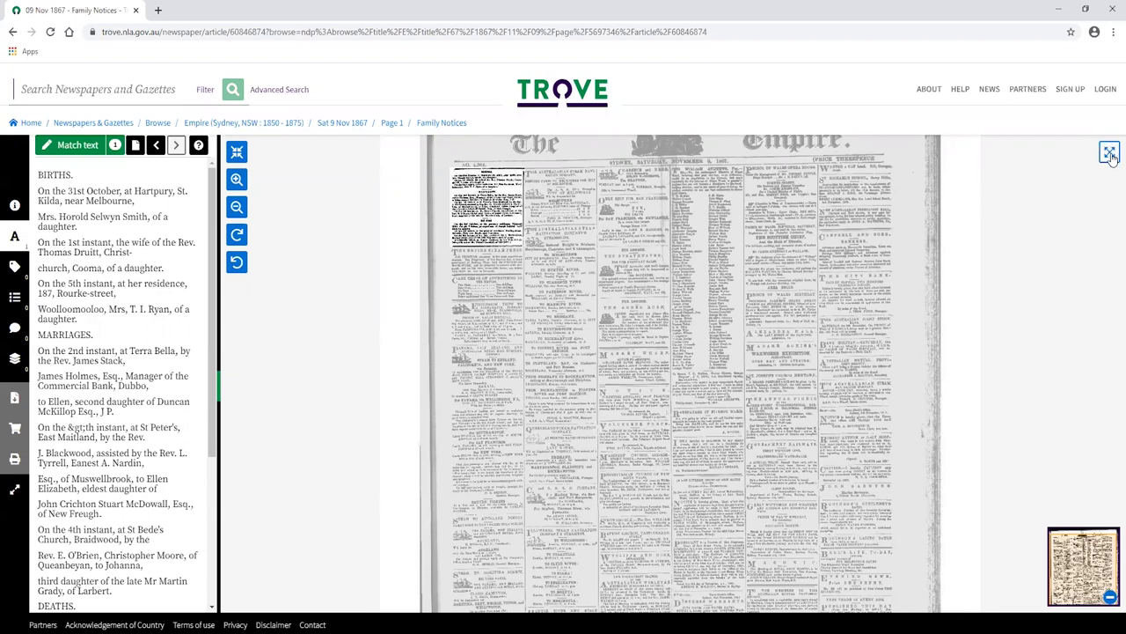
pyautogui.click(1111, 154)
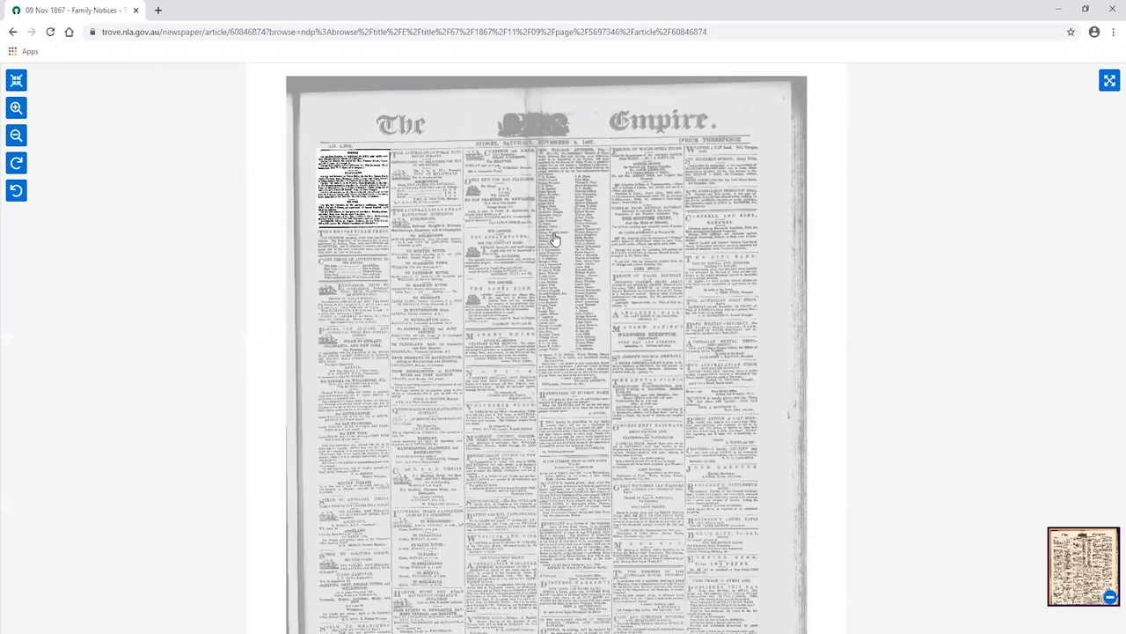
pyautogui.click(15, 108)
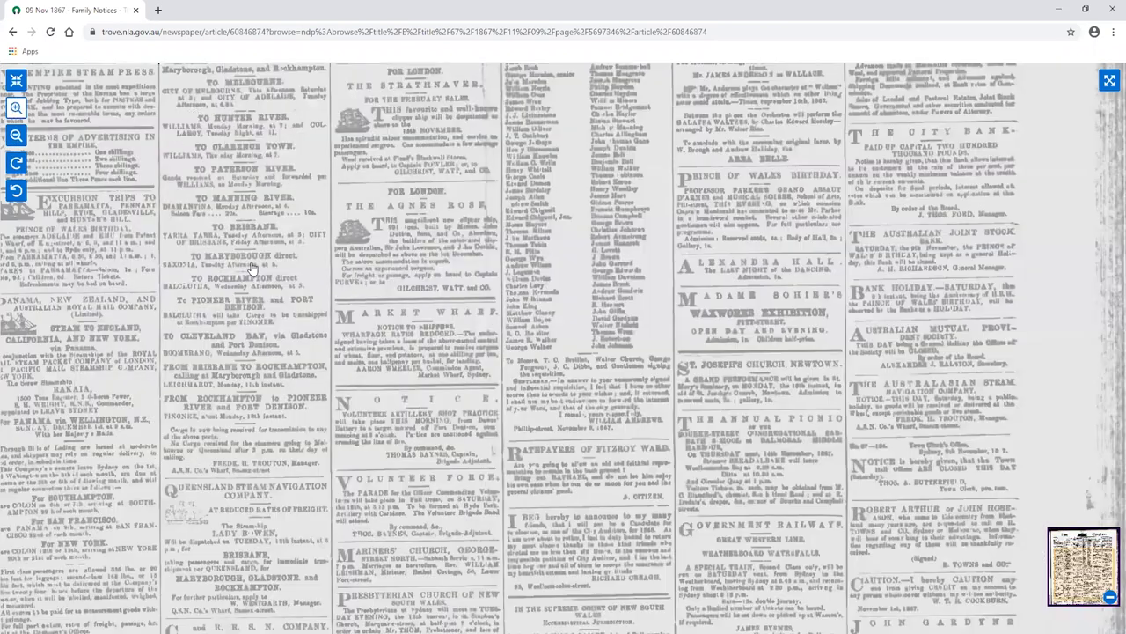
pyautogui.scroll(-2, 510, 236)
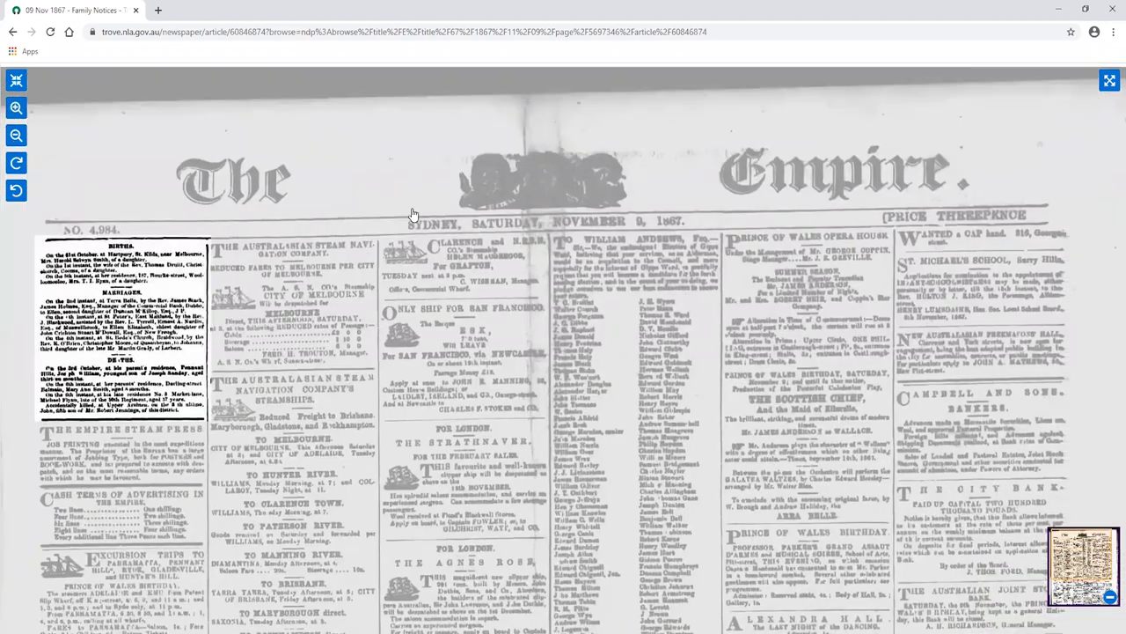
pyautogui.scroll(-2, 357, 236)
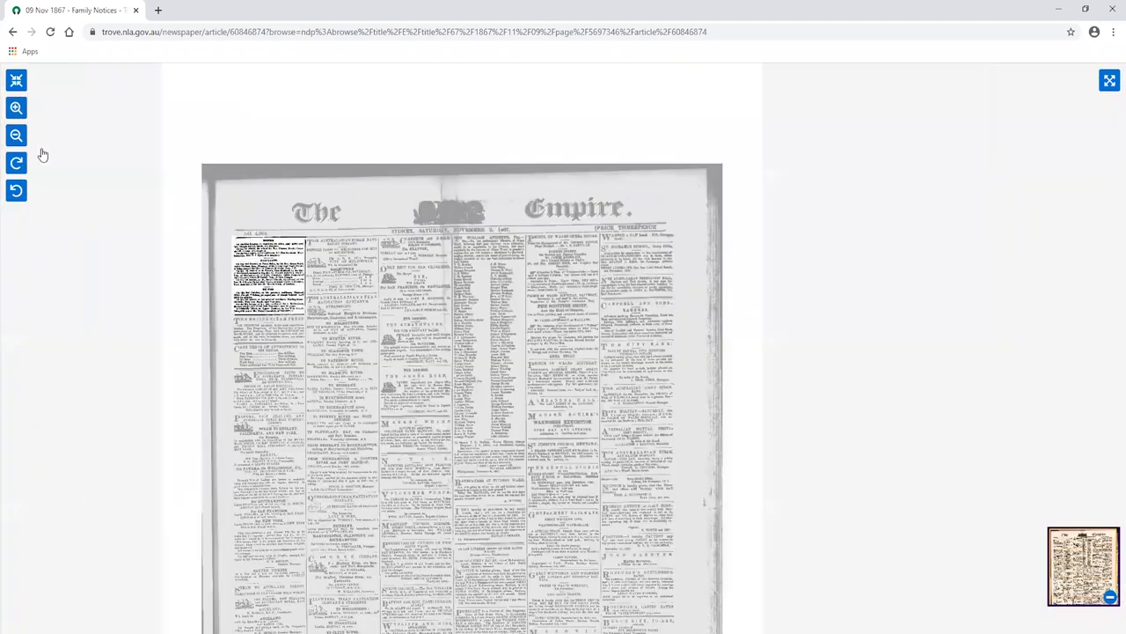
pyautogui.click(1108, 82)
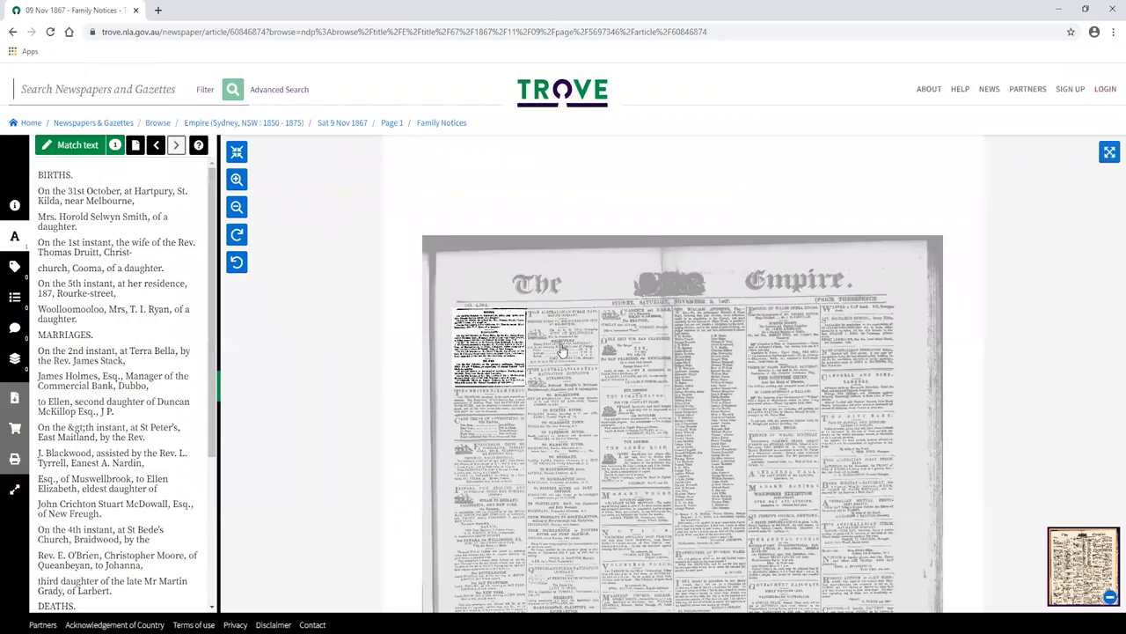
# Step: Show the article's Details panel with identifiers and citations, then examine its web address's browse parameter
pyautogui.click(19, 216)
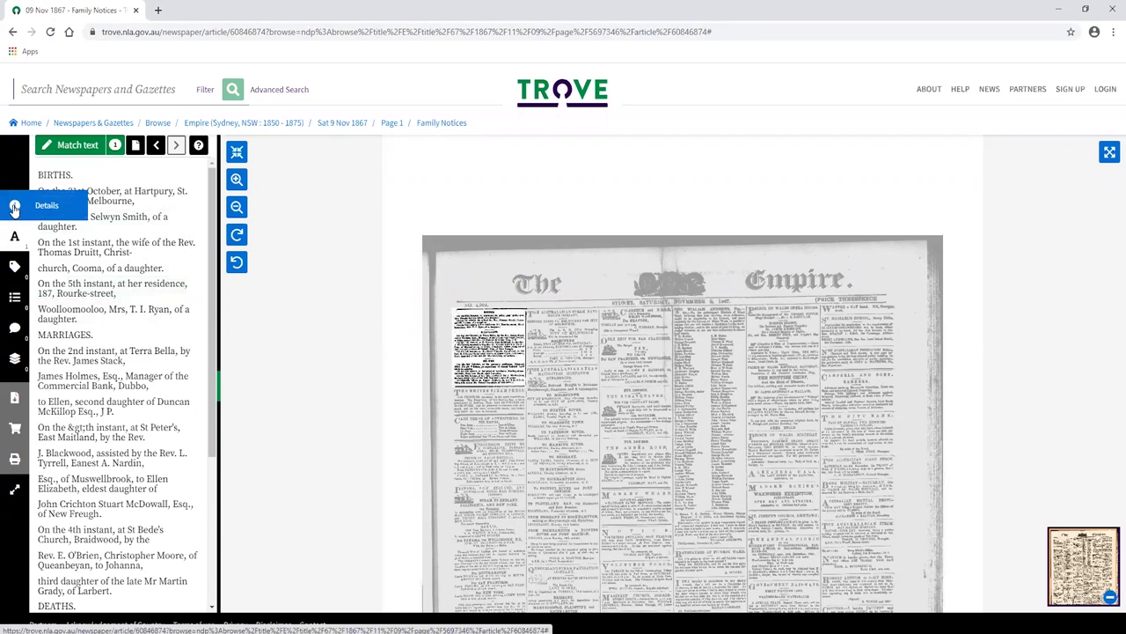
pyautogui.click(14, 207)
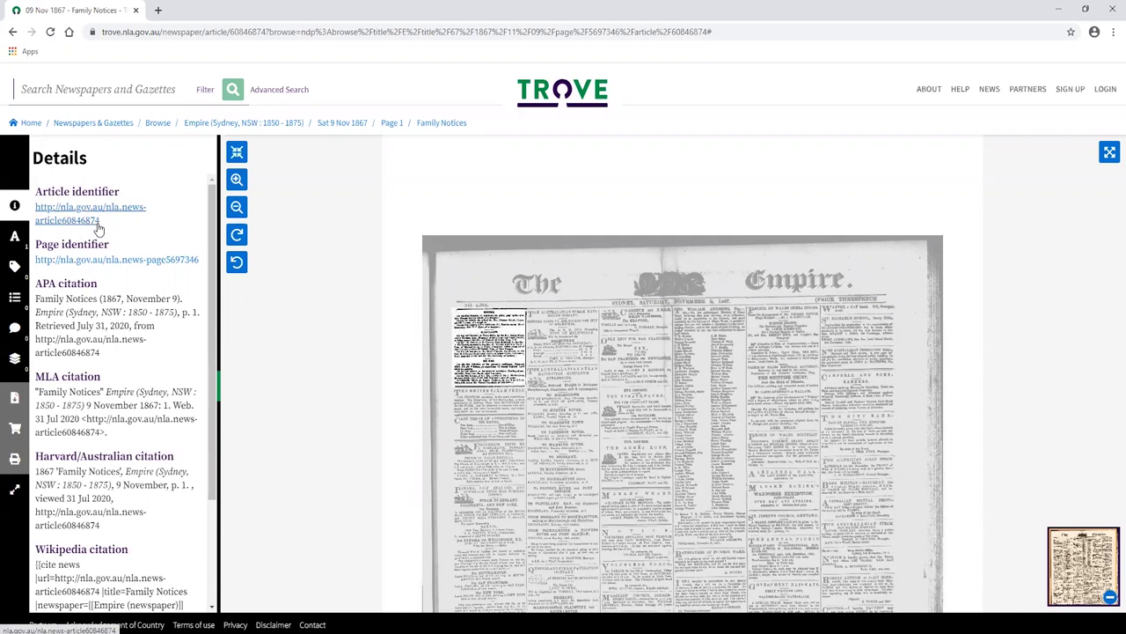
pyautogui.click(351, 31)
pyautogui.moveTo(377, 31); pyautogui.dragTo(466, 31)
pyautogui.click(455, 31)
pyautogui.moveTo(329, 31); pyautogui.dragTo(382, 32)
pyautogui.click(377, 31)
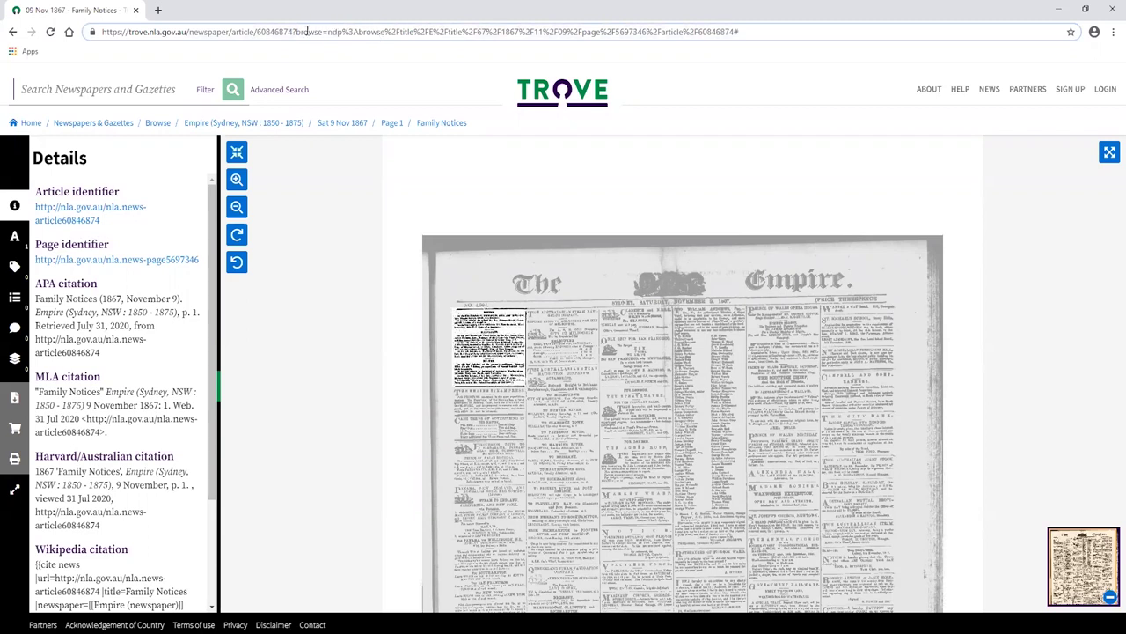
pyautogui.moveTo(304, 31); pyautogui.dragTo(394, 31)
pyautogui.click(760, 31)
pyautogui.click(393, 30)
# Step: View the full newspaper page via its Page identifier, then return and zoom onto the Family Notices
pyautogui.click(118, 260)
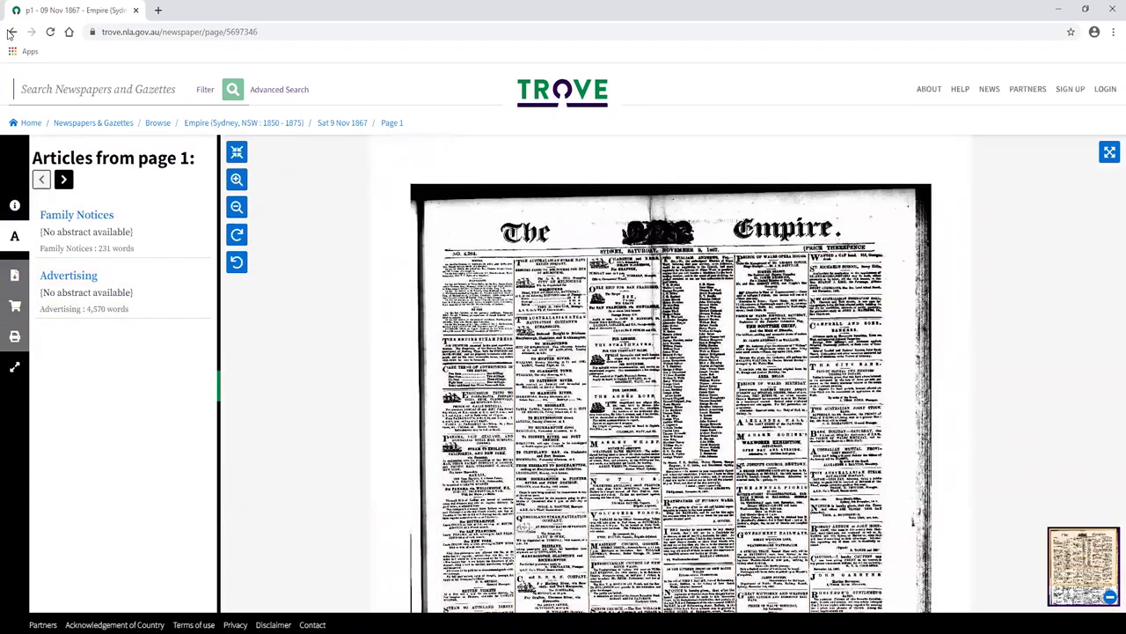
pyautogui.click(77, 214)
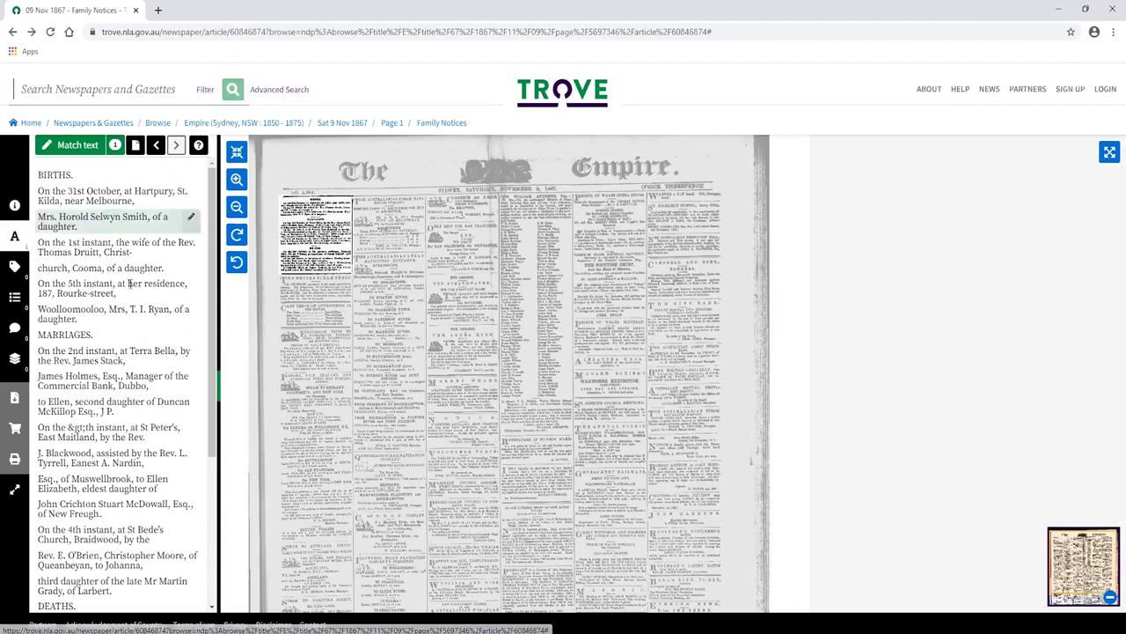
pyautogui.click(236, 260)
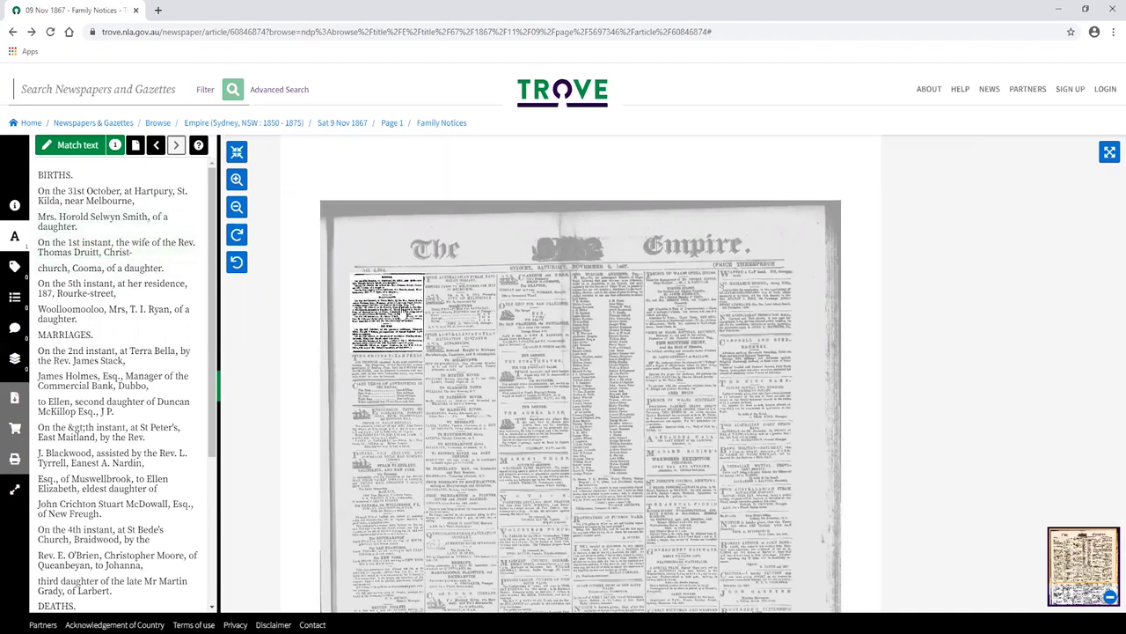
pyautogui.scroll(3, 335, 310)
pyautogui.scroll(1, 345, 309)
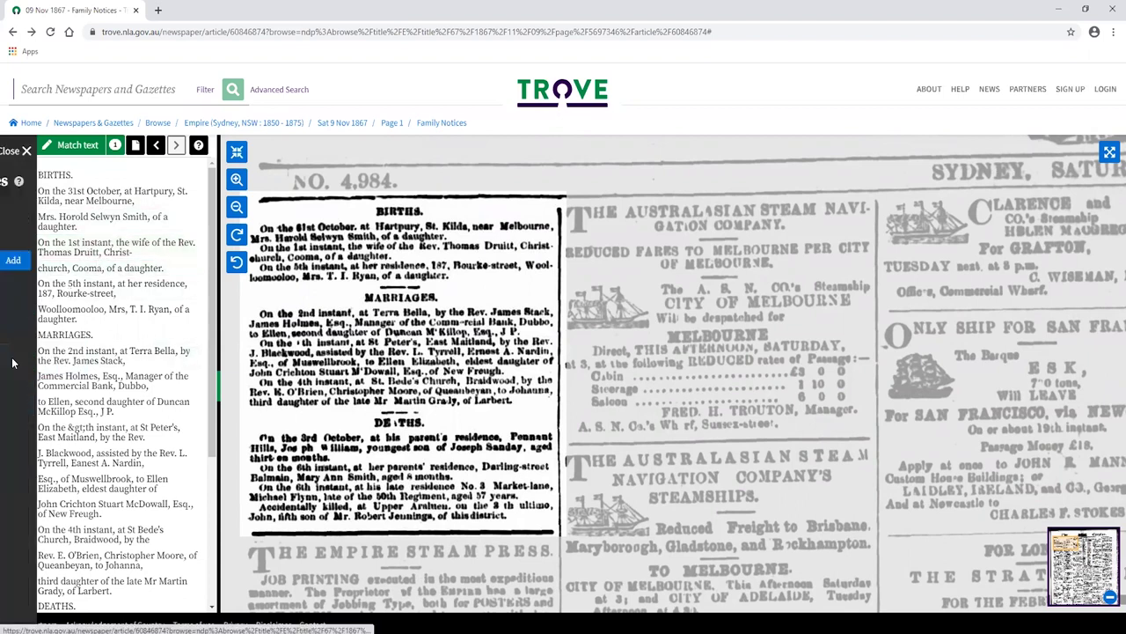
# Step: Bring up the article download options, choosing Text with Article as the download scope
pyautogui.click(14, 360)
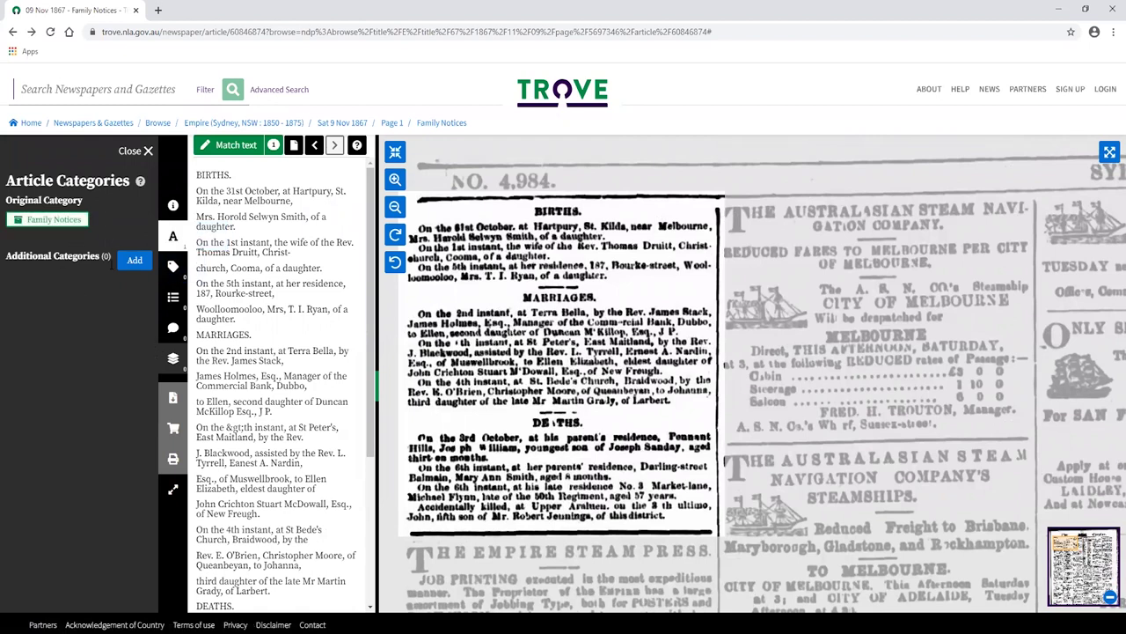
pyautogui.click(172, 399)
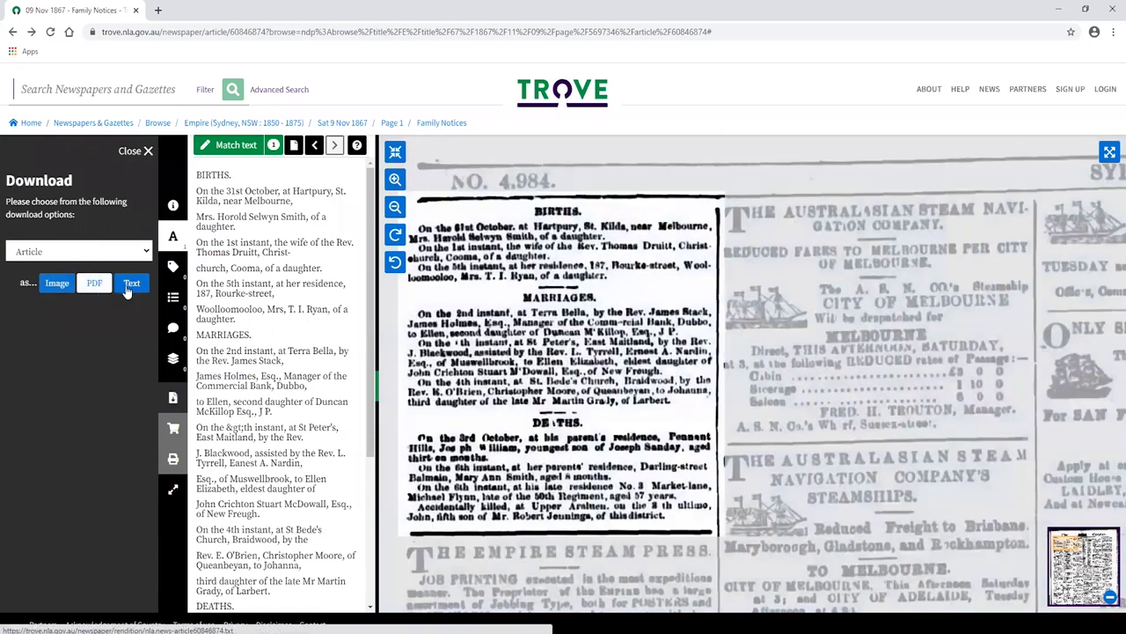
pyautogui.click(129, 286)
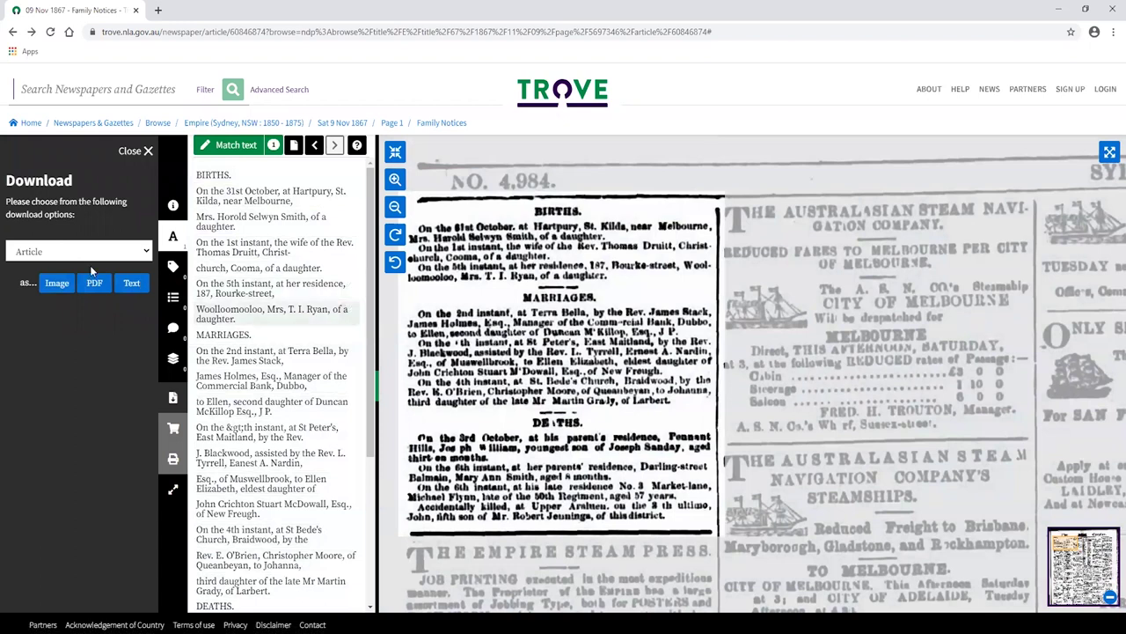
pyautogui.click(88, 255)
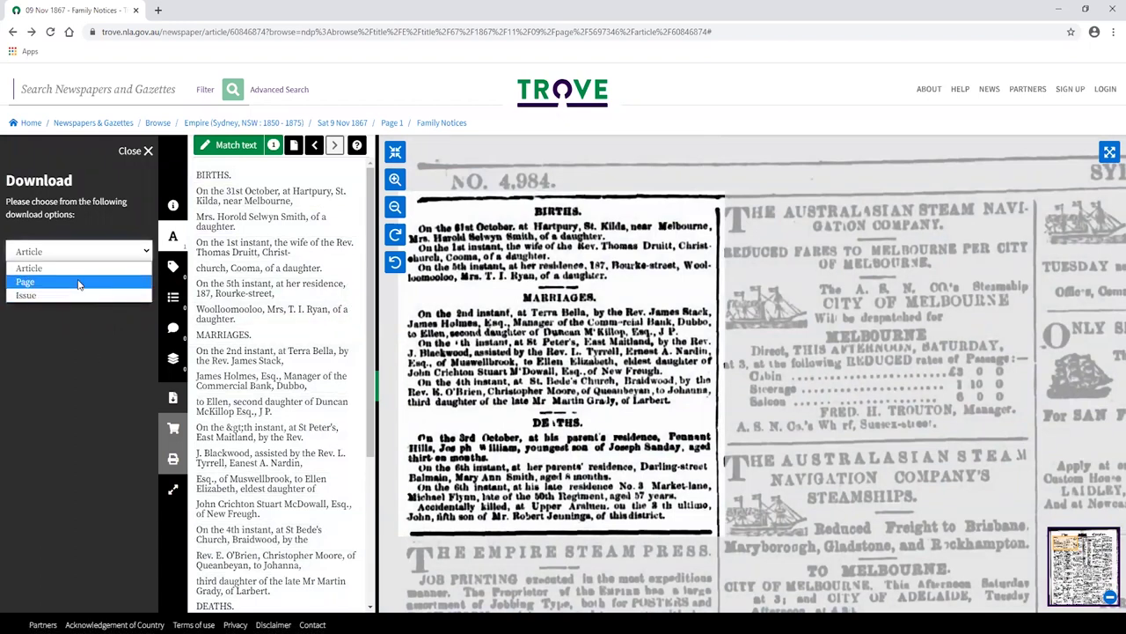
pyautogui.click(39, 401)
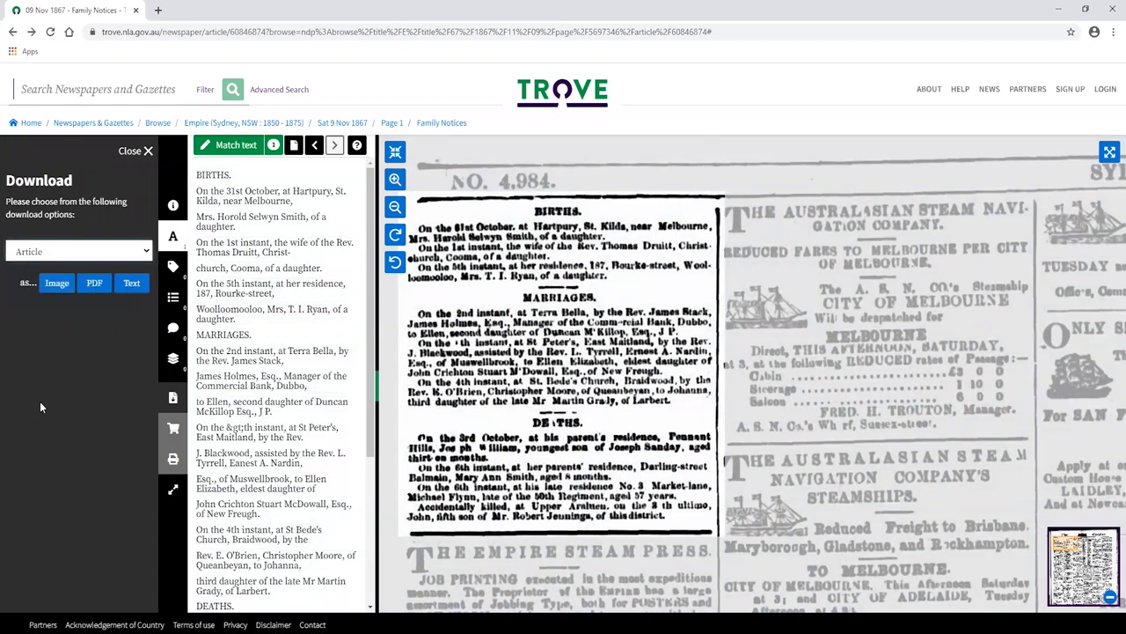
# Step: Review the Buy copies and Copies Direct ordering options, then bring up printing as Text
pyautogui.click(174, 429)
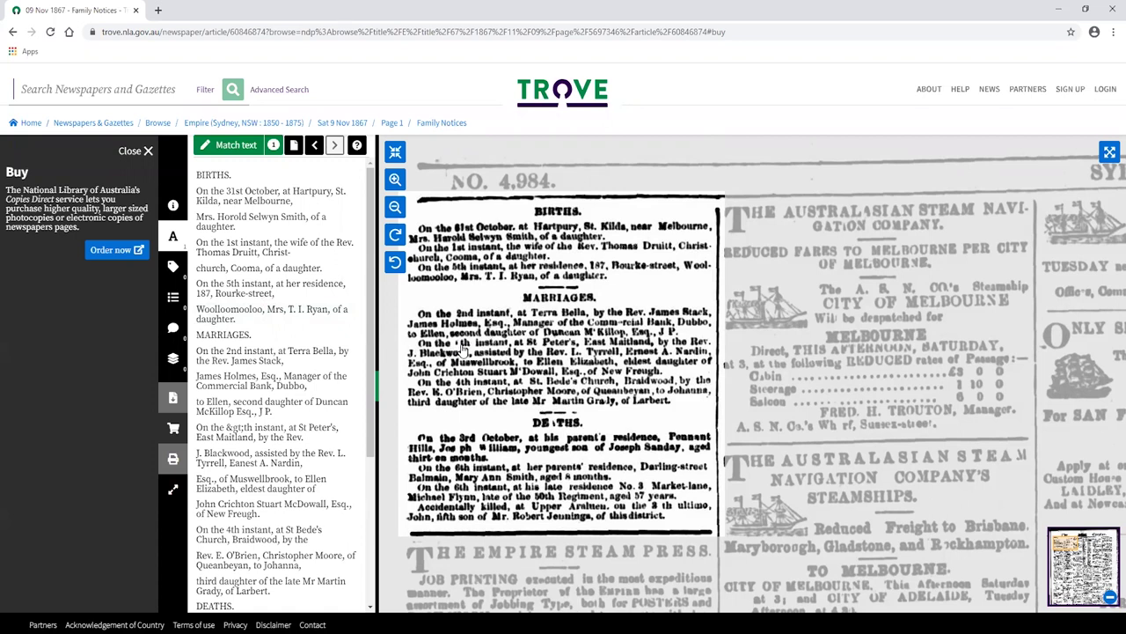
pyautogui.click(96, 253)
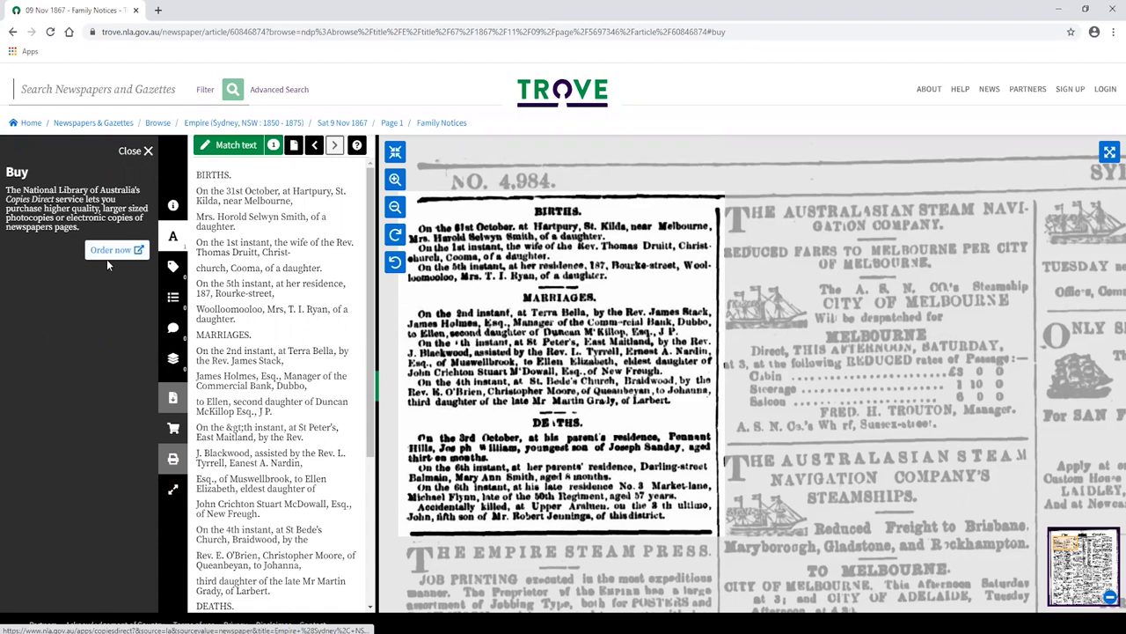
pyautogui.click(174, 463)
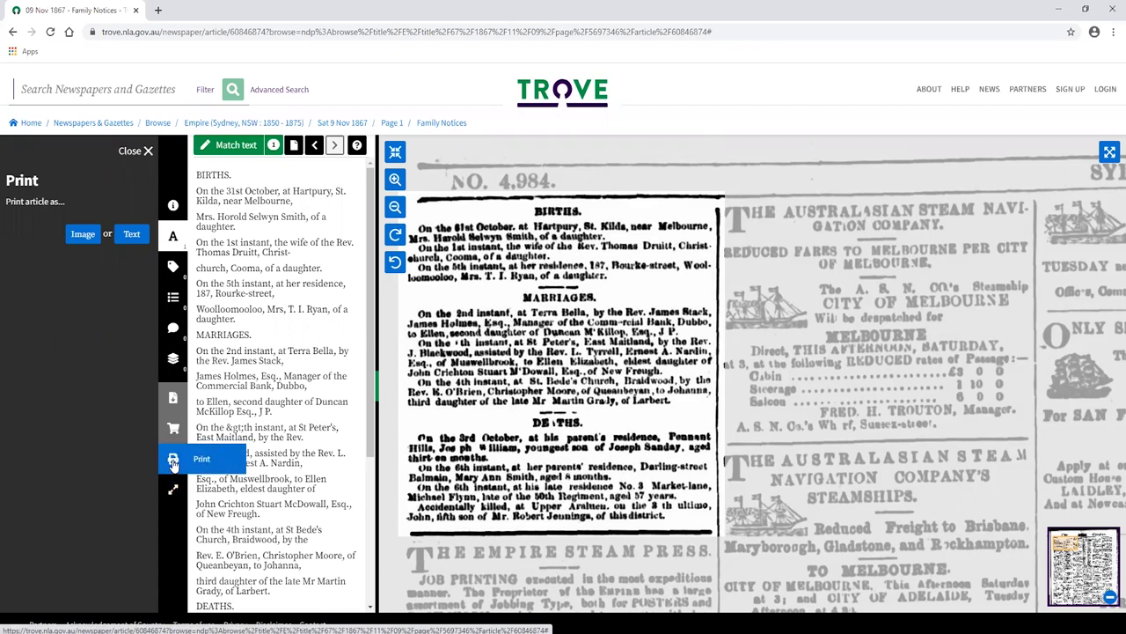
pyautogui.click(131, 234)
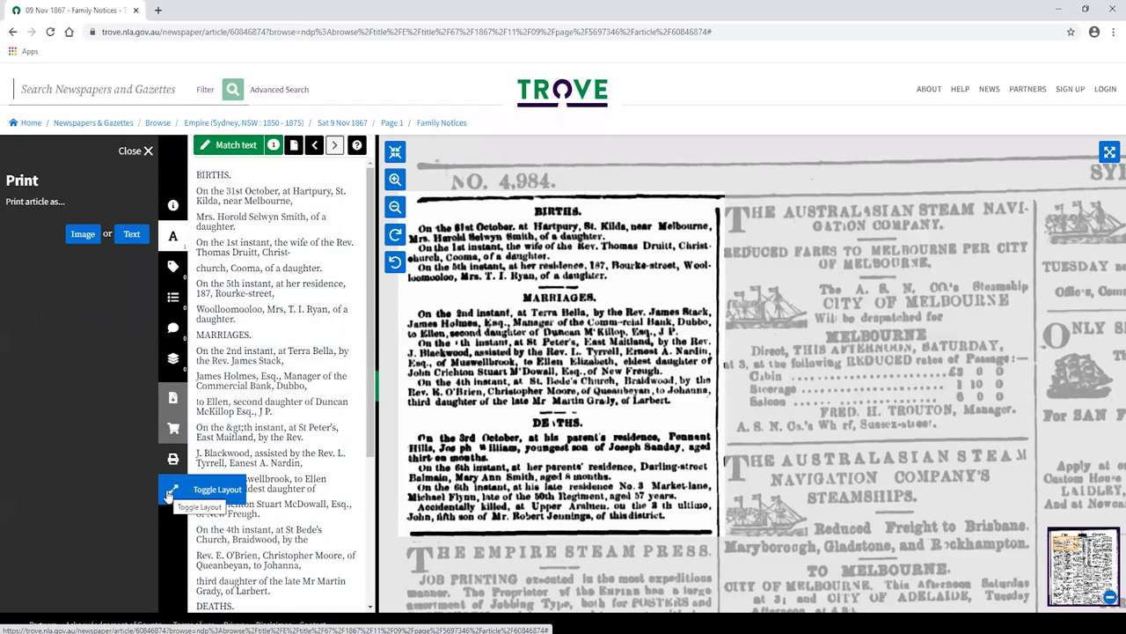
# Step: Place the article text below the page image, scroll and pan it, then close the print options
pyautogui.click(169, 493)
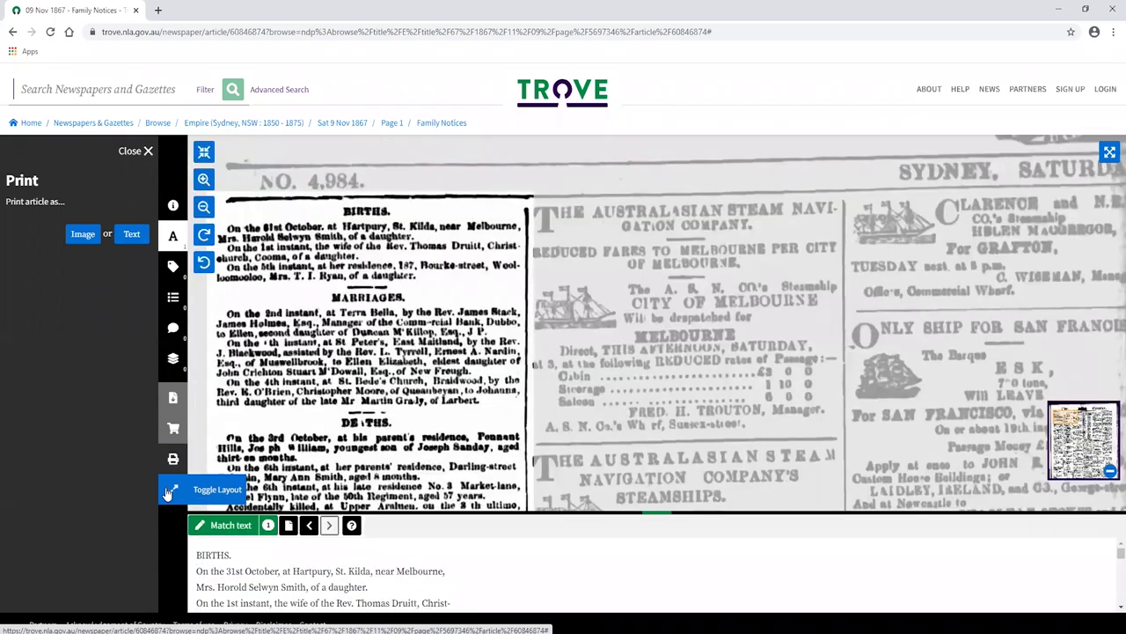
pyautogui.click(169, 493)
pyautogui.click(169, 493)
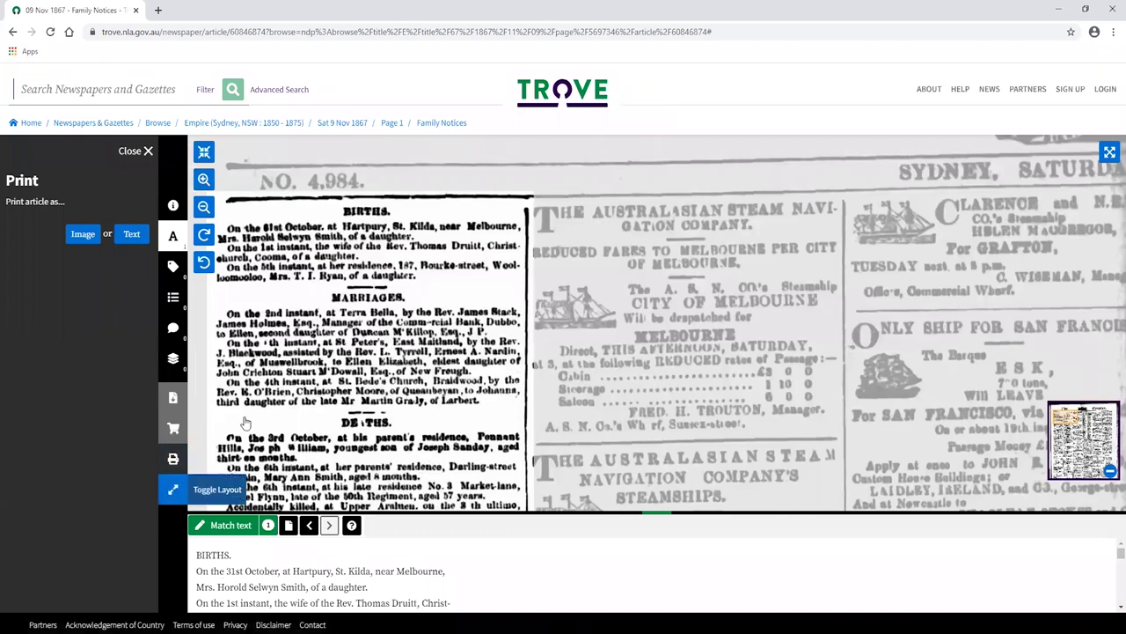
pyautogui.scroll(-1, 242, 547)
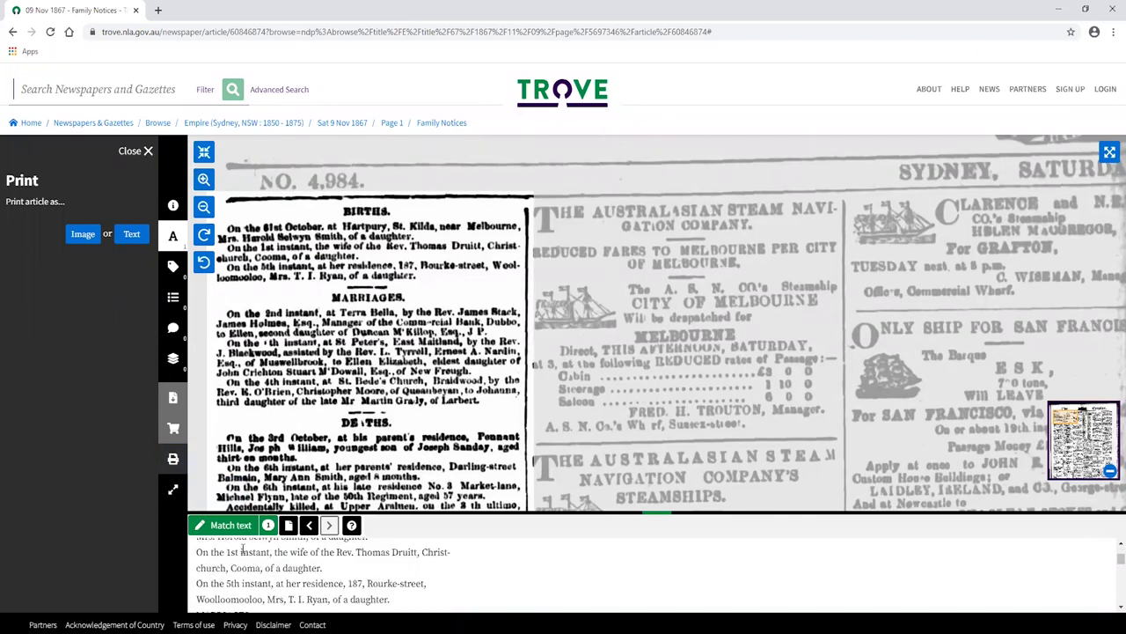
pyautogui.scroll(-1, 242, 549)
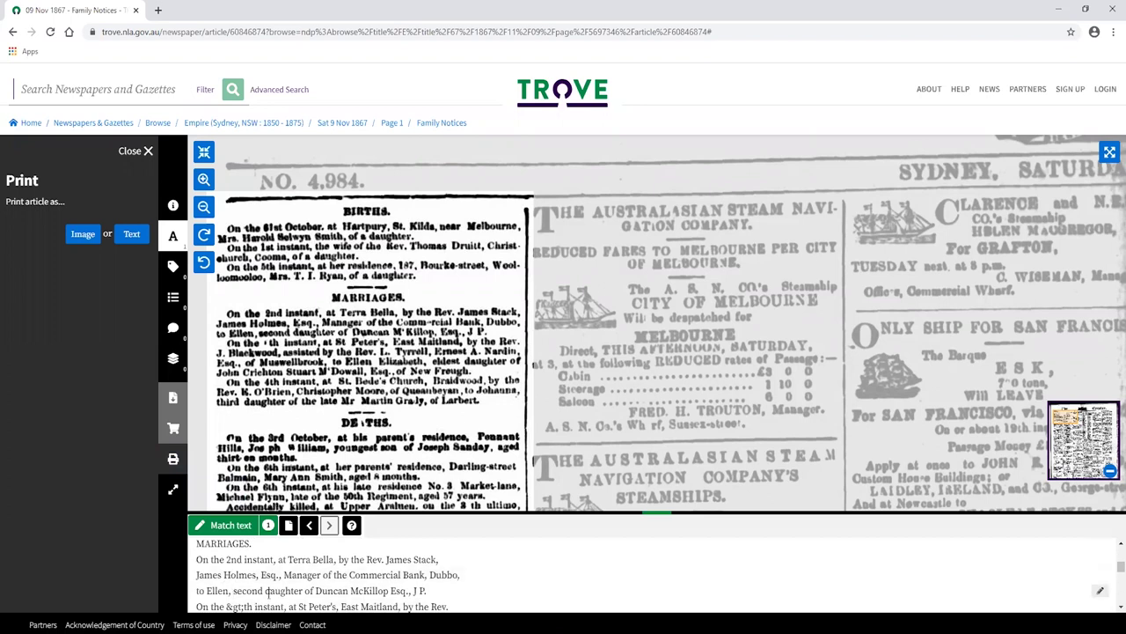
pyautogui.moveTo(472, 363); pyautogui.dragTo(580, 374)
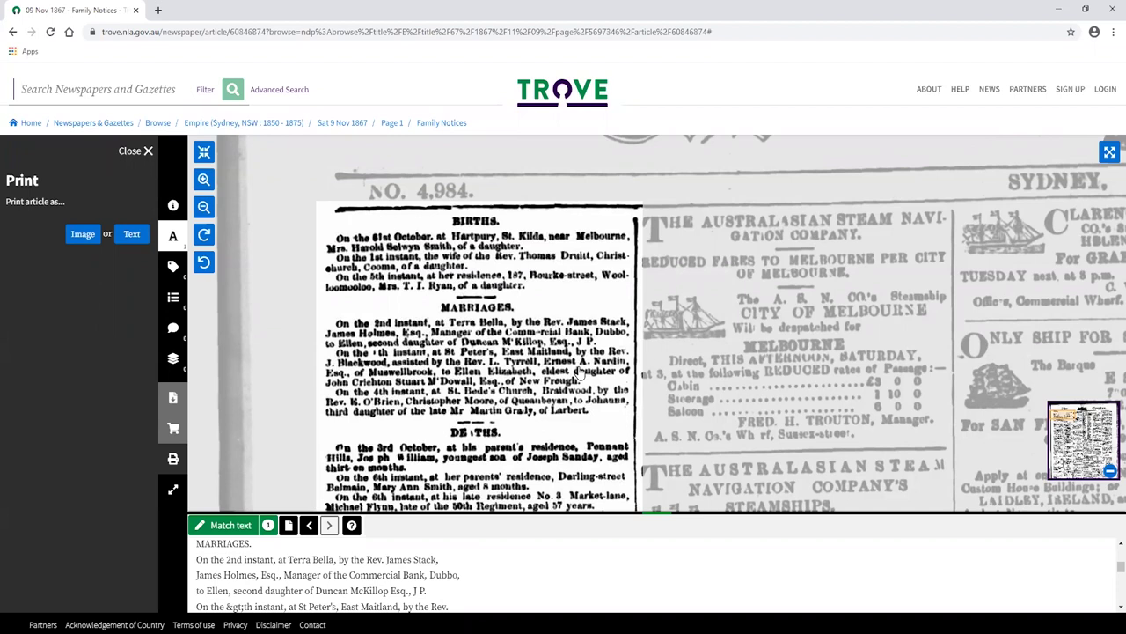
pyautogui.click(138, 154)
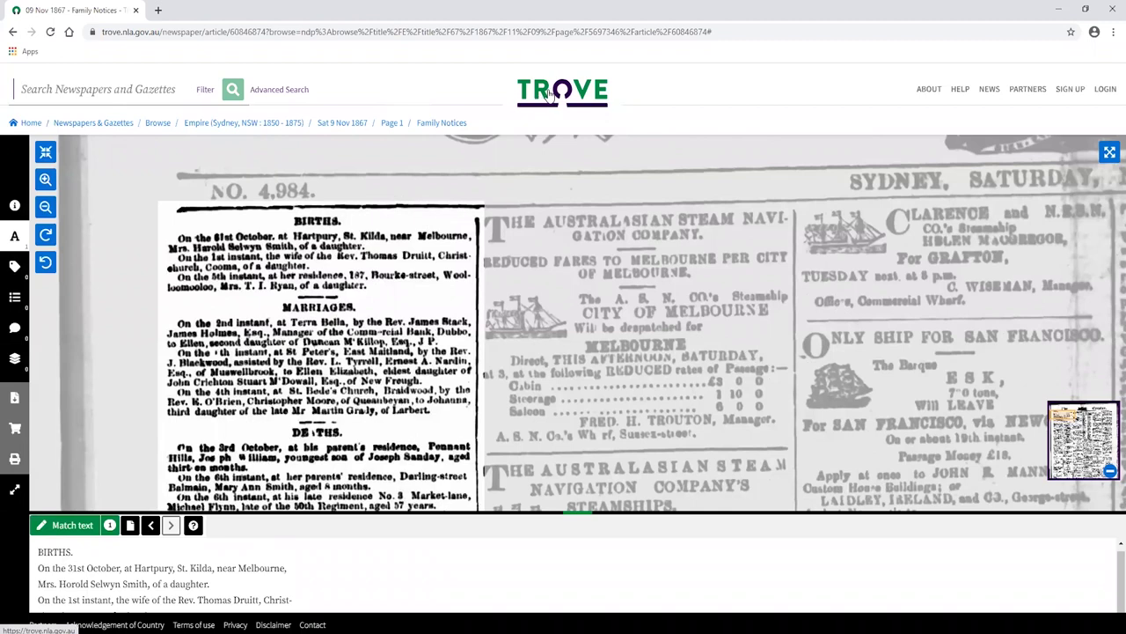
# Step: Return to the Trove home page and search all categories for the person's full name
pyautogui.click(548, 89)
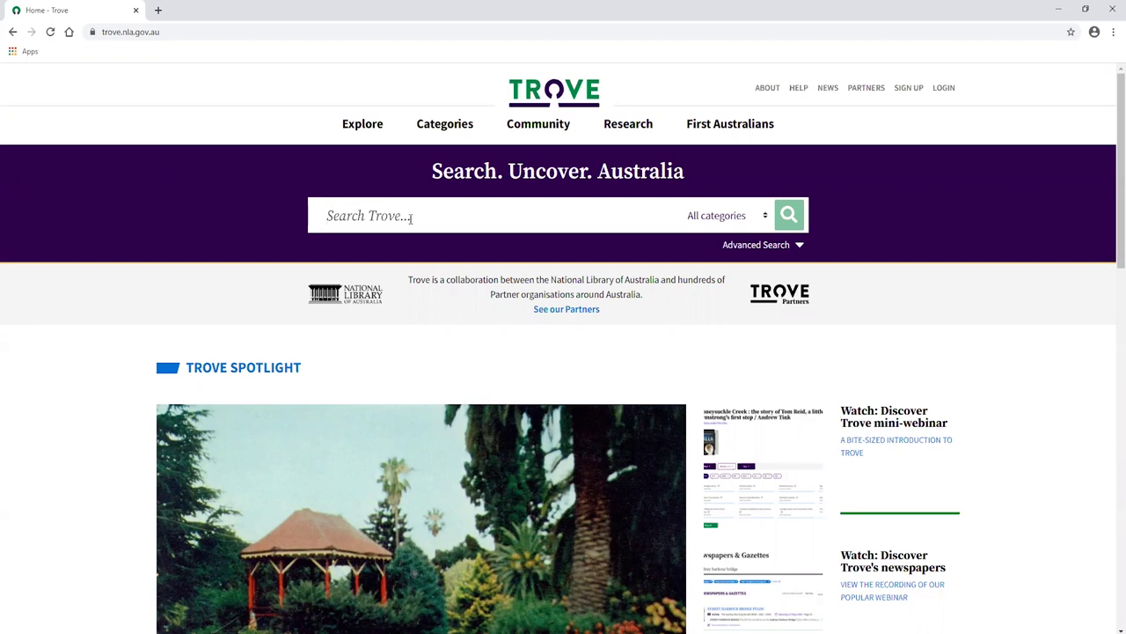
pyautogui.write('y Goode')
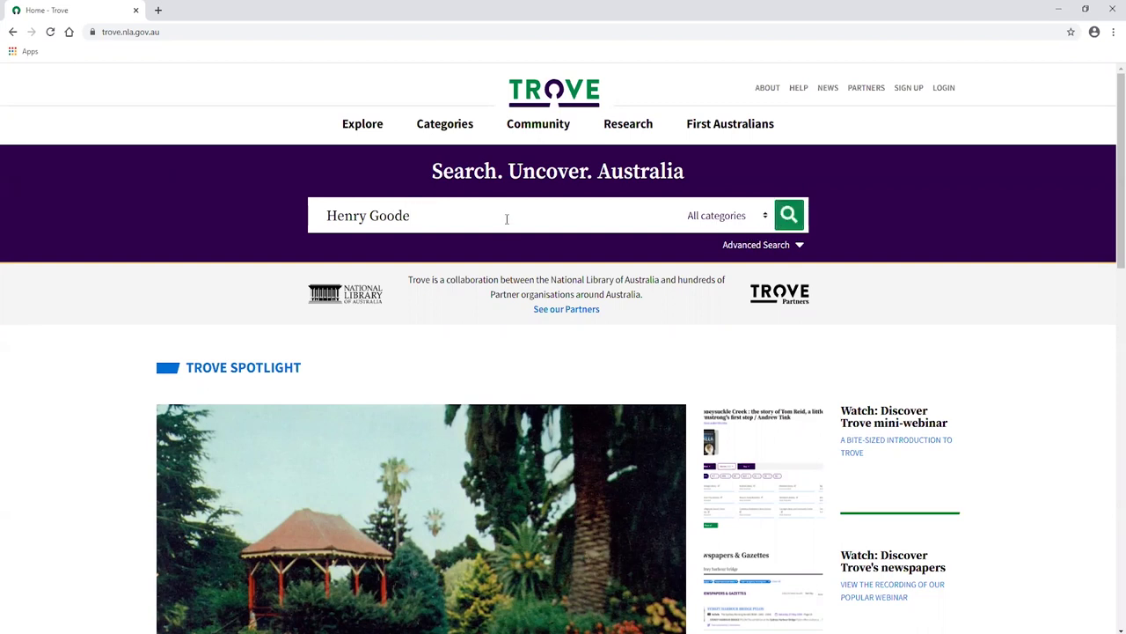
pyautogui.press('Return')
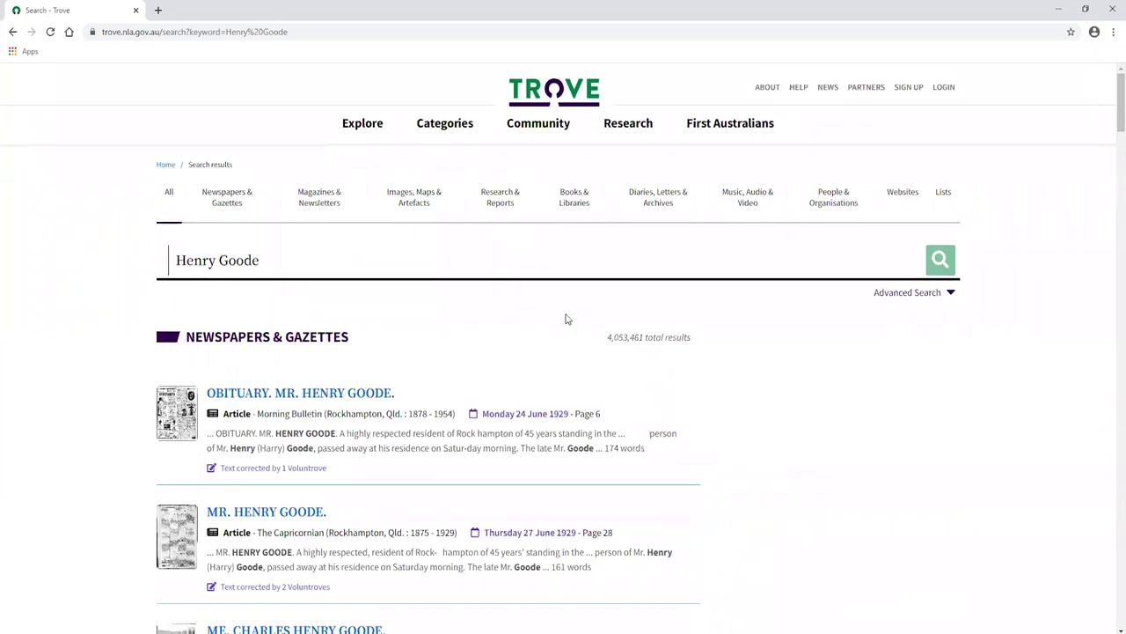
pyautogui.scroll(-4, 576, 326)
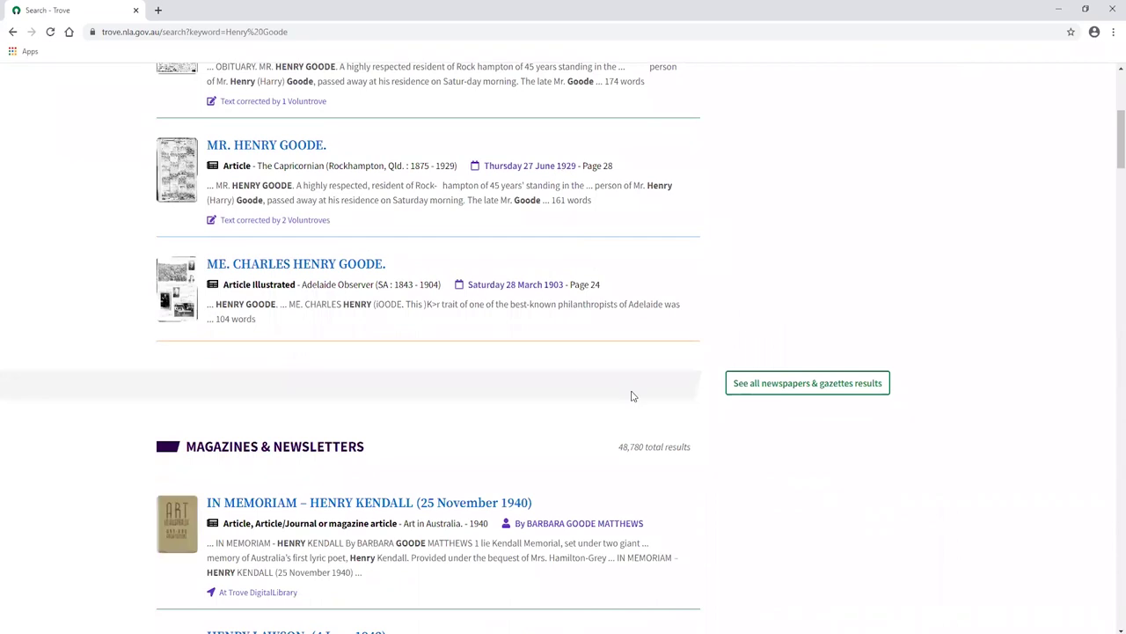
pyautogui.scroll(2, 599, 334)
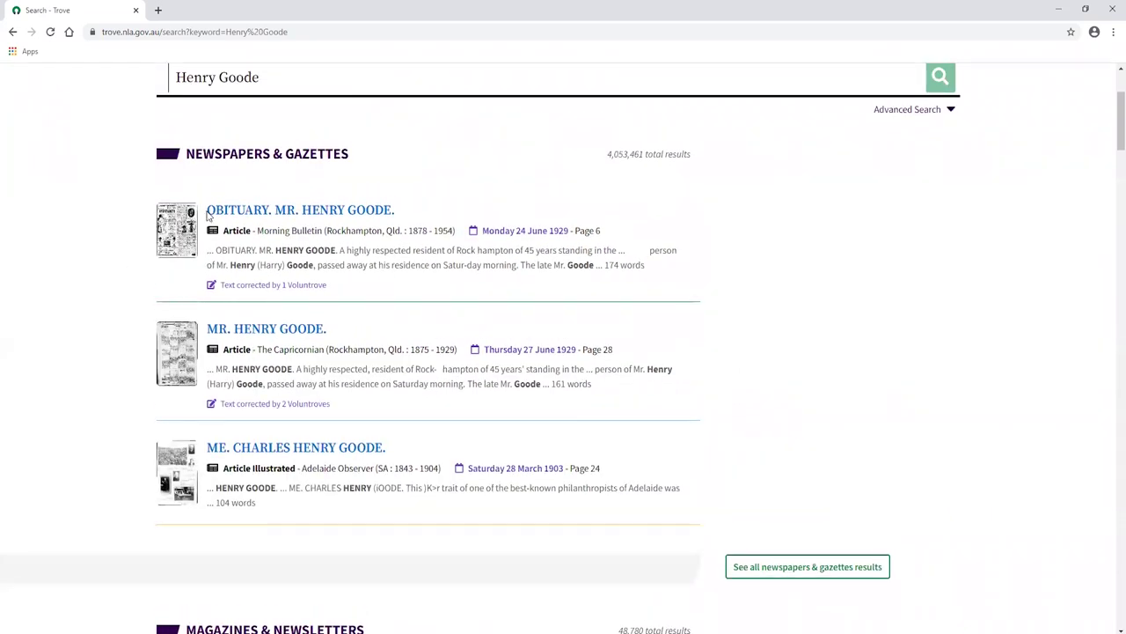
pyautogui.scroll(-1, 370, 261)
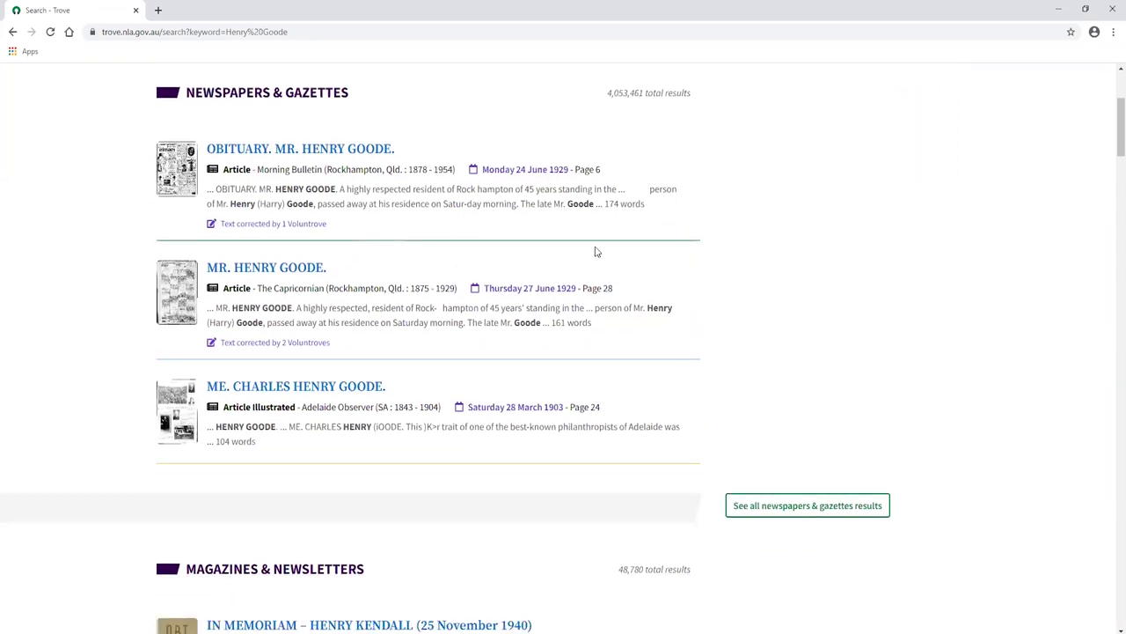
pyautogui.scroll(1, 595, 252)
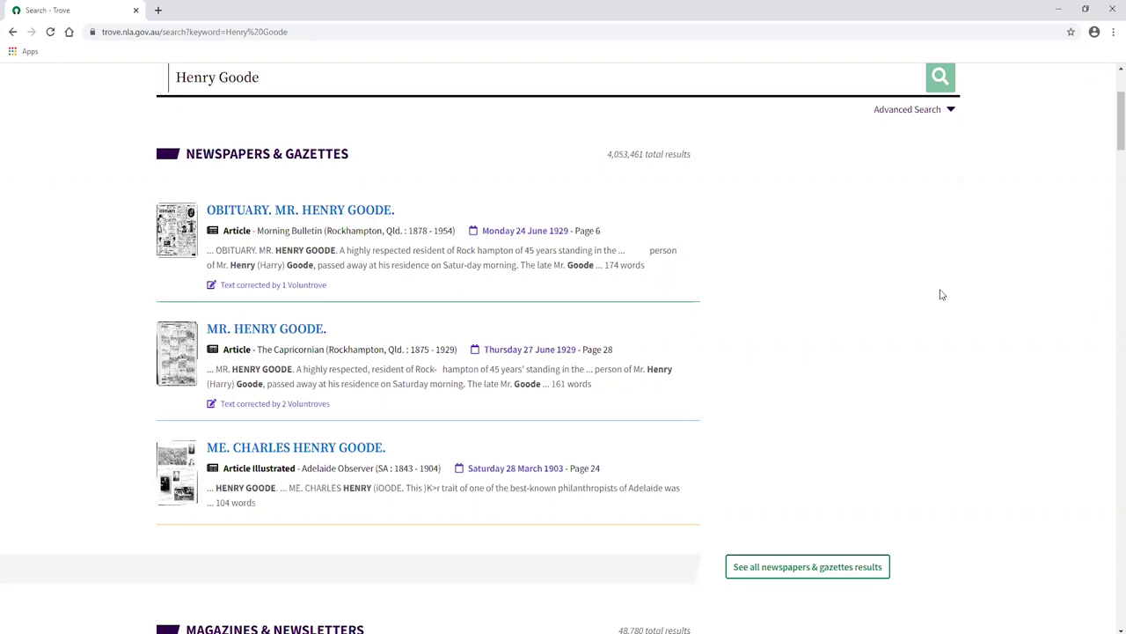
pyautogui.scroll(-2, 940, 292)
pyautogui.scroll(-3, 939, 294)
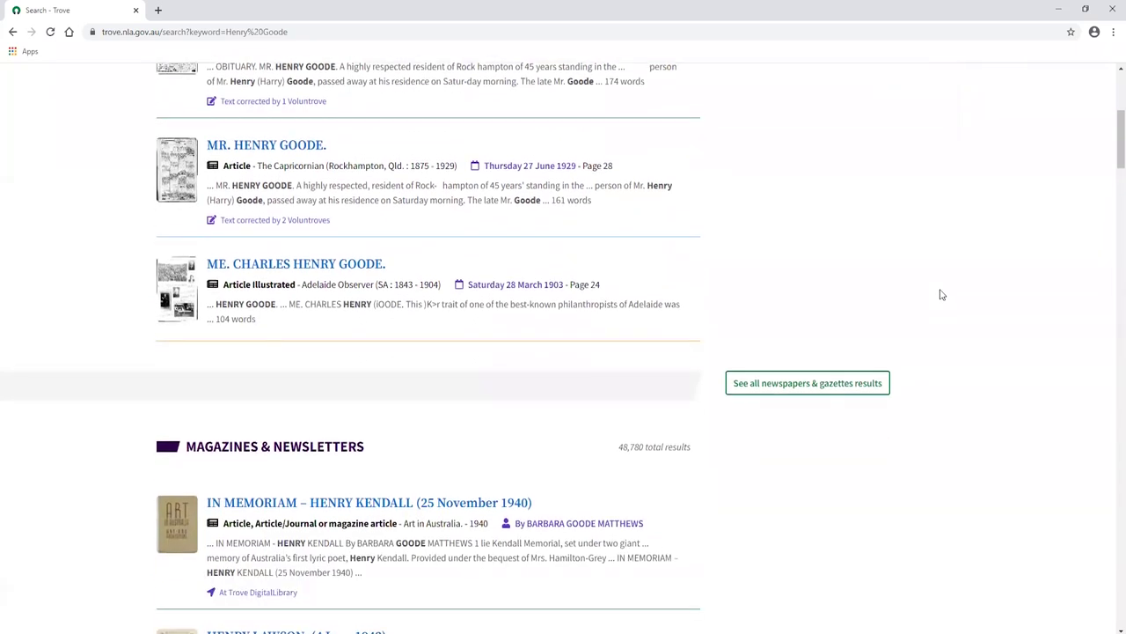
pyautogui.scroll(-5, 942, 296)
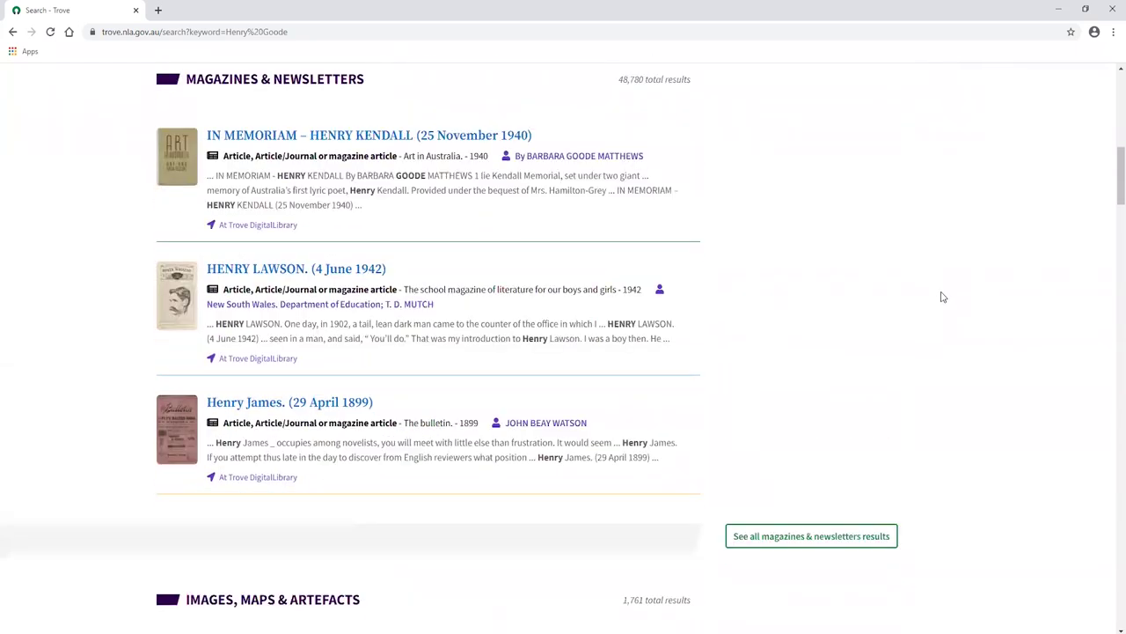
pyautogui.scroll(-1, 940, 299)
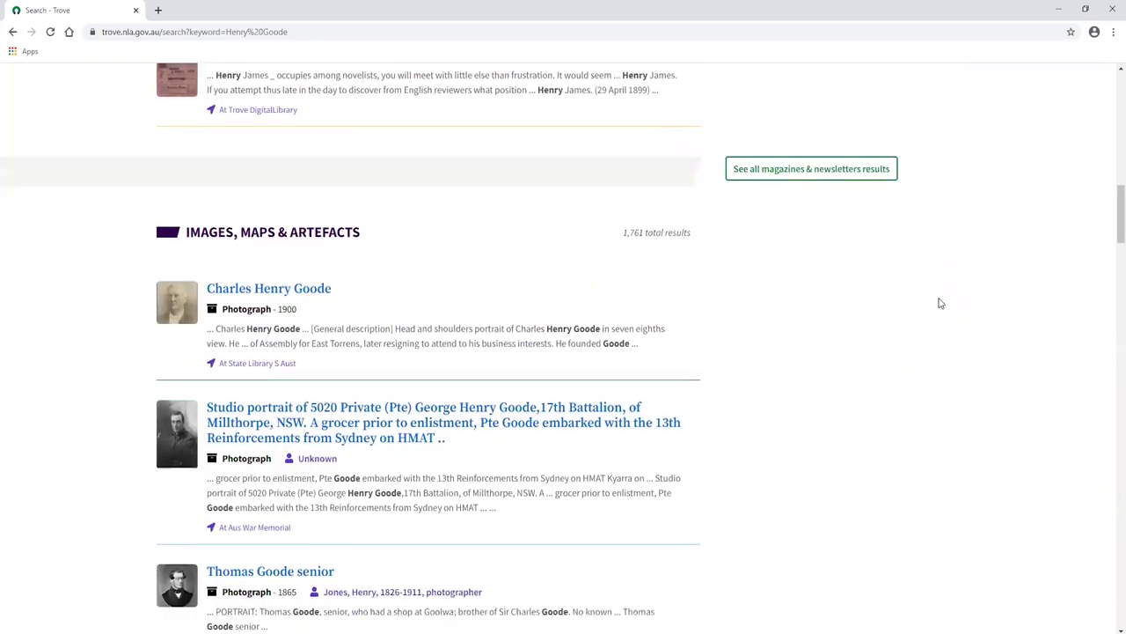
pyautogui.scroll(-3, 939, 321)
pyautogui.scroll(-5, 938, 321)
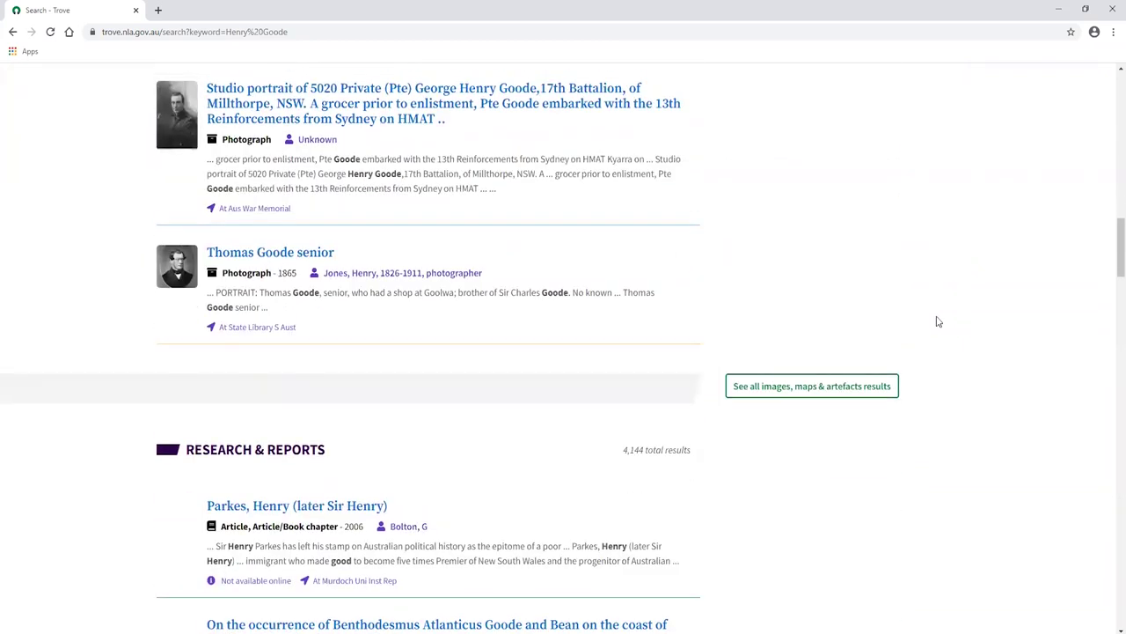
pyautogui.scroll(-1, 936, 320)
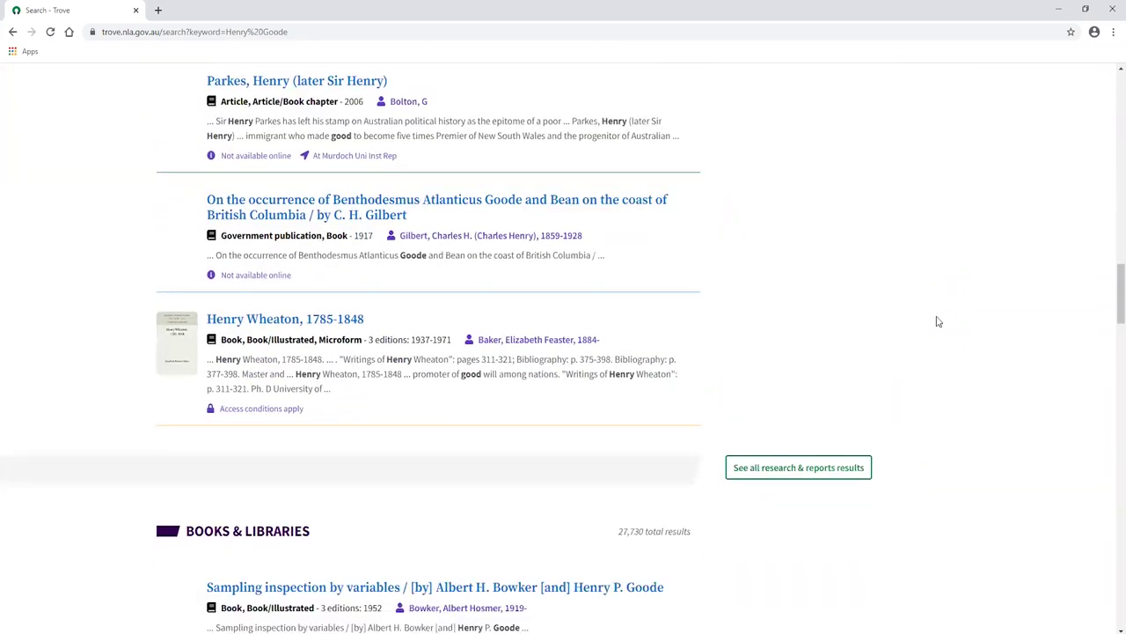
pyautogui.scroll(4, 930, 324)
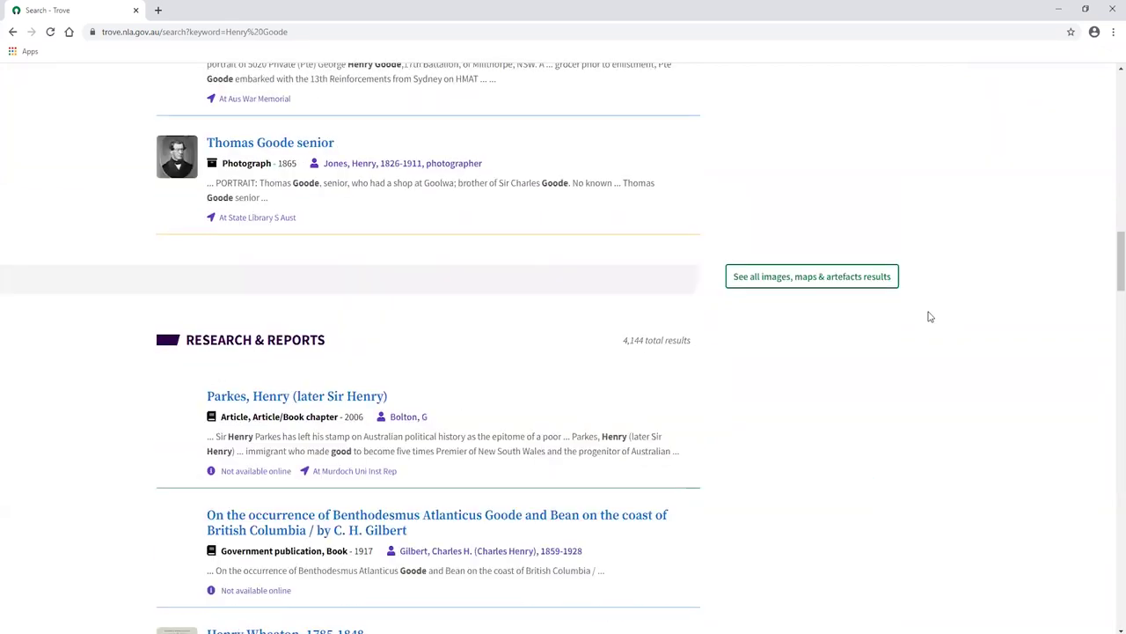
pyautogui.scroll(5, 930, 318)
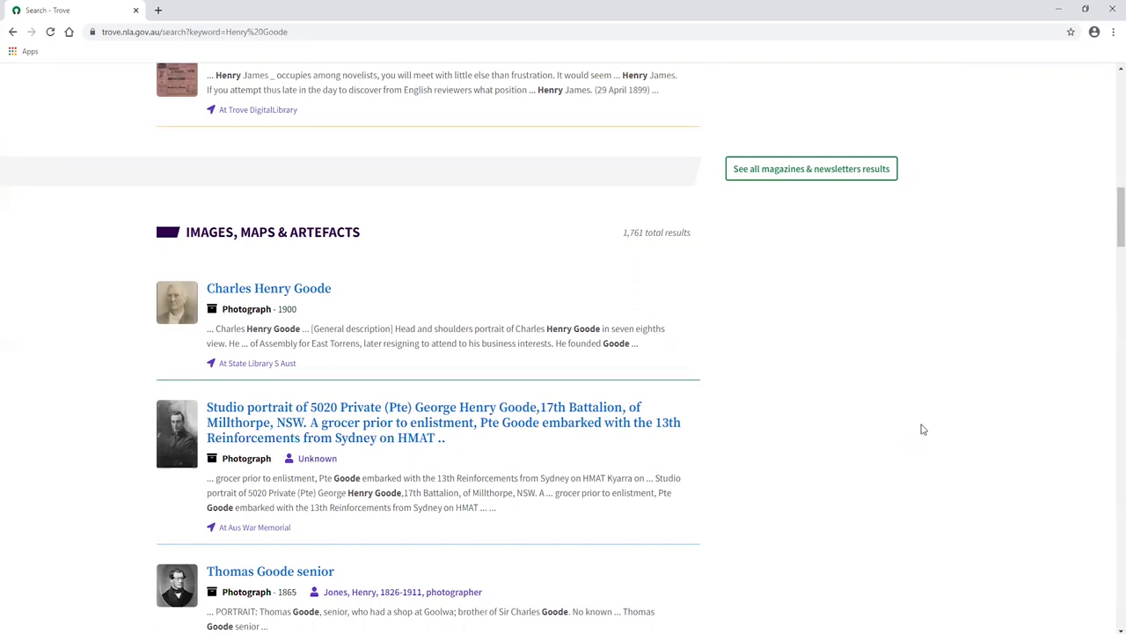
pyautogui.scroll(5, 920, 411)
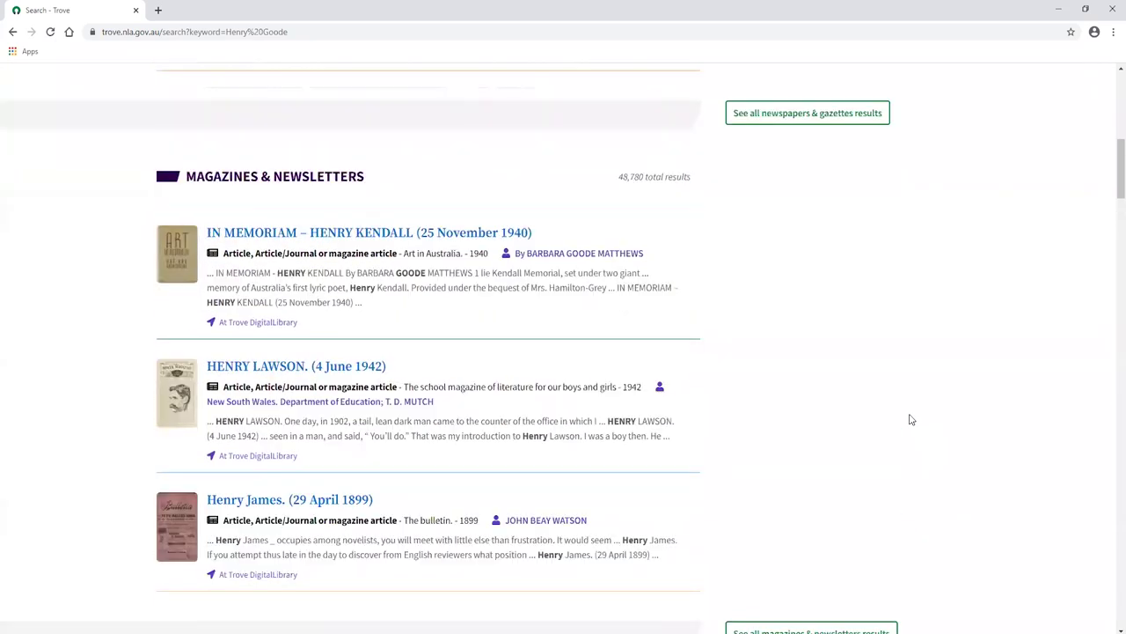
pyautogui.scroll(3, 898, 423)
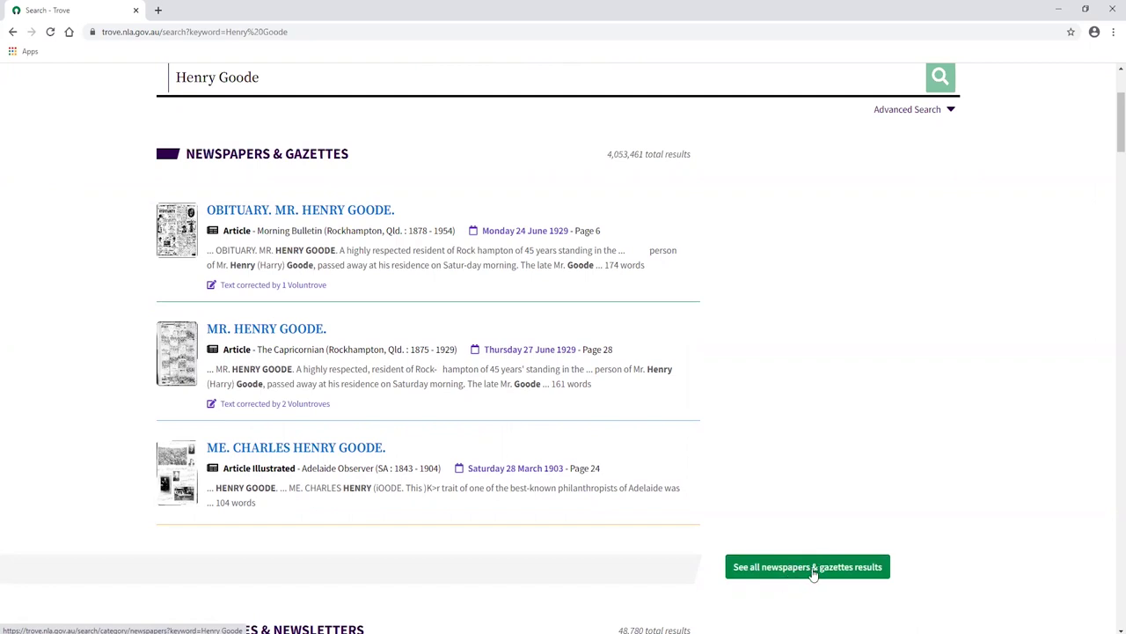
# Step: Open all Newspapers & Gazettes results, apply the Newspaper type filter, then go back to remove it
pyautogui.click(813, 569)
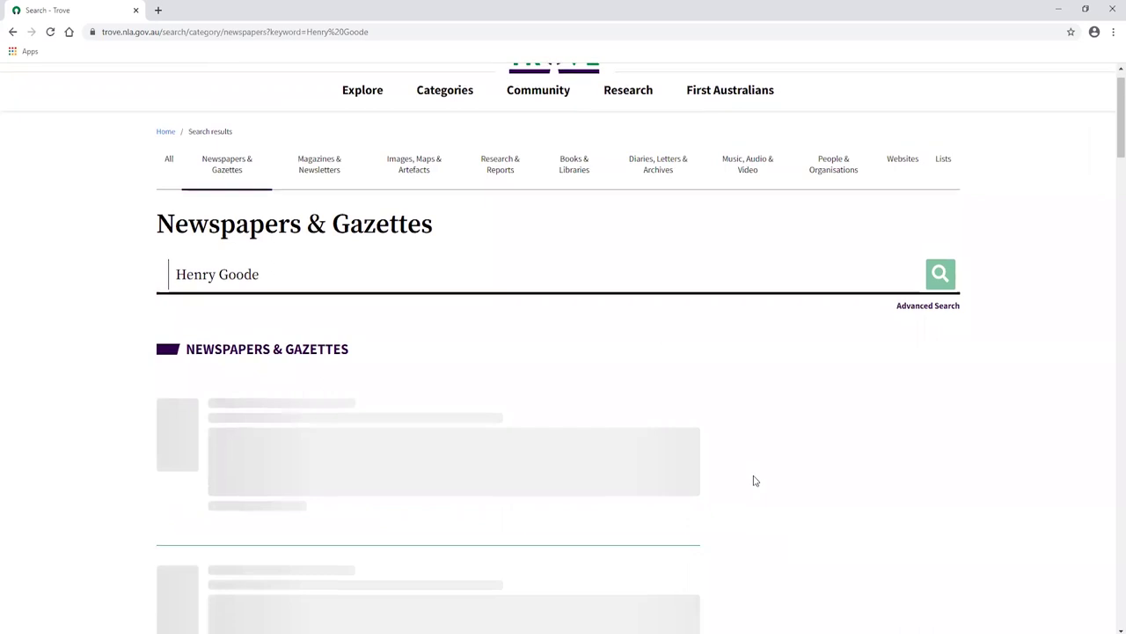
pyautogui.scroll(-3, 754, 480)
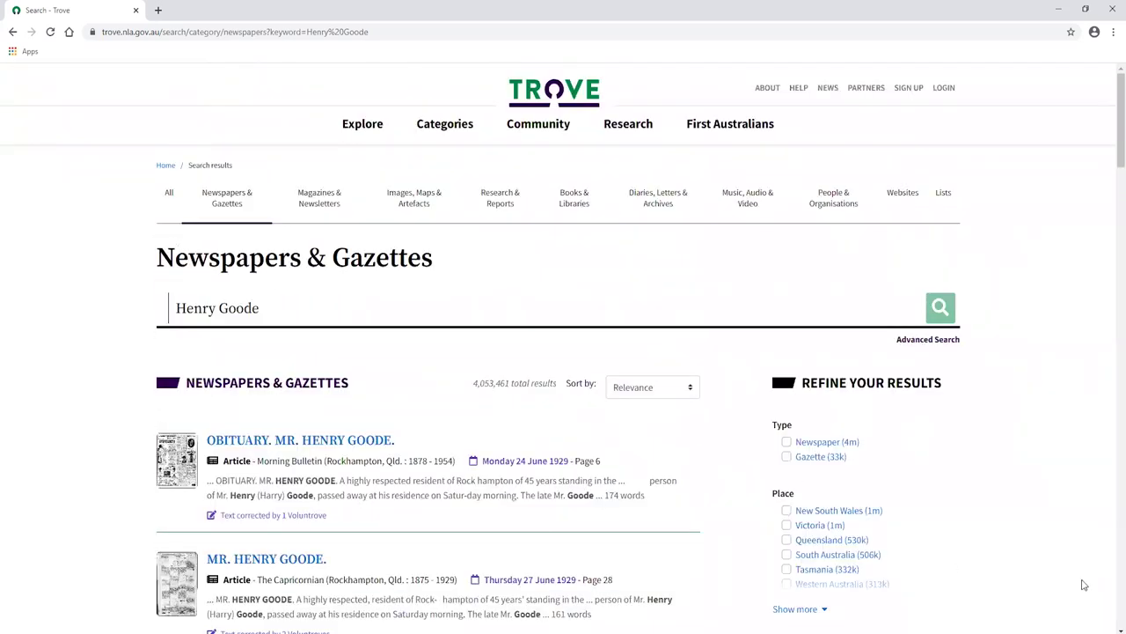
pyautogui.scroll(-1, 1048, 565)
pyautogui.scroll(-1, 1047, 565)
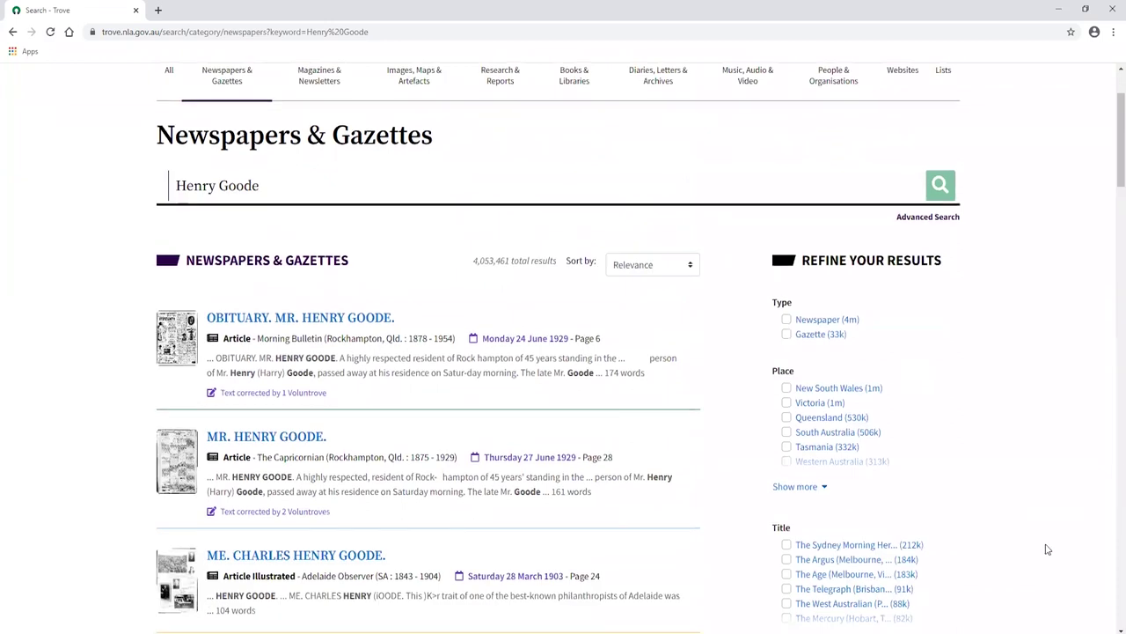
pyautogui.click(787, 321)
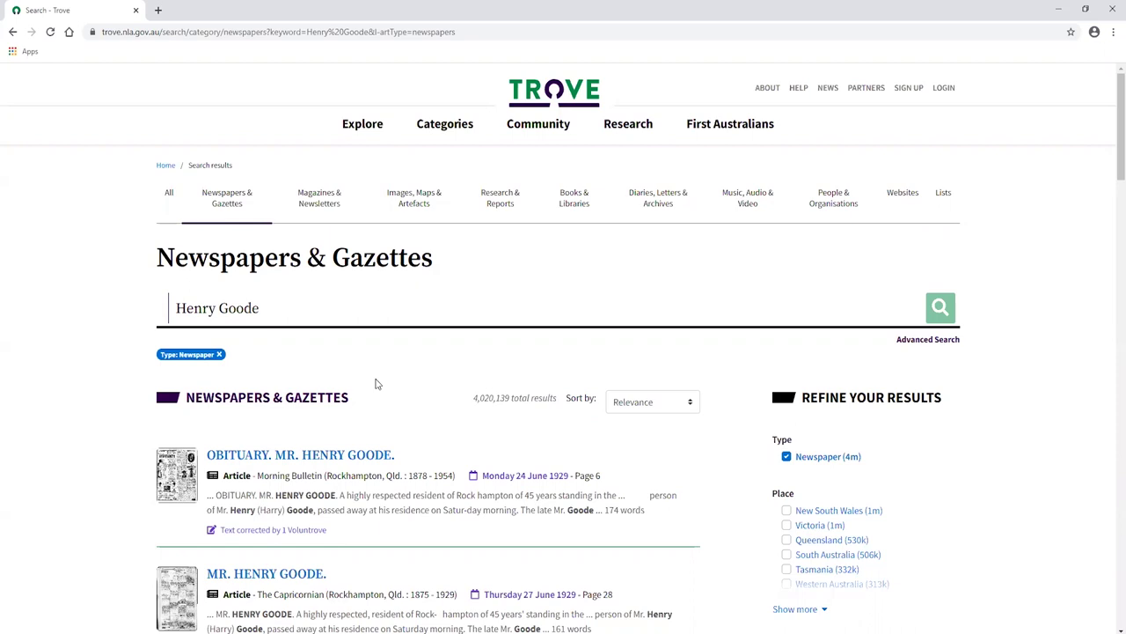
pyautogui.click(11, 32)
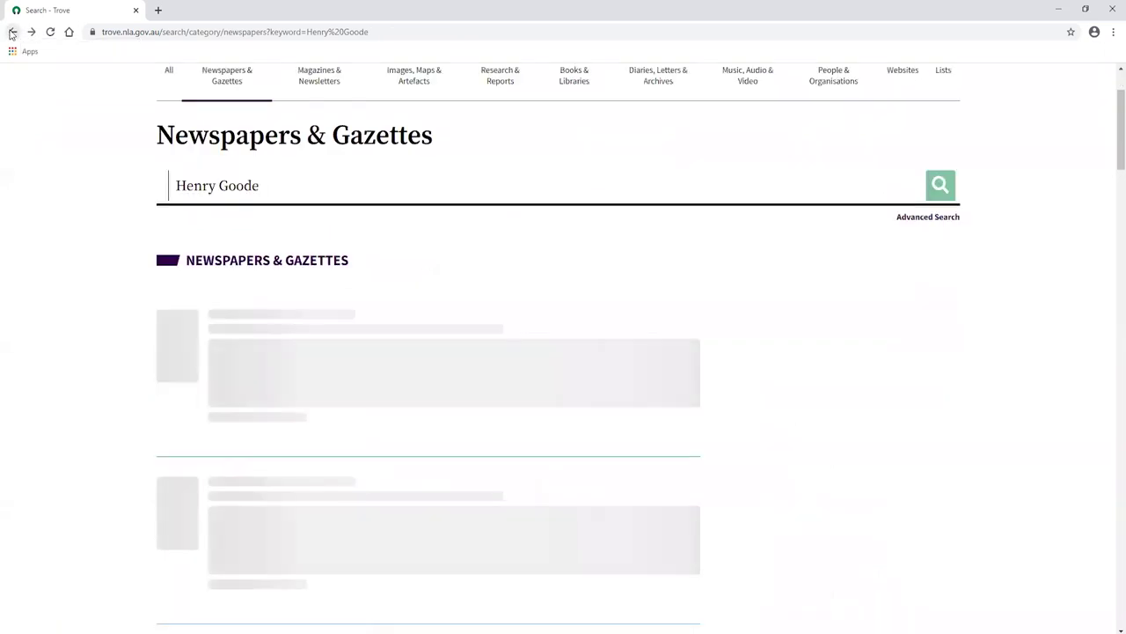
pyautogui.scroll(2, 437, 156)
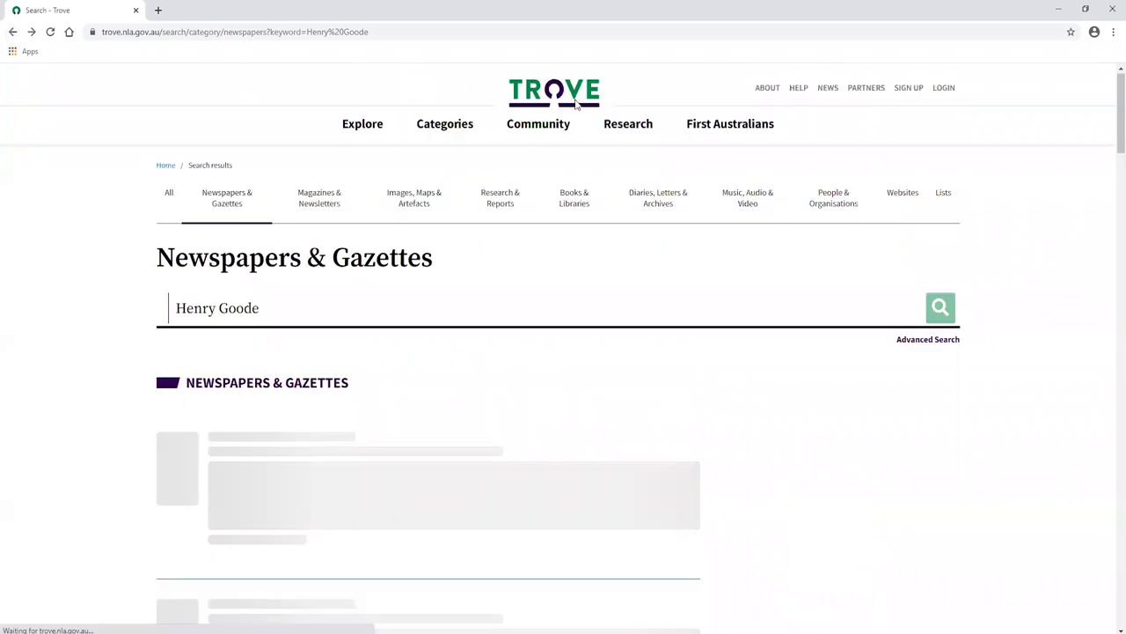
# Step: From the home page, search the name in Newspapers & Gazettes only and scan the 4,053,461 results
pyautogui.click(526, 99)
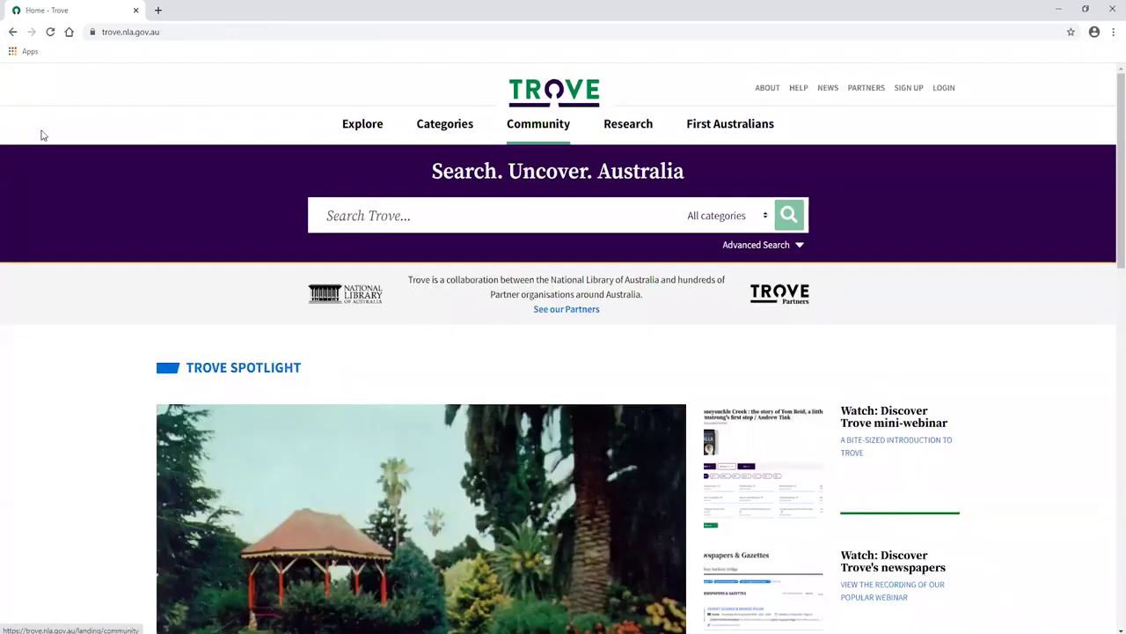
pyautogui.click(448, 222)
pyautogui.write('henry goode')
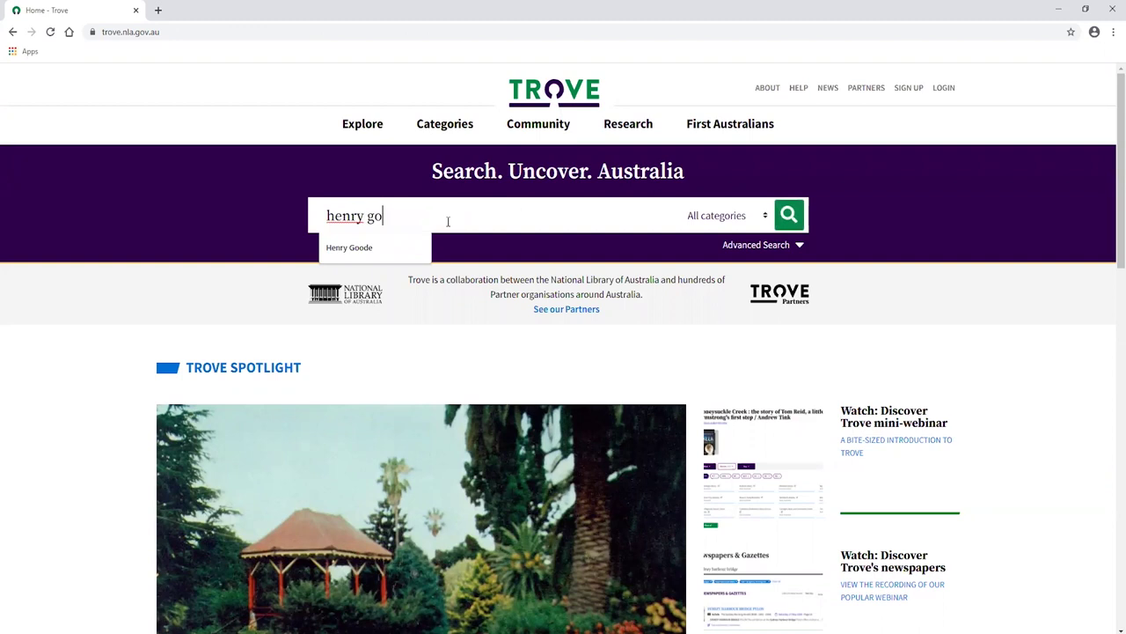
pyautogui.click(765, 219)
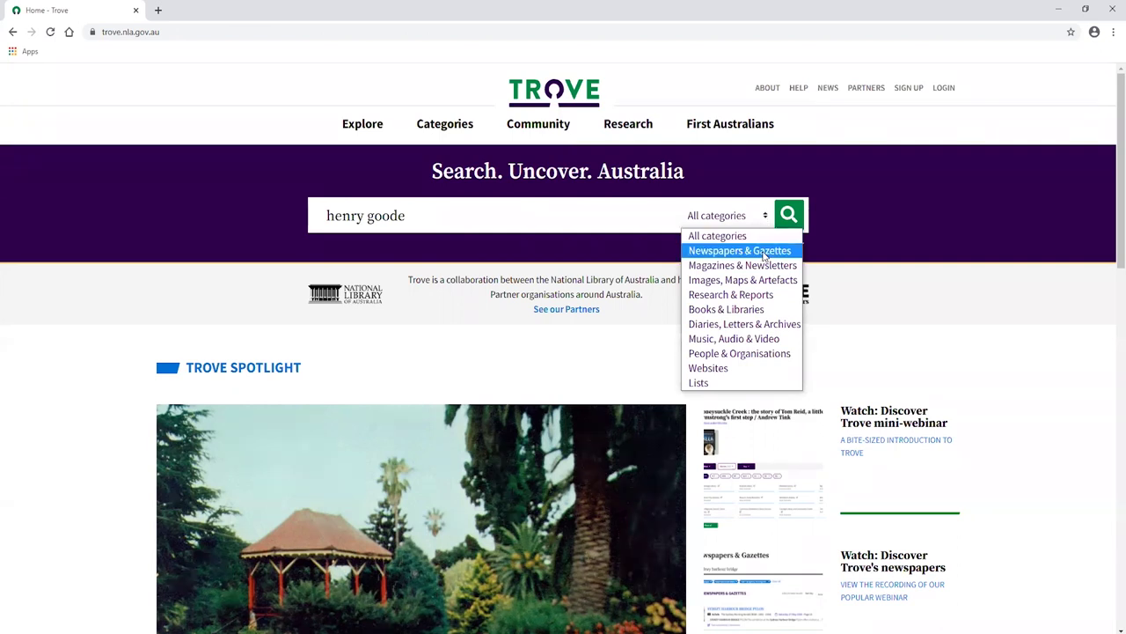
pyautogui.click(763, 254)
pyautogui.click(789, 216)
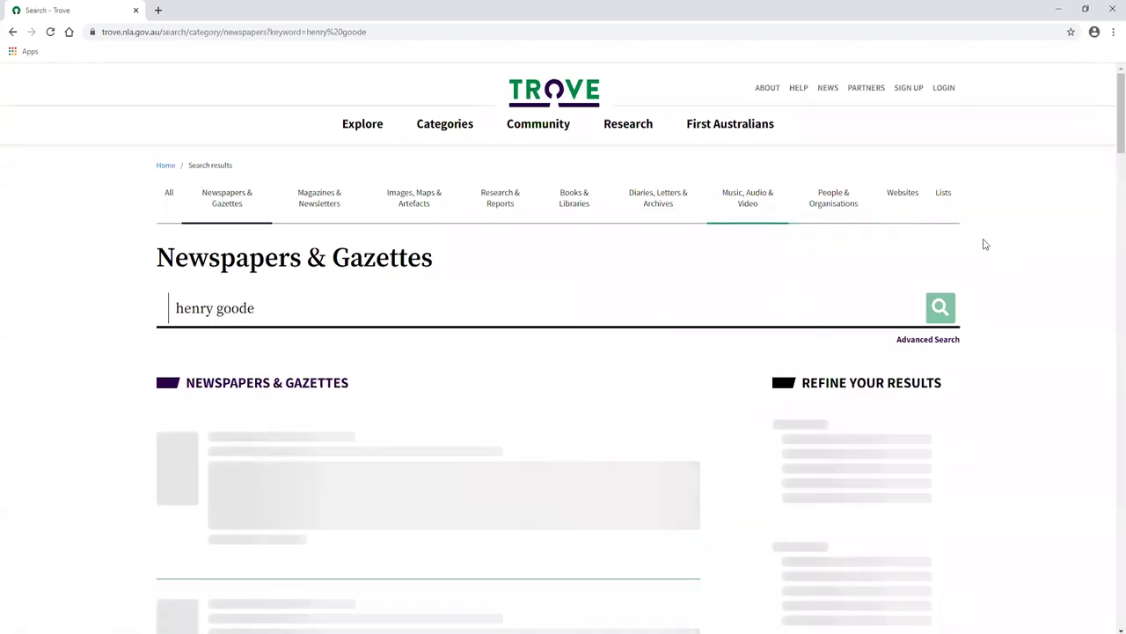
pyautogui.scroll(-2, 1000, 247)
pyautogui.scroll(-2, 999, 247)
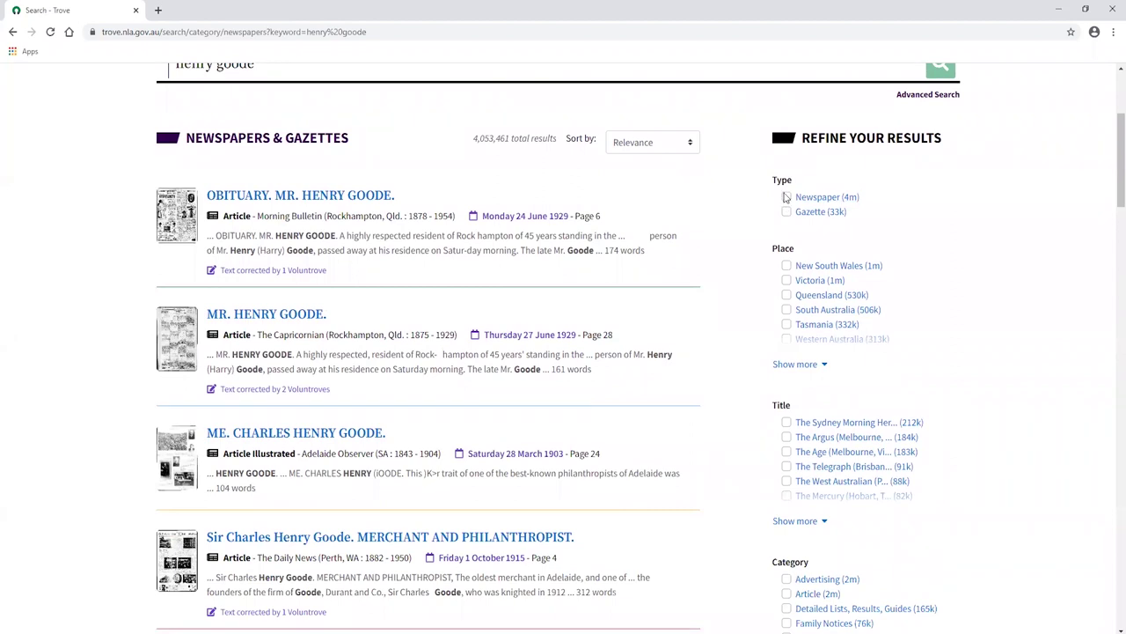
pyautogui.scroll(4, 558, 232)
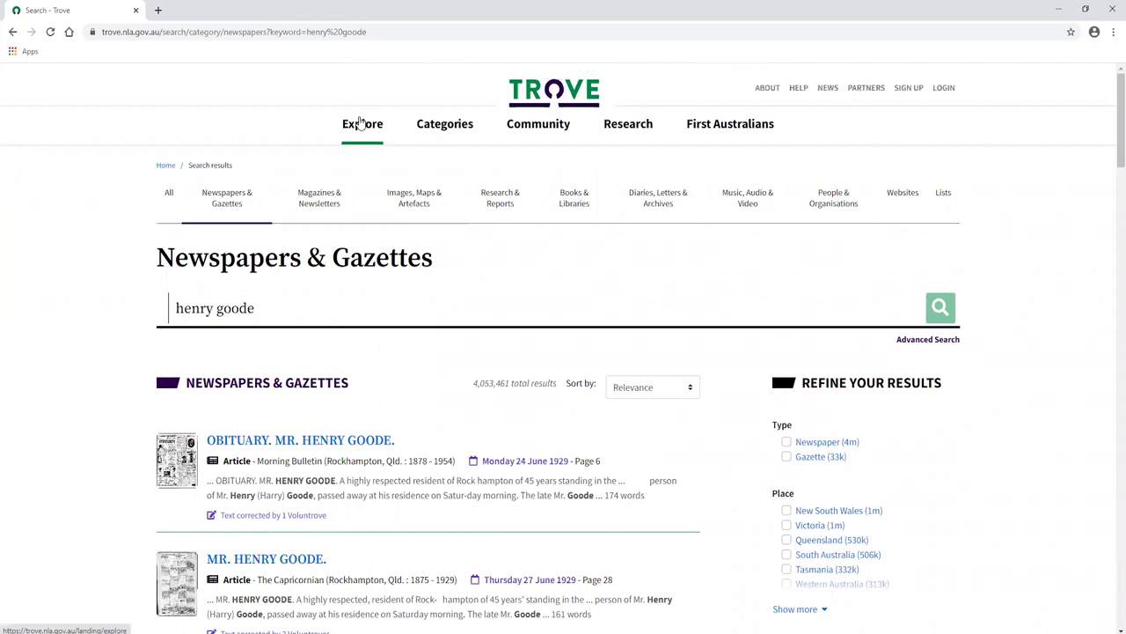
pyautogui.click(378, 128)
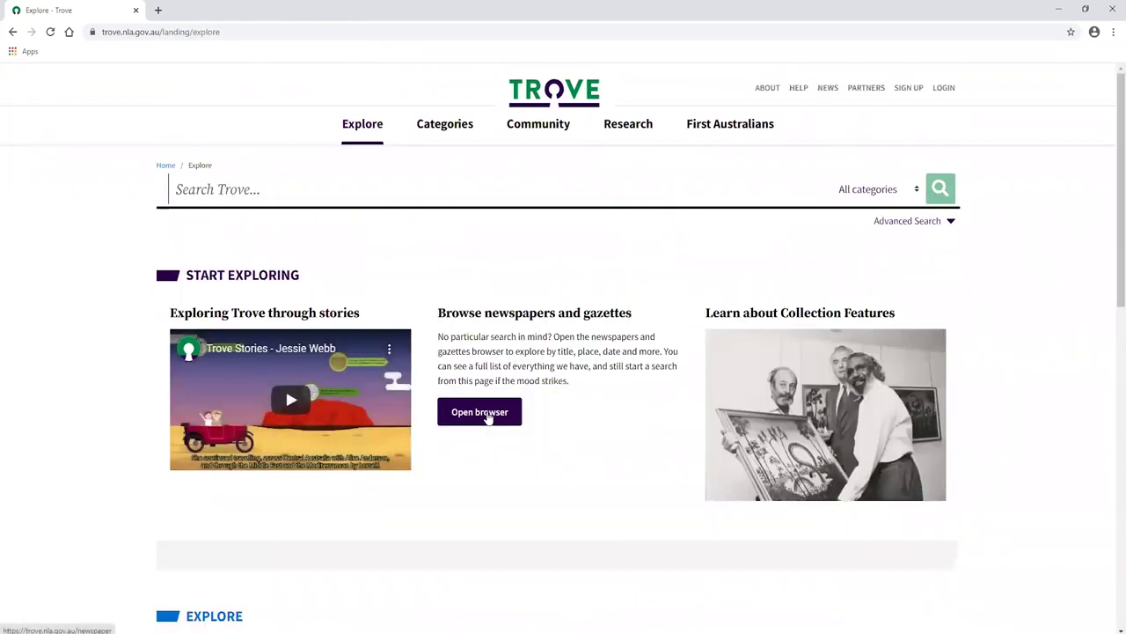
pyautogui.click(469, 428)
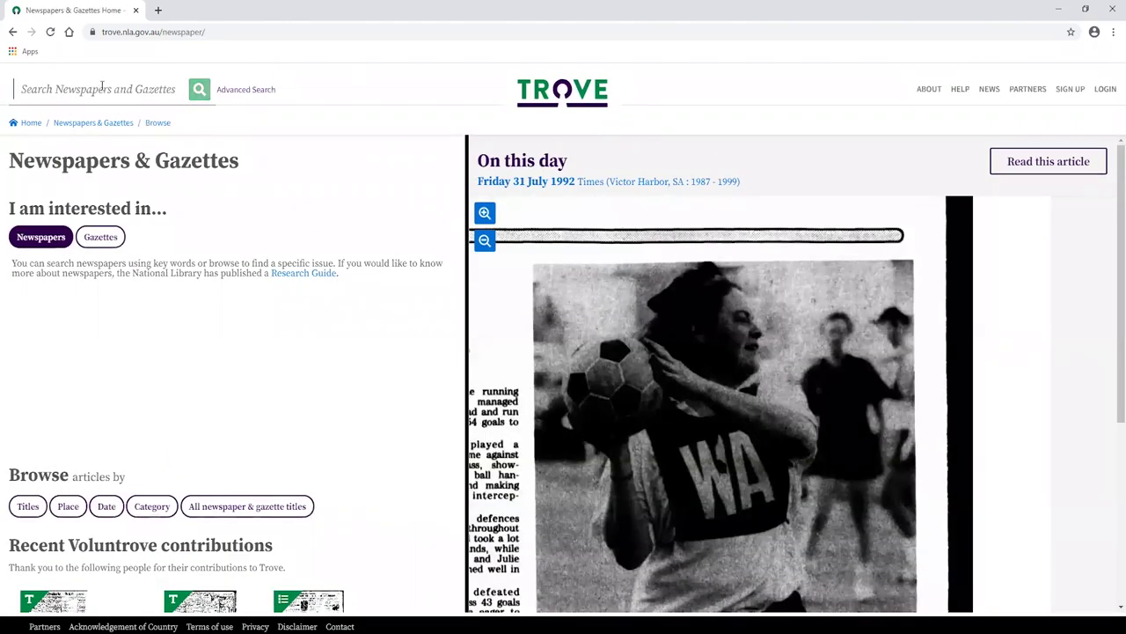
pyautogui.click(103, 89)
pyautogui.write('Henry')
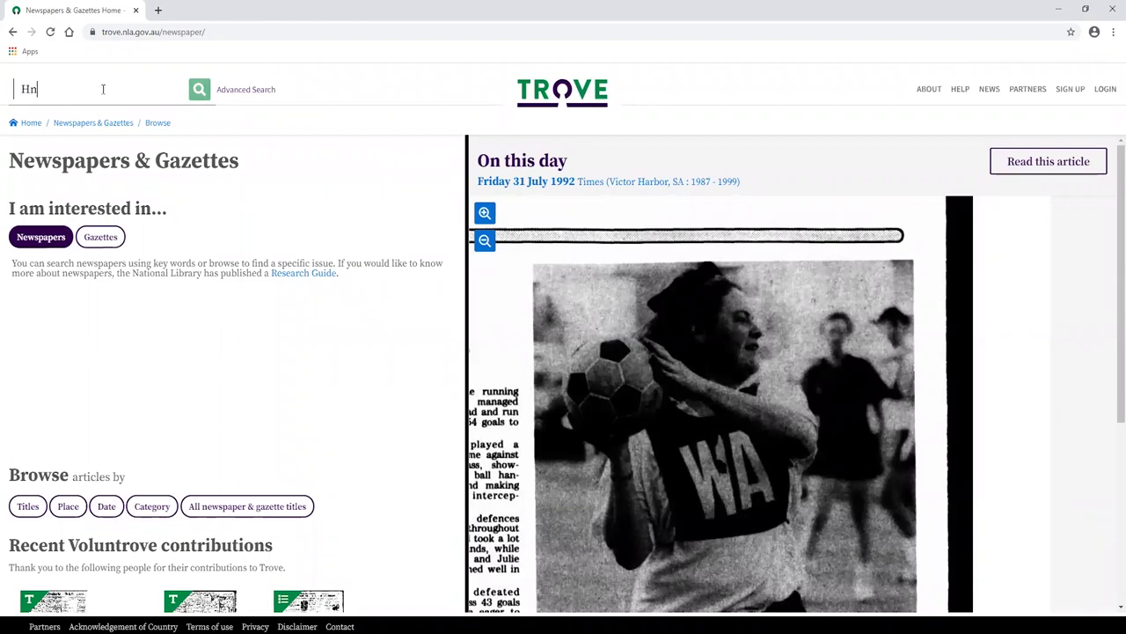
pyautogui.write(' Goode')
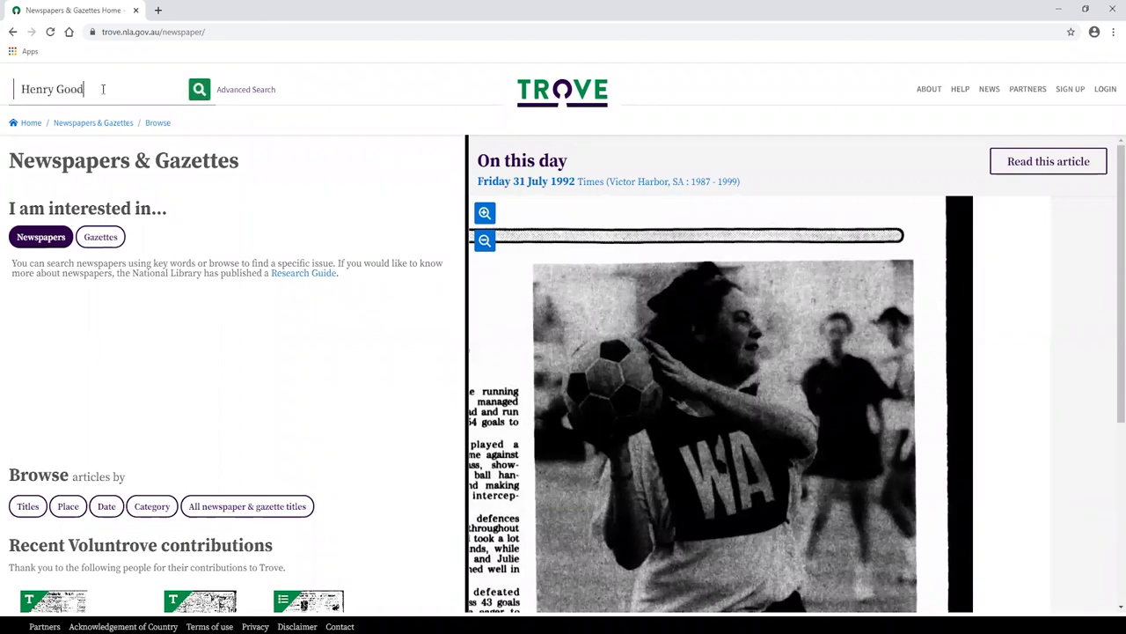
pyautogui.press('Return')
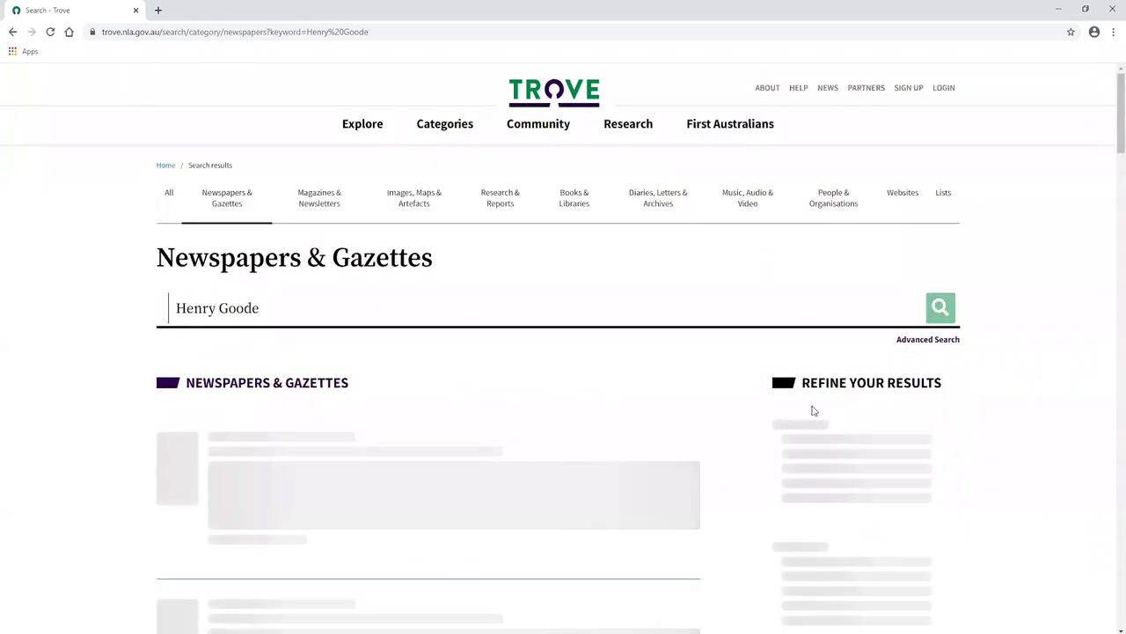
# Step: Limit the results to the Newspaper type, leaving 4,020,139 results
pyautogui.scroll(-2, 814, 410)
pyautogui.rightClick(783, 324)
pyautogui.press('Escape')
pyautogui.click(786, 321)
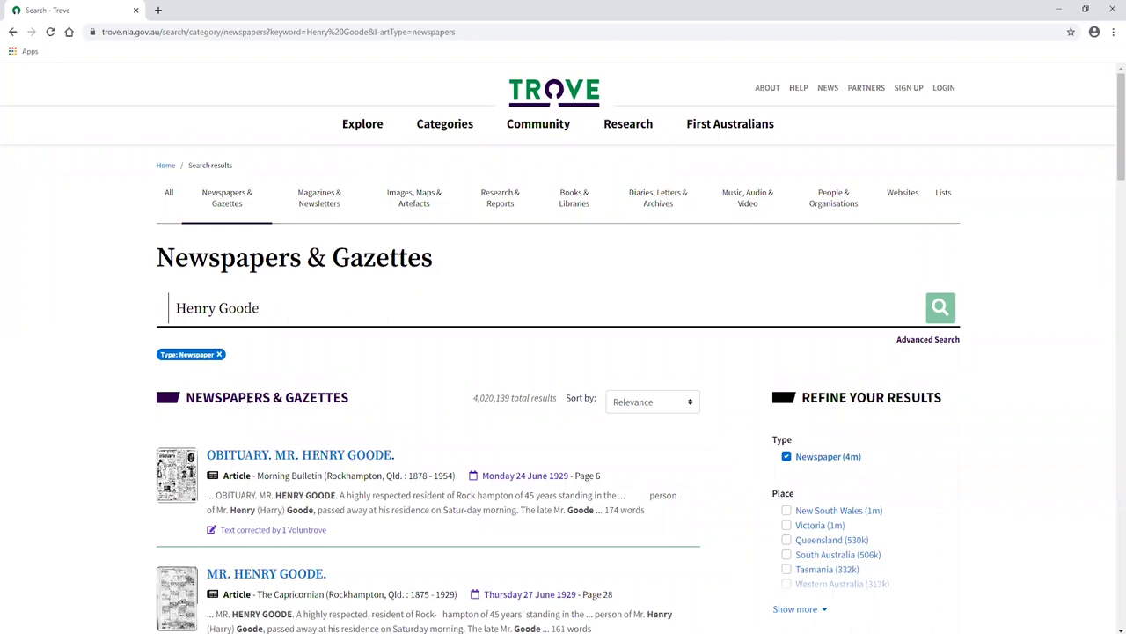
pyautogui.scroll(-2, 147, 390)
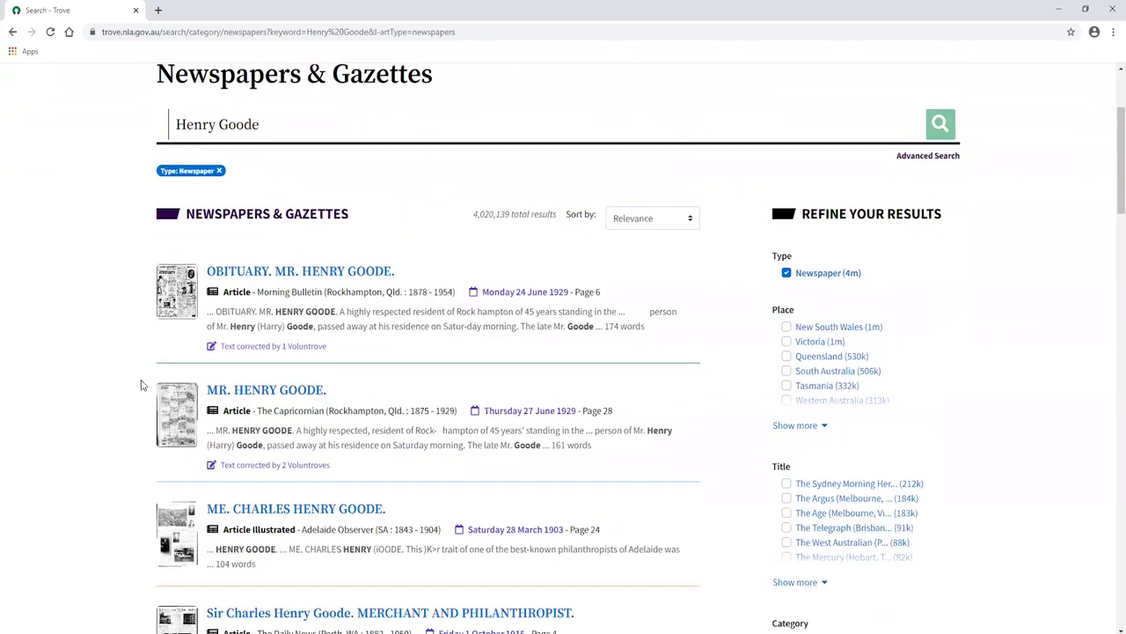
pyautogui.scroll(-1, 215, 387)
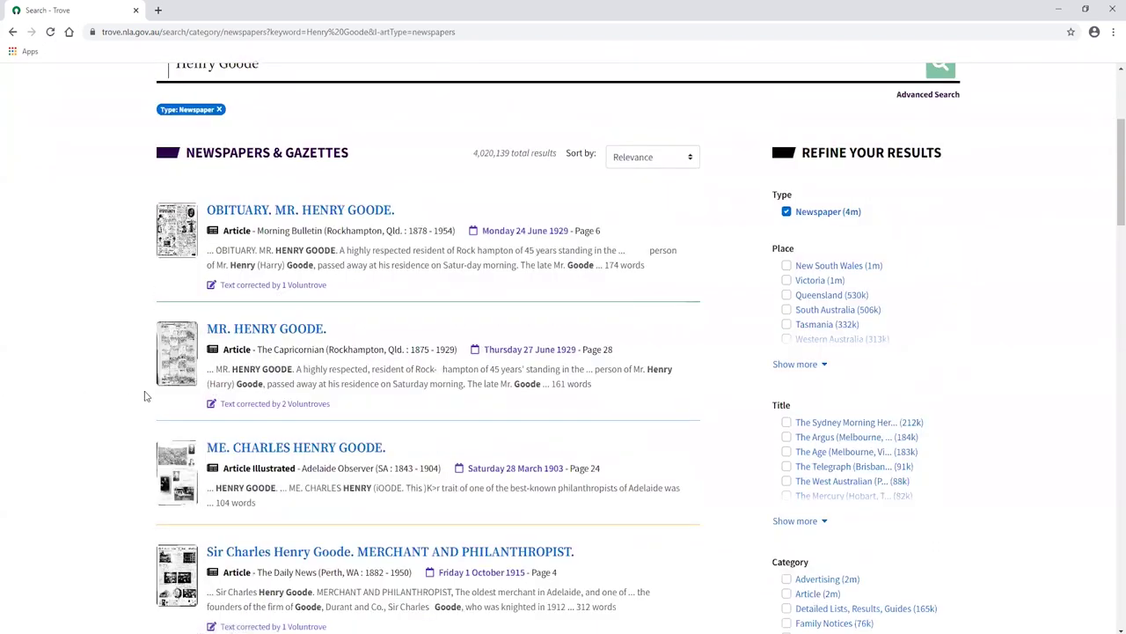
pyautogui.scroll(-1, 146, 396)
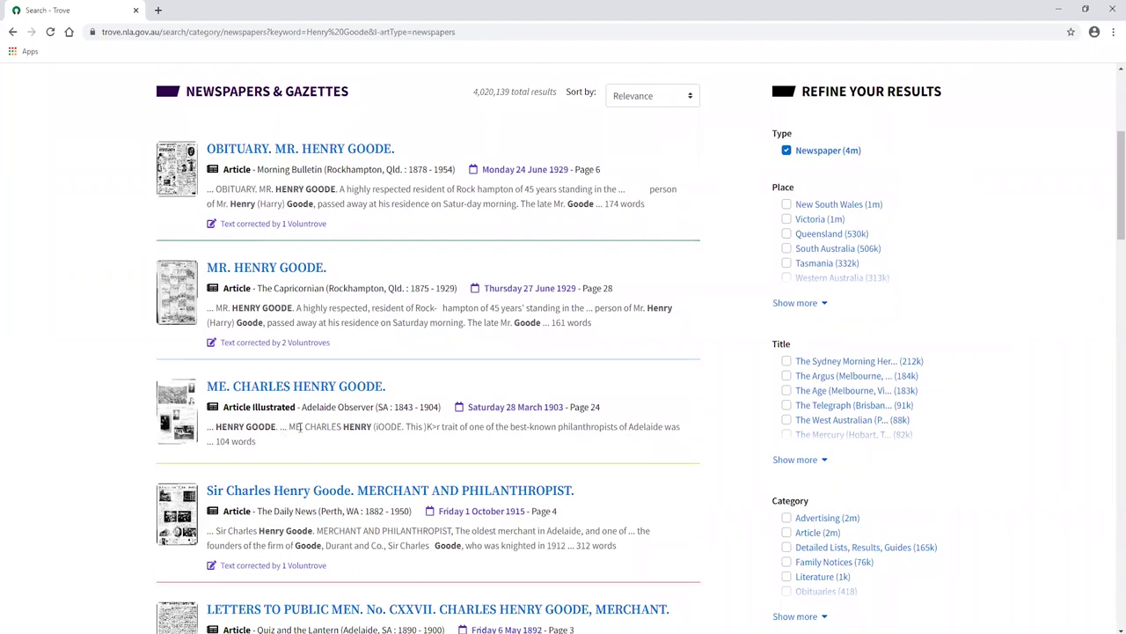
pyautogui.scroll(-3, 302, 423)
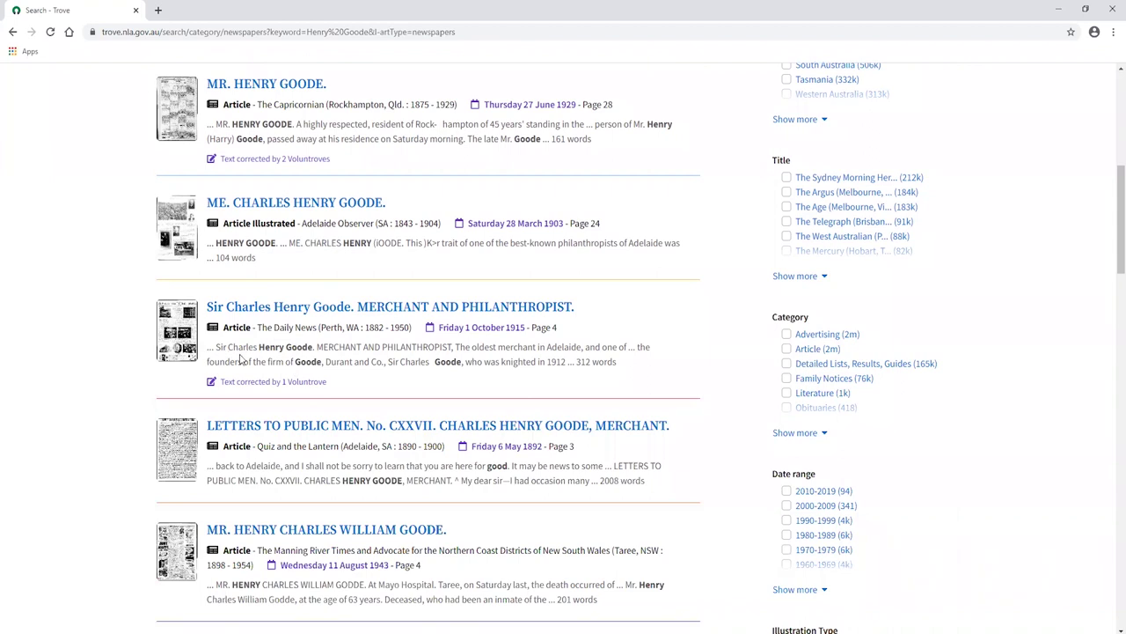
pyautogui.scroll(-3, 590, 406)
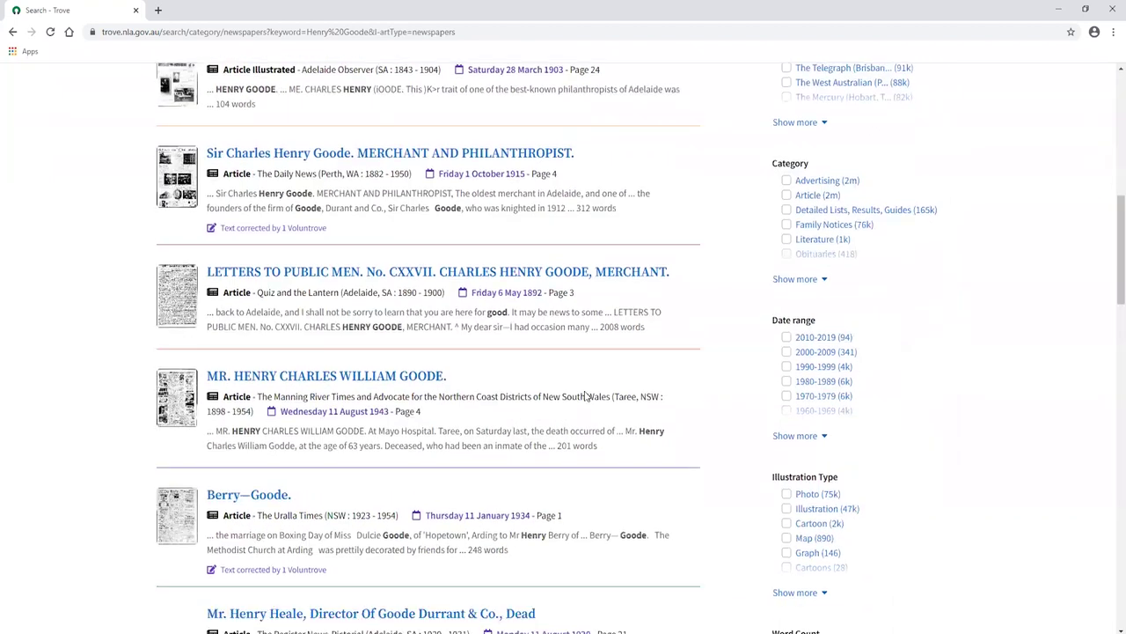
pyautogui.scroll(-2, 586, 396)
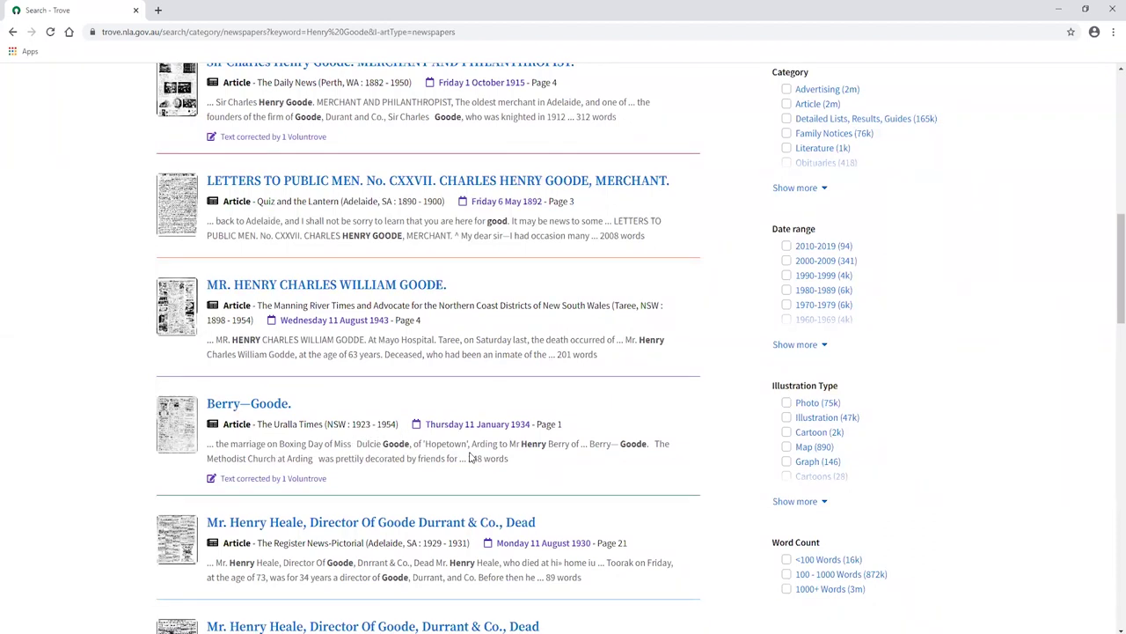
pyautogui.scroll(-3, 603, 440)
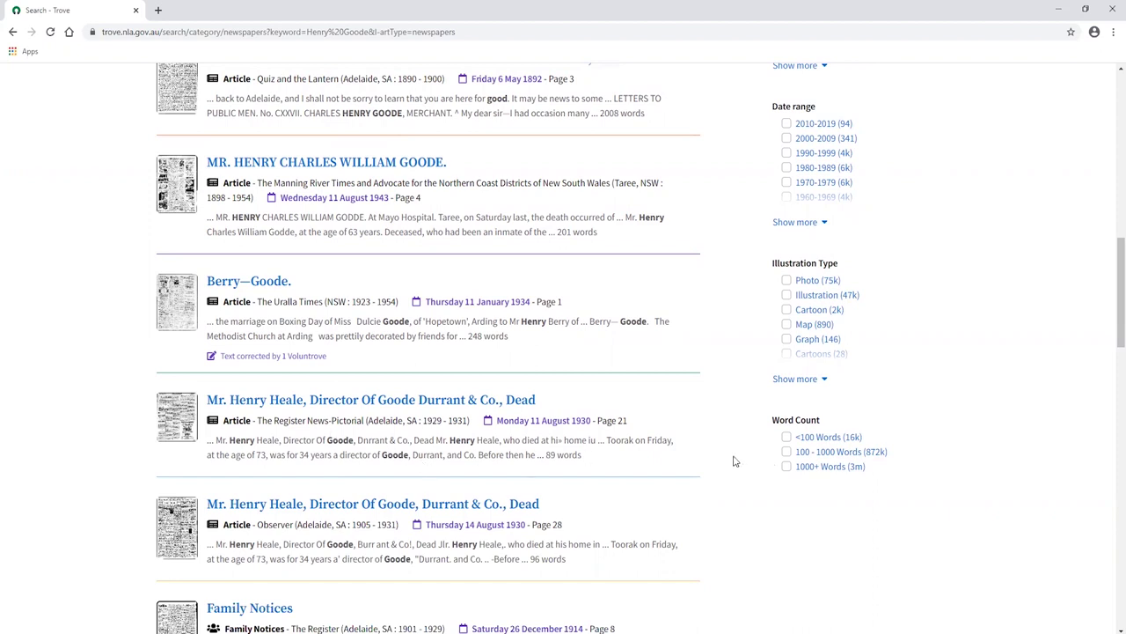
pyautogui.moveTo(388, 546); pyautogui.dragTo(355, 546)
pyautogui.click(358, 546)
pyautogui.scroll(5, 428, 554)
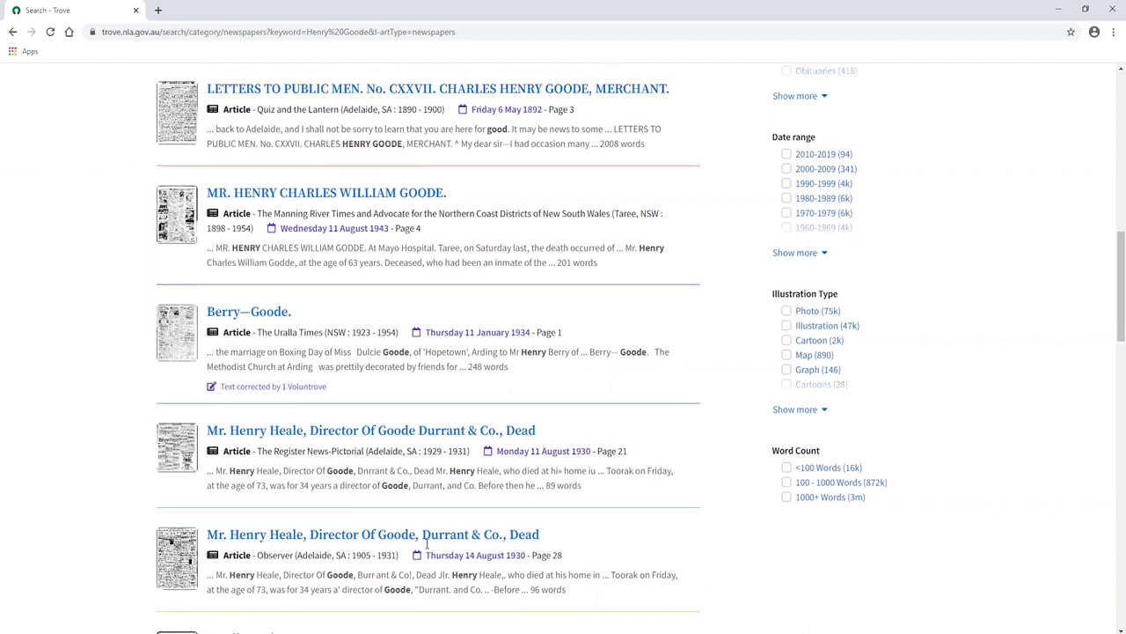
pyautogui.scroll(4, 428, 556)
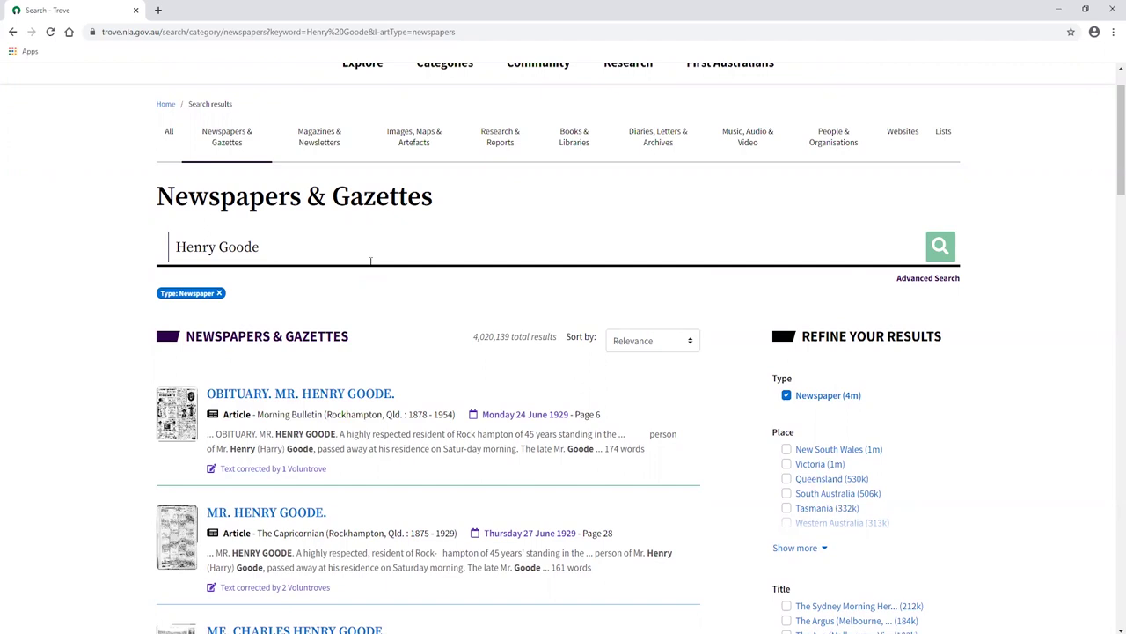
pyautogui.click(195, 246)
pyautogui.click(269, 246)
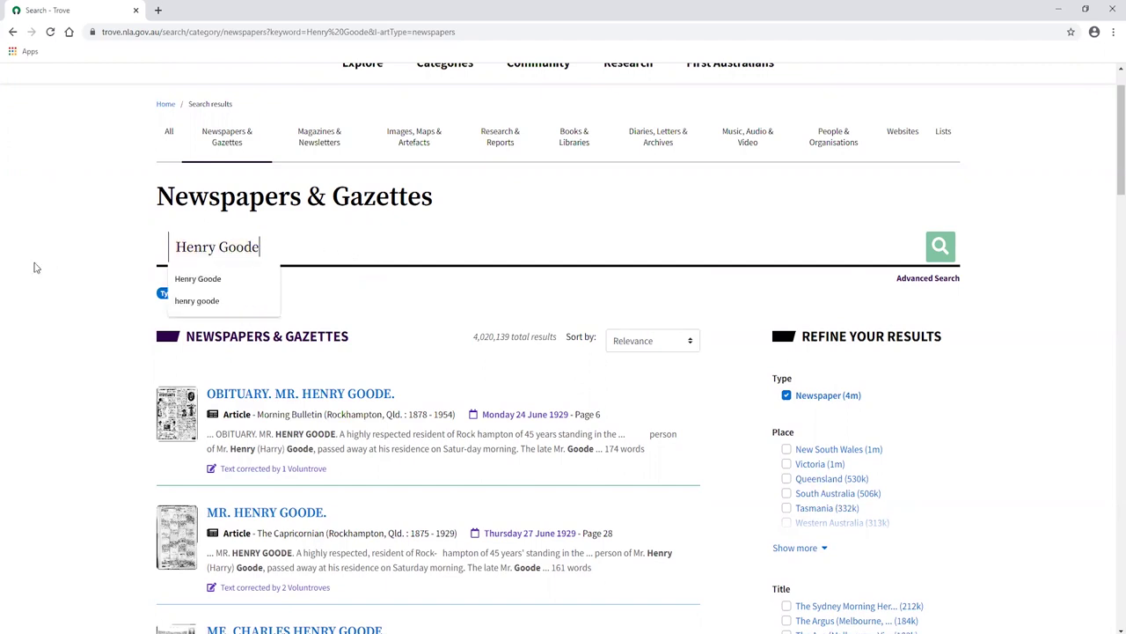
pyautogui.click(361, 450)
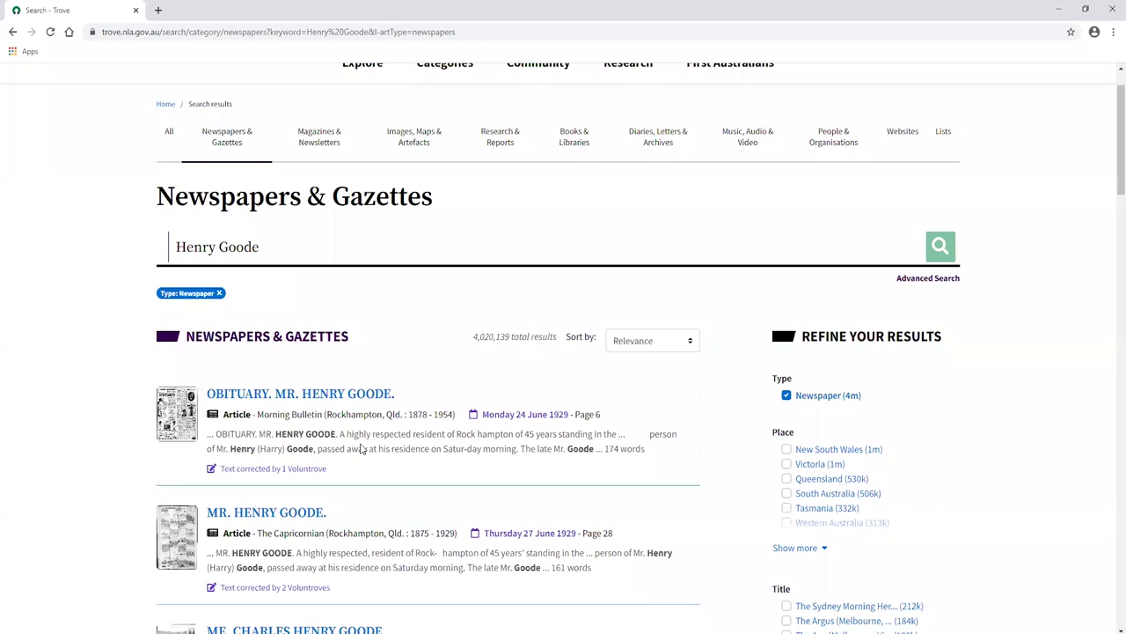
pyautogui.moveTo(218, 247); pyautogui.dragTo(260, 247)
pyautogui.click(289, 251)
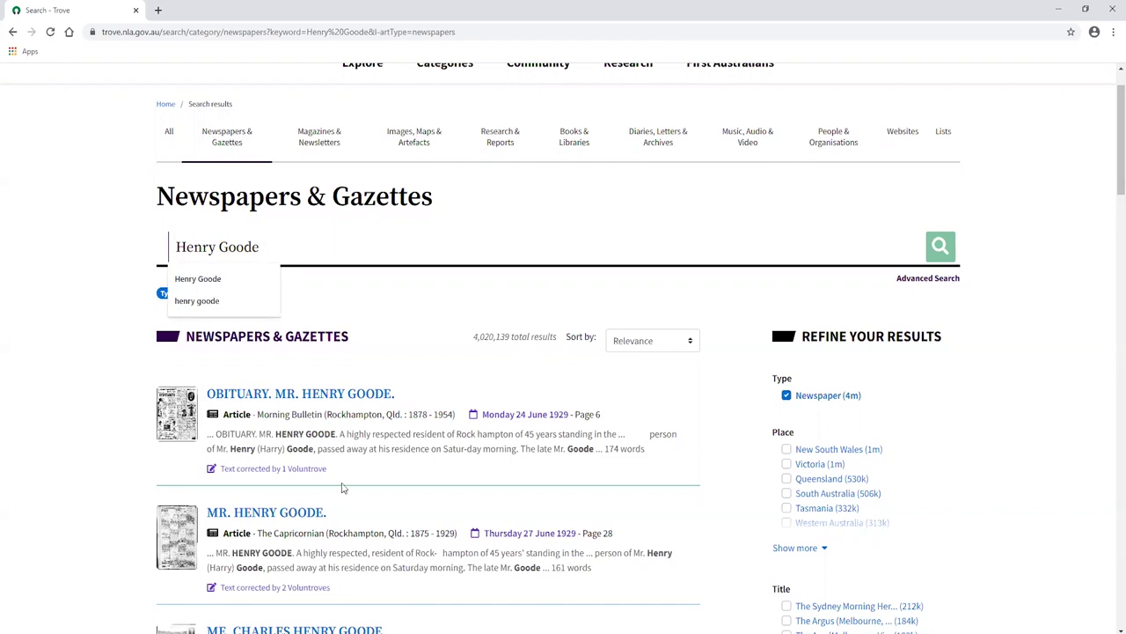
pyautogui.scroll(-5, 342, 488)
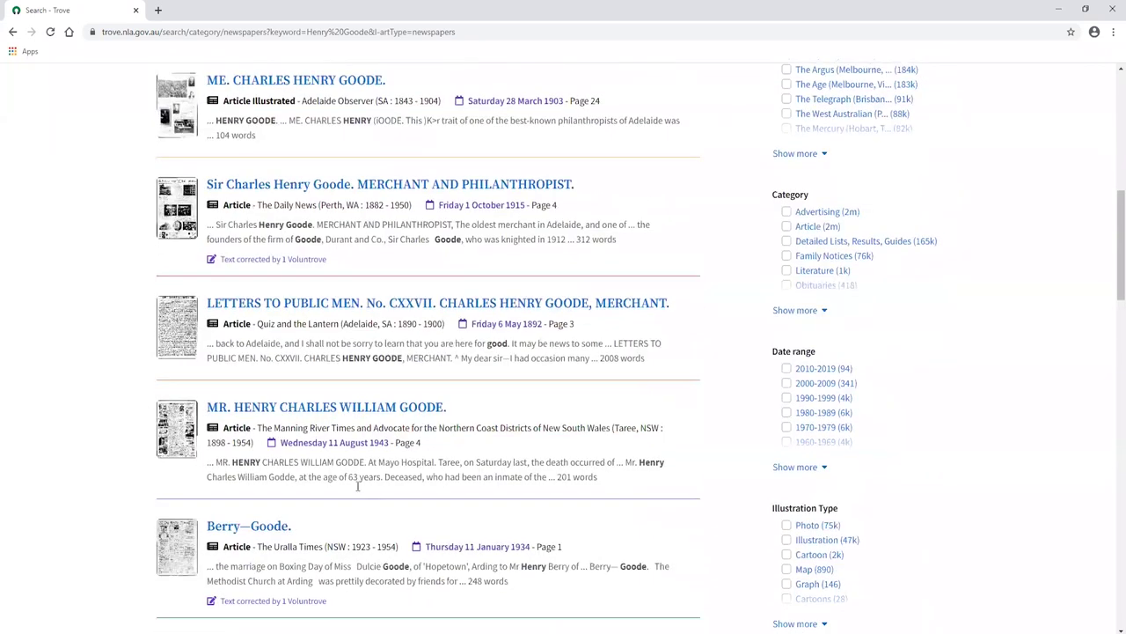
pyautogui.scroll(3, 20, 414)
pyautogui.scroll(3, 321, 302)
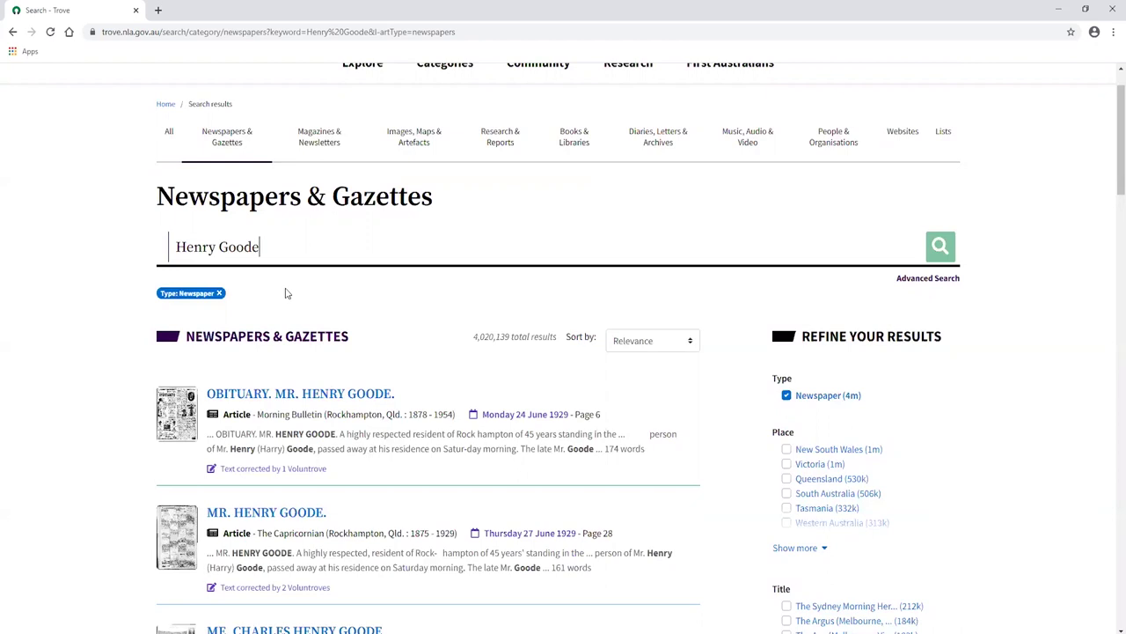
pyautogui.write('"')
pyautogui.click(176, 247)
pyautogui.write('"')
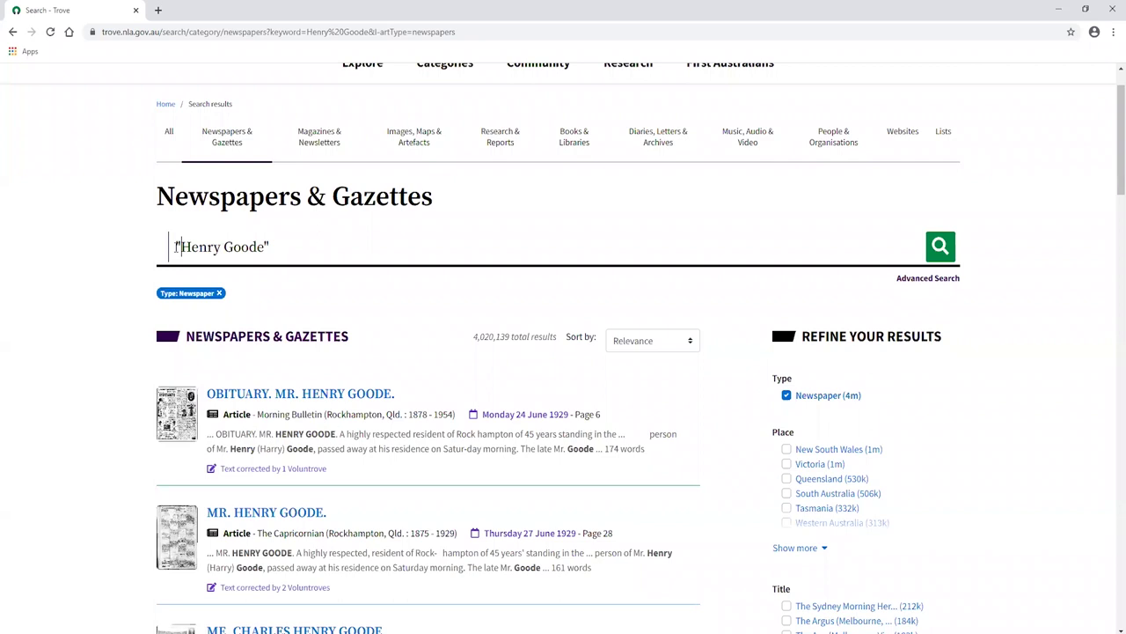
pyautogui.click(939, 246)
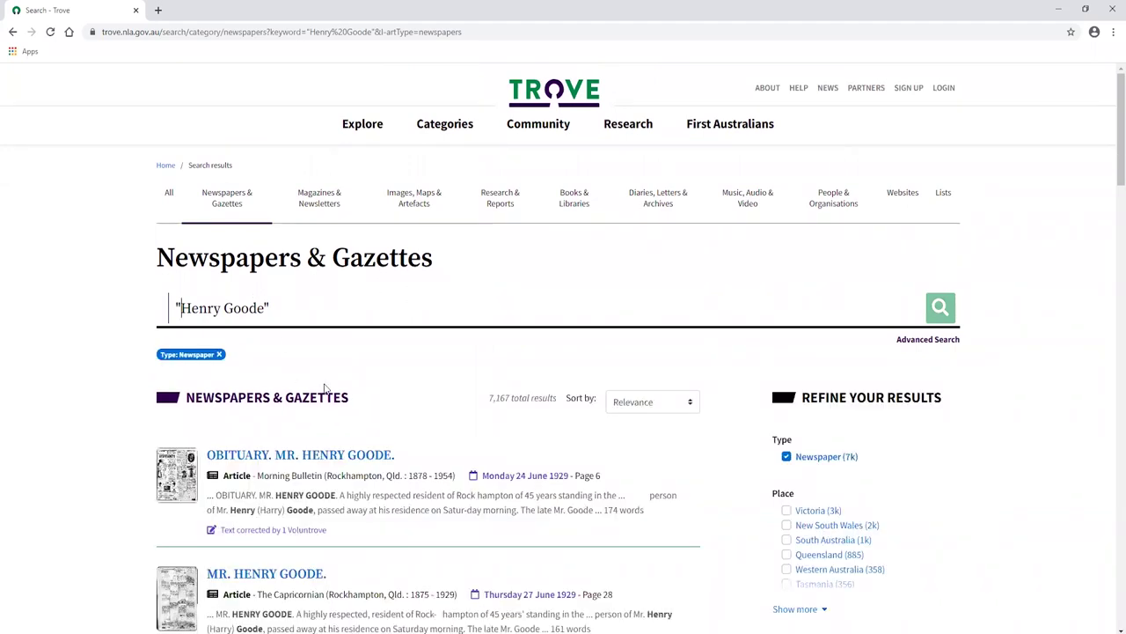
pyautogui.scroll(-1, 322, 382)
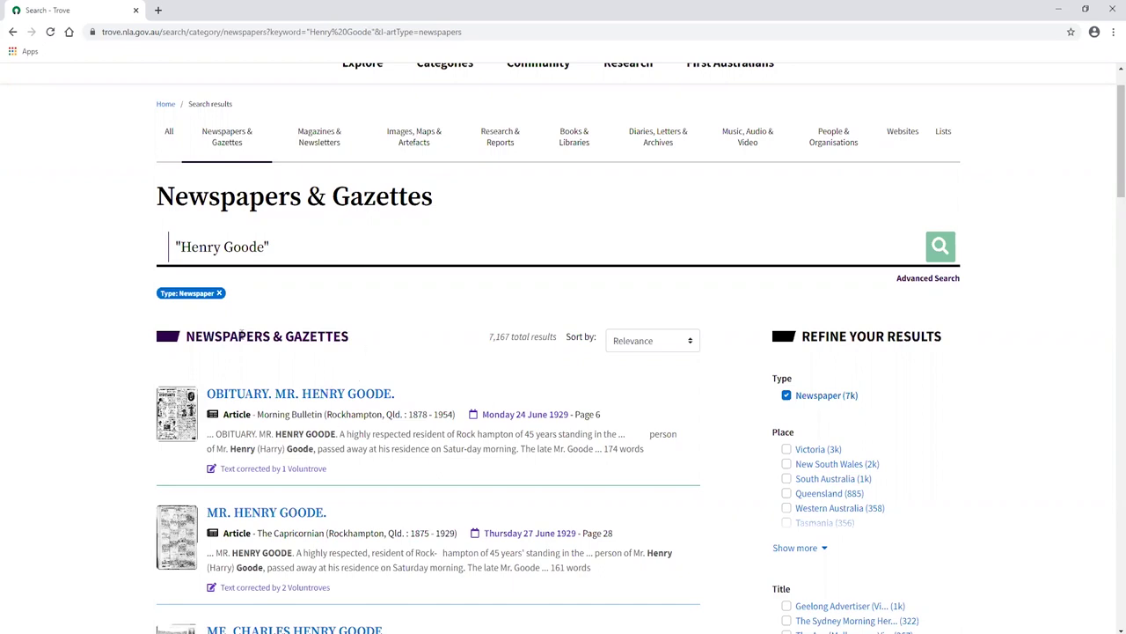
pyautogui.scroll(-2, 136, 343)
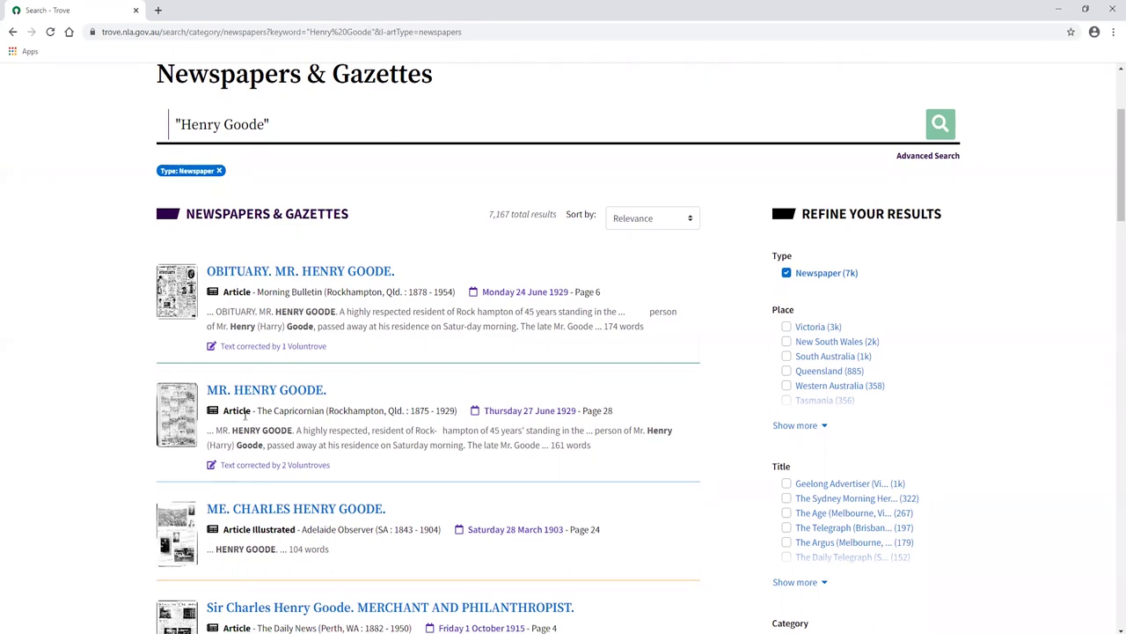
pyautogui.moveTo(276, 123); pyautogui.dragTo(197, 125)
pyautogui.click(235, 124)
pyautogui.moveTo(278, 127); pyautogui.dragTo(172, 128)
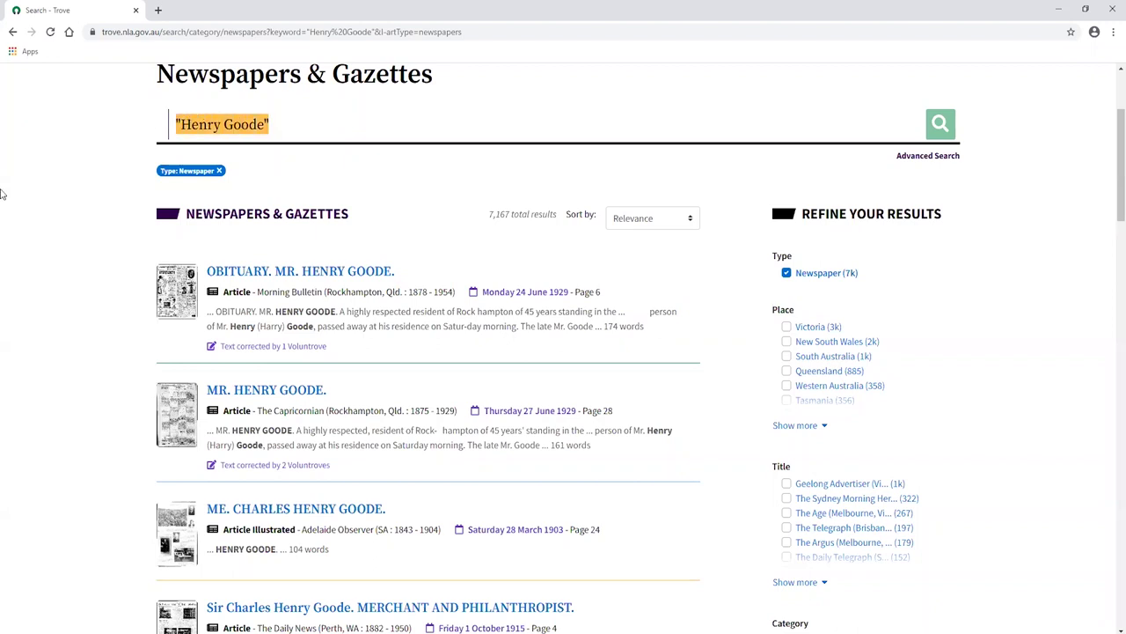
pyautogui.click(51, 206)
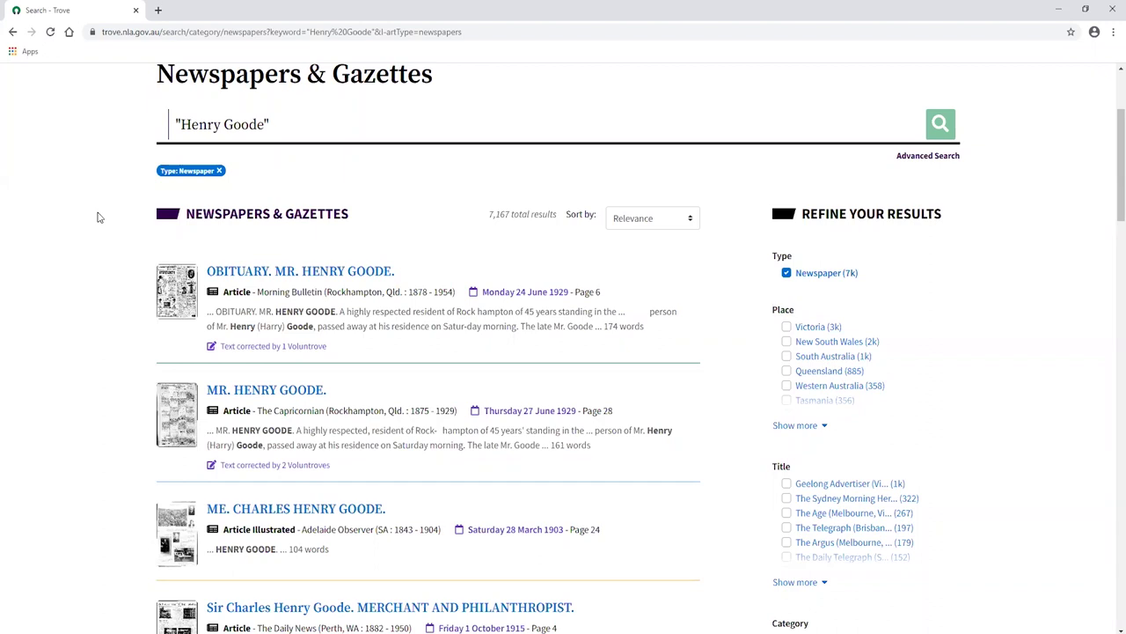
pyautogui.click(307, 125)
pyautogui.write('~')
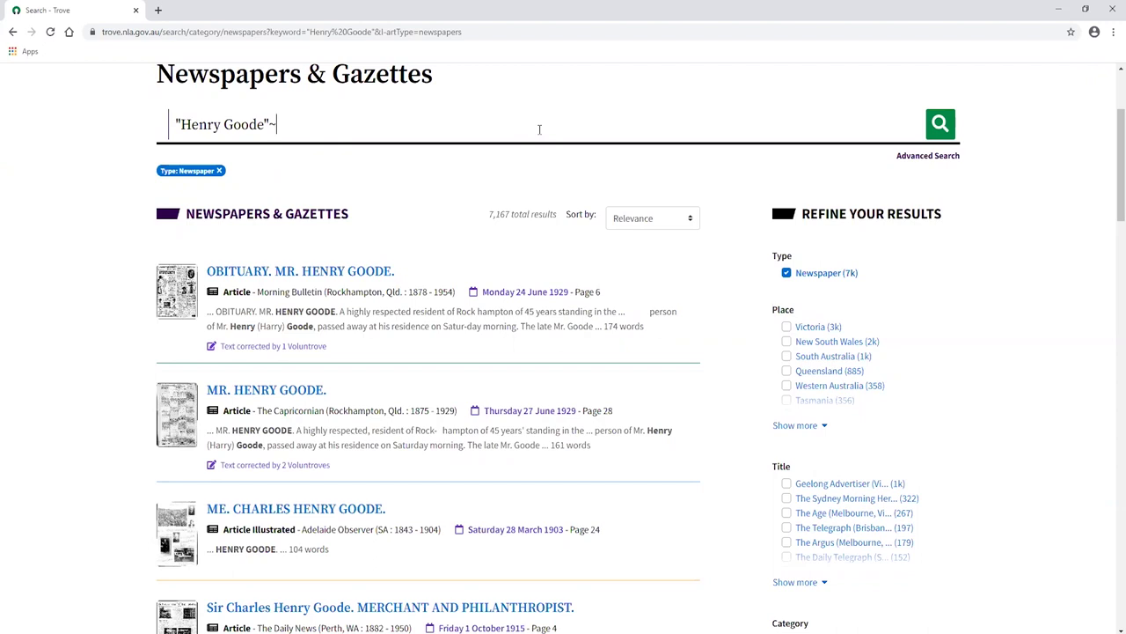
pyautogui.write('2')
pyautogui.press('Return')
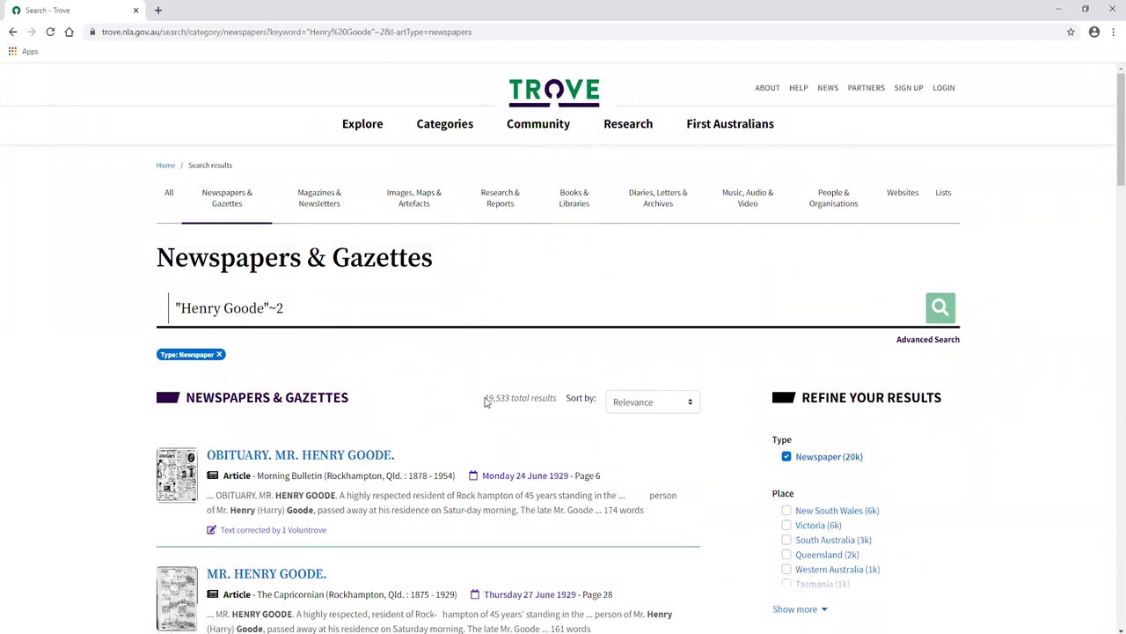
pyautogui.scroll(-1, 486, 397)
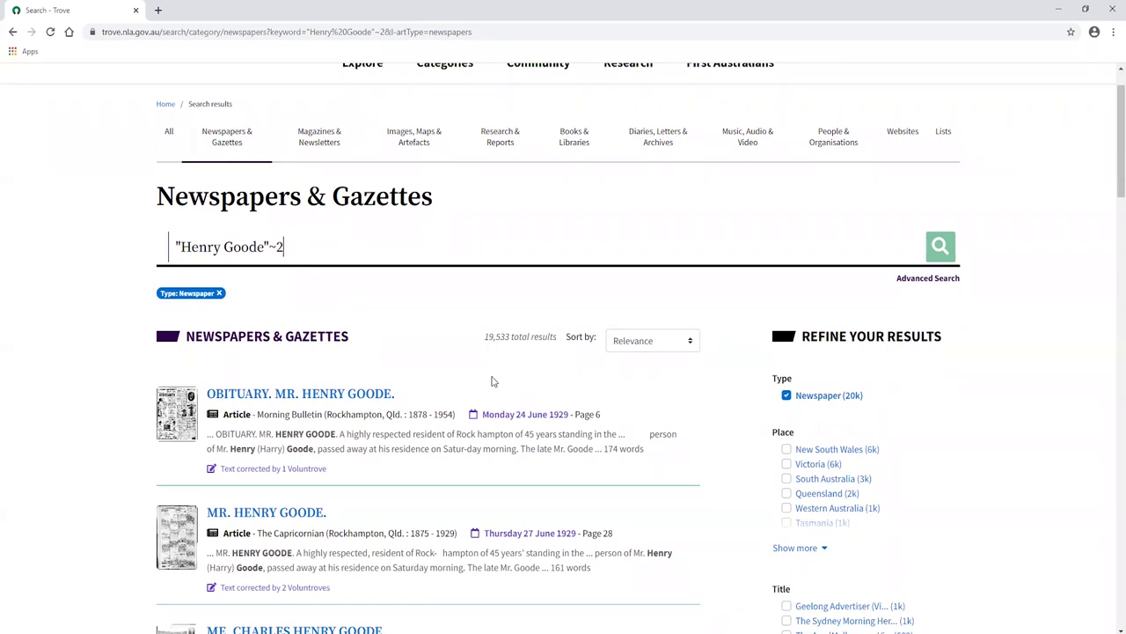
pyautogui.click(272, 245)
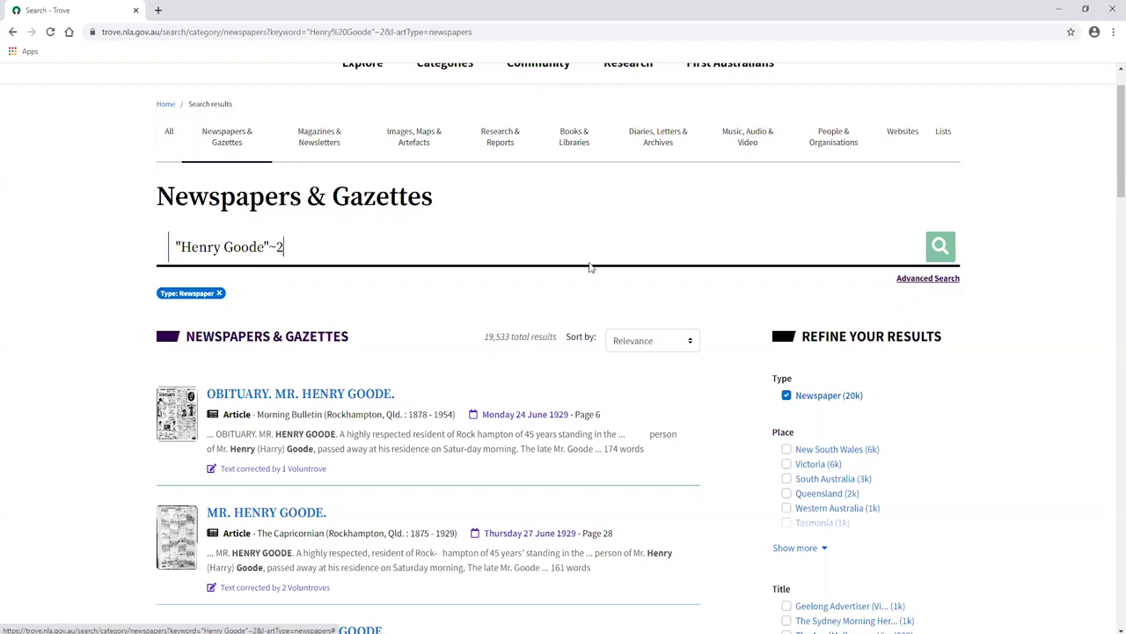
# Step: Open Advanced Search and clear the All of these words field
pyautogui.click(925, 280)
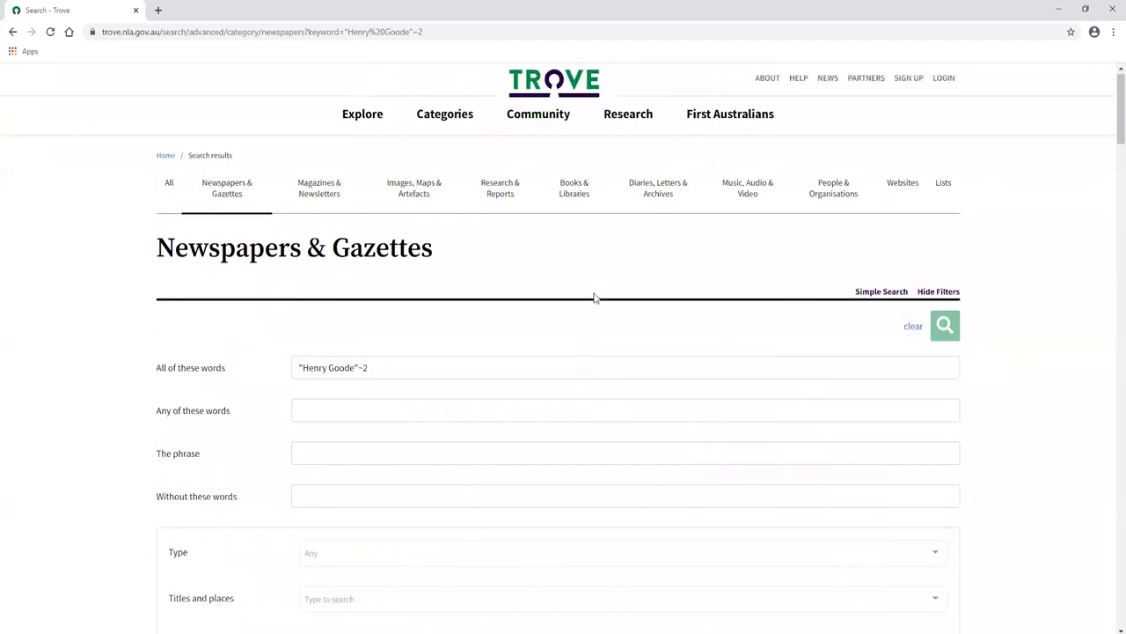
pyautogui.scroll(-2, 596, 297)
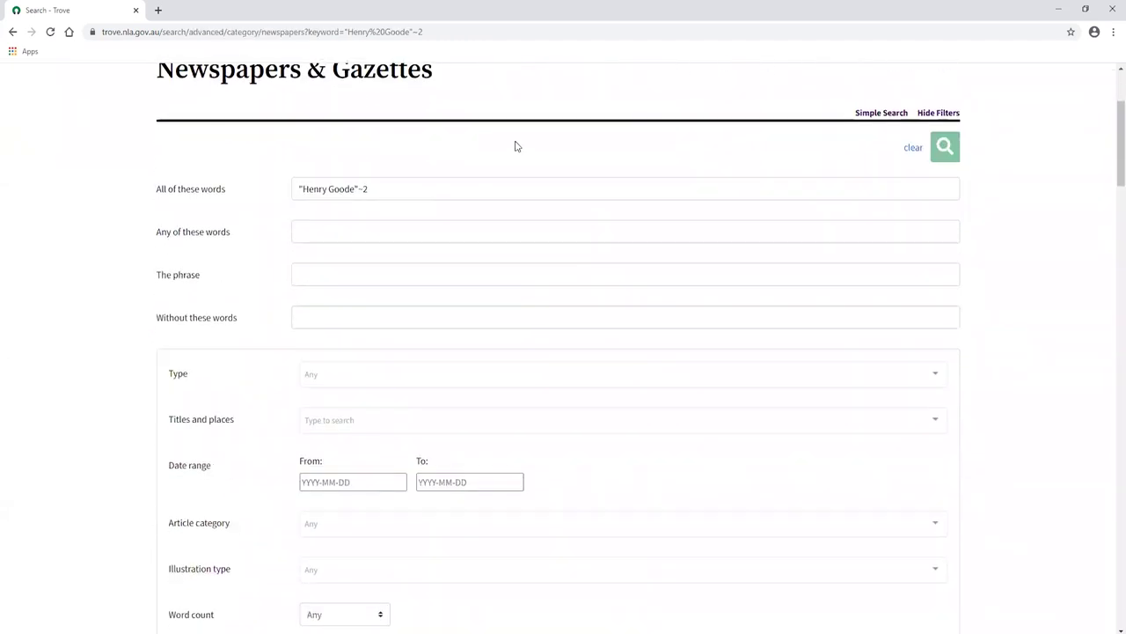
pyautogui.scroll(-1, 518, 146)
pyautogui.moveTo(483, 118); pyautogui.dragTo(252, 121)
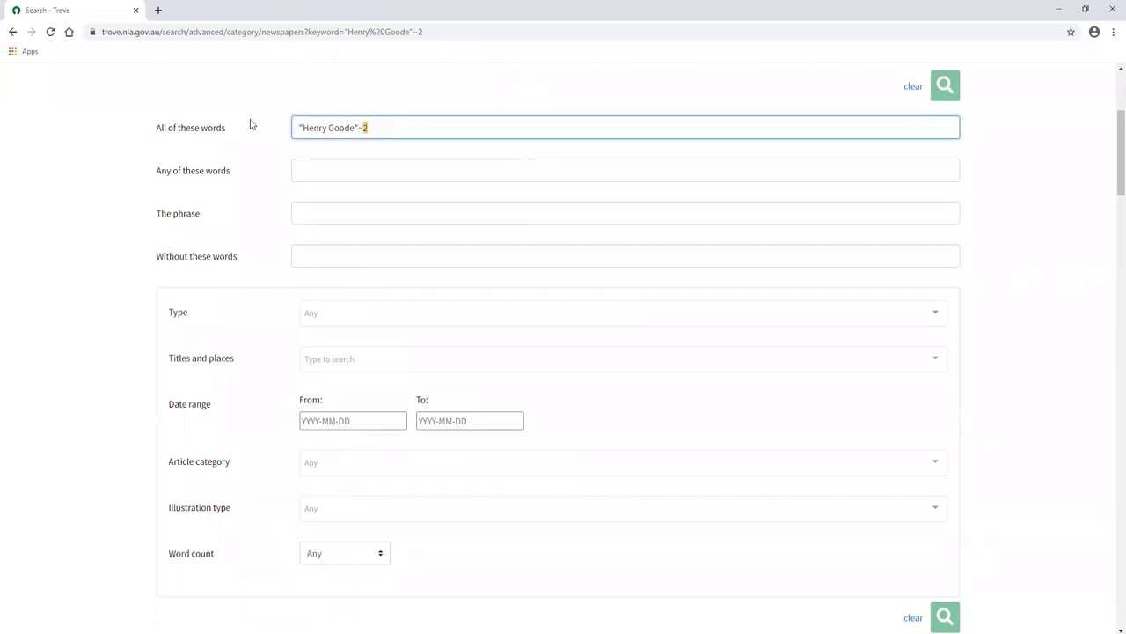
pyautogui.press('BackSpace')
pyautogui.scroll(2, 497, 355)
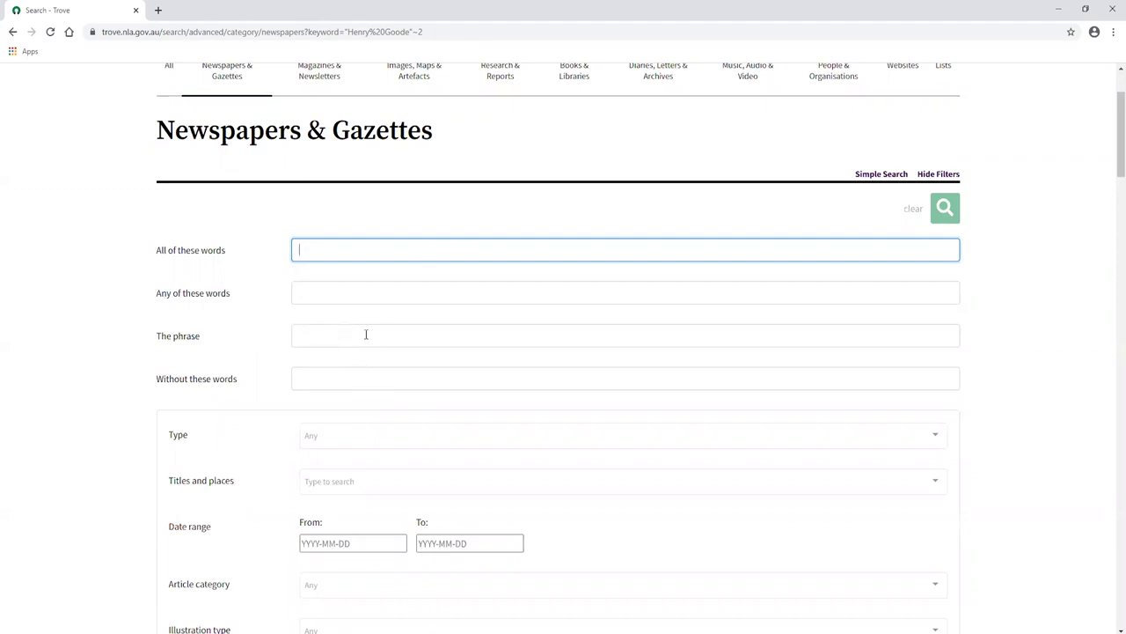
pyautogui.click(366, 334)
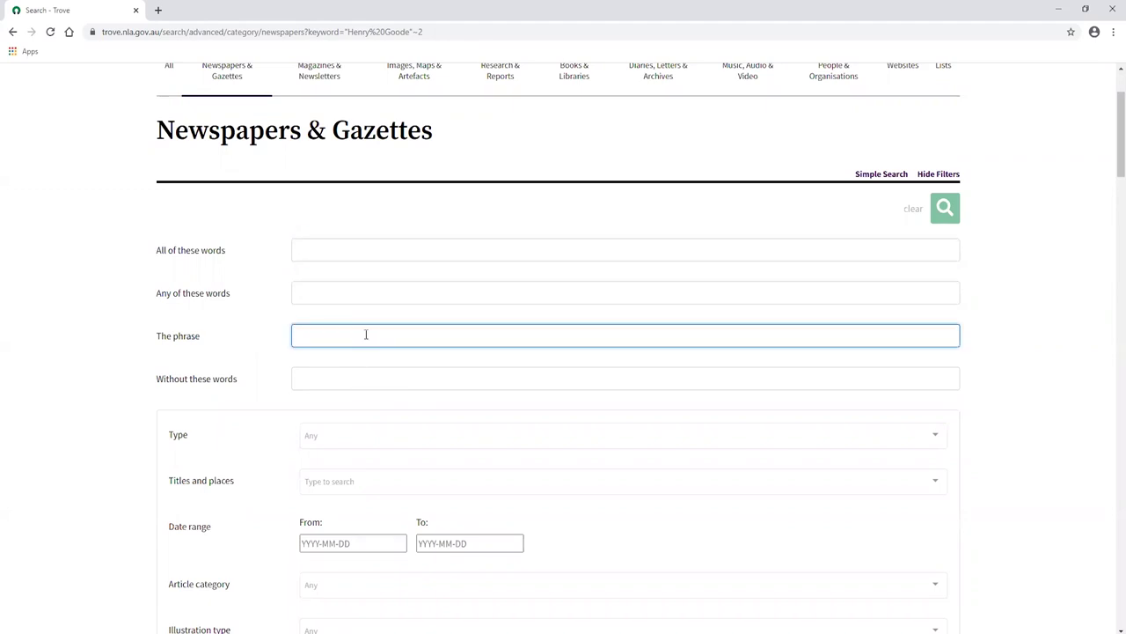
pyautogui.write('henry goode')
pyautogui.scroll(-3, 372, 350)
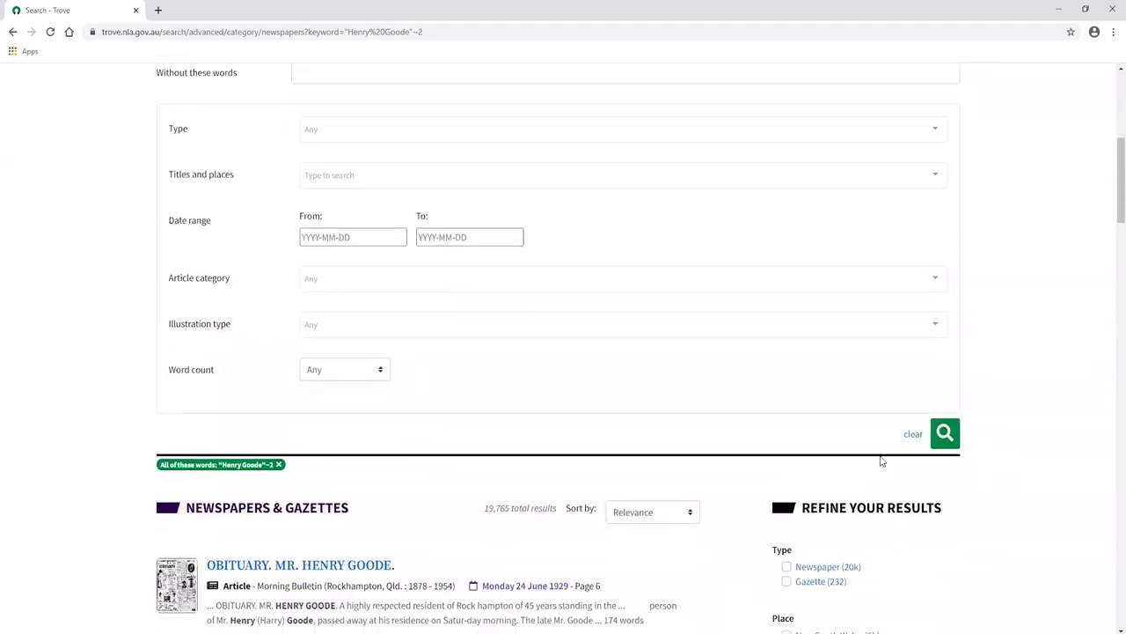
pyautogui.click(945, 434)
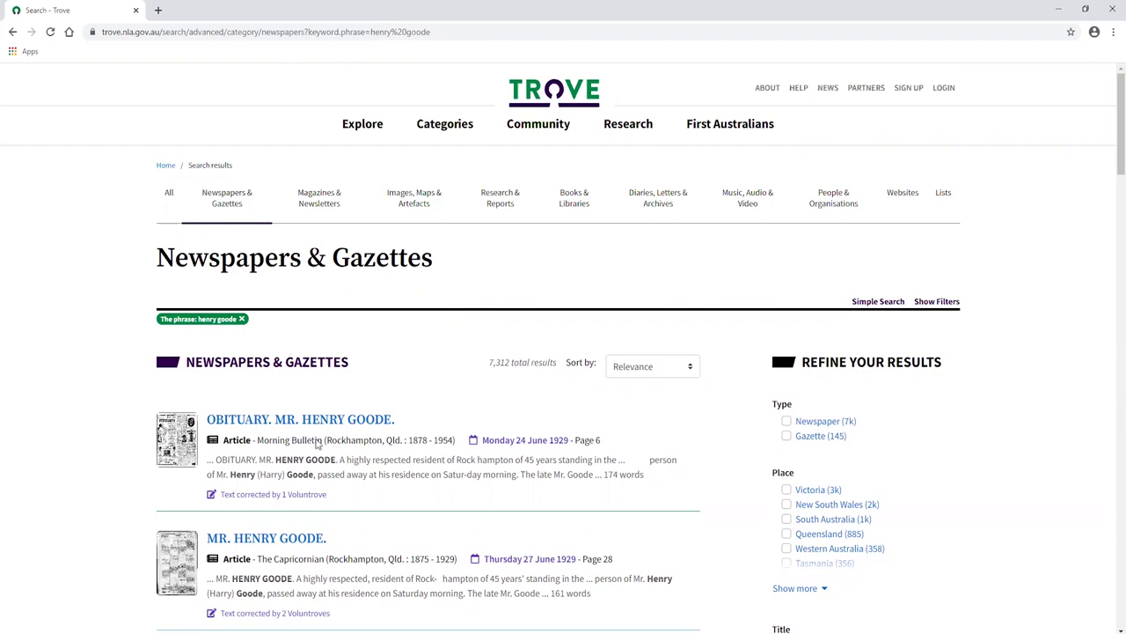
pyautogui.scroll(-1, 743, 581)
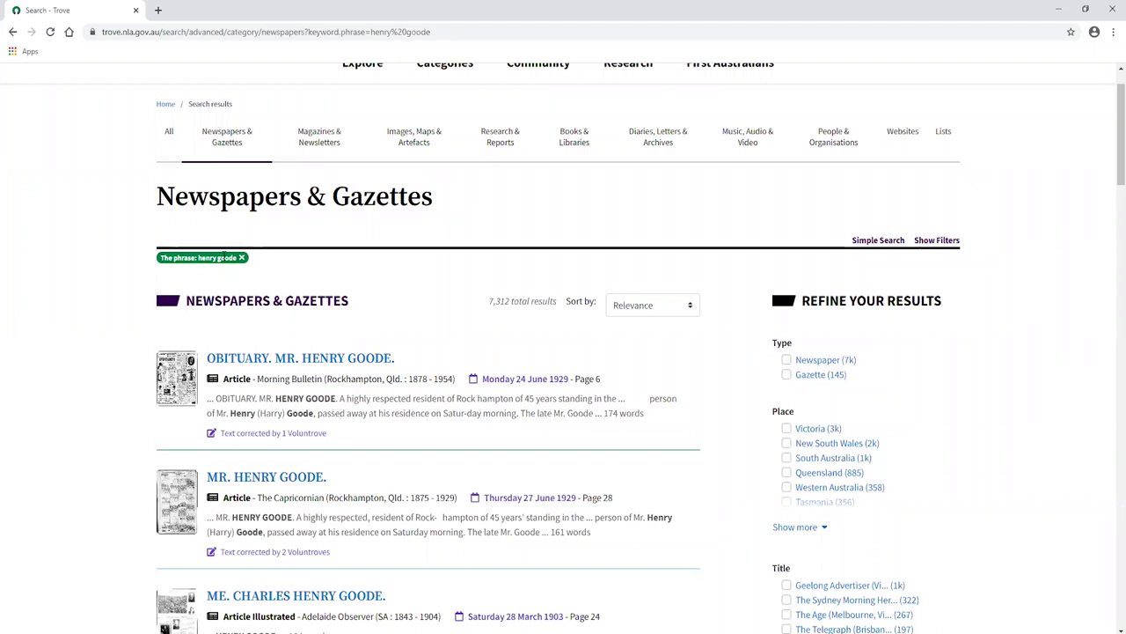
# Step: Remove the phrase filter and switch to the simple search box
pyautogui.click(242, 260)
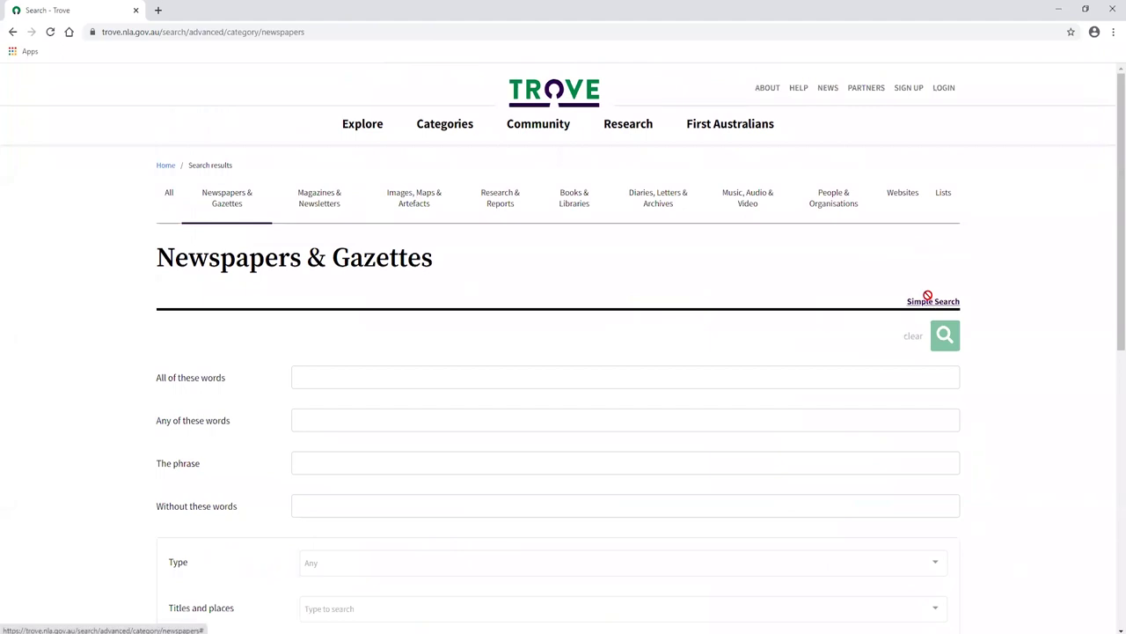
pyautogui.click(927, 299)
pyautogui.click(431, 310)
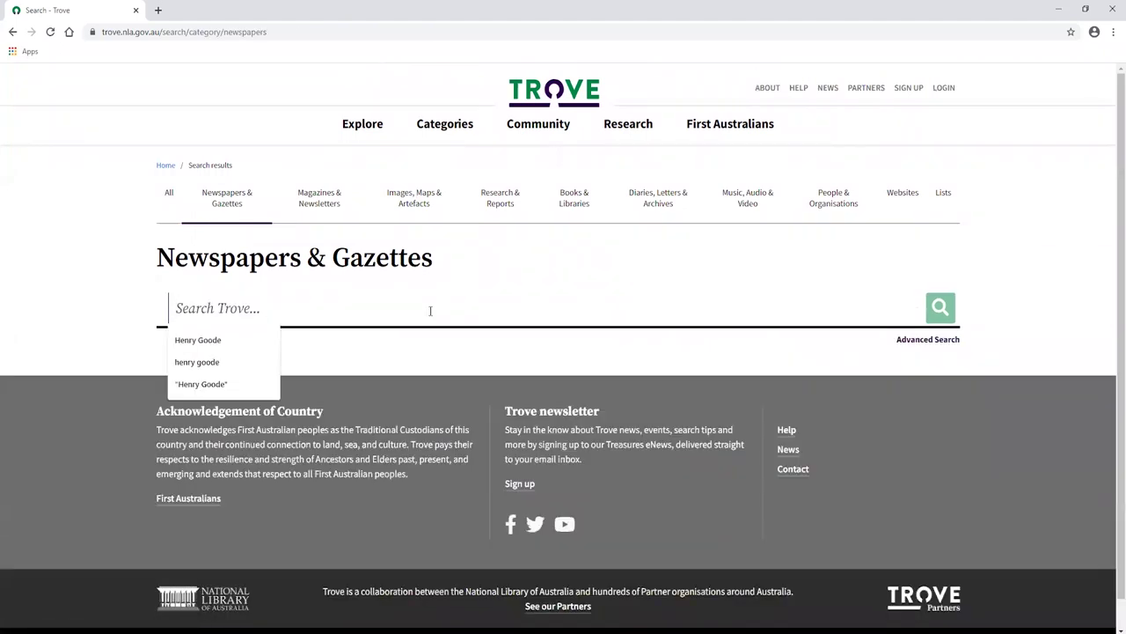
# Step: Search "Henry Goode"~2 for 19,765 results, then edit the proximity to ~6
pyautogui.write('"')
pyautogui.click(224, 340)
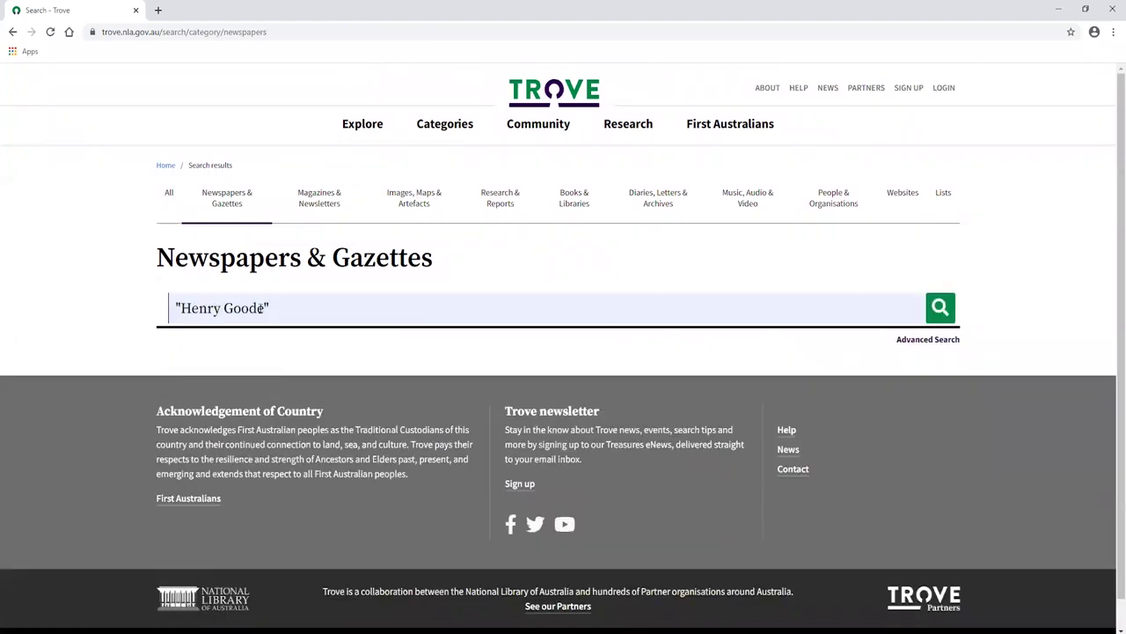
pyautogui.write('~2')
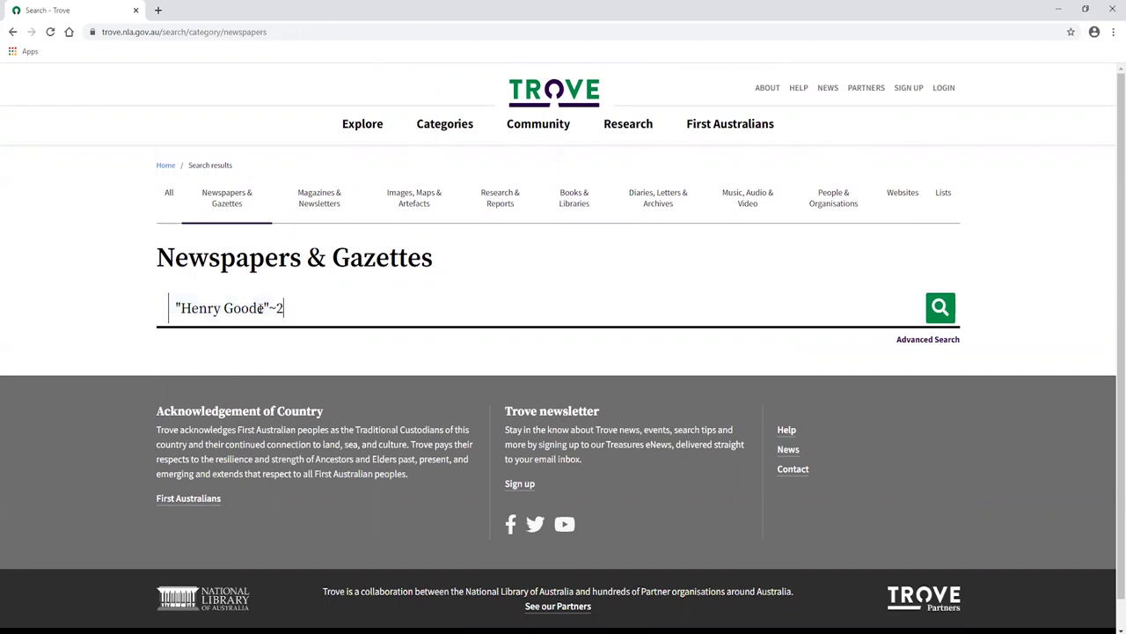
pyautogui.press('Return')
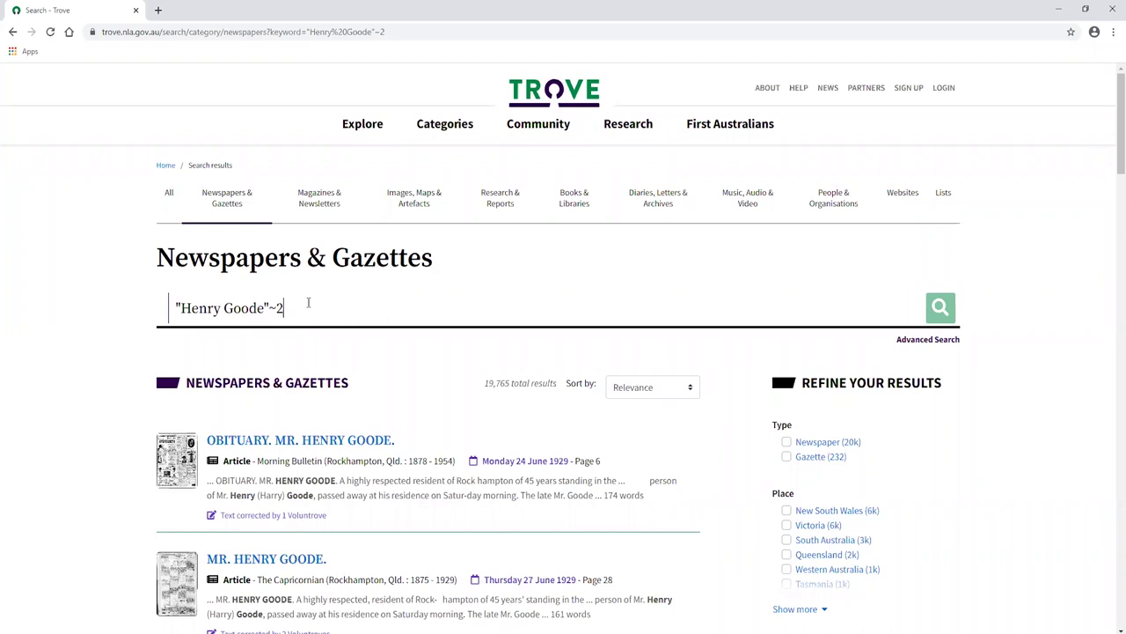
pyautogui.press('BackSpace')
pyautogui.write('6')
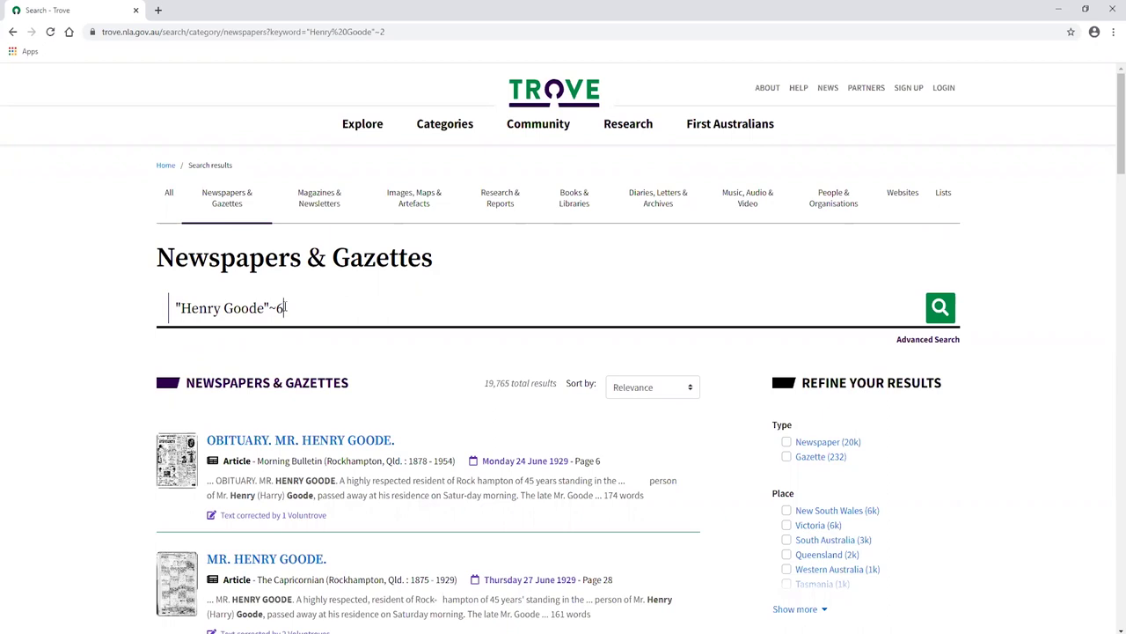
# Step: Run the ~6 search (96,285 results), then revert to exact "Henry Goode" (7,312 results)
pyautogui.press('Return')
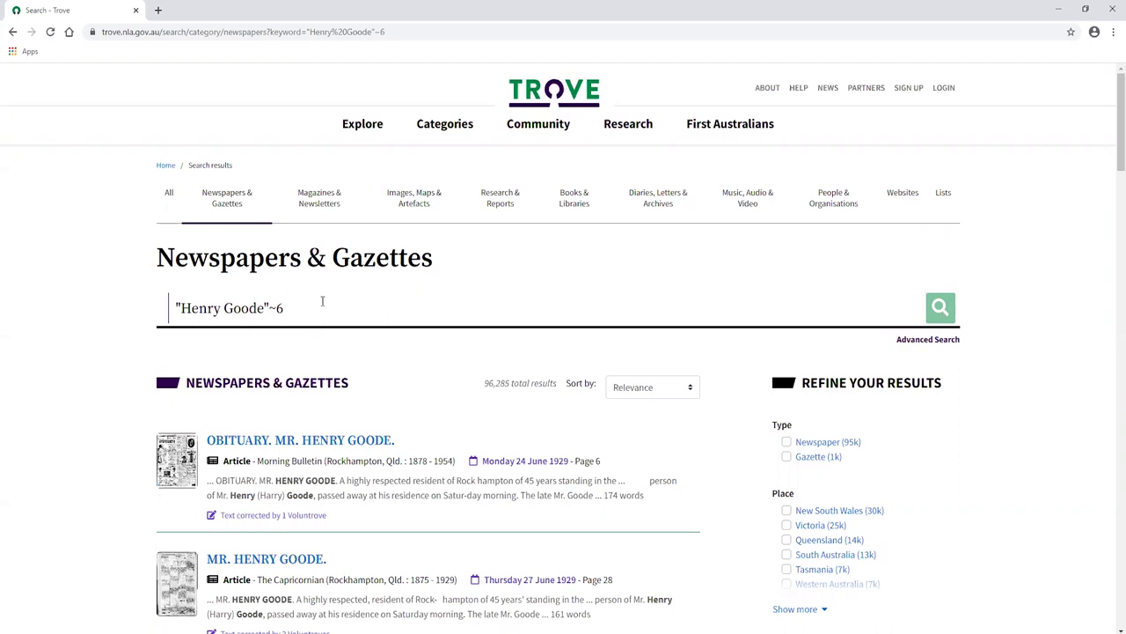
pyautogui.hotkey('shift', 'Left')
pyautogui.hotkey('shift', 'Left')
pyautogui.press('BackSpace')
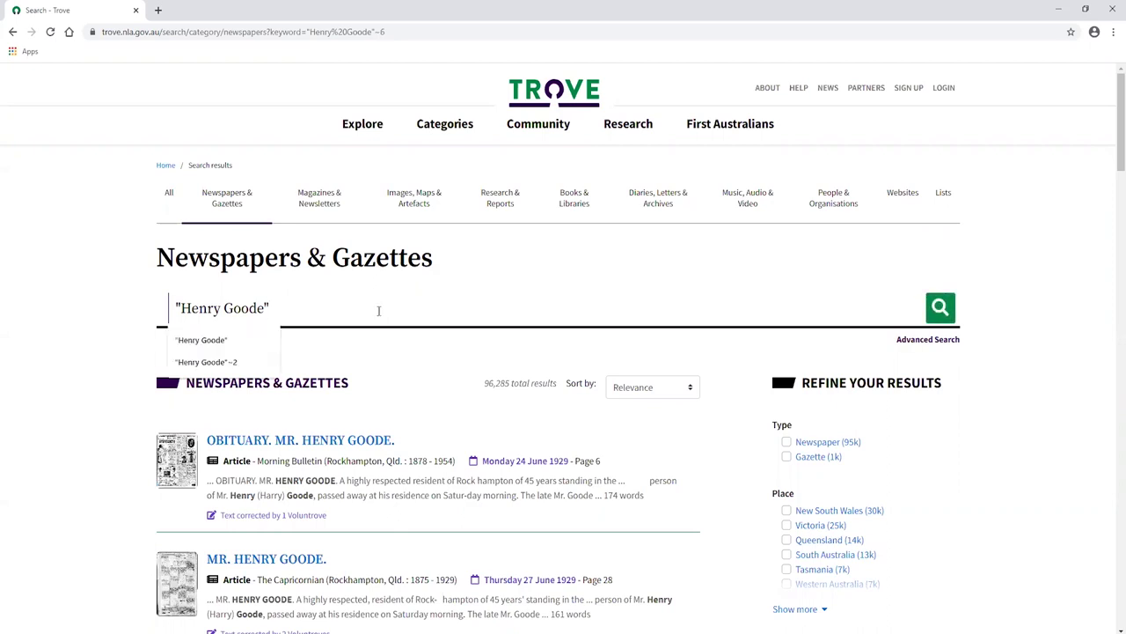
pyautogui.press('Return')
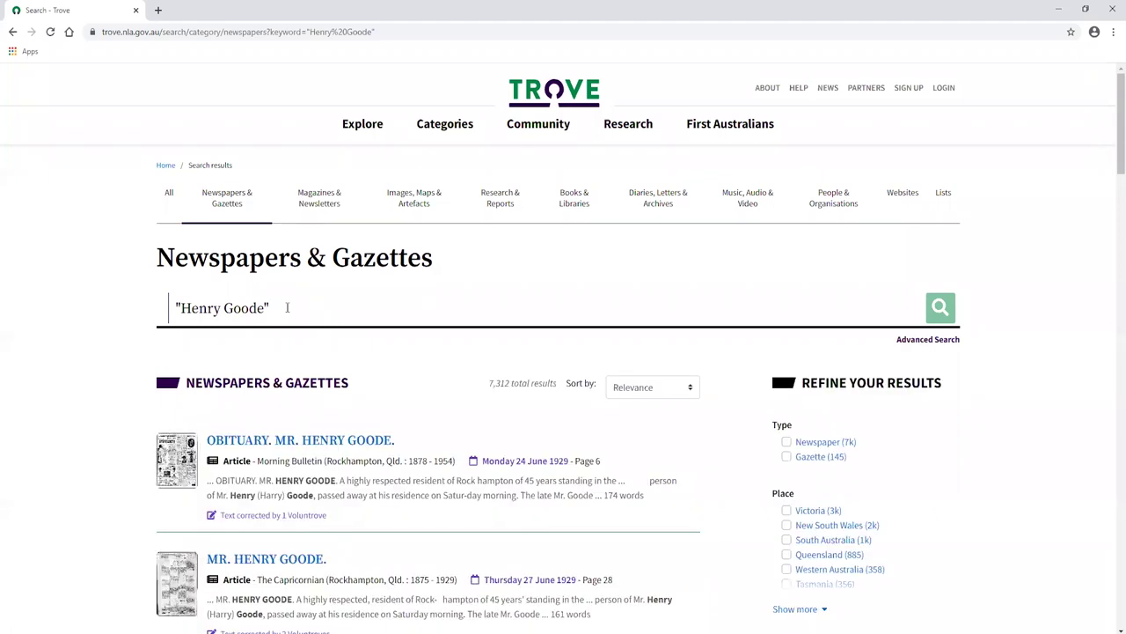
pyautogui.write('~')
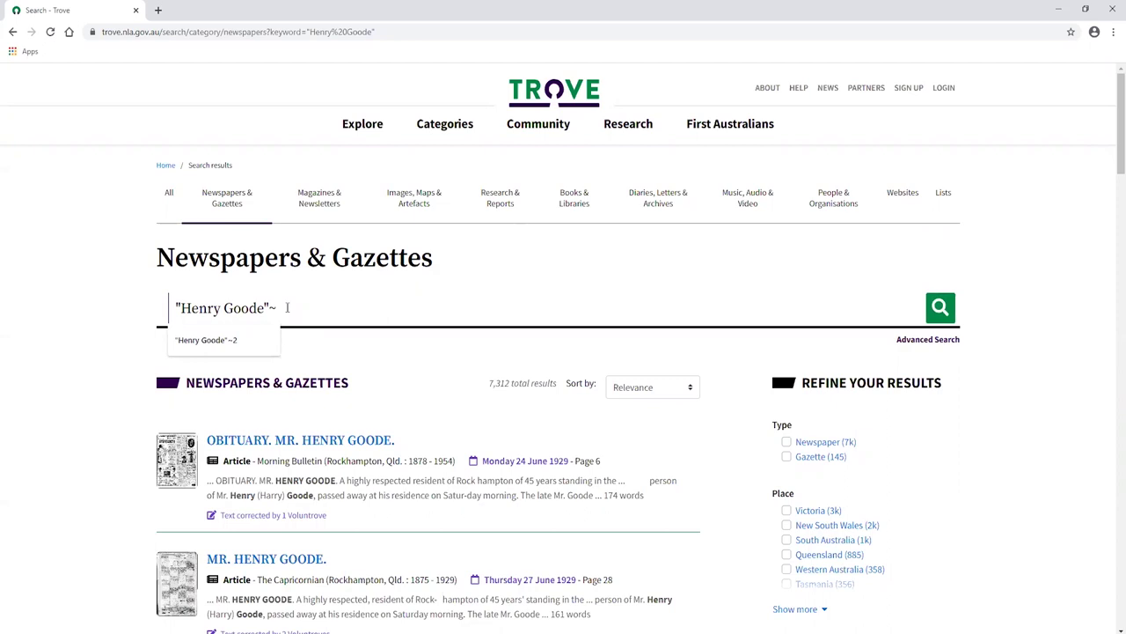
pyautogui.write('0')
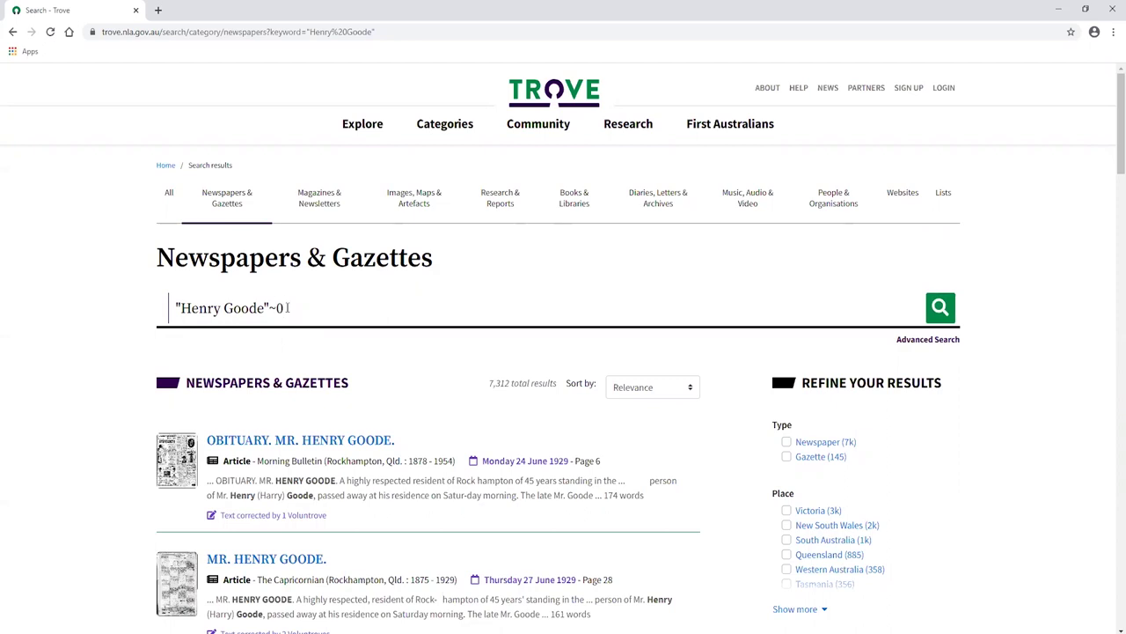
# Step: Run the "Henry Goode"~0 search, returning 3,751 results
pyautogui.press('Return')
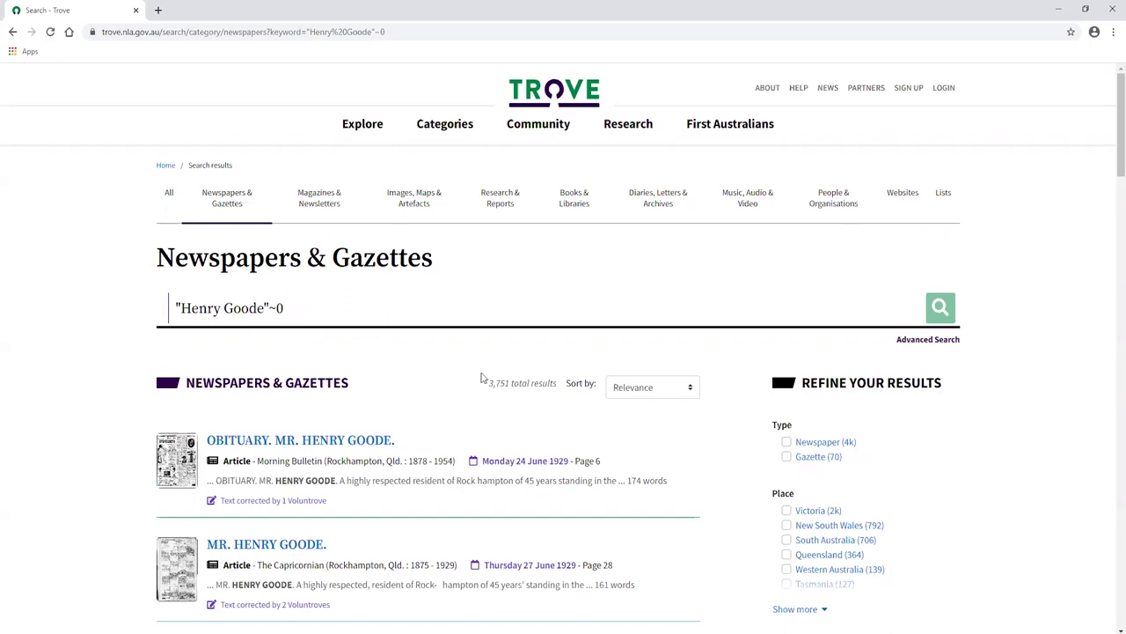
pyautogui.scroll(-3, 482, 379)
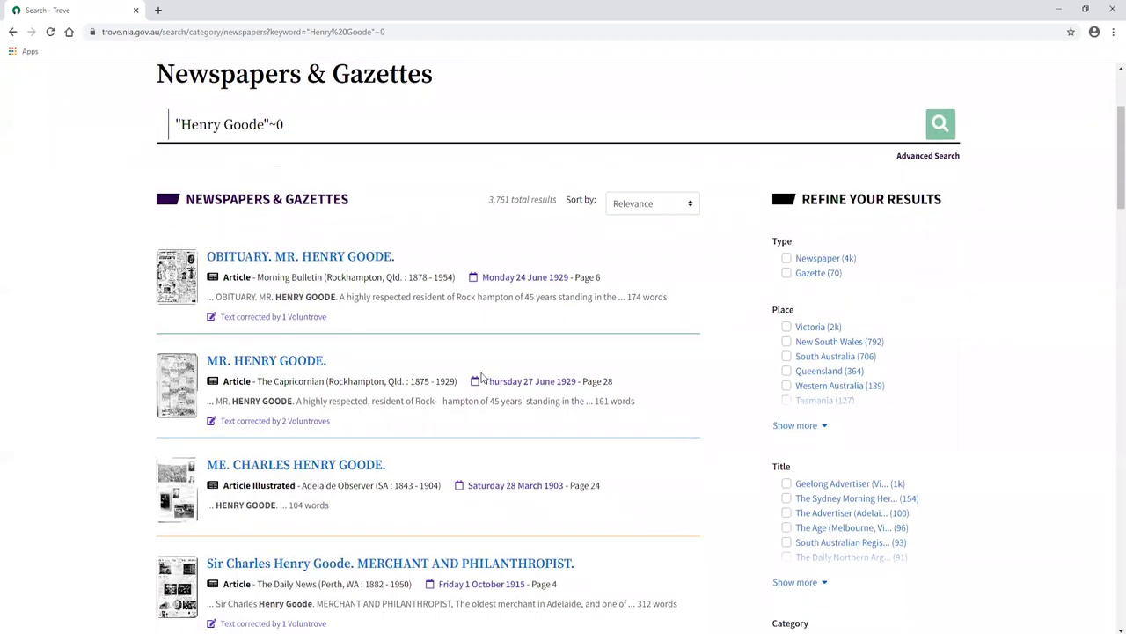
pyautogui.scroll(-4, 575, 397)
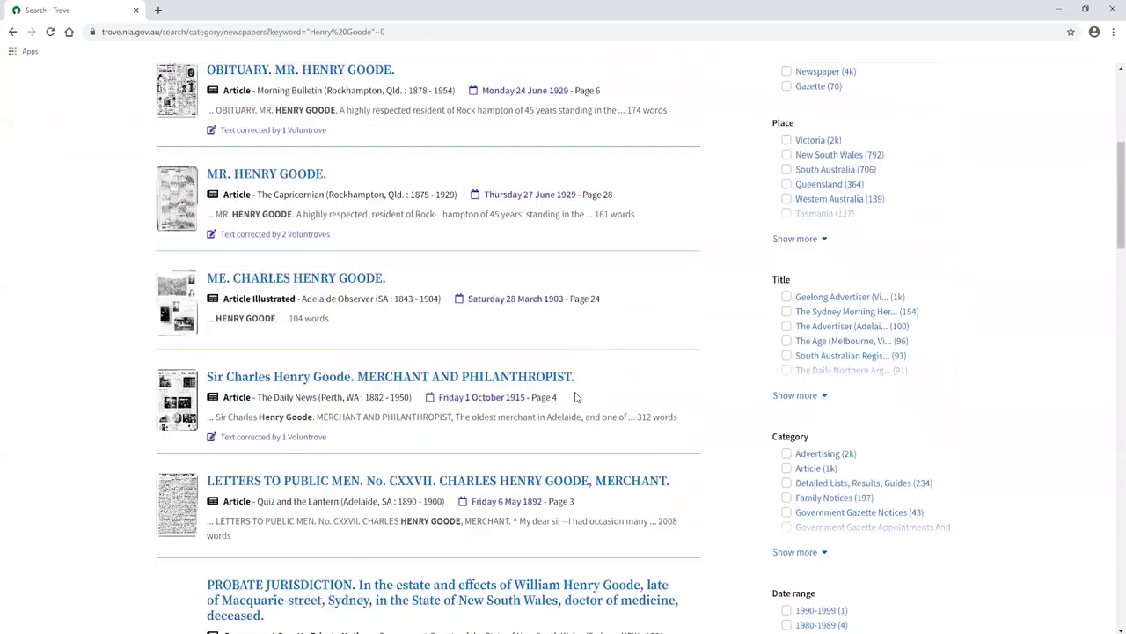
pyautogui.scroll(-5, 571, 384)
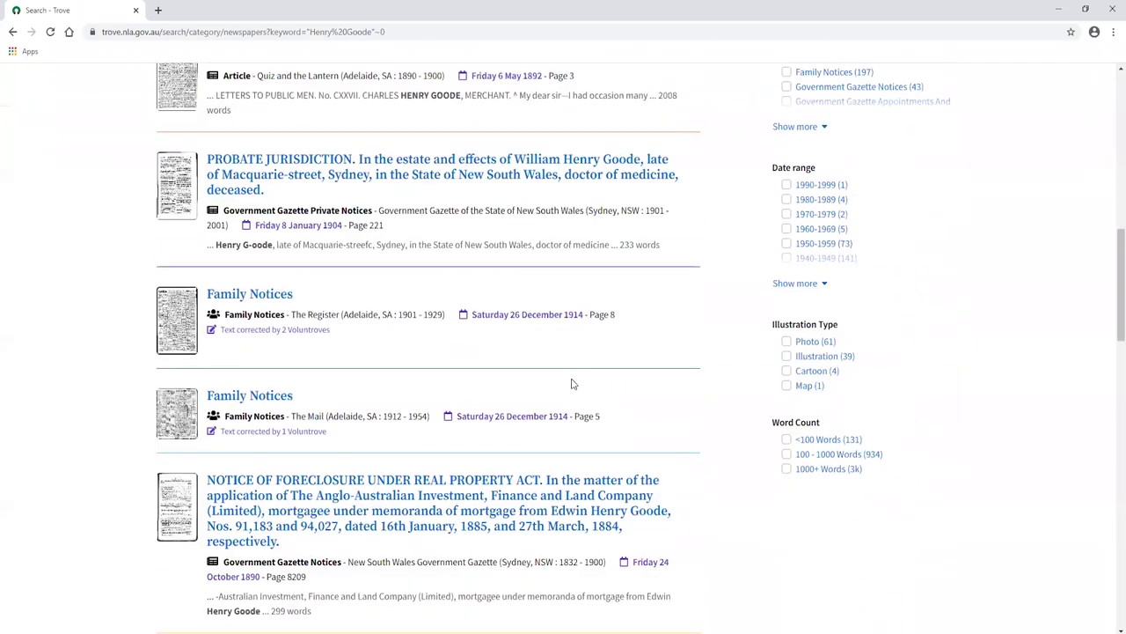
pyautogui.scroll(-6, 557, 358)
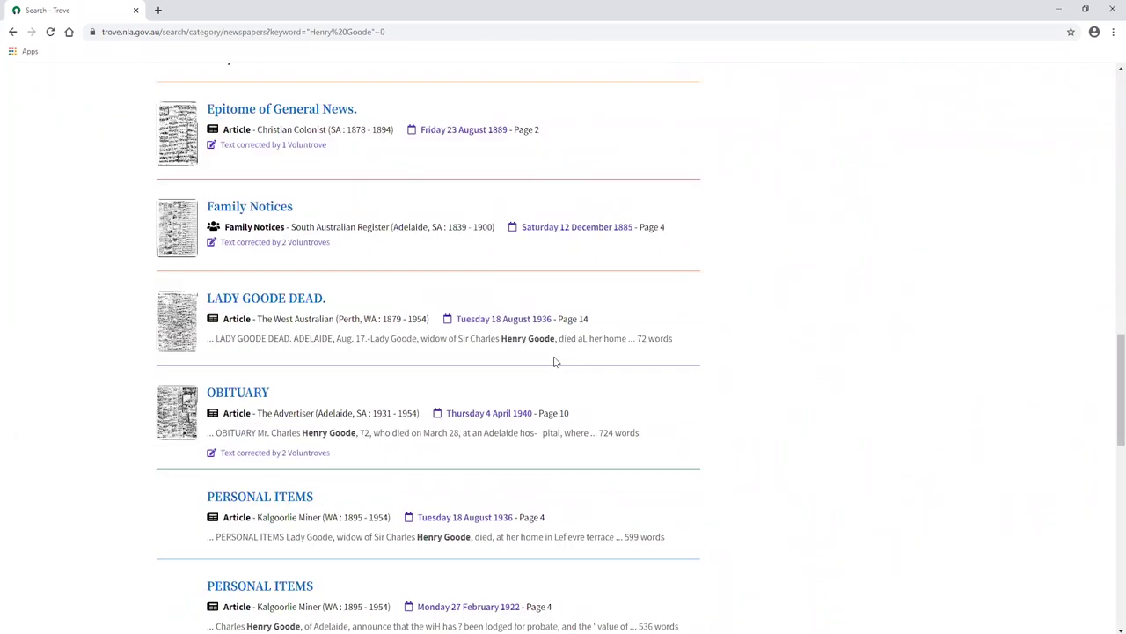
pyautogui.scroll(-5, 382, 481)
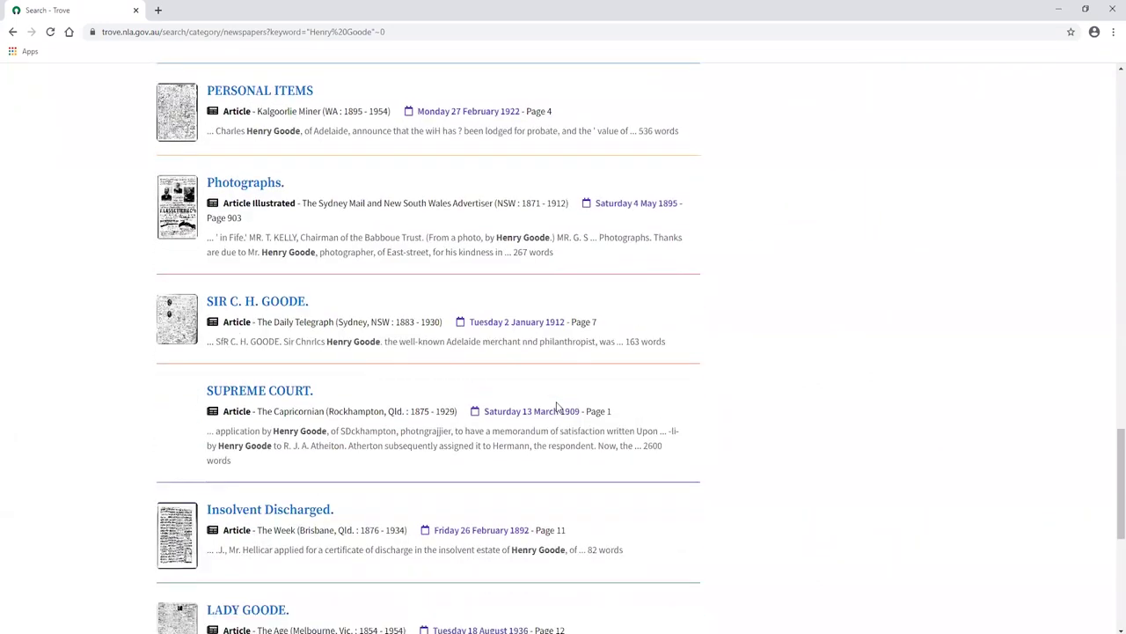
# Step: Browse a later page of the ~0 search results
pyautogui.click(395, 455)
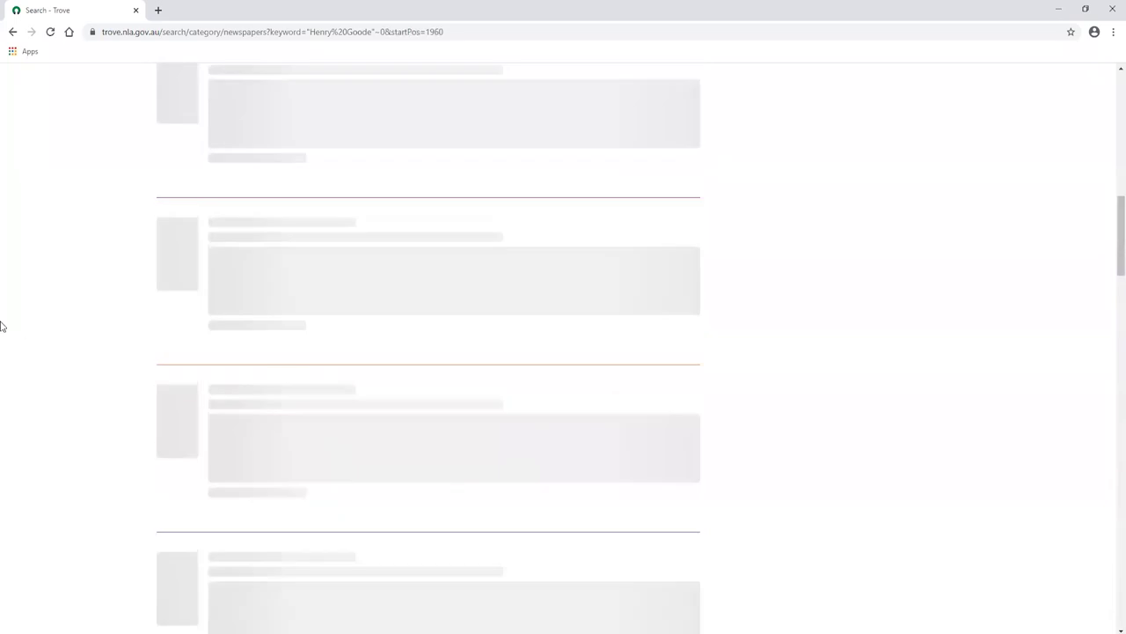
pyautogui.scroll(-2, 56, 281)
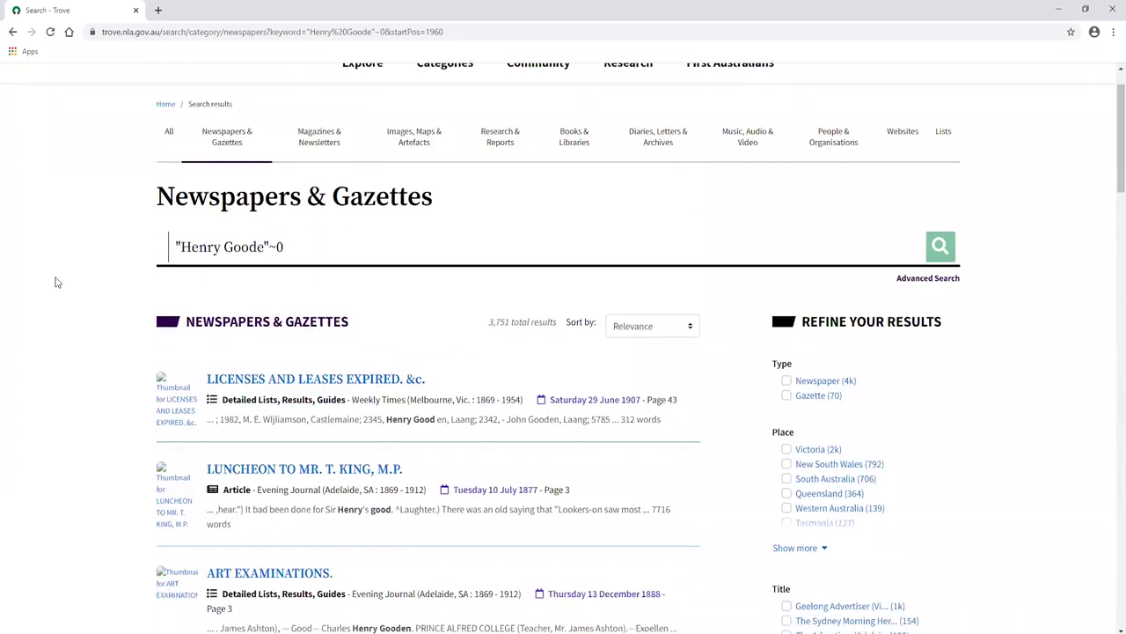
pyautogui.scroll(-2, 55, 282)
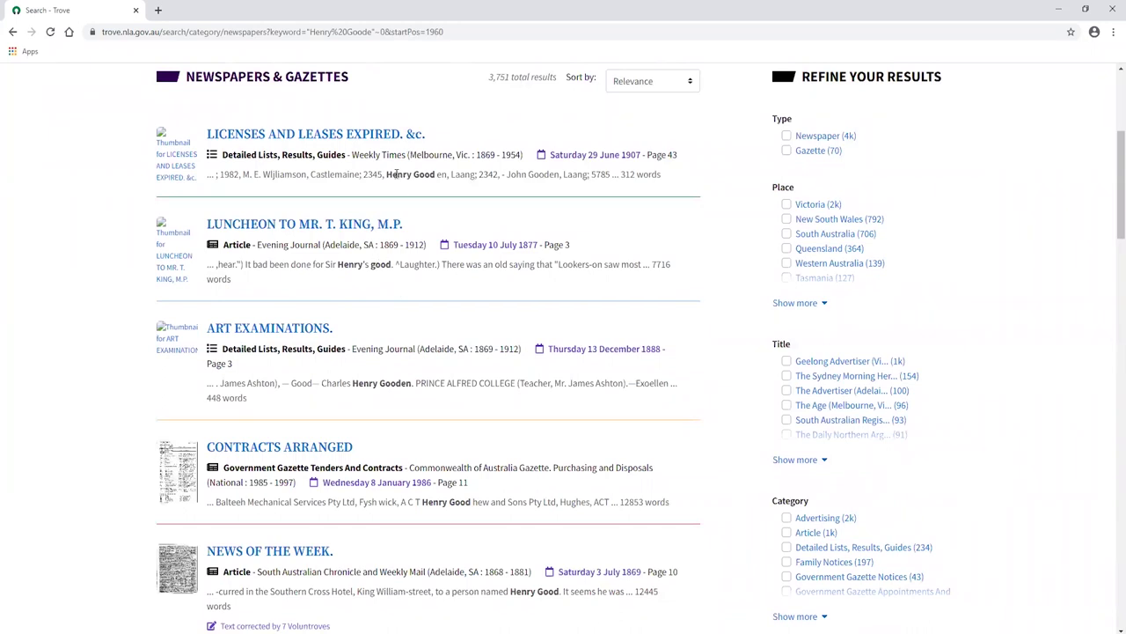
pyautogui.moveTo(388, 174); pyautogui.dragTo(440, 174)
pyautogui.click(438, 187)
pyautogui.scroll(-1, 430, 242)
pyautogui.scroll(-4, 429, 242)
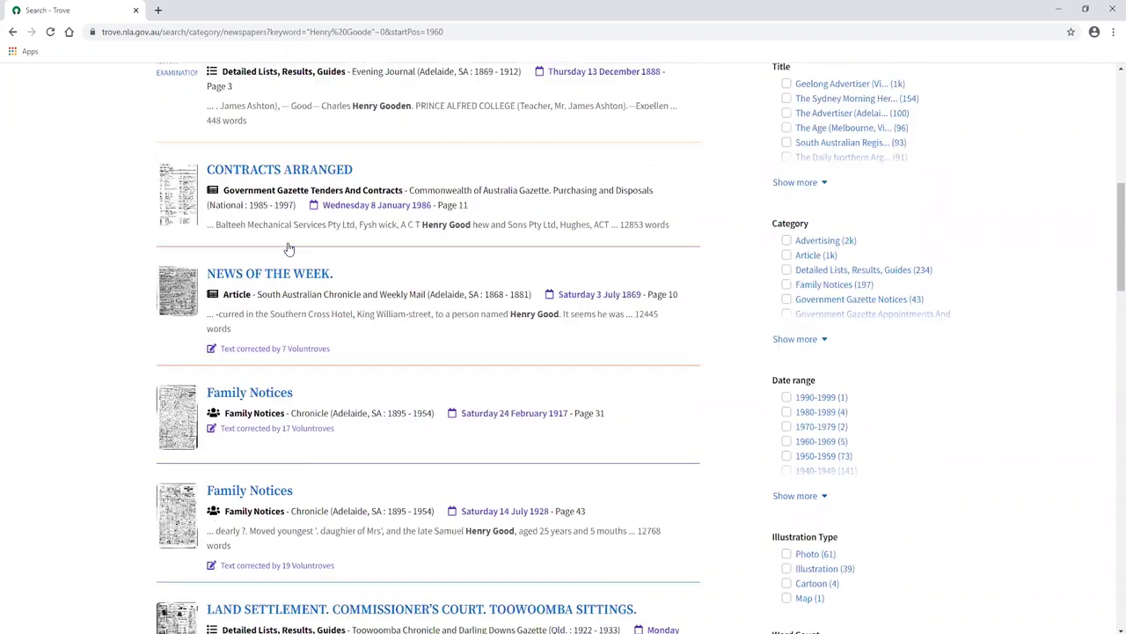
pyautogui.scroll(-4, 289, 250)
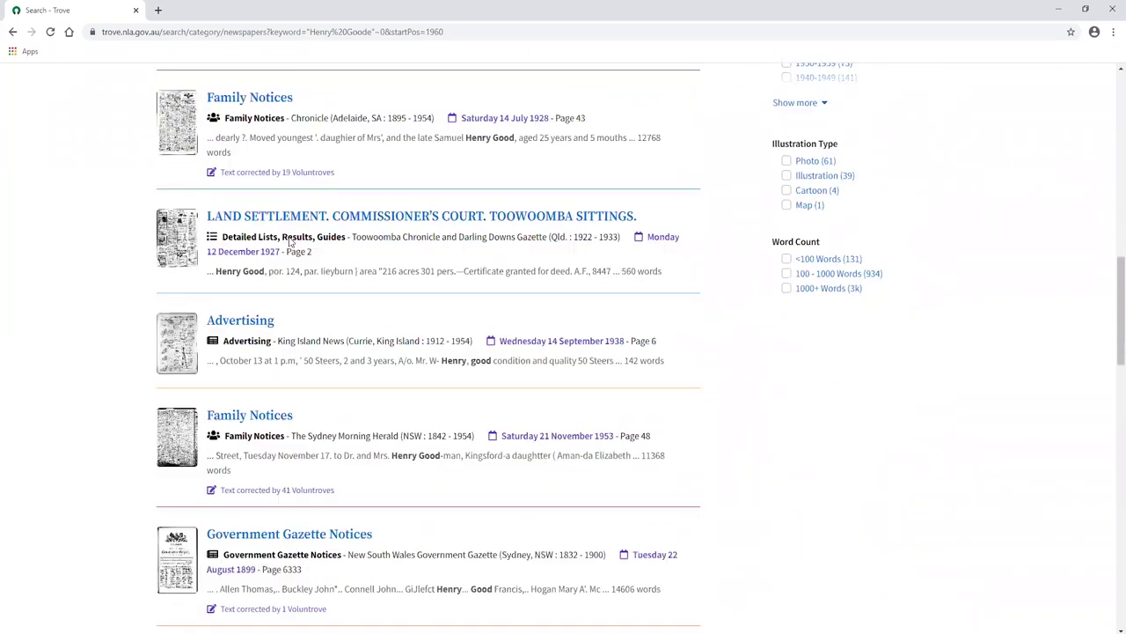
pyautogui.scroll(-1, 290, 240)
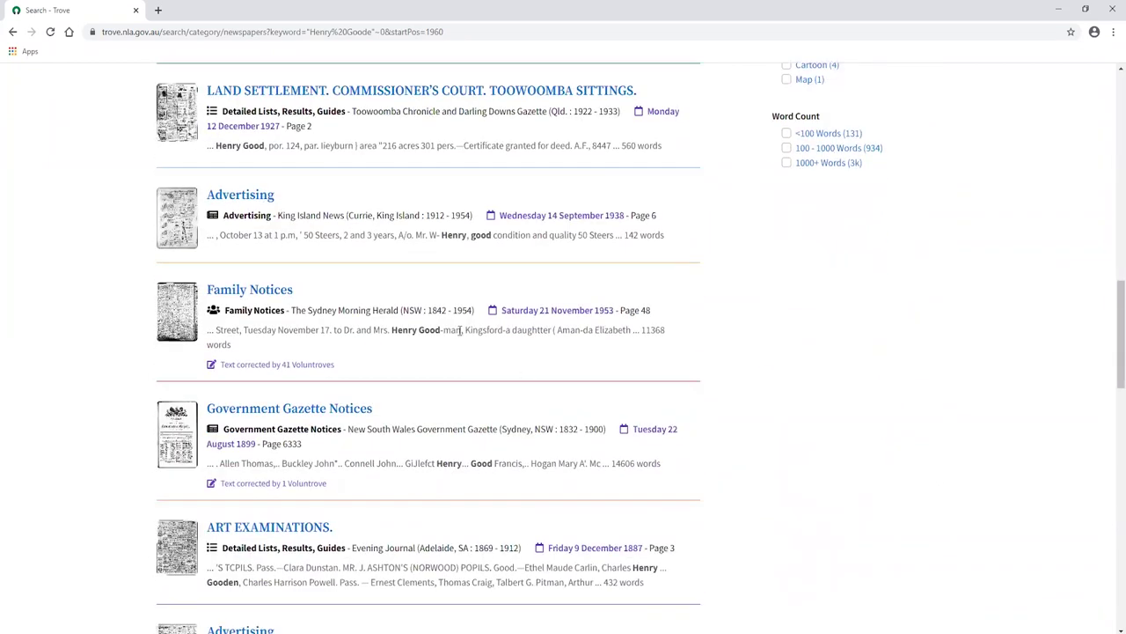
pyautogui.scroll(-1, 435, 328)
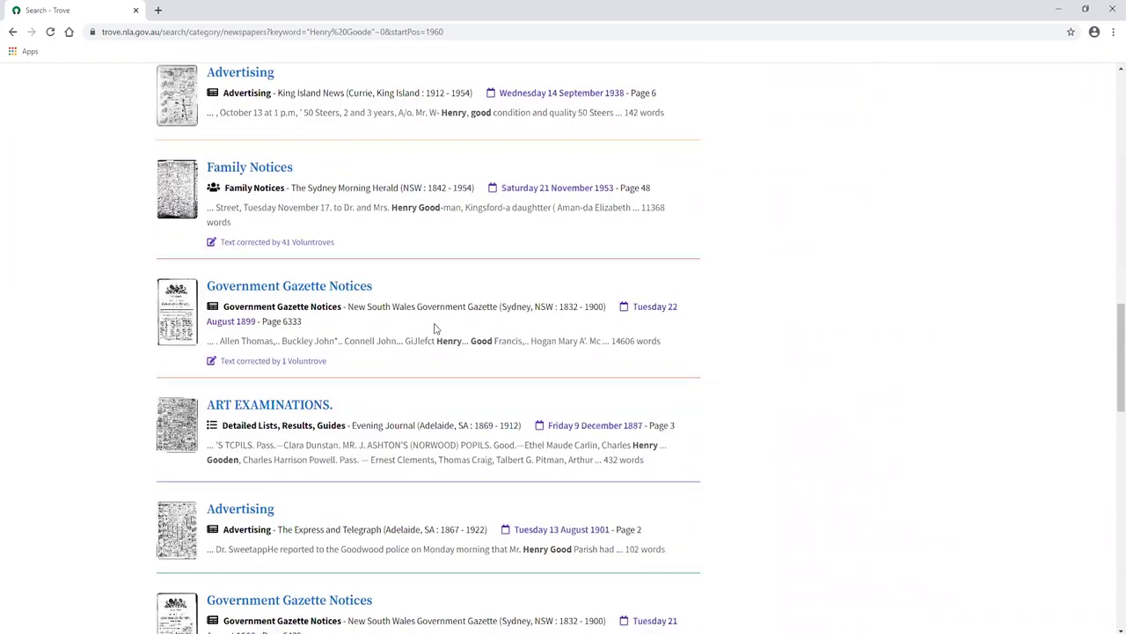
pyautogui.scroll(-1, 432, 329)
pyautogui.scroll(-3, 516, 397)
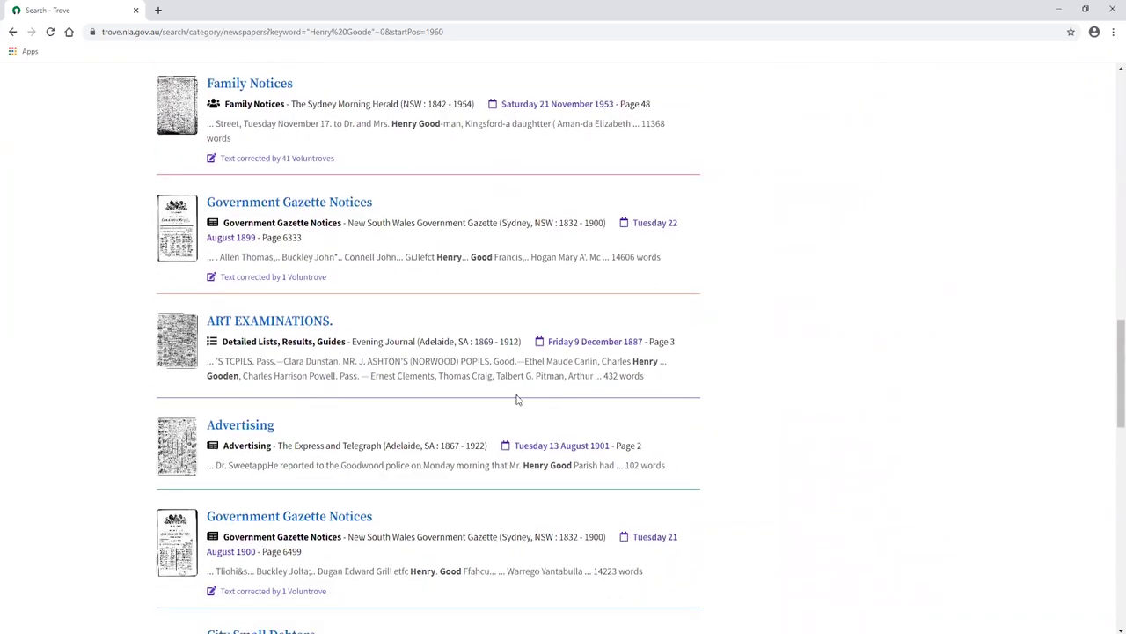
pyautogui.scroll(-1, 624, 405)
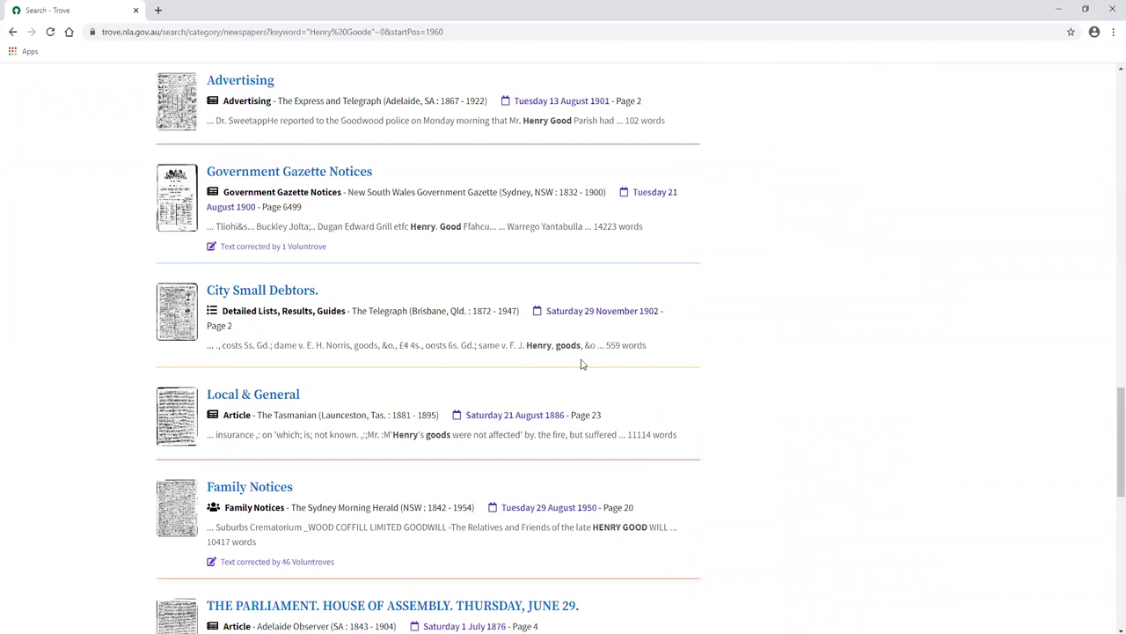
pyautogui.scroll(7, 707, 433)
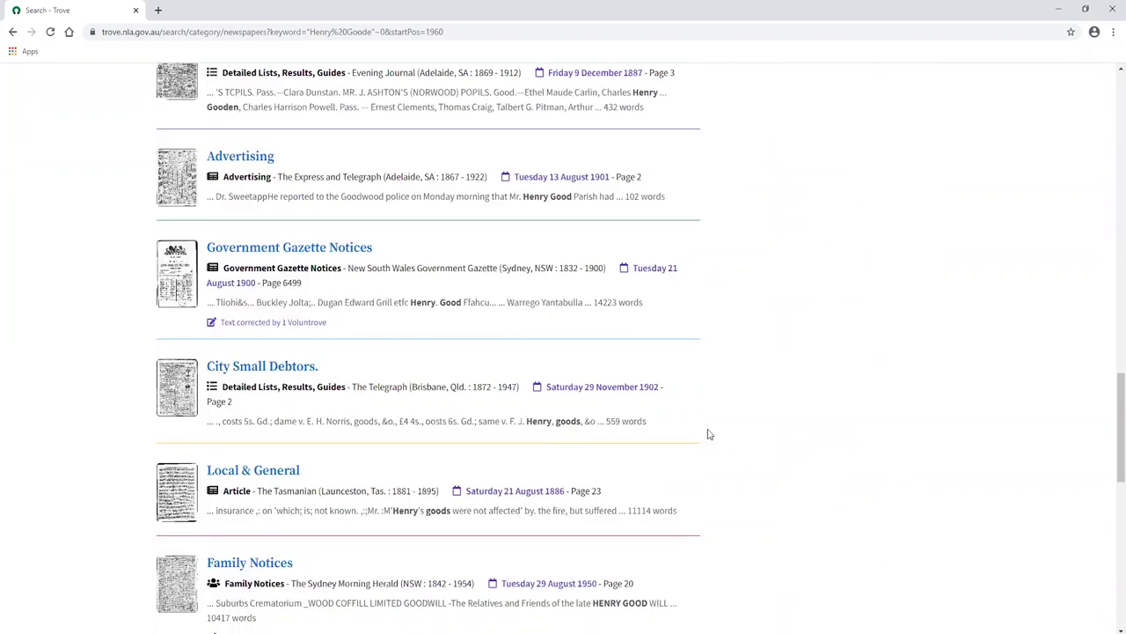
pyautogui.scroll(8, 630, 437)
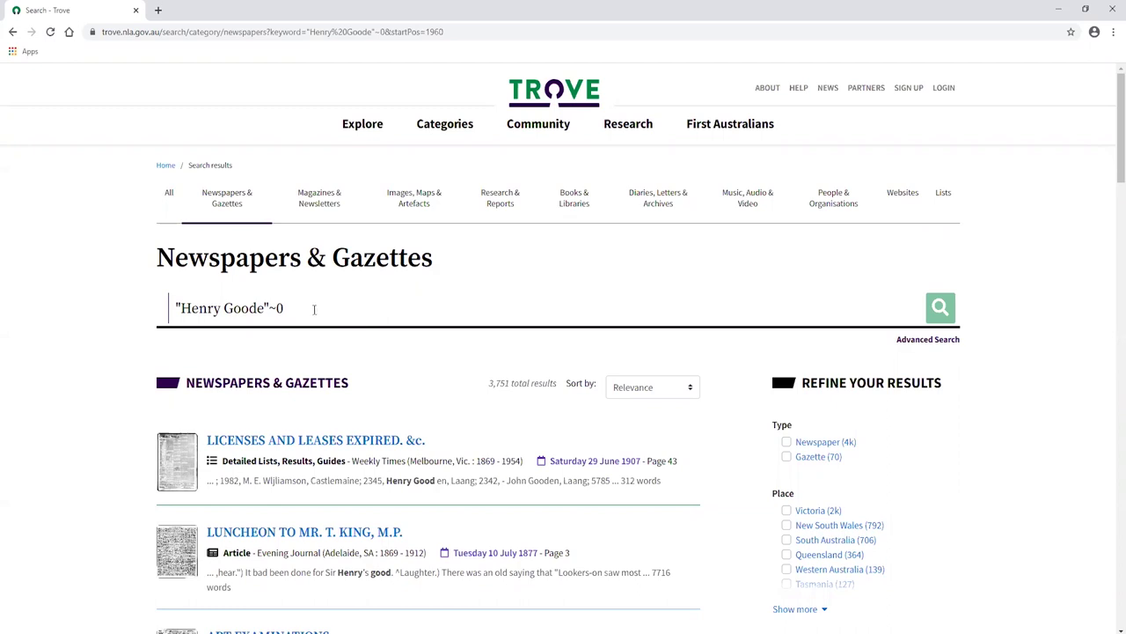
# Step: Change the proximity back to ~2 and rerun, returning 19,765 results
pyautogui.hotkey('shift', 'Left')
pyautogui.write('2')
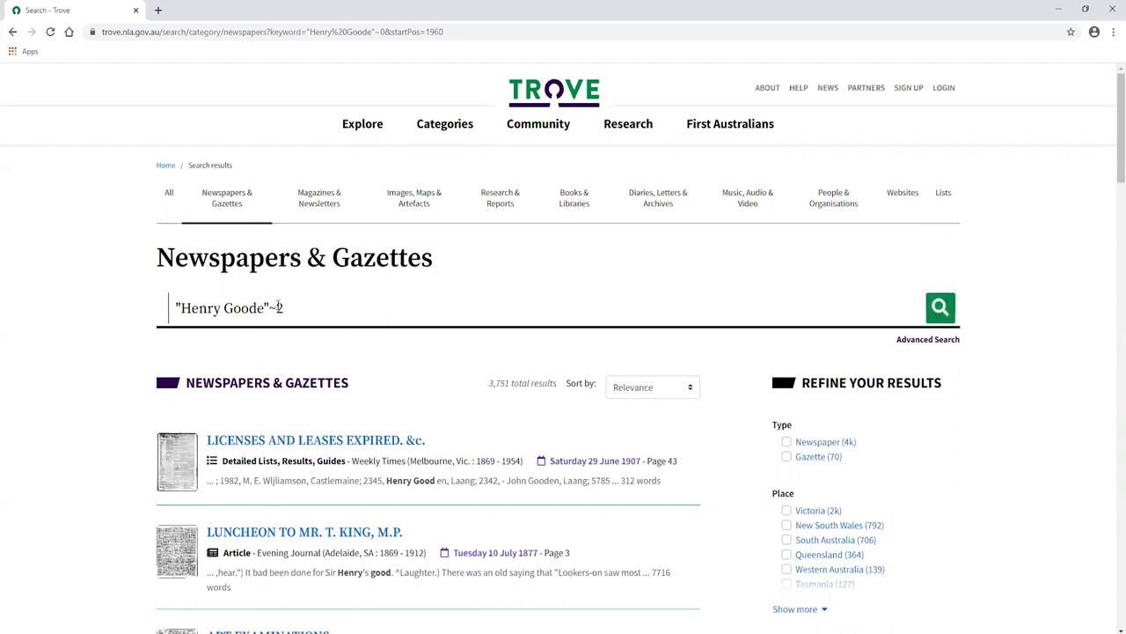
pyautogui.press('Return')
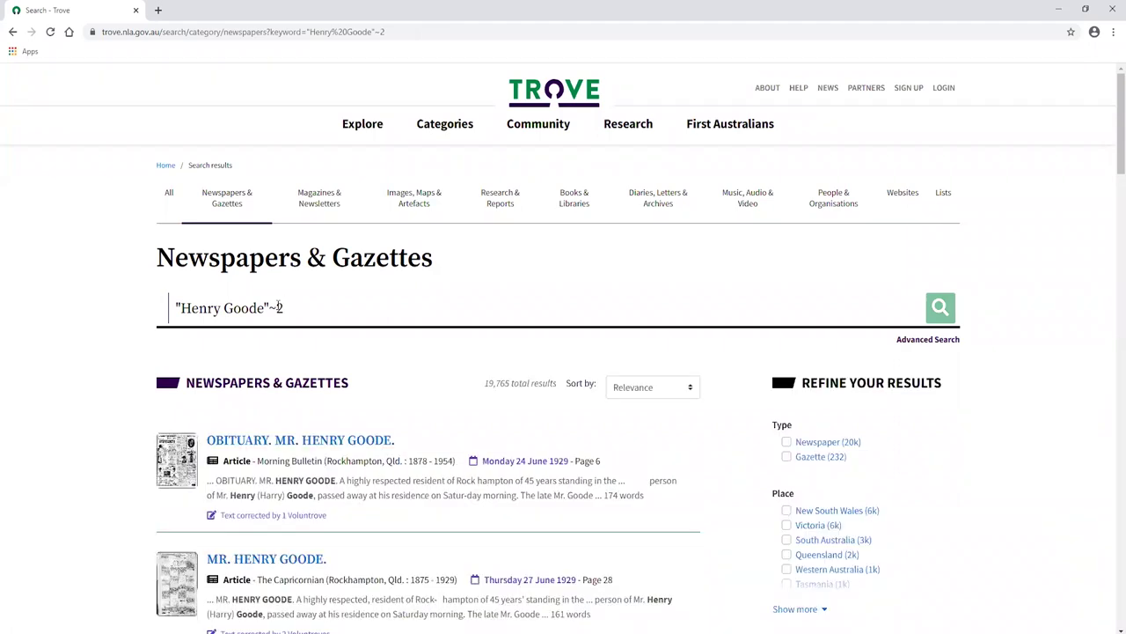
pyautogui.scroll(-1, 522, 300)
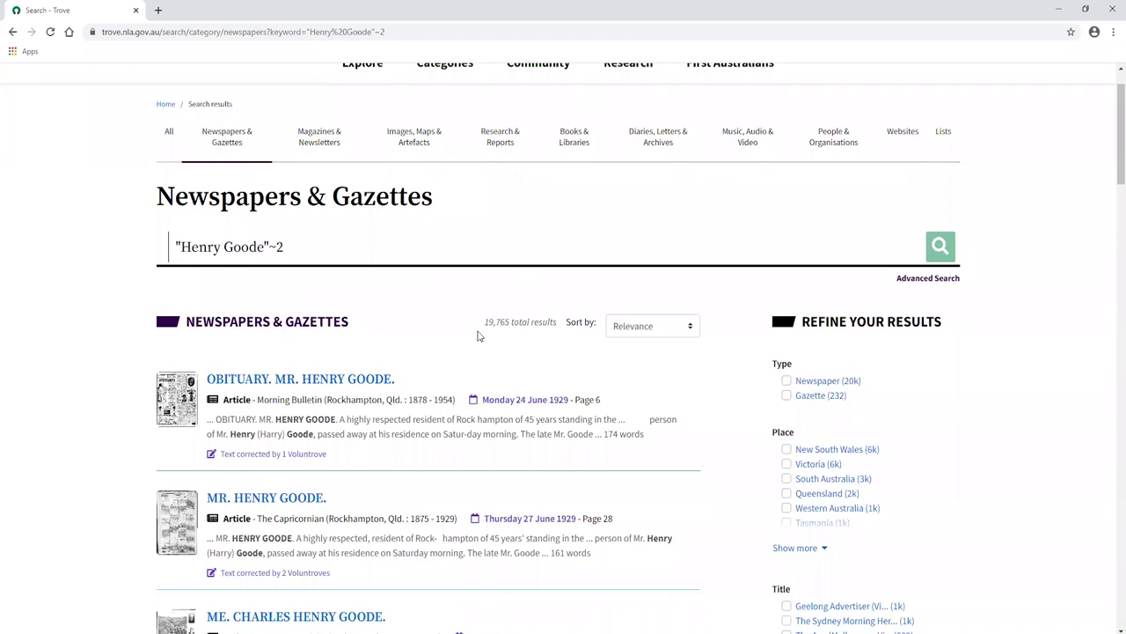
pyautogui.click(787, 381)
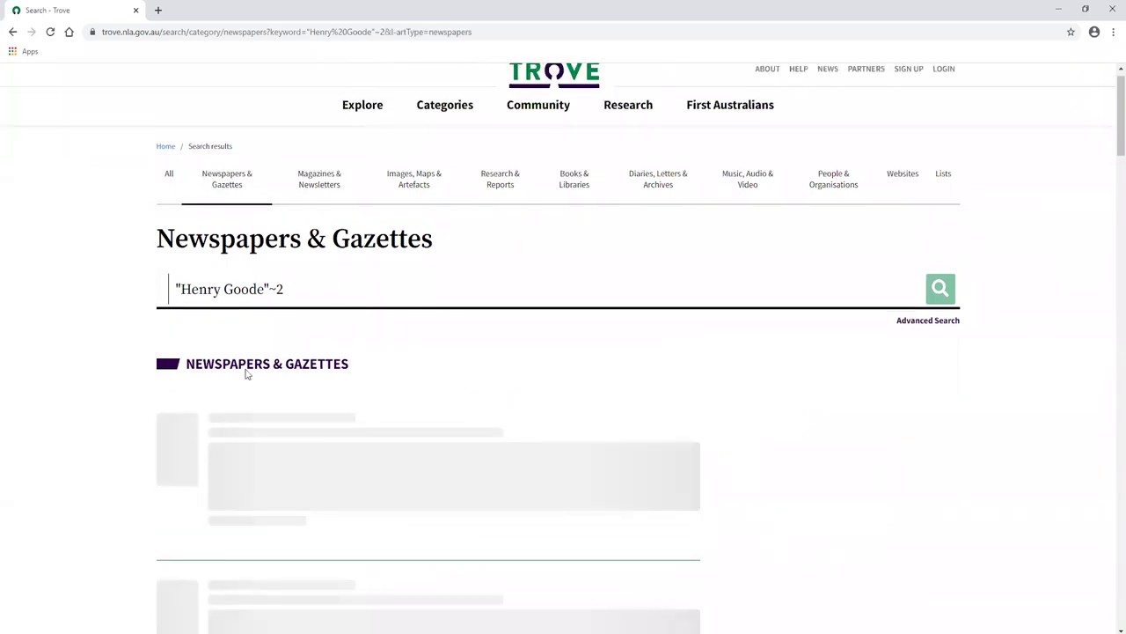
pyautogui.scroll(-2, 880, 405)
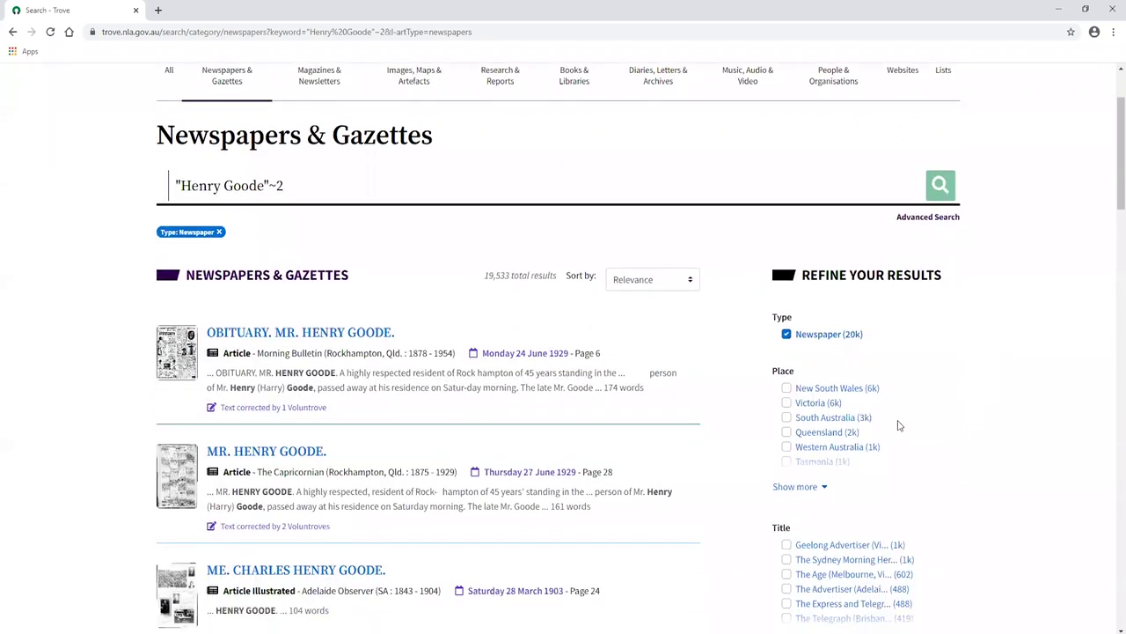
pyautogui.scroll(-1, 915, 458)
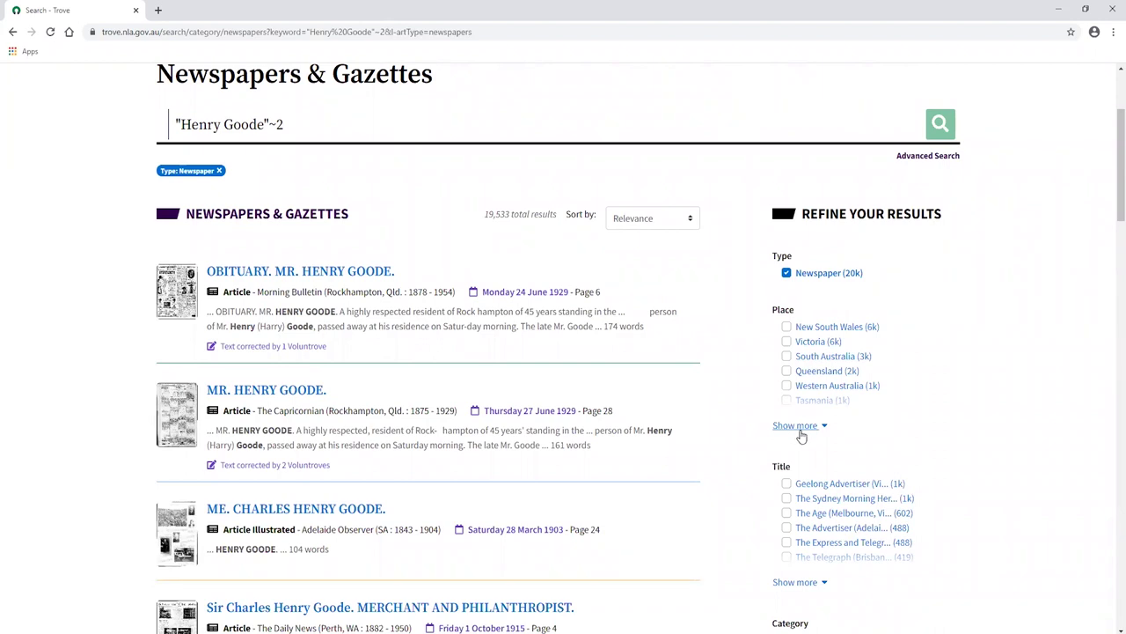
# Step: Expand the full Place and Title facet lists
pyautogui.click(801, 430)
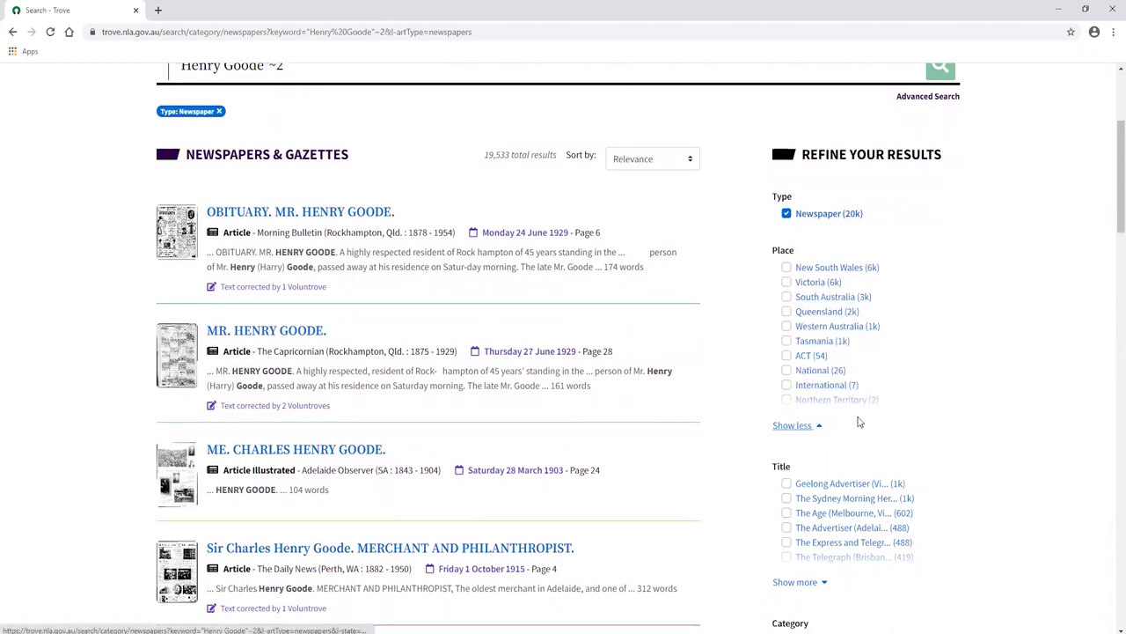
pyautogui.scroll(-2, 854, 422)
pyautogui.click(819, 403)
pyautogui.scroll(-10, 832, 378)
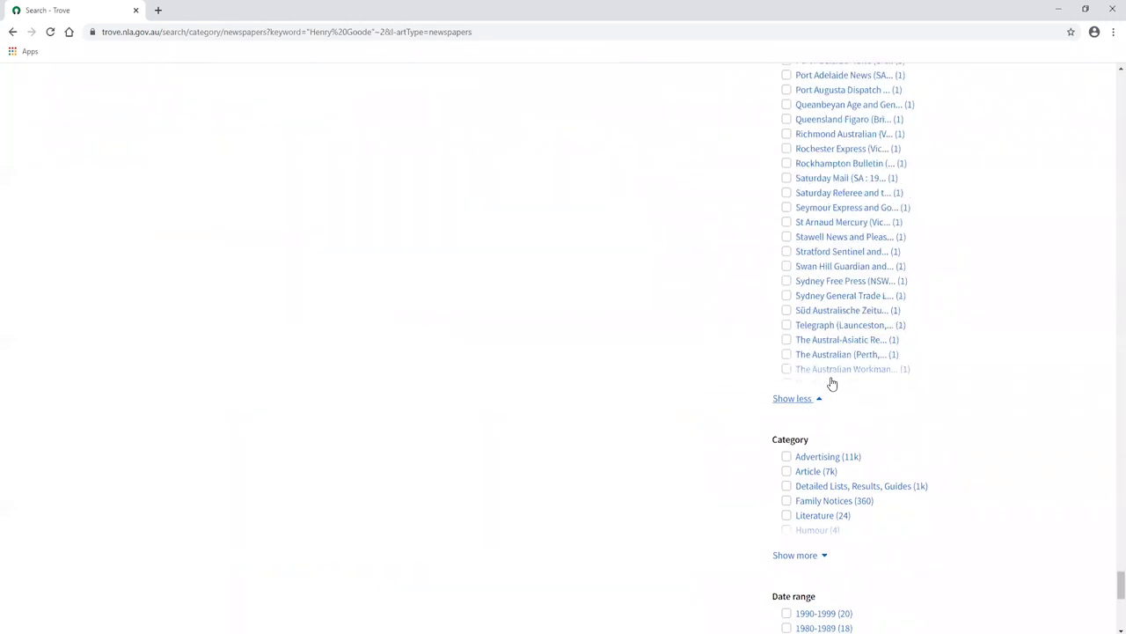
pyautogui.scroll(-3, 845, 390)
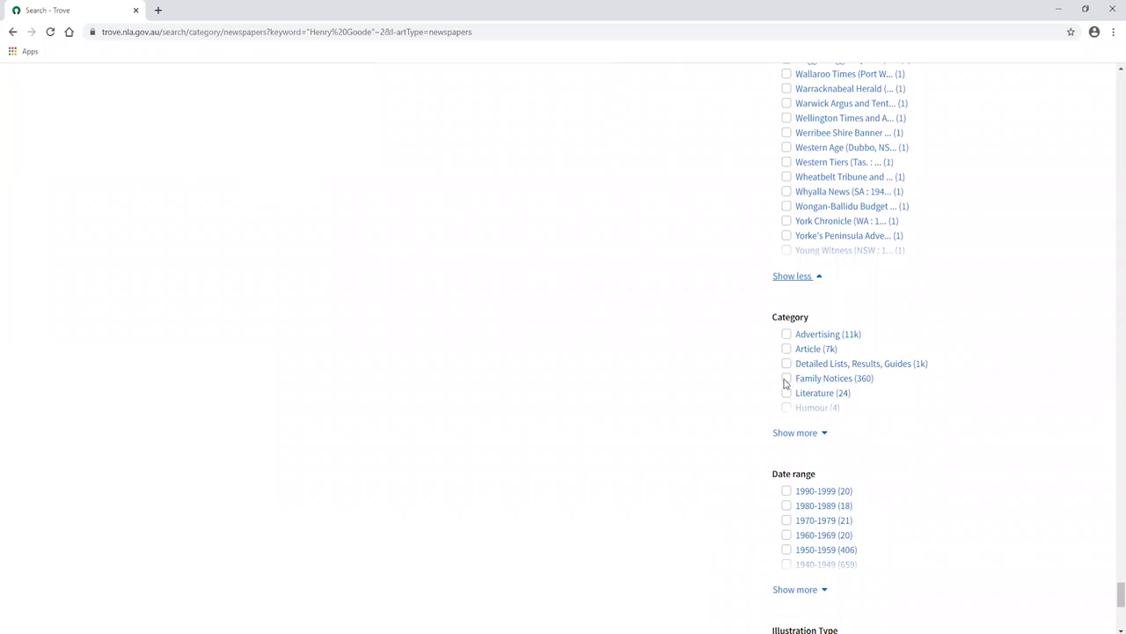
pyautogui.scroll(-1, 824, 387)
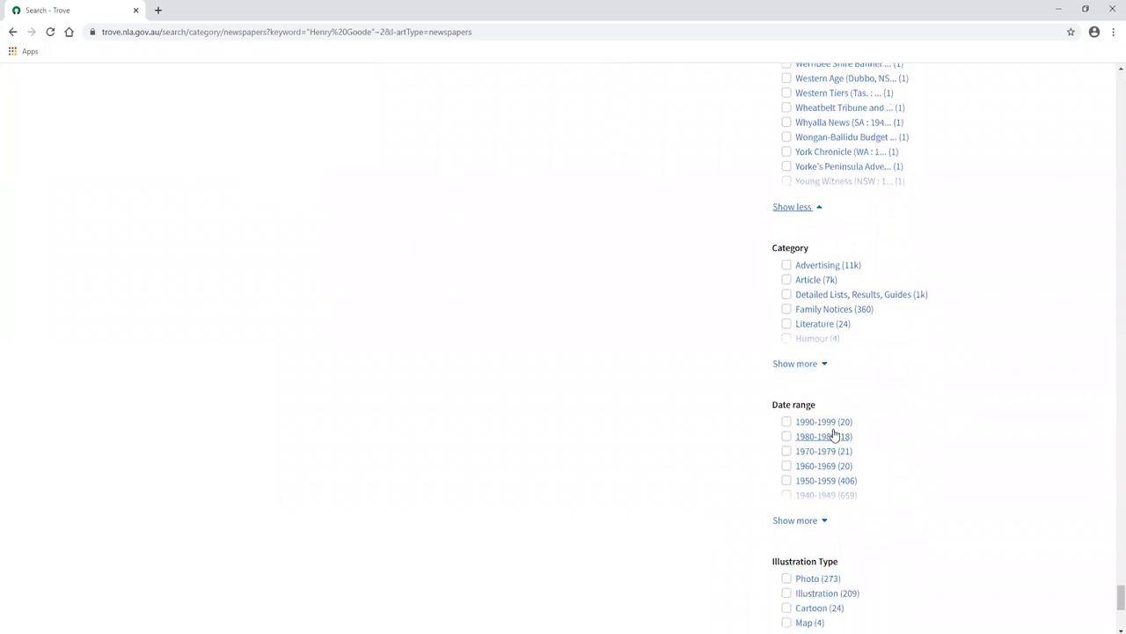
pyautogui.scroll(-2, 835, 434)
# Step: Show every decade in the Date range facet, then return to the top of the results
pyautogui.click(810, 345)
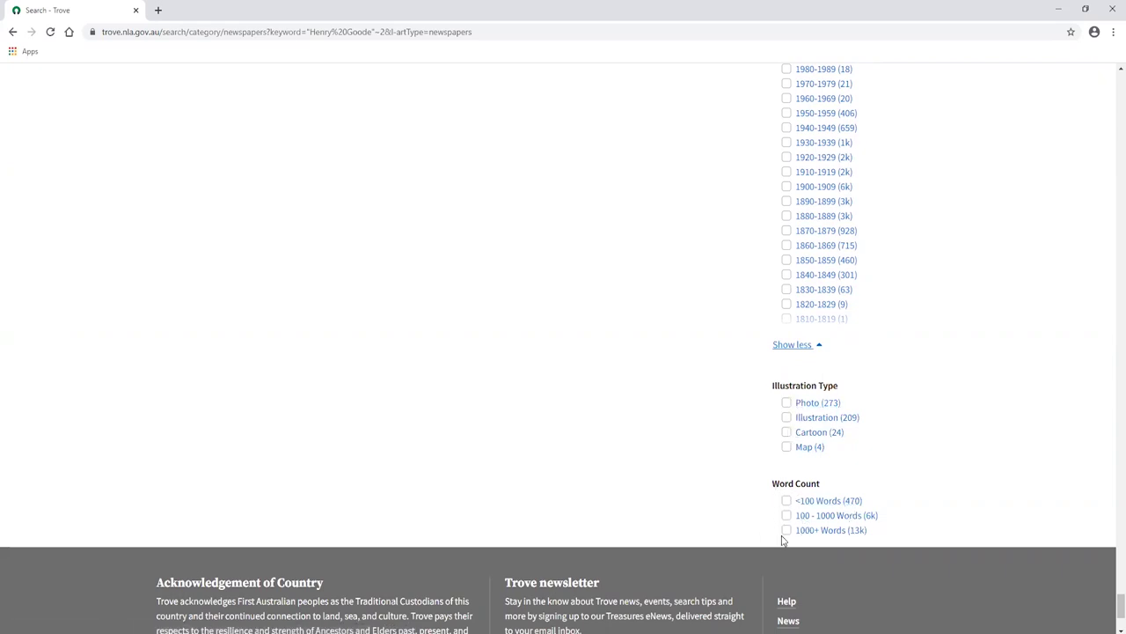
pyautogui.scroll(3, 788, 493)
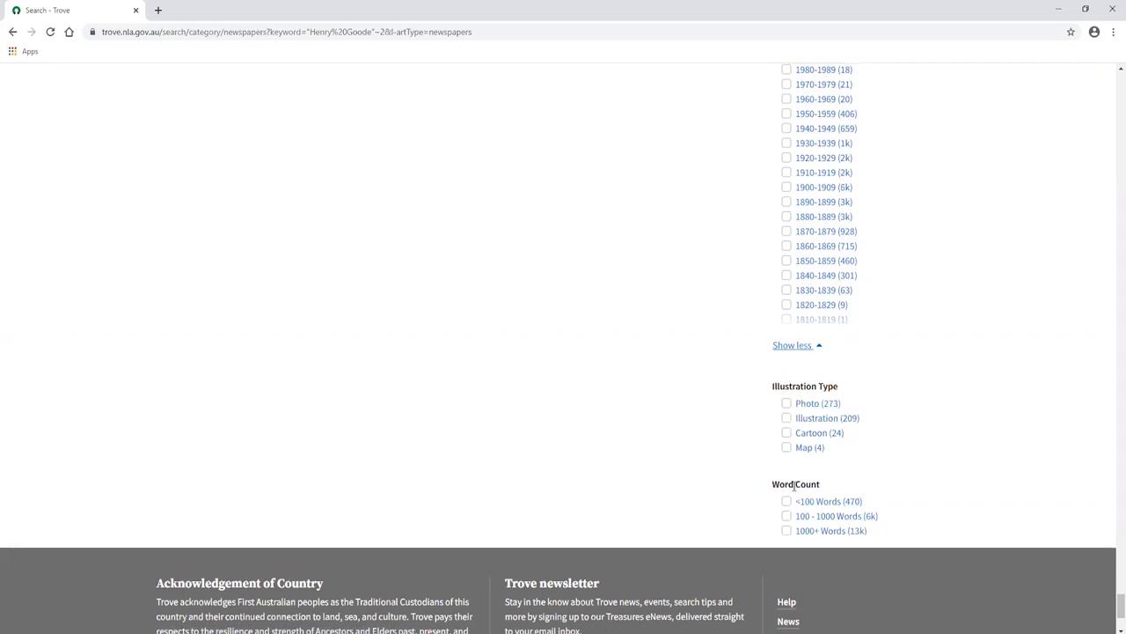
pyautogui.scroll(15, 787, 494)
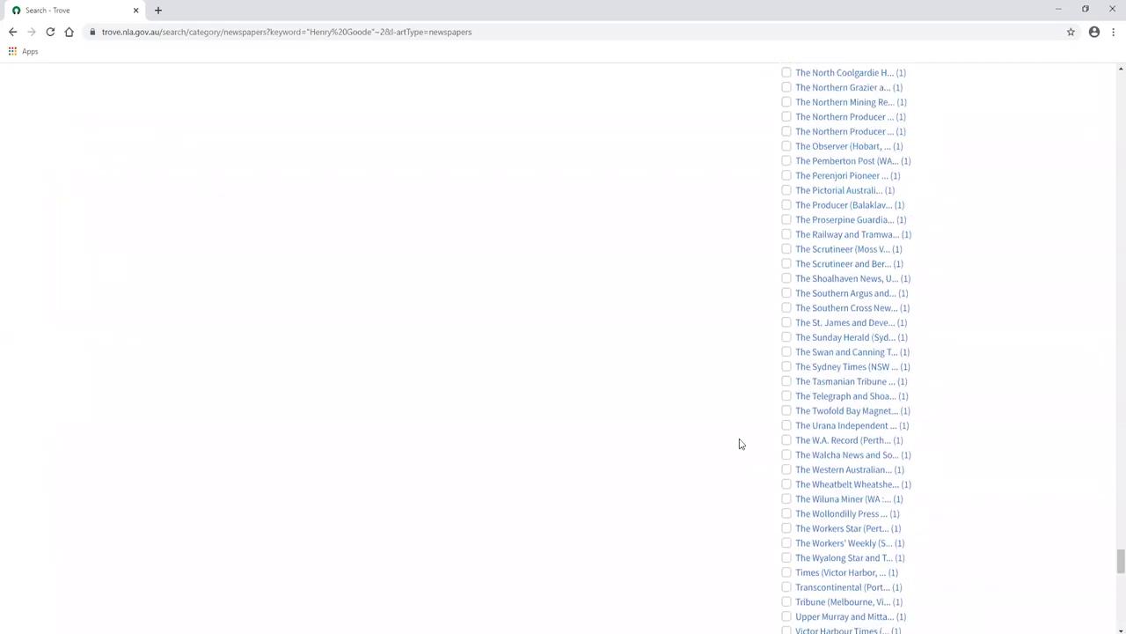
pyautogui.scroll(20, 746, 449)
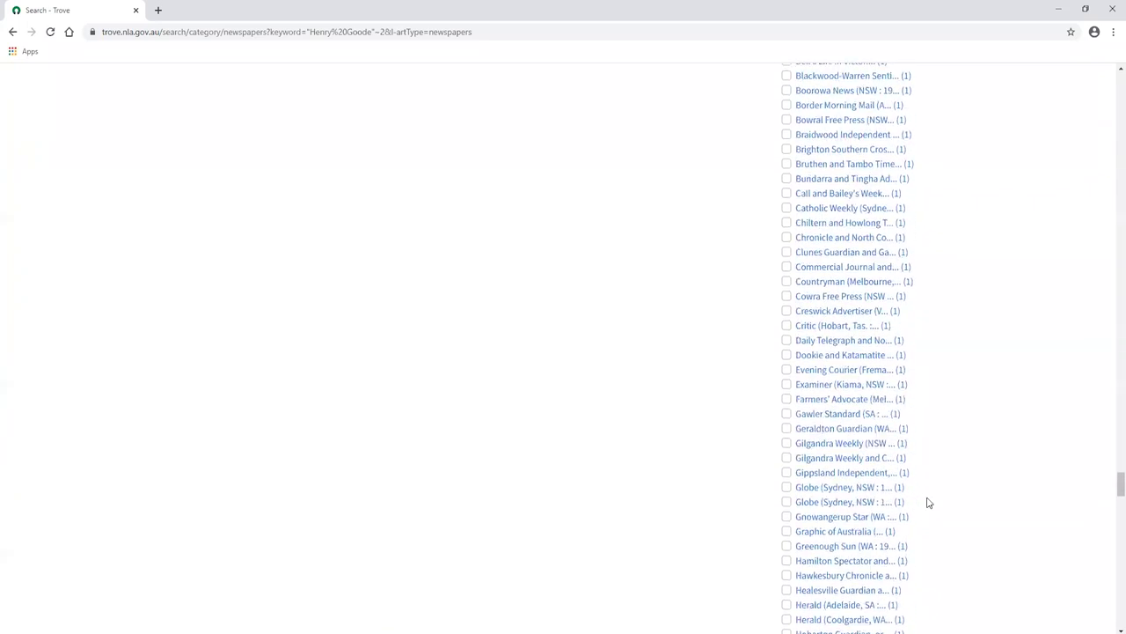
pyautogui.scroll(10, 989, 501)
pyautogui.scroll(20, 1109, 387)
pyautogui.scroll(15, 1097, 131)
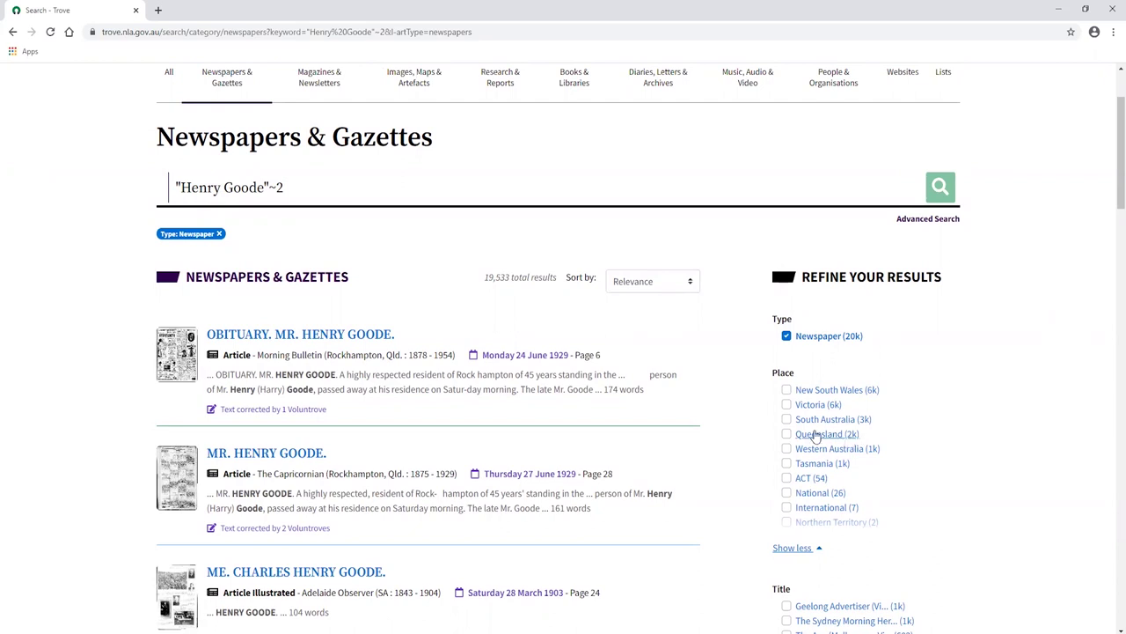
# Step: Filter to Queensland and list all of its newspaper titles
pyautogui.click(787, 435)
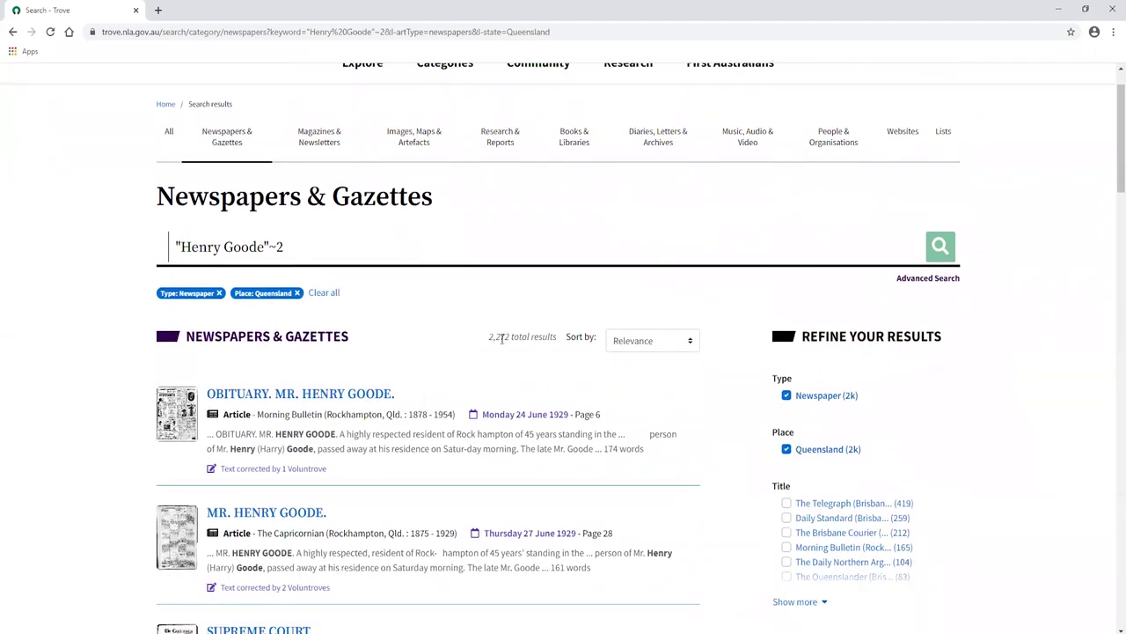
pyautogui.scroll(-1, 965, 503)
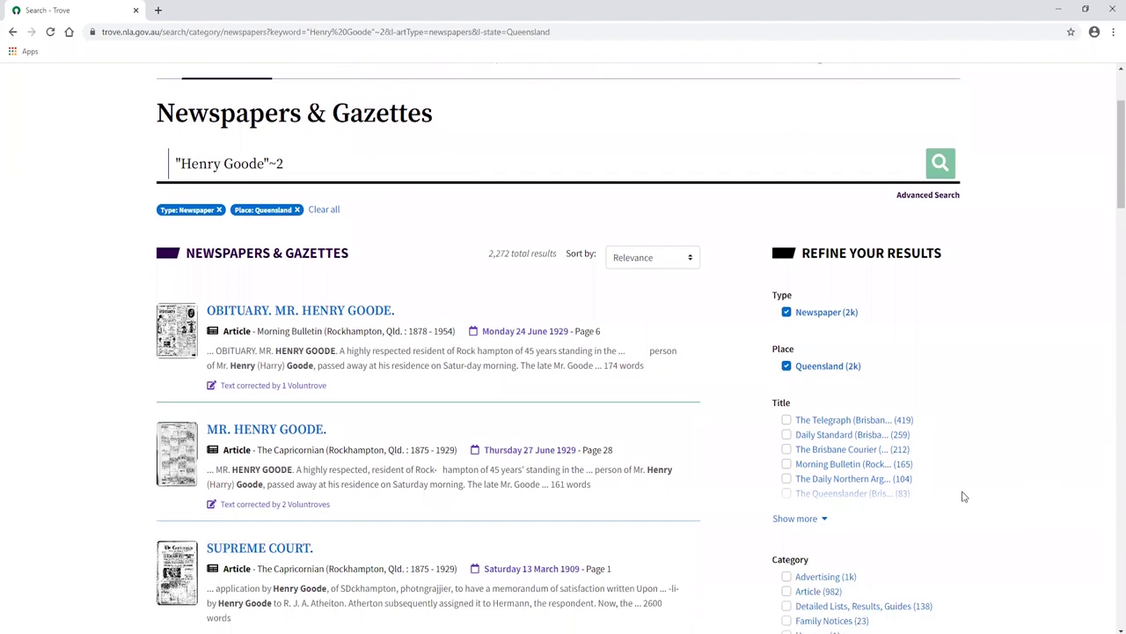
pyautogui.scroll(-1, 964, 497)
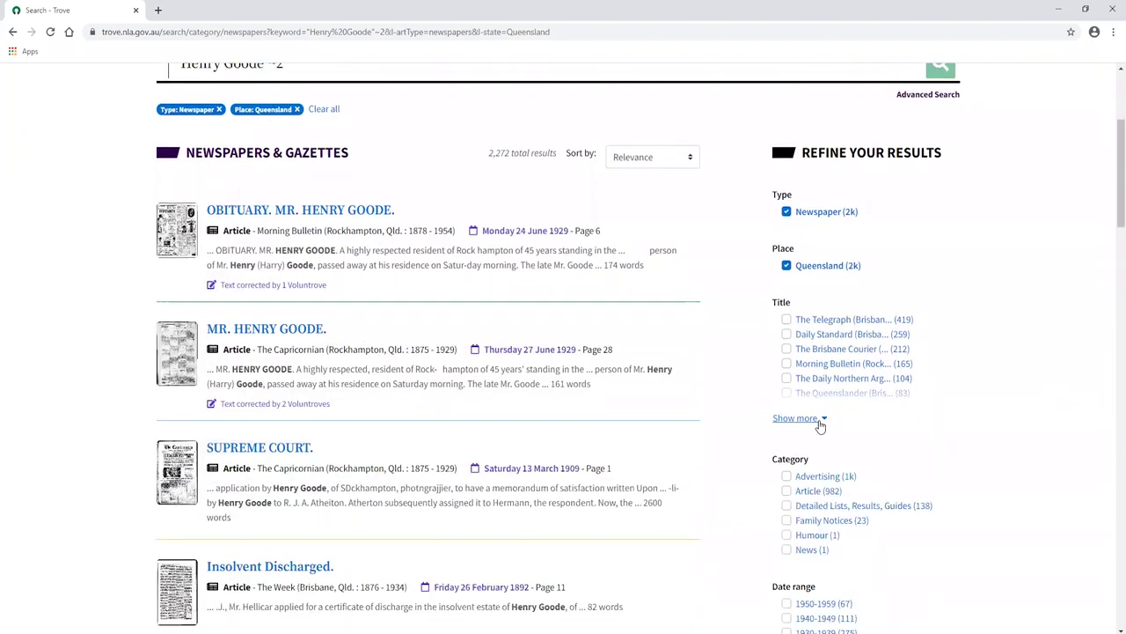
pyautogui.click(818, 426)
pyautogui.scroll(-6, 909, 384)
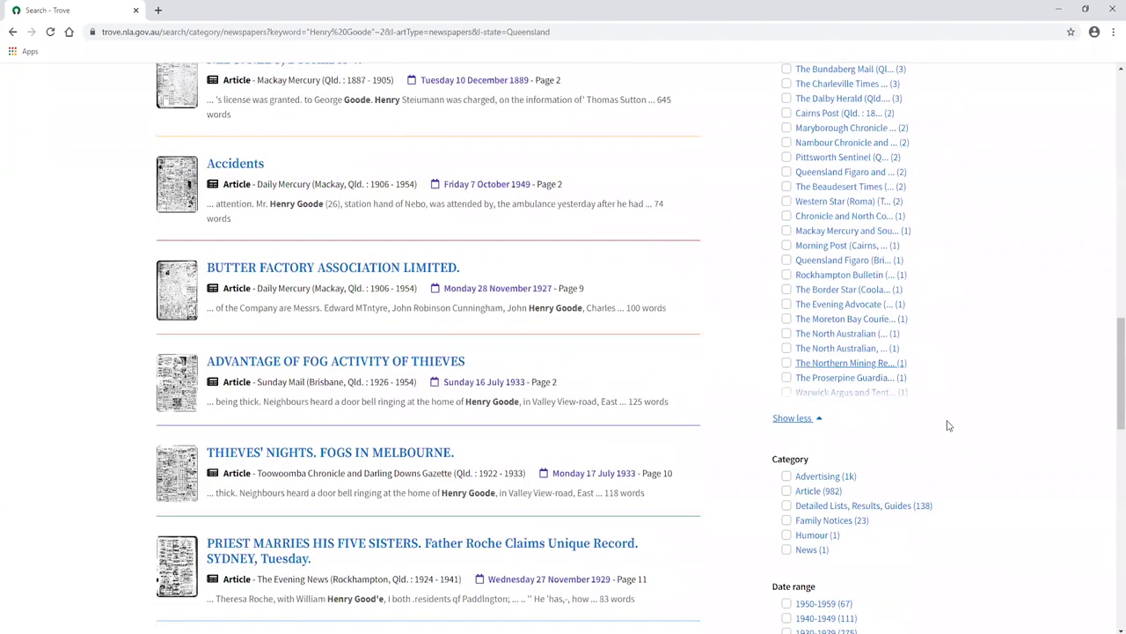
pyautogui.scroll(2, 945, 422)
pyautogui.scroll(3, 942, 449)
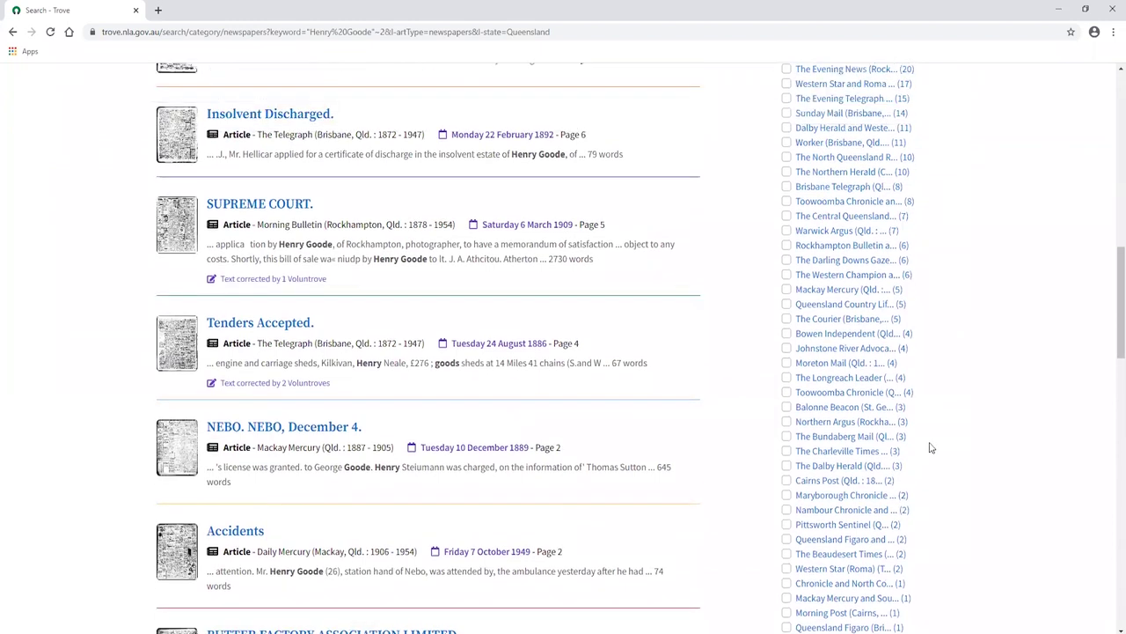
pyautogui.scroll(1, 931, 447)
pyautogui.scroll(2, 836, 379)
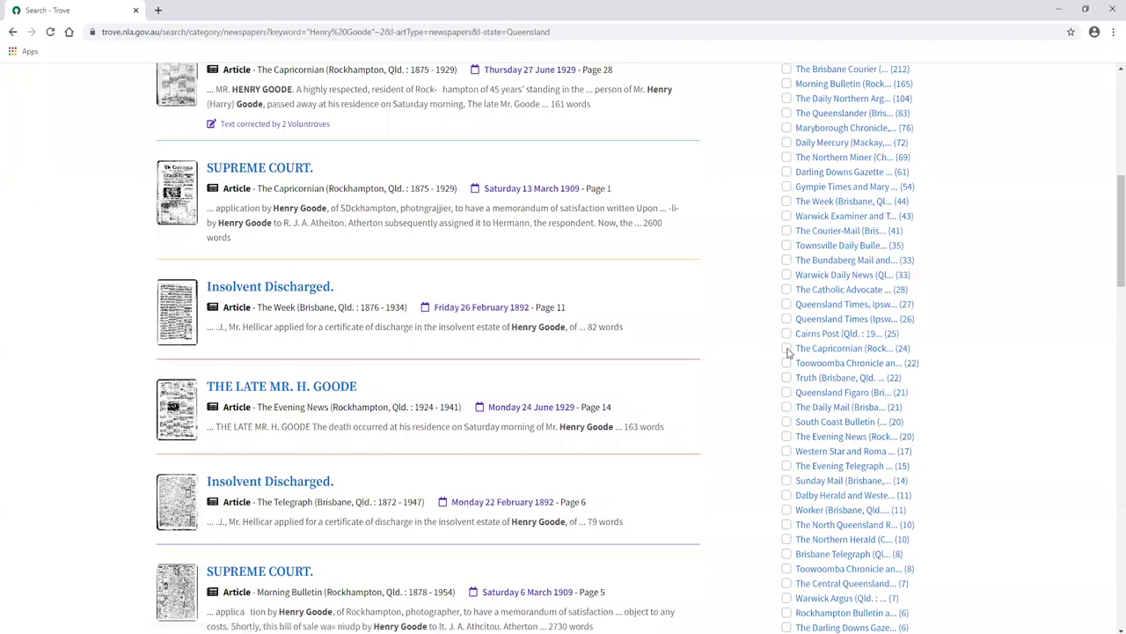
# Step: Narrow to The Capricornian and 1920-1929, then open the "MR. HENRY GOODE." article
pyautogui.click(787, 349)
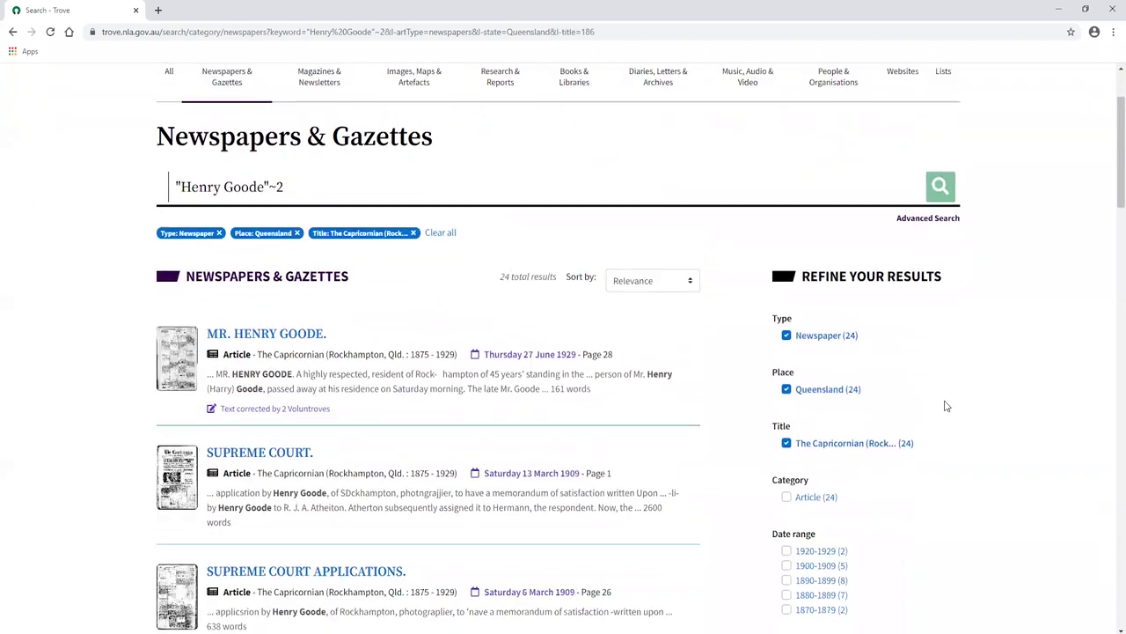
pyautogui.scroll(-1, 955, 422)
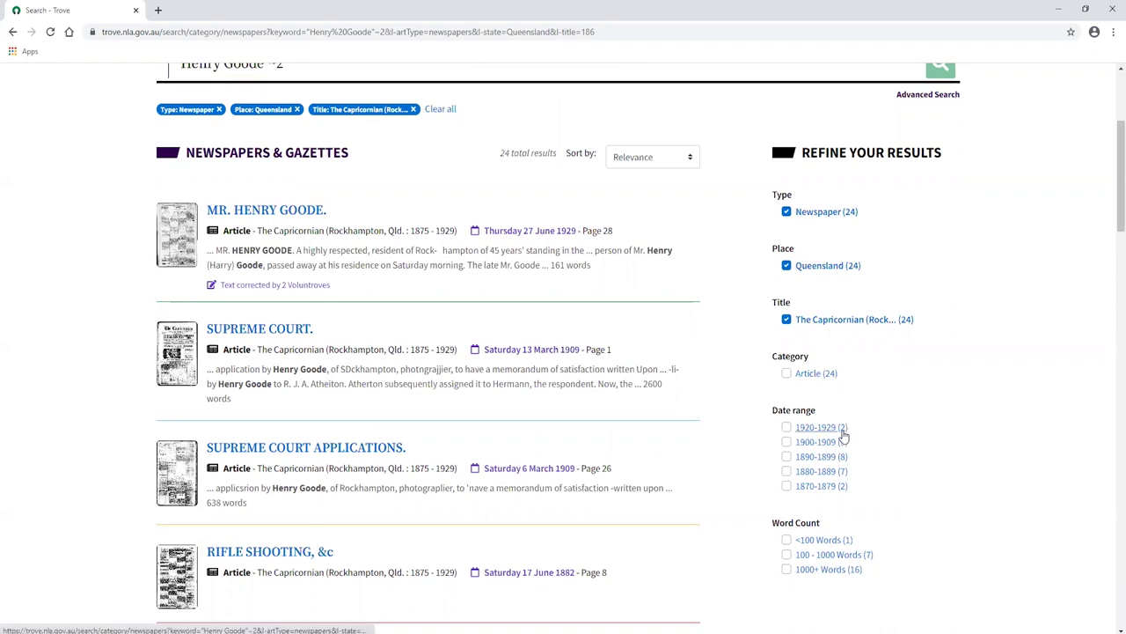
pyautogui.click(786, 428)
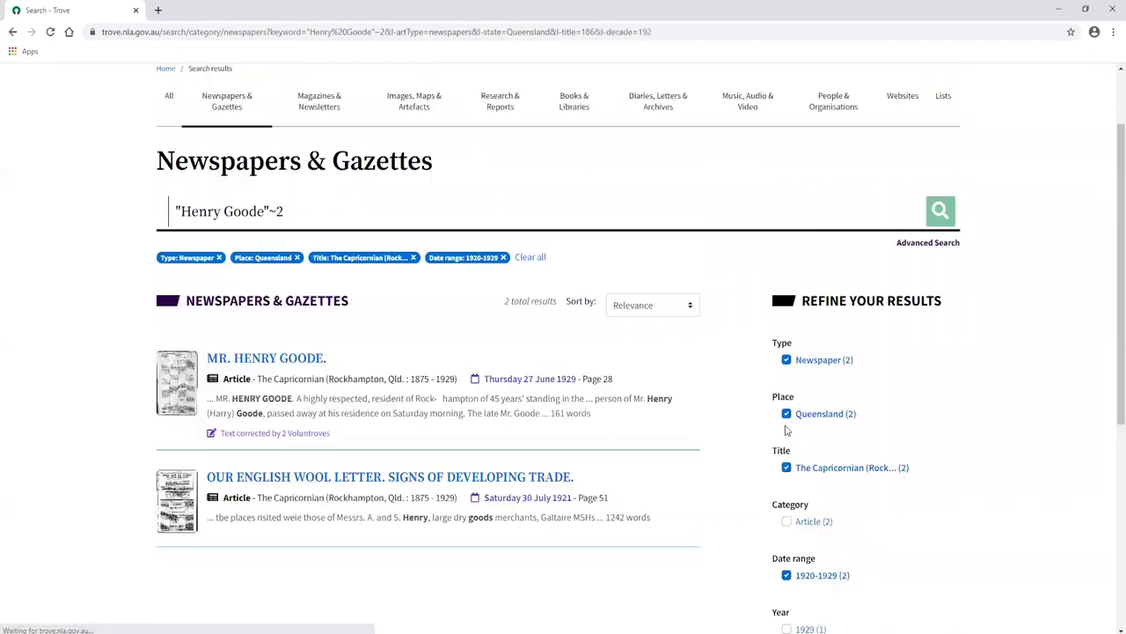
pyautogui.scroll(-1, 333, 432)
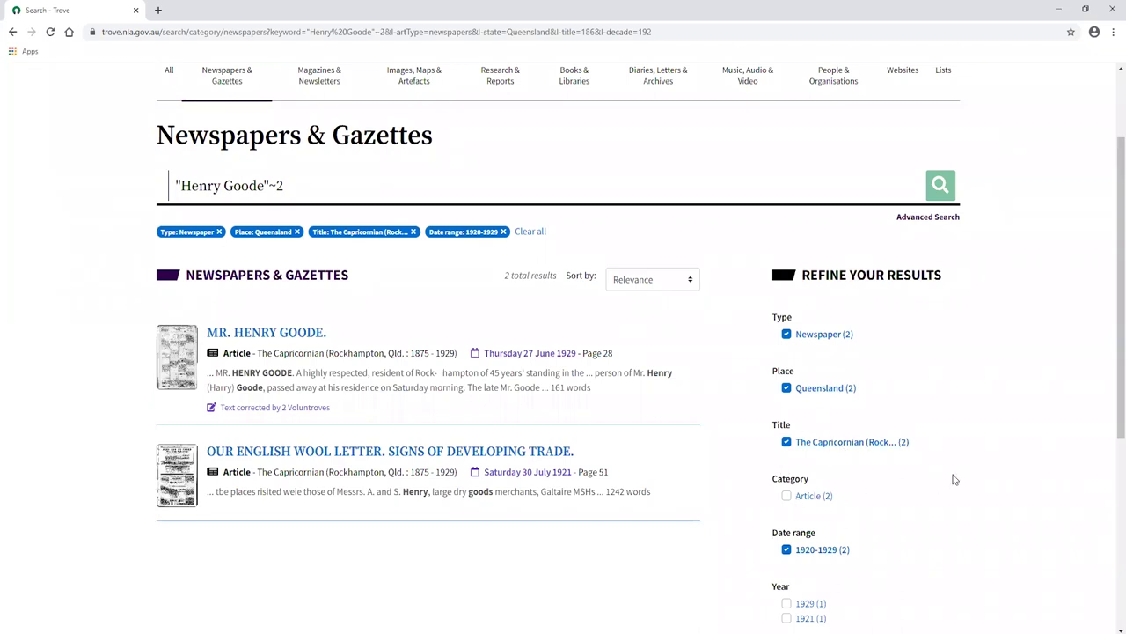
pyautogui.click(262, 335)
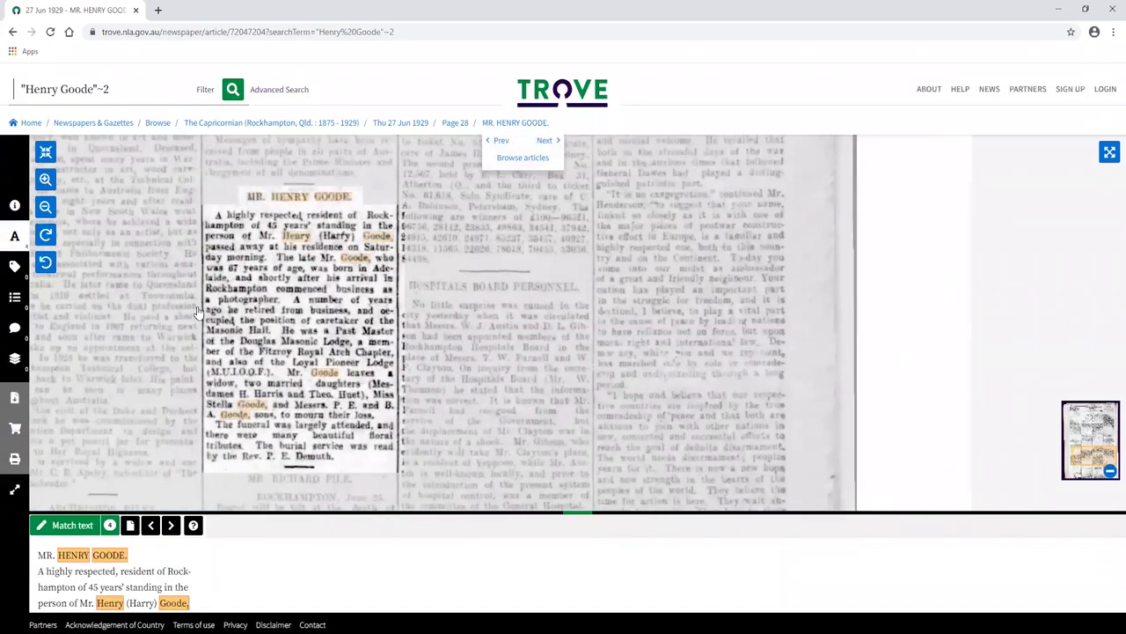
# Step: Show the MR. HENRY GOODE. obituary text beside its 27 June 1929 Capricornian page 28 image, nudging the image down
pyautogui.click(15, 493)
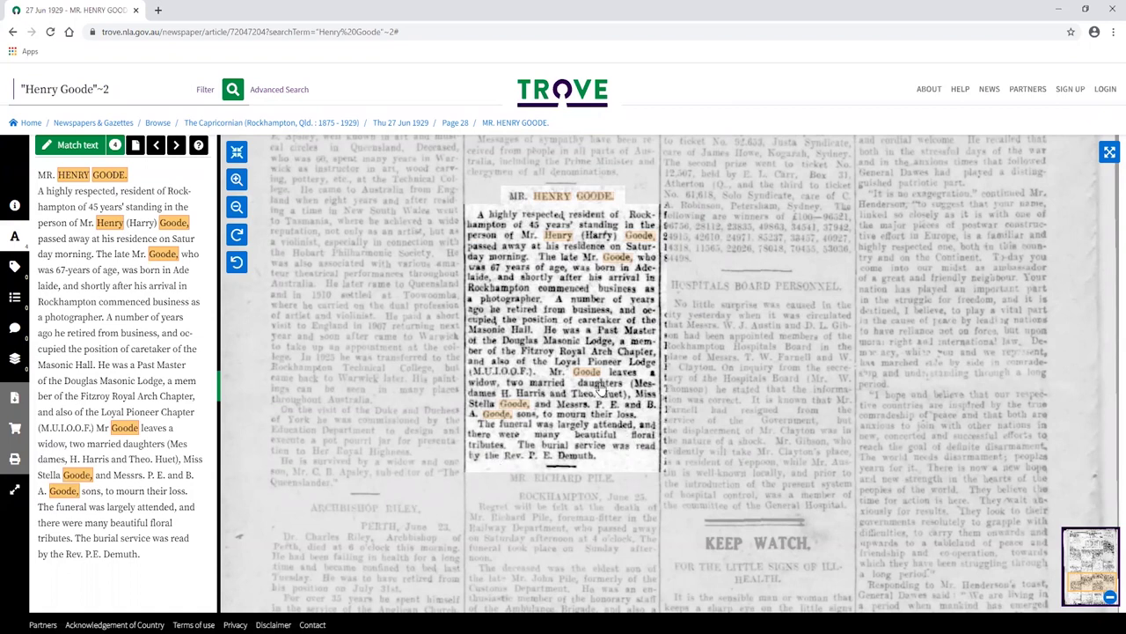
pyautogui.moveTo(627, 227); pyautogui.dragTo(616, 279)
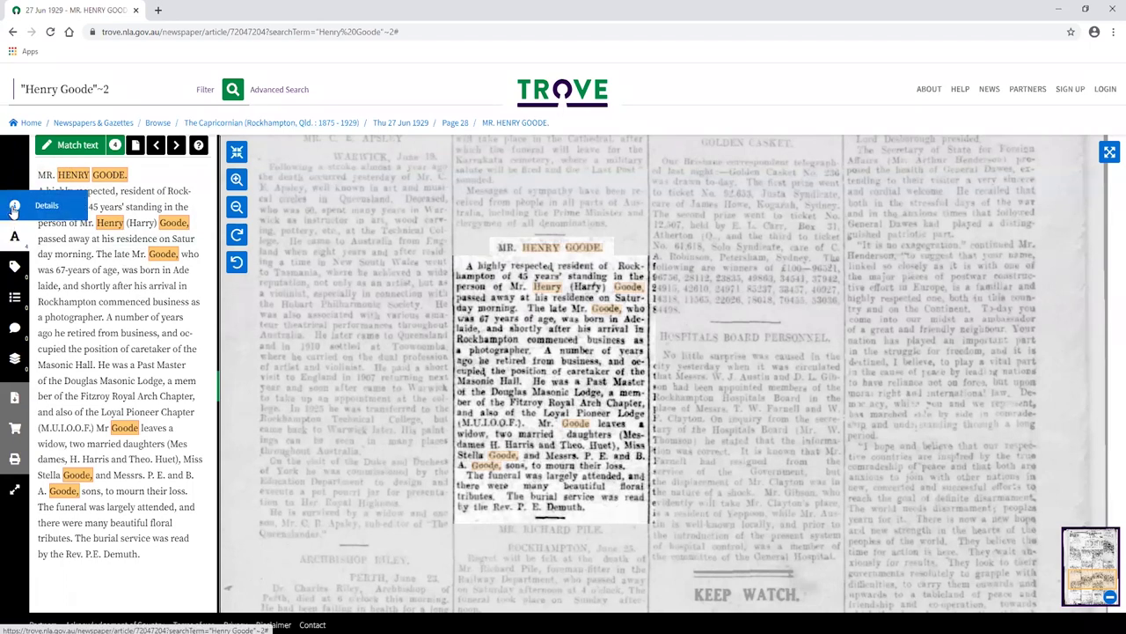
pyautogui.click(14, 207)
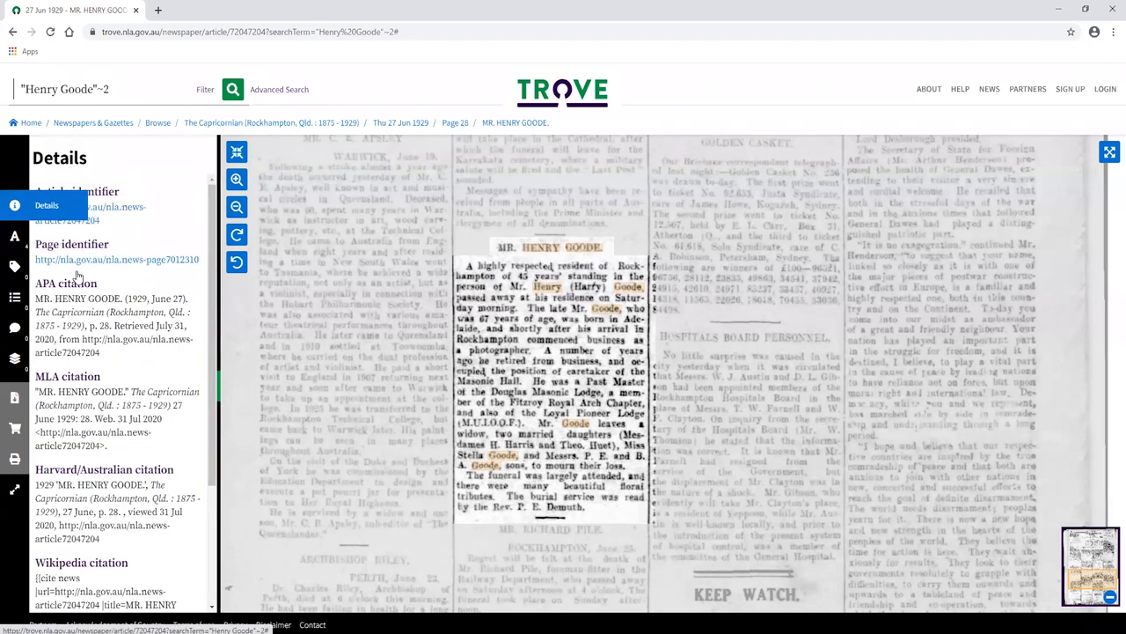
pyautogui.click(75, 222)
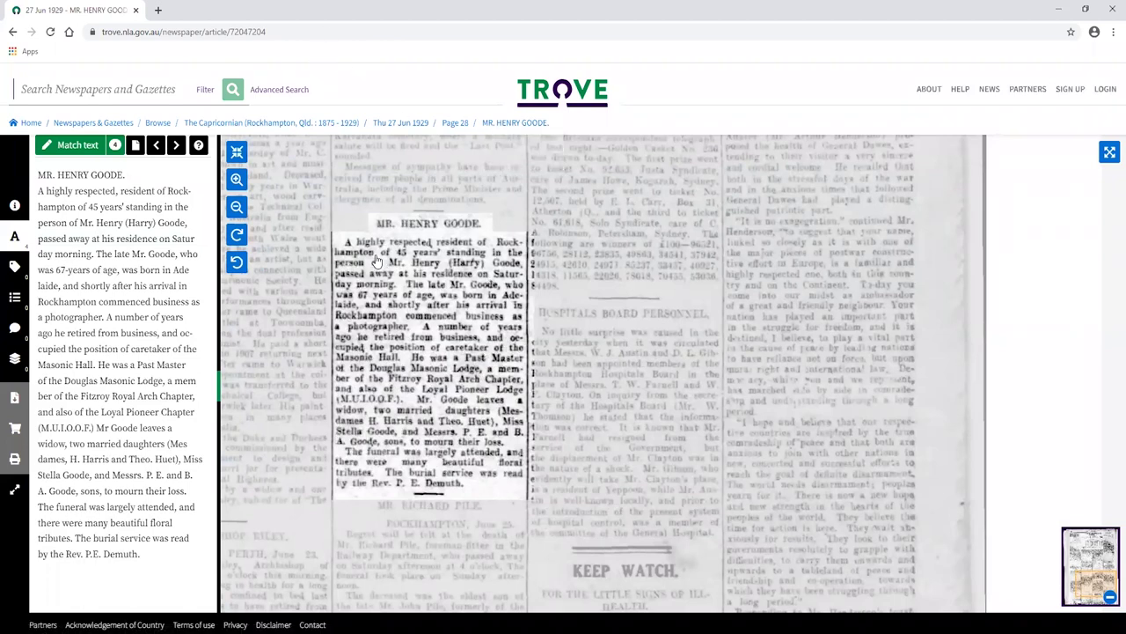
pyautogui.click(13, 31)
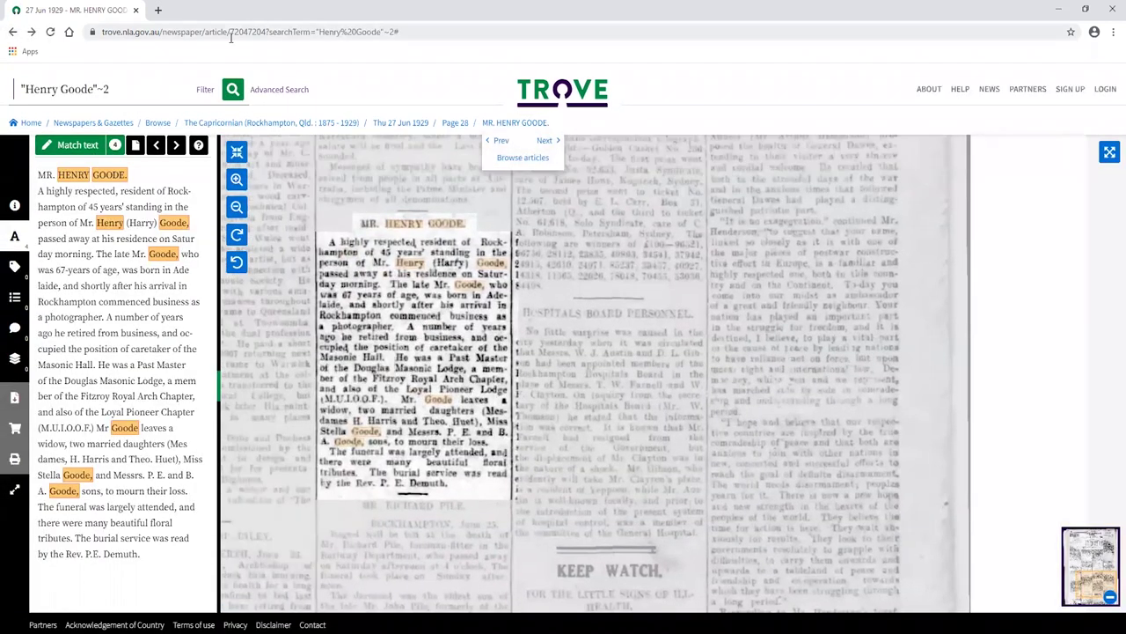
pyautogui.moveTo(113, 31); pyautogui.dragTo(91, 39)
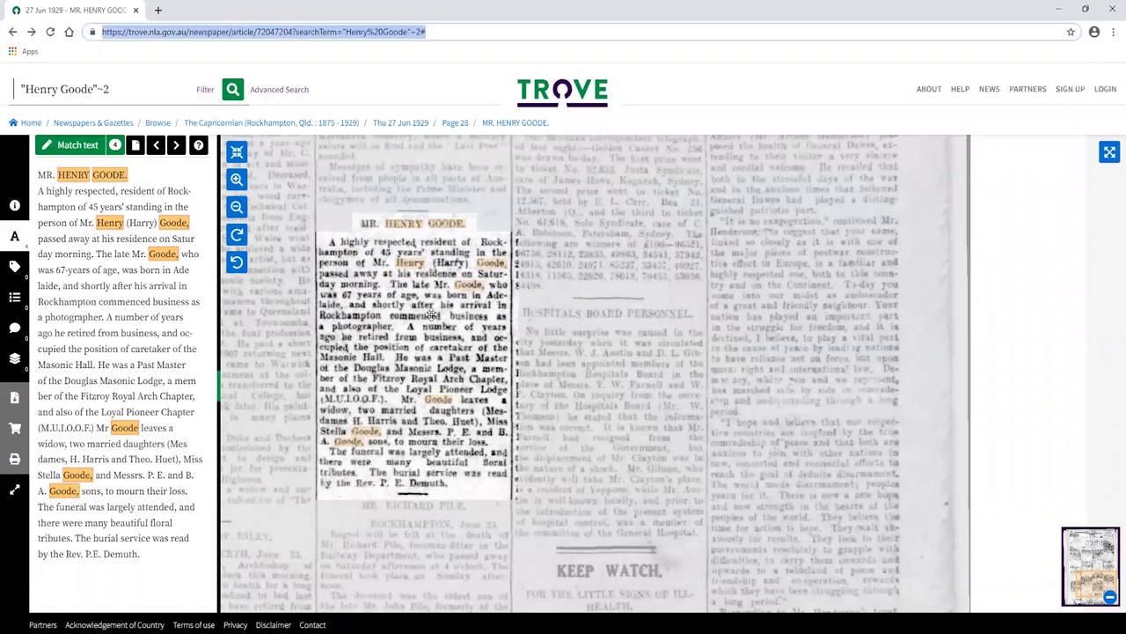
pyautogui.moveTo(432, 319); pyautogui.dragTo(433, 303)
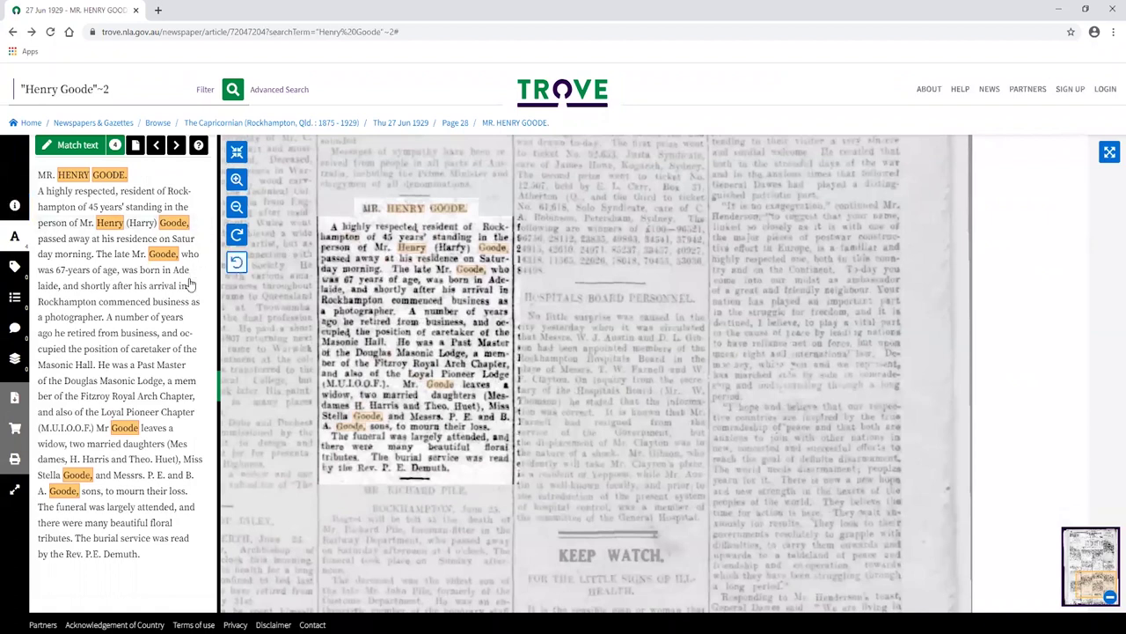
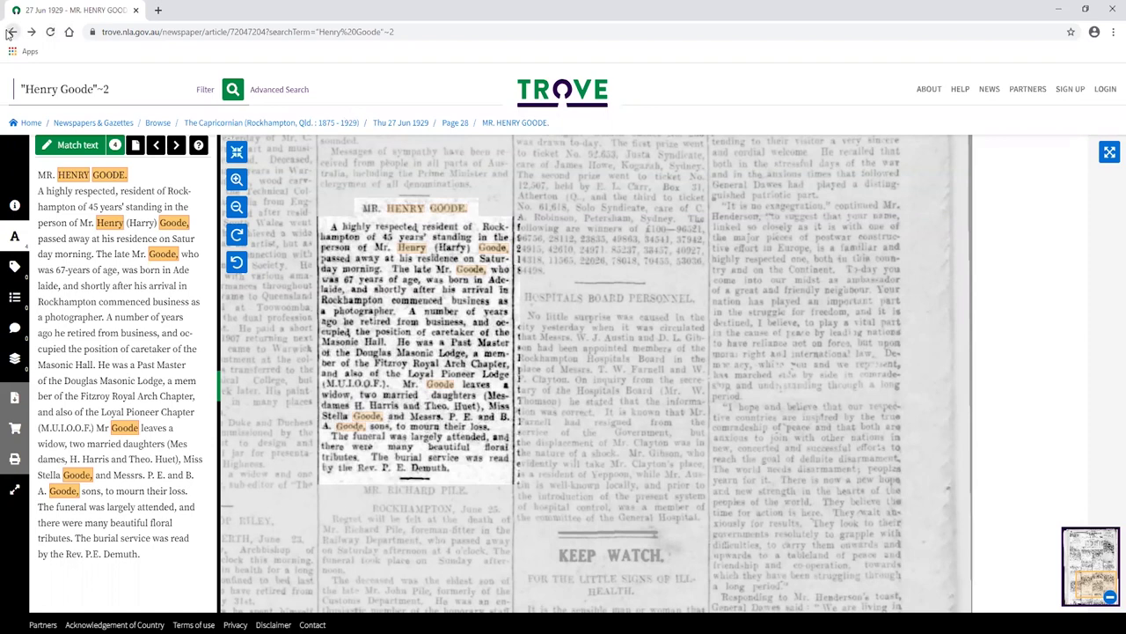
pyautogui.click(9, 33)
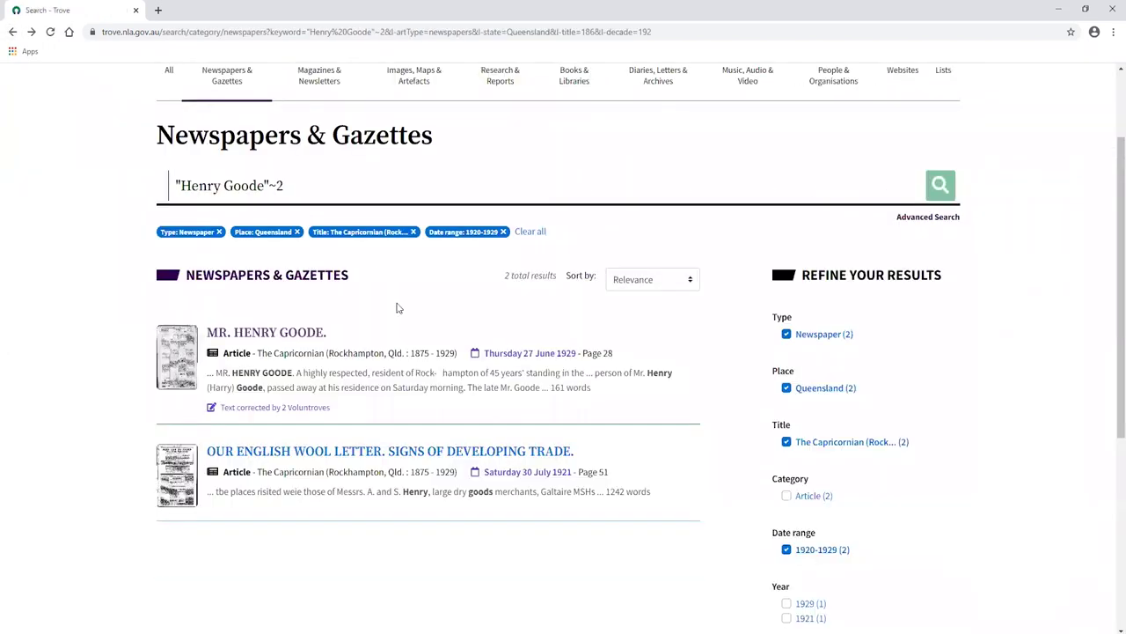
pyautogui.click(530, 230)
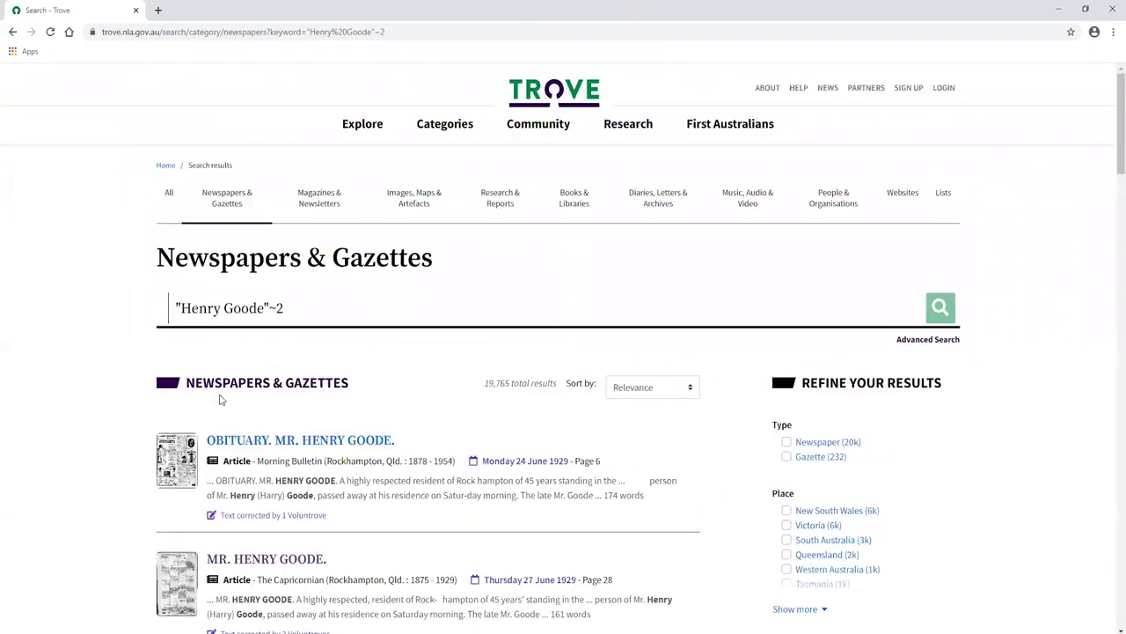
# Step: Tick the Newspaper type filter and browse the resulting 19,533 results
pyautogui.scroll(-1, 220, 400)
pyautogui.click(786, 381)
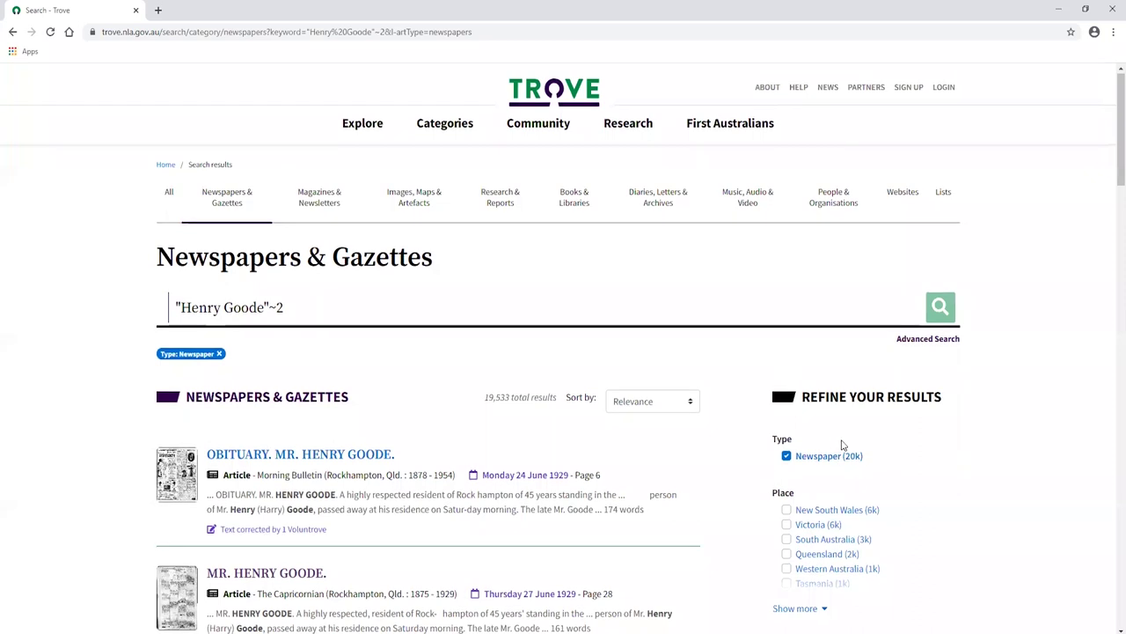
pyautogui.scroll(-1, 840, 440)
pyautogui.scroll(-1, 801, 437)
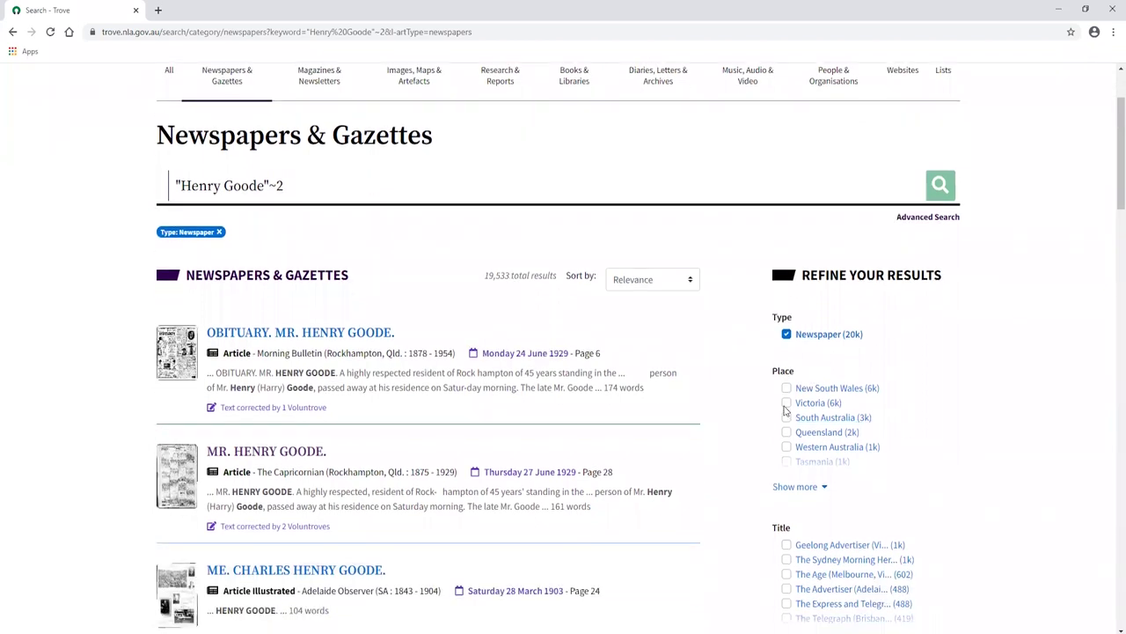
pyautogui.scroll(-1, 803, 445)
pyautogui.scroll(-3, 814, 445)
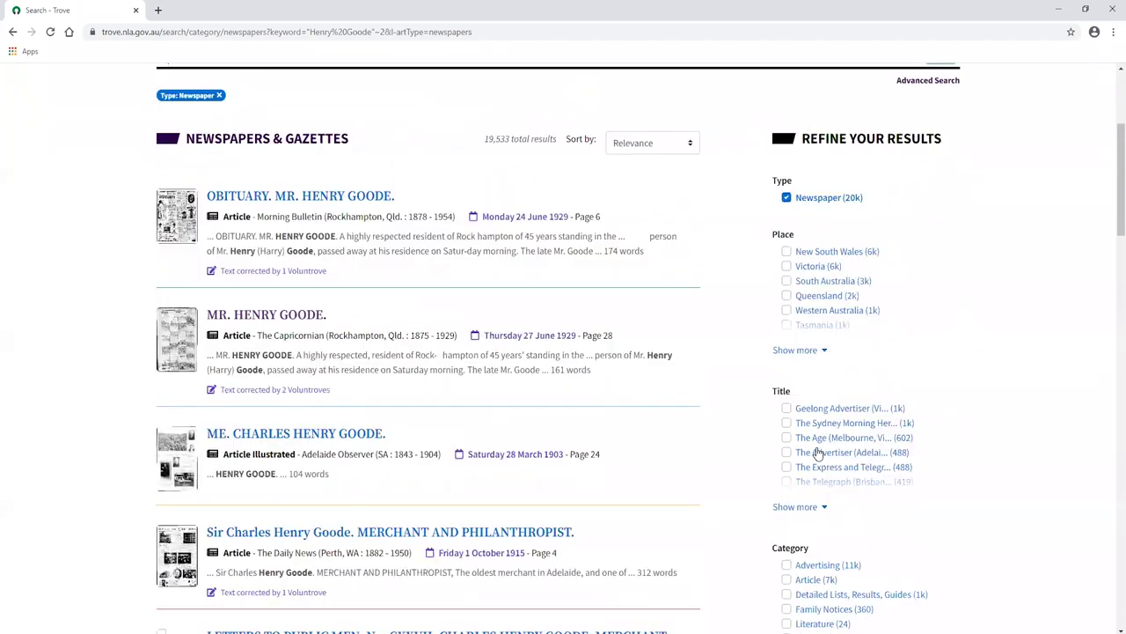
pyautogui.scroll(3, 915, 463)
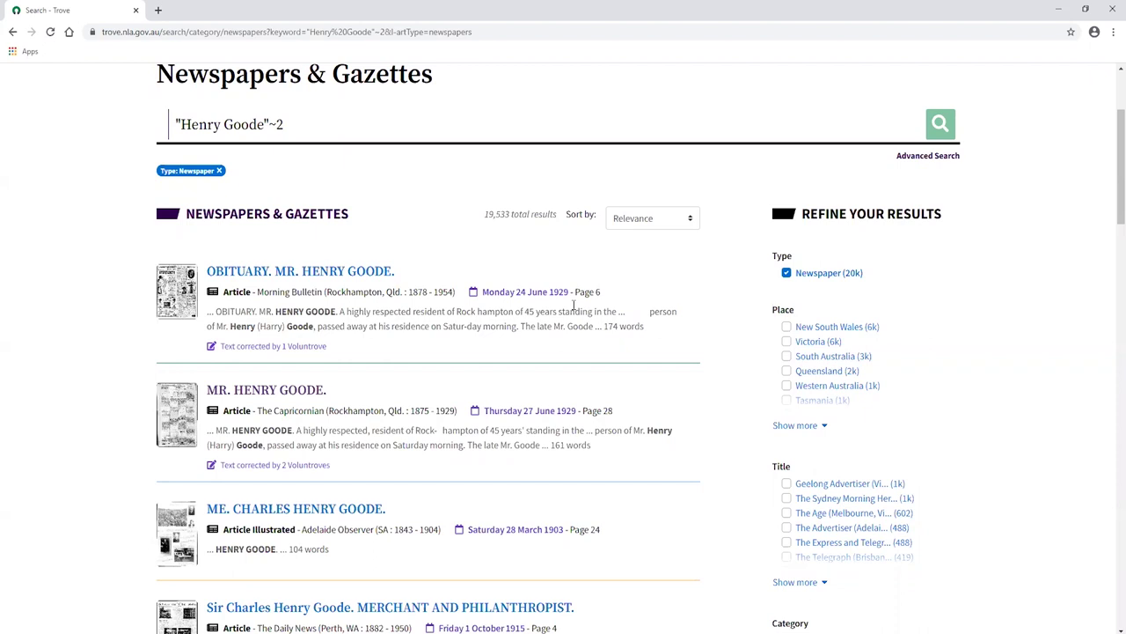
pyautogui.scroll(-1, 517, 307)
pyautogui.scroll(1, 422, 220)
pyautogui.scroll(-2, 305, 129)
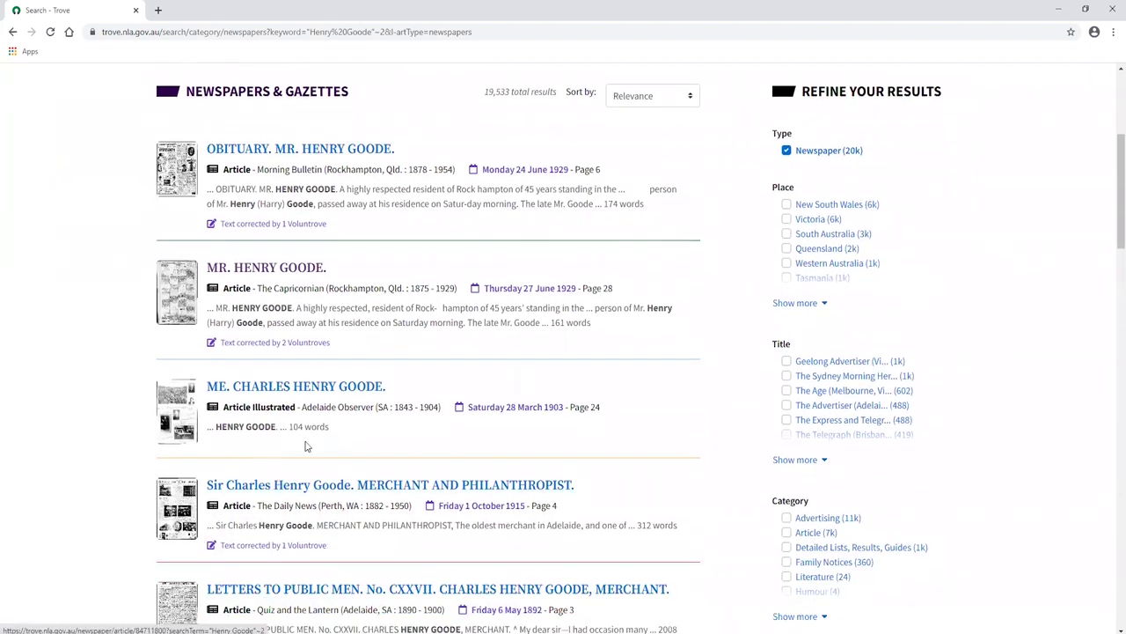
pyautogui.scroll(-1, 264, 442)
pyautogui.scroll(-3, 305, 440)
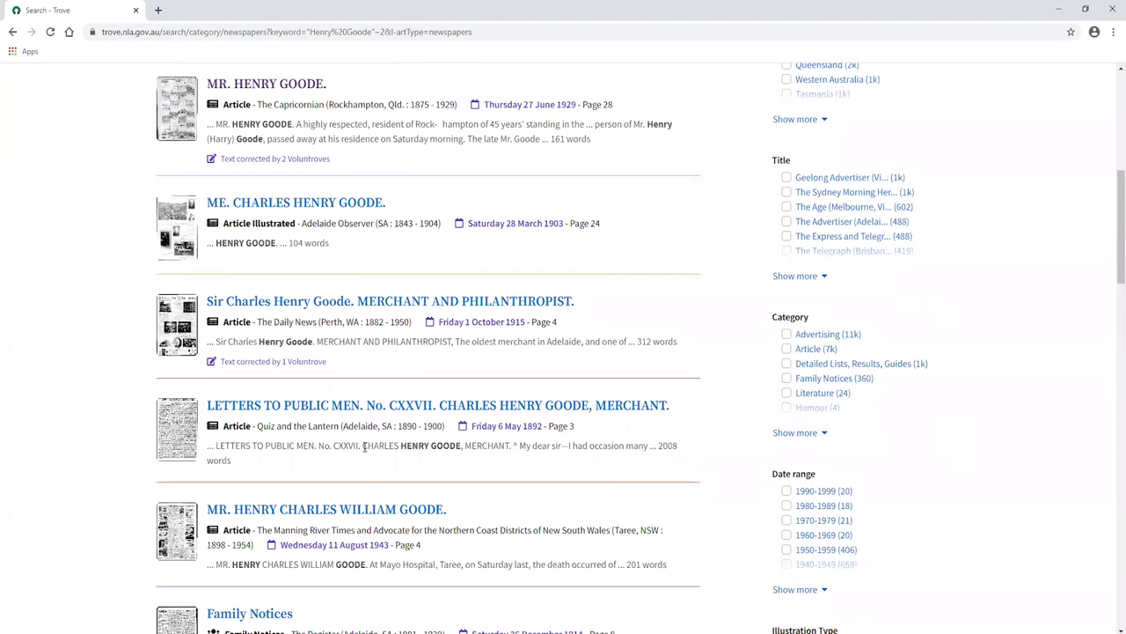
pyautogui.scroll(-2, 364, 445)
pyautogui.scroll(-2, 364, 445)
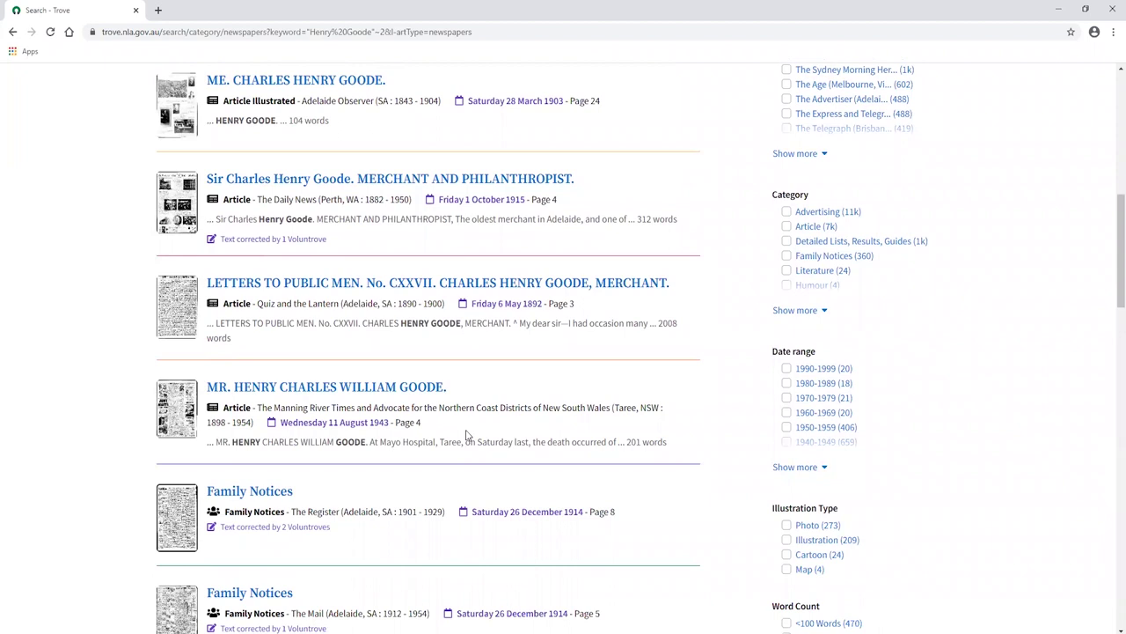
pyautogui.scroll(-1, 525, 386)
pyautogui.scroll(-1, 664, 402)
pyautogui.scroll(6, 660, 402)
pyautogui.scroll(3, 390, 312)
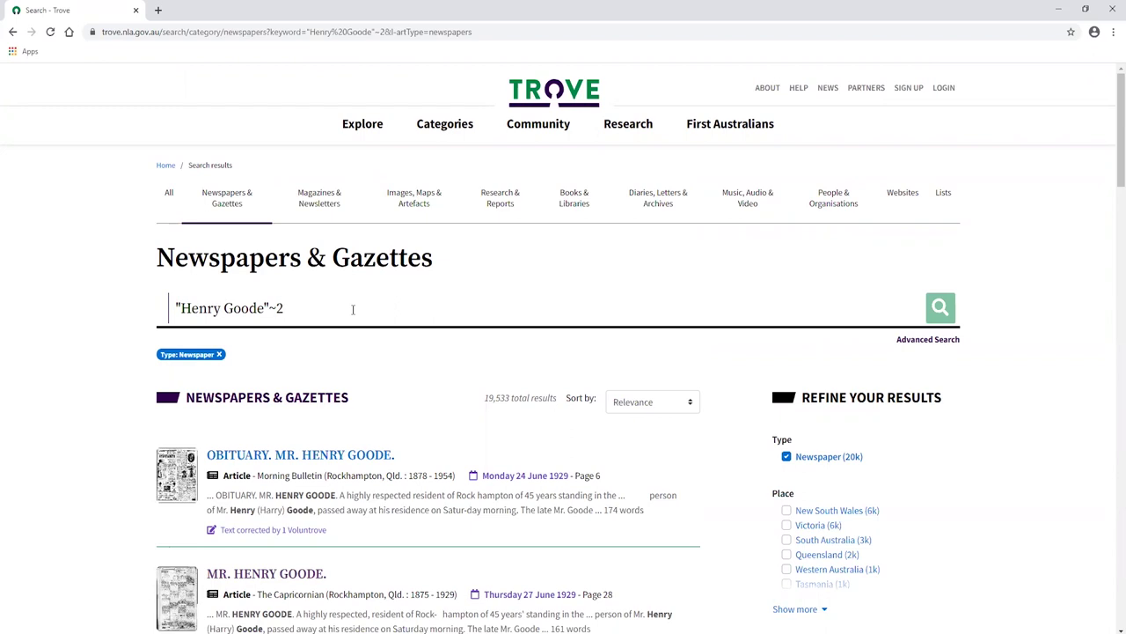
pyautogui.write('NOT')
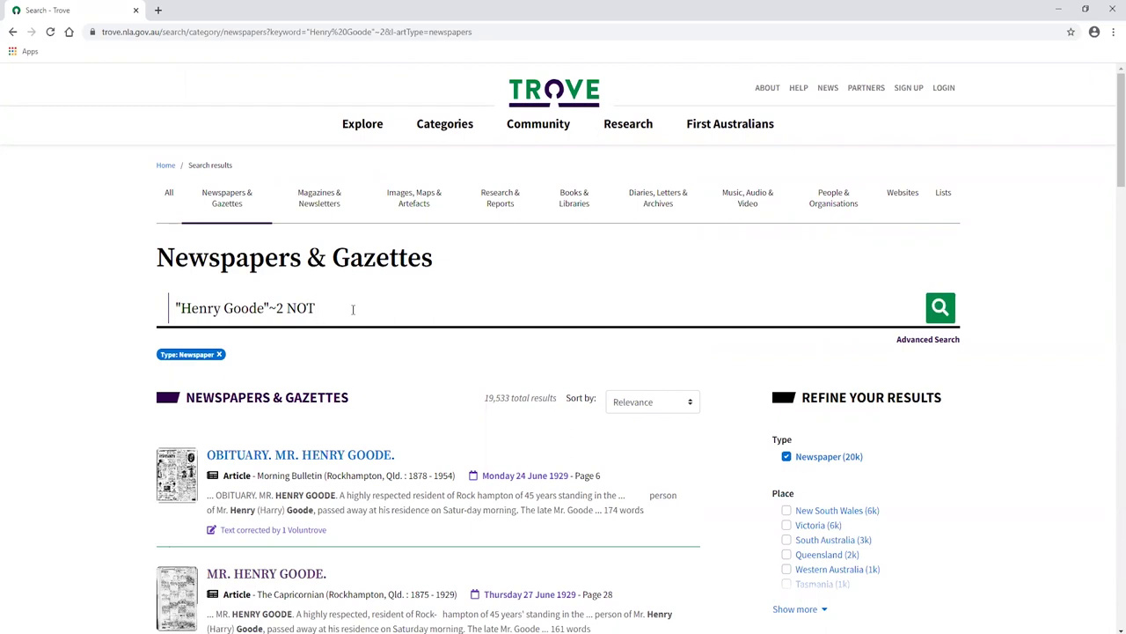
pyautogui.moveTo(288, 308); pyautogui.dragTo(197, 307)
pyautogui.click(360, 307)
pyautogui.write('Charles')
pyautogui.press('Return')
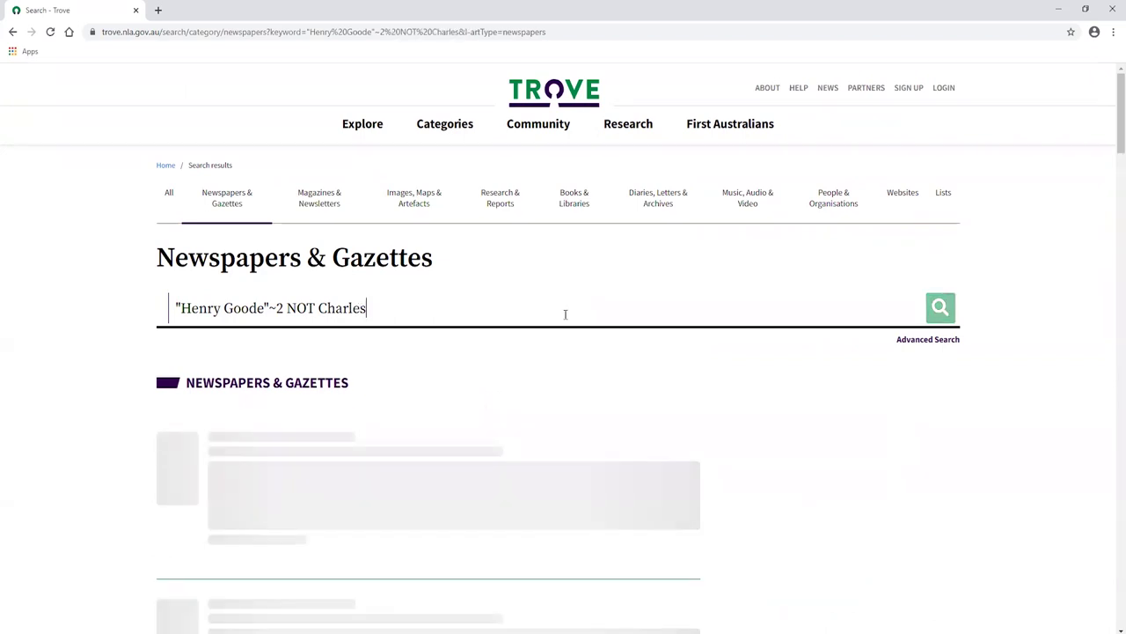
pyautogui.scroll(-2, 501, 352)
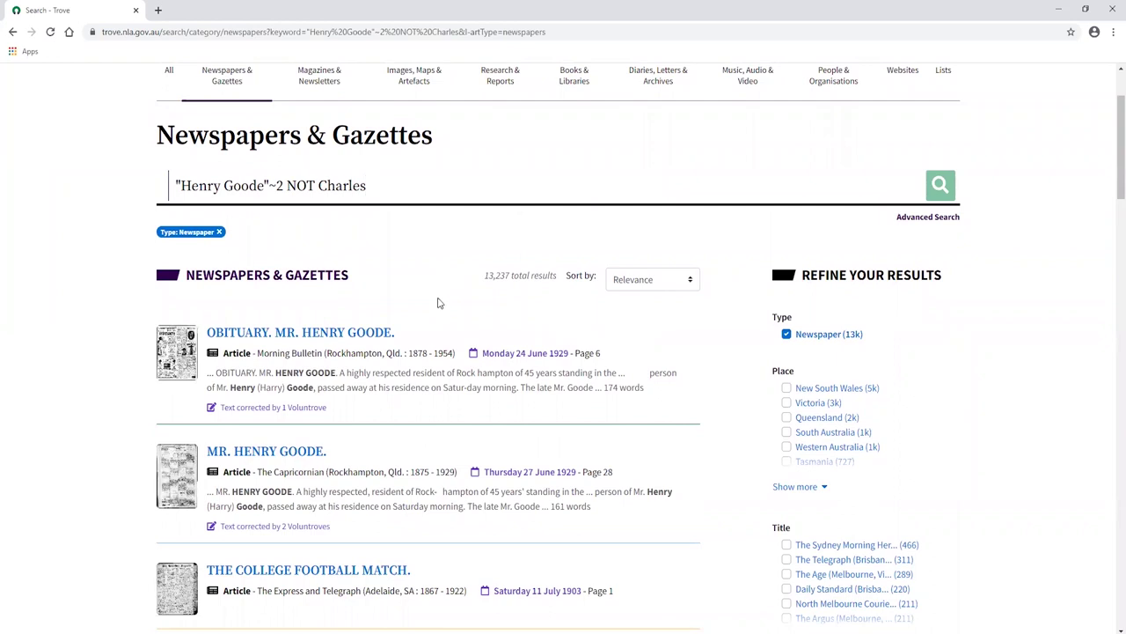
pyautogui.moveTo(174, 185); pyautogui.dragTo(269, 185)
pyautogui.click(269, 185)
pyautogui.moveTo(366, 185)
pyautogui.mouseDown()
pyautogui.moveTo(317, 185)
pyautogui.moveTo(371, 188)
pyautogui.mouseUp()
pyautogui.click(408, 186)
pyautogui.scroll(-4, 407, 310)
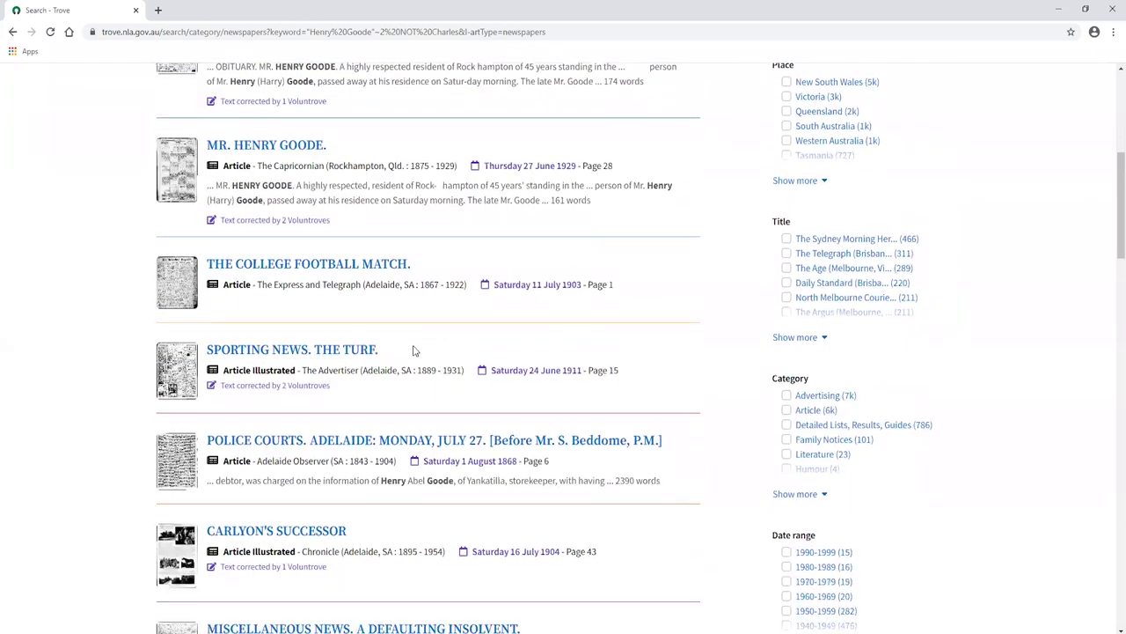
pyautogui.scroll(-1, 414, 350)
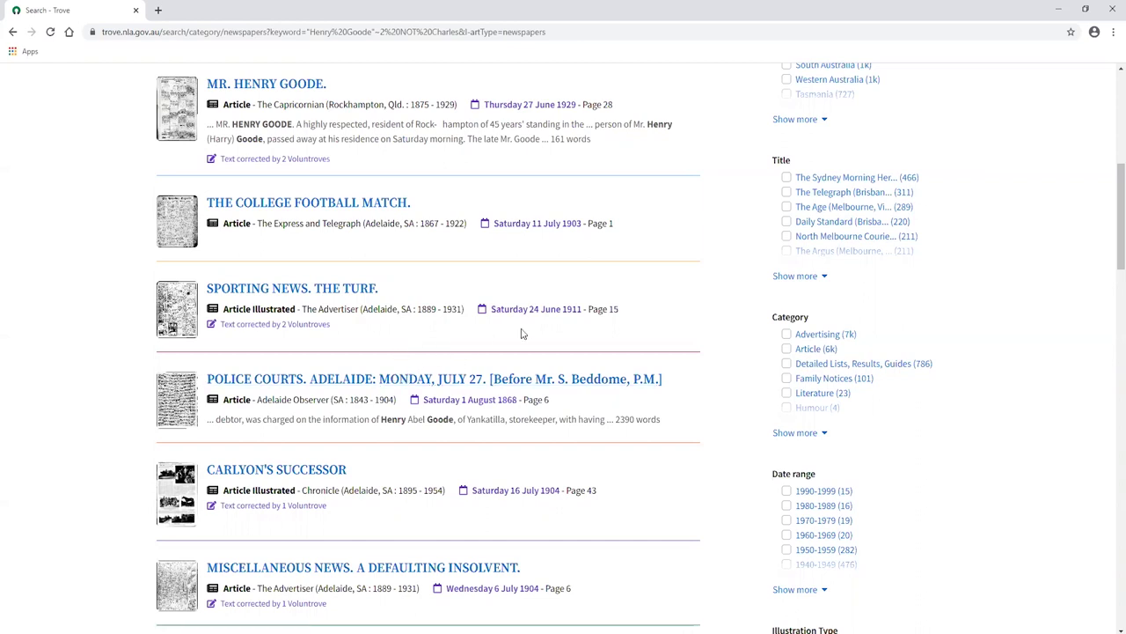
pyautogui.scroll(4, 442, 333)
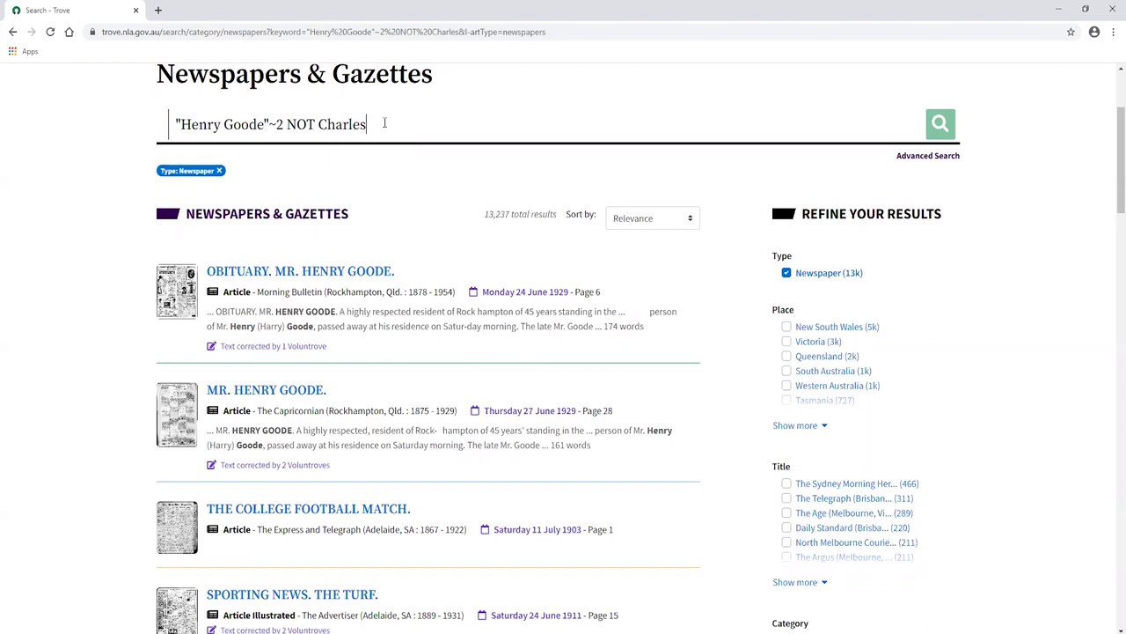
pyautogui.moveTo(384, 125); pyautogui.dragTo(286, 124)
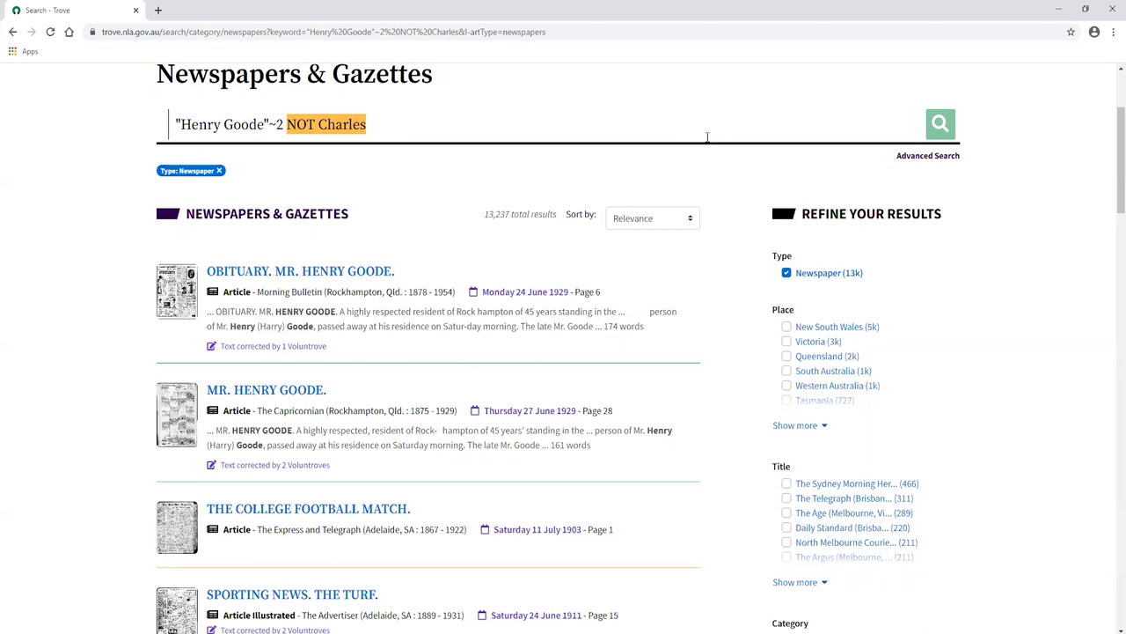
pyautogui.press('BackSpace')
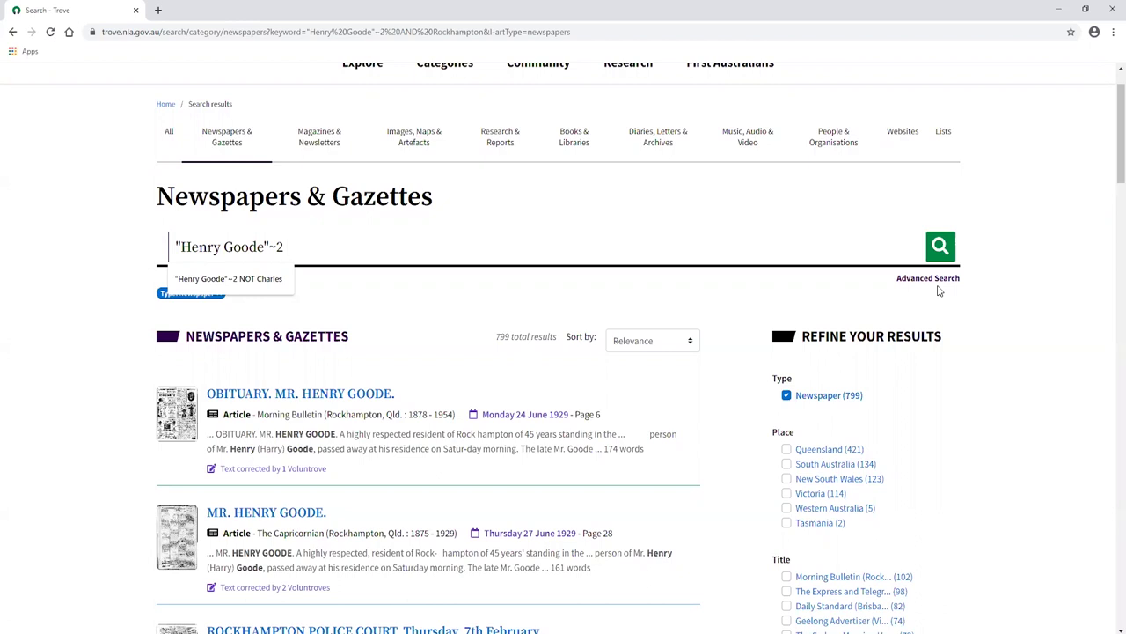
# Step: Add OR "H. Goode"~2 to the query and search, returning 641,370 results
pyautogui.write('OR "')
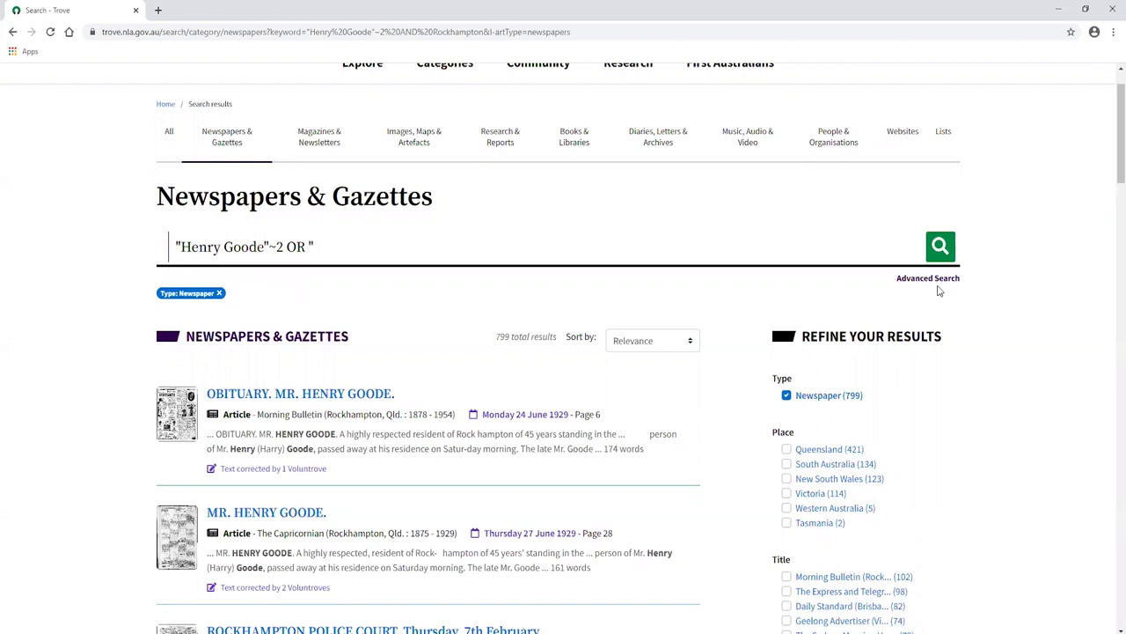
pyautogui.write('H. Goode"~2')
pyautogui.press('Return')
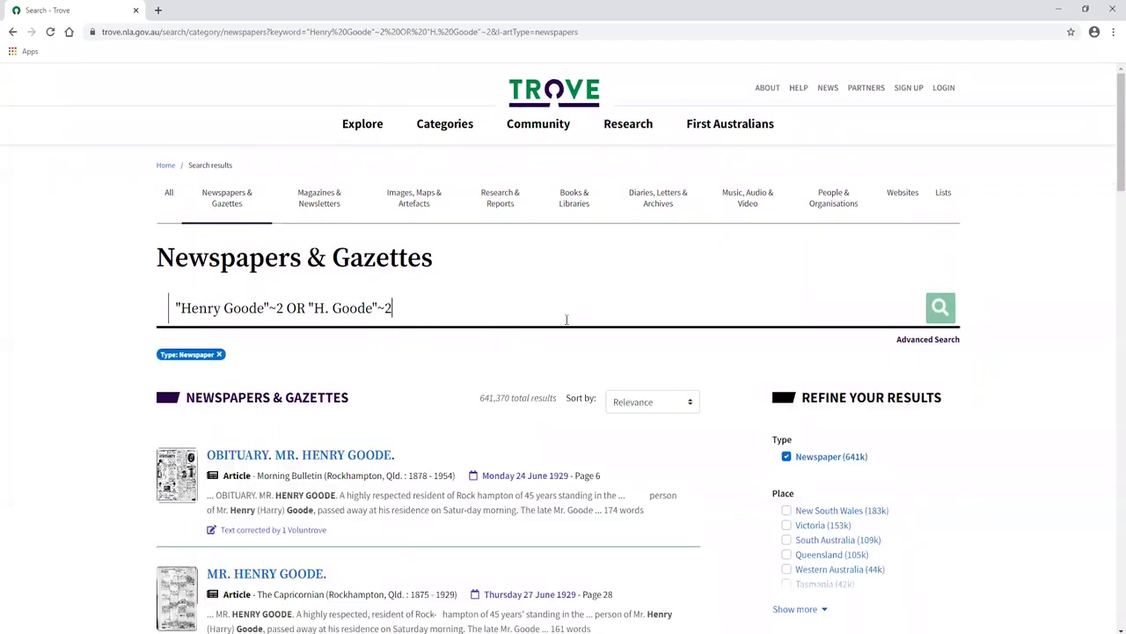
pyautogui.scroll(-1, 528, 322)
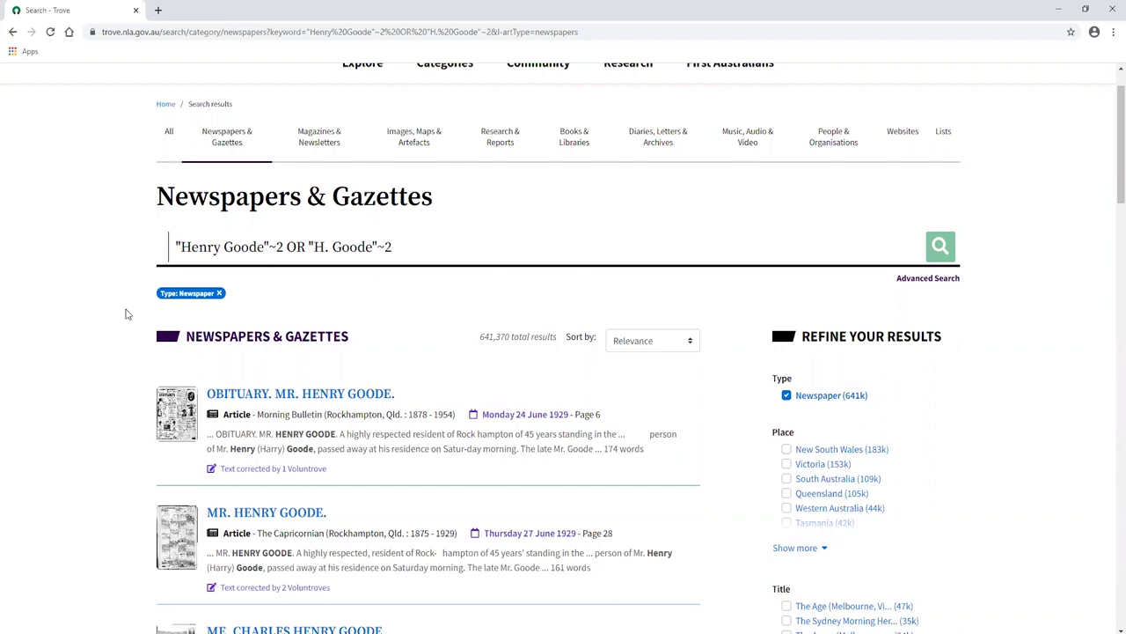
pyautogui.moveTo(172, 247); pyautogui.dragTo(419, 251)
pyautogui.click(277, 249)
pyautogui.click(419, 250)
pyautogui.scroll(-1, 347, 249)
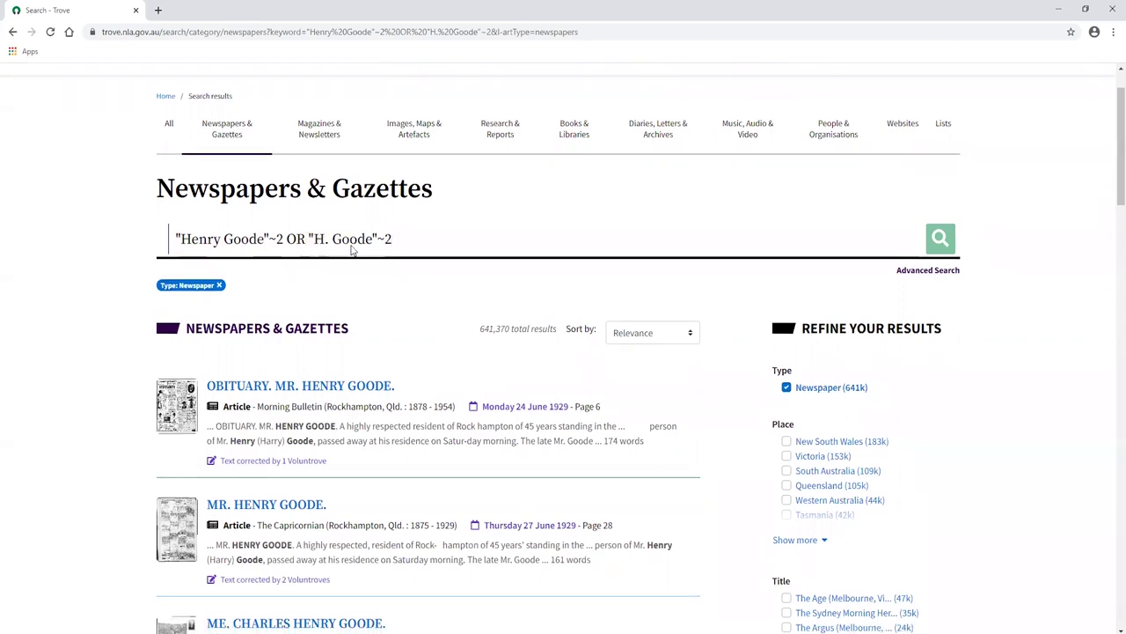
pyautogui.press('BackSpace')
pyautogui.press('BackSpace')
pyautogui.press('BackSpace')
pyautogui.press('BackSpace')
pyautogui.press('BackSpace')
pyautogui.press('BackSpace')
pyautogui.press('BackSpace')
pyautogui.press('BackSpace')
pyautogui.press('BackSpace')
pyautogui.press('BackSpace')
pyautogui.press('BackSpace')
pyautogui.press('BackSpace')
pyautogui.press('BackSpace')
pyautogui.press('BackSpace')
pyautogui.press('BackSpace')
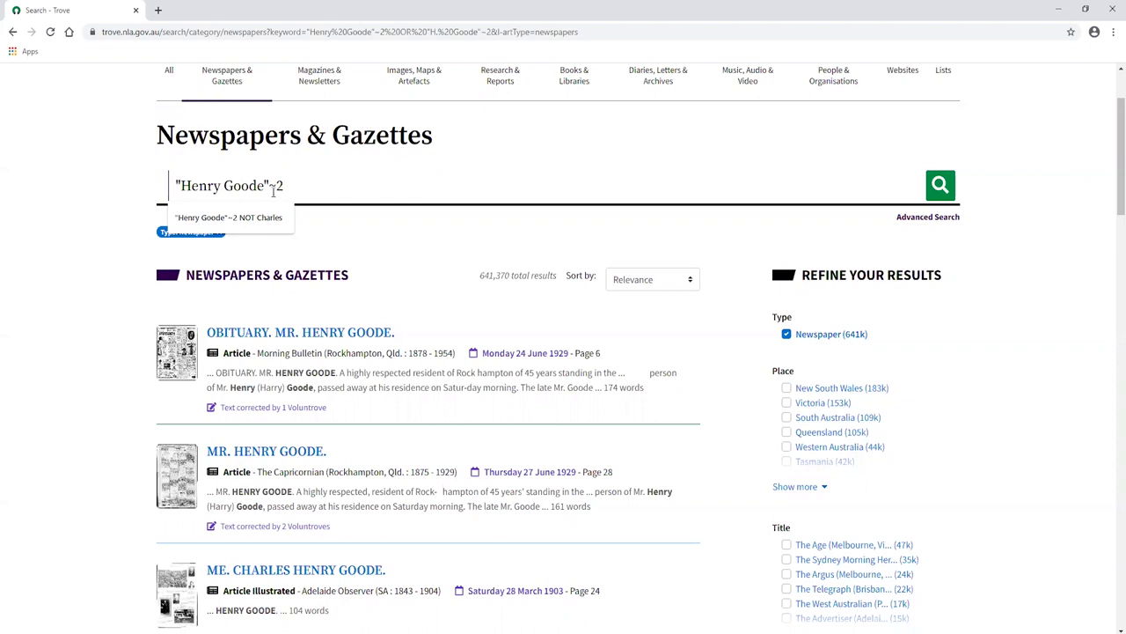
# Step: Add AND Rockhampton to the query and search, narrowing results to 799
pyautogui.moveTo(287, 186); pyautogui.dragTo(207, 185)
pyautogui.click(407, 195)
pyautogui.write('AND Roc')
pyautogui.press('BackSpace')
pyautogui.press('BackSpace')
pyautogui.write('o')
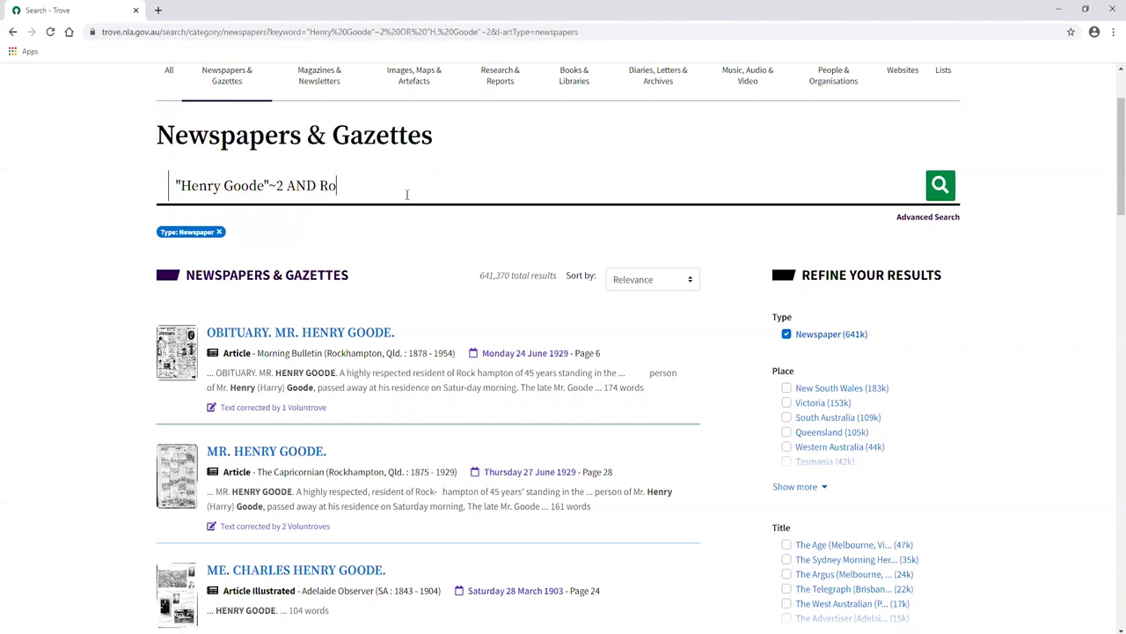
pyautogui.write('ckhampton')
pyautogui.press('Return')
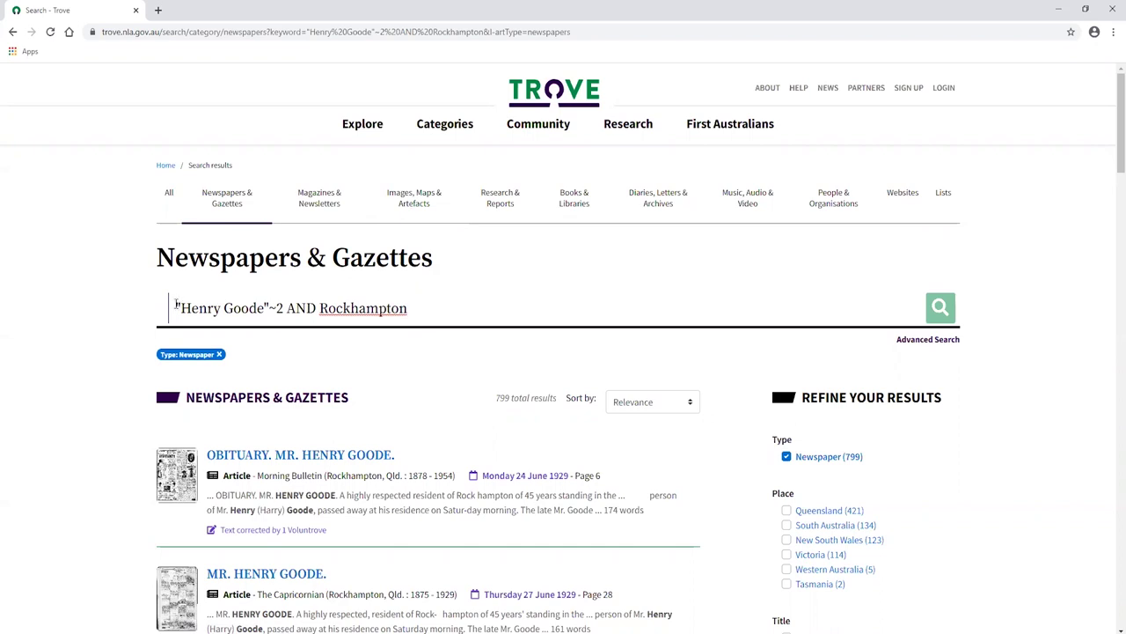
pyautogui.moveTo(176, 303); pyautogui.dragTo(291, 308)
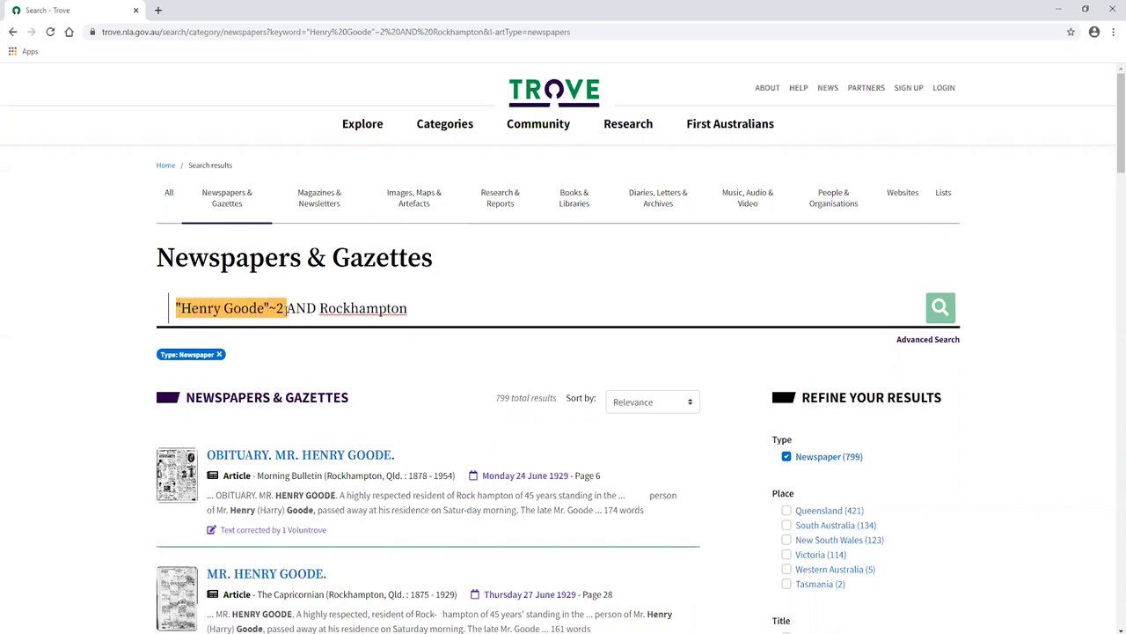
pyautogui.click(288, 308)
pyautogui.keyDown('shift'); pyautogui.click(444, 310); pyautogui.keyUp('shift')
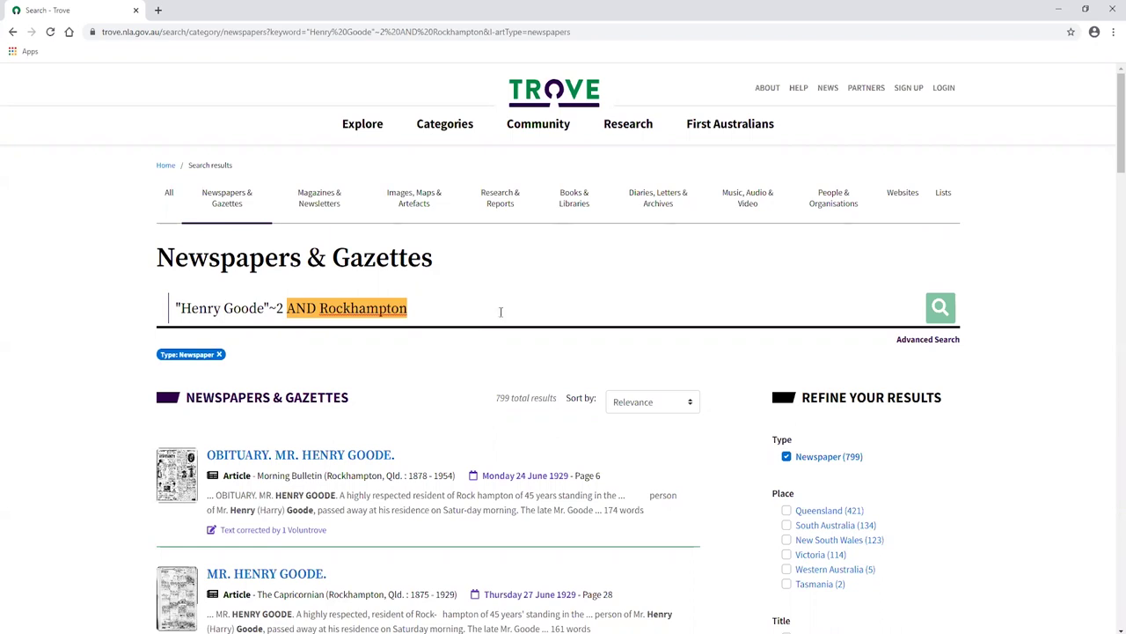
# Step: Append AND Photographer to the query and search, reducing results to 169
pyautogui.click(441, 313)
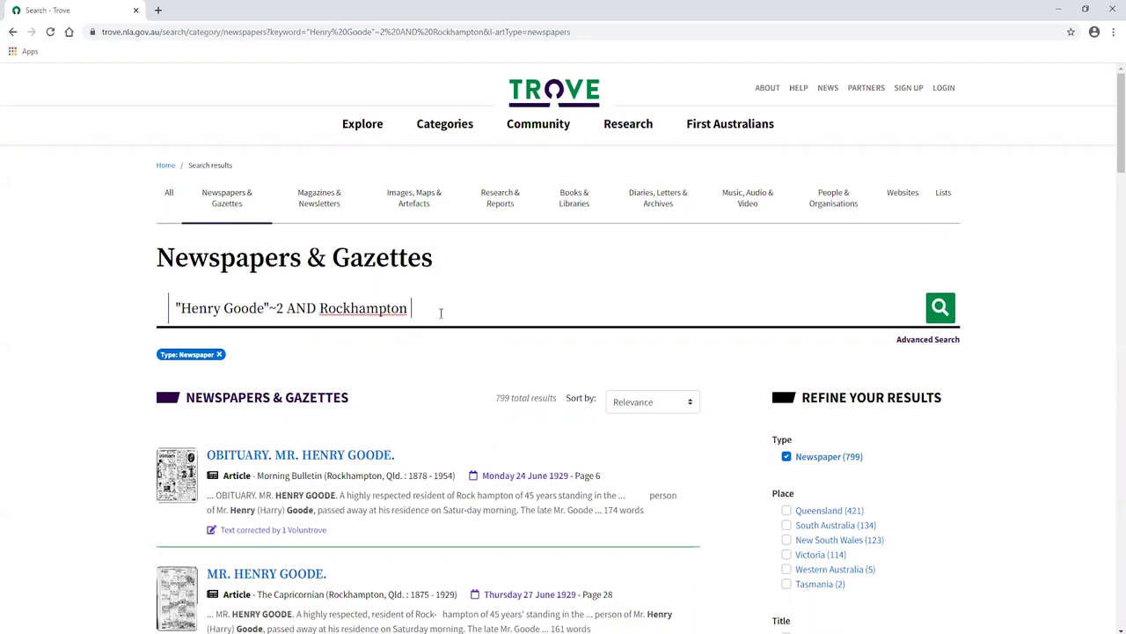
pyautogui.write('AND Photographer')
pyautogui.press('Return')
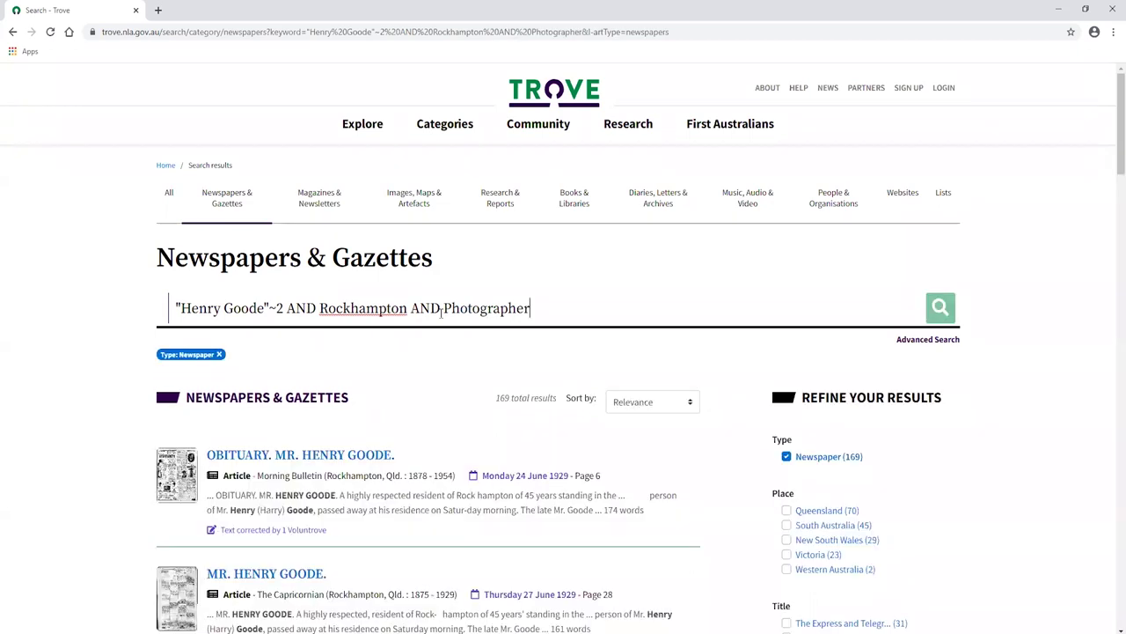
pyautogui.scroll(-2, 525, 358)
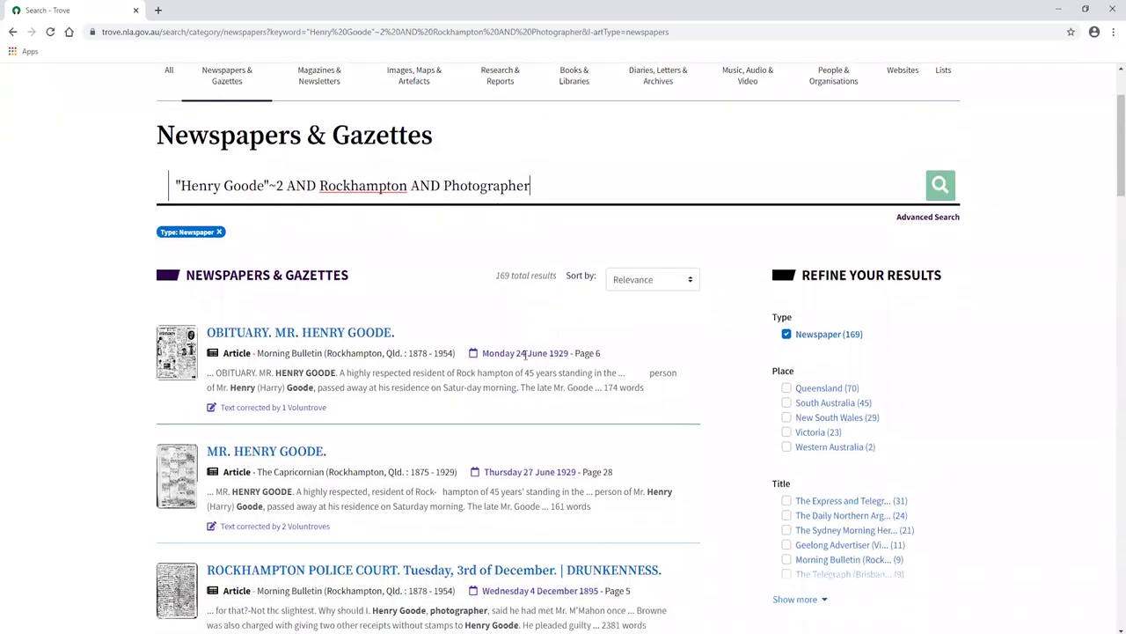
pyautogui.scroll(-1, 525, 357)
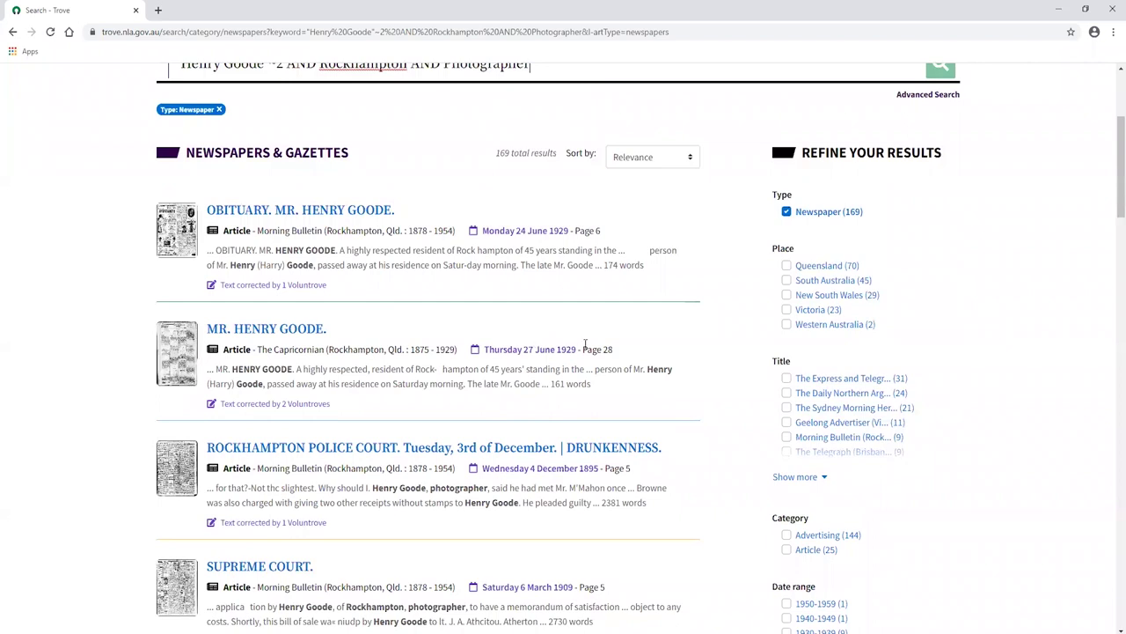
pyautogui.scroll(3, 585, 343)
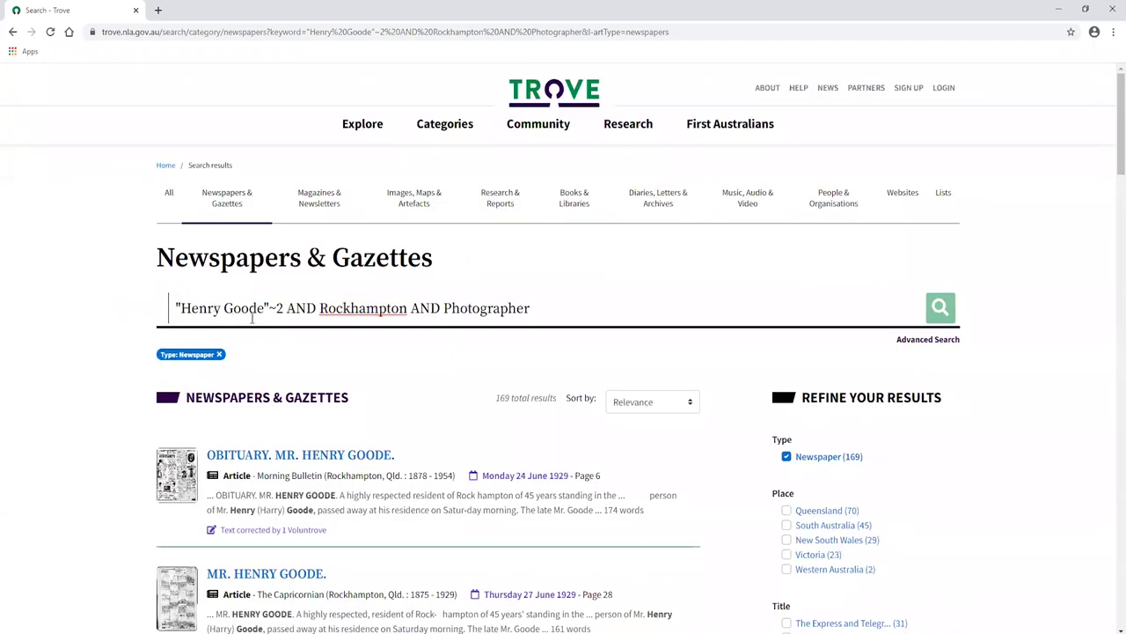
pyautogui.moveTo(285, 308); pyautogui.dragTo(392, 308)
pyautogui.click(391, 308)
pyautogui.scroll(-2, 600, 307)
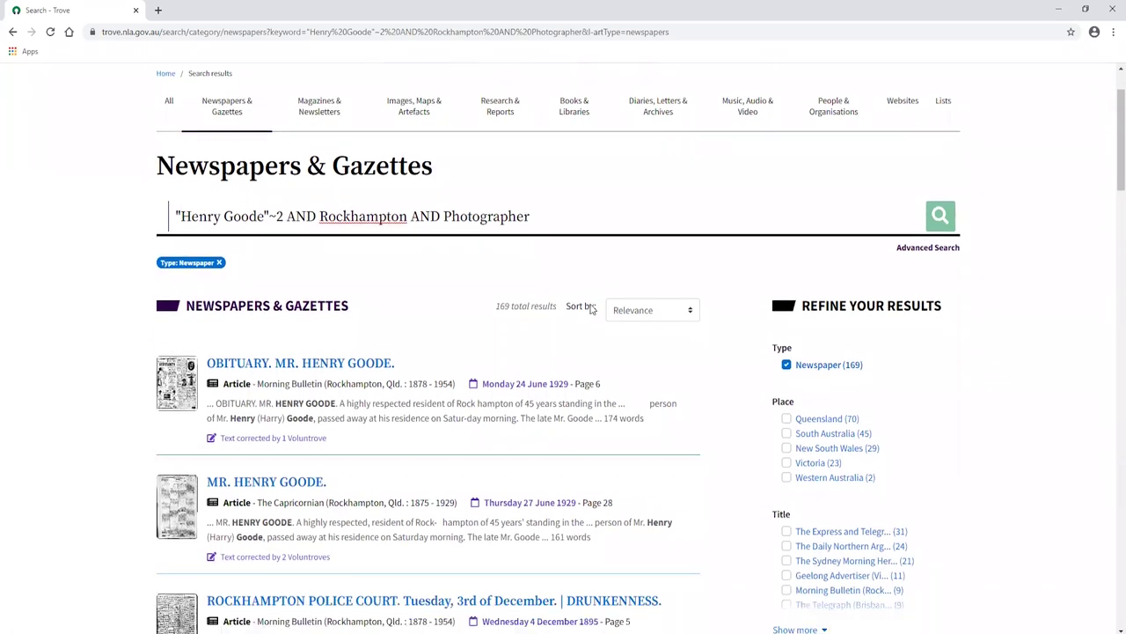
pyautogui.scroll(-2, 569, 306)
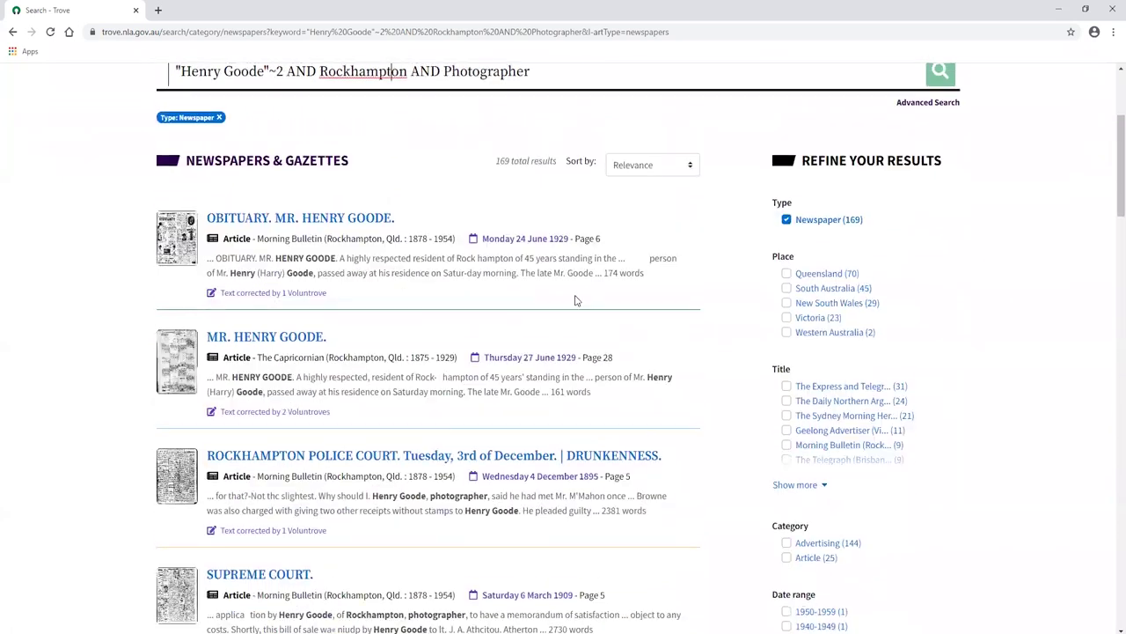
pyautogui.scroll(1, 566, 299)
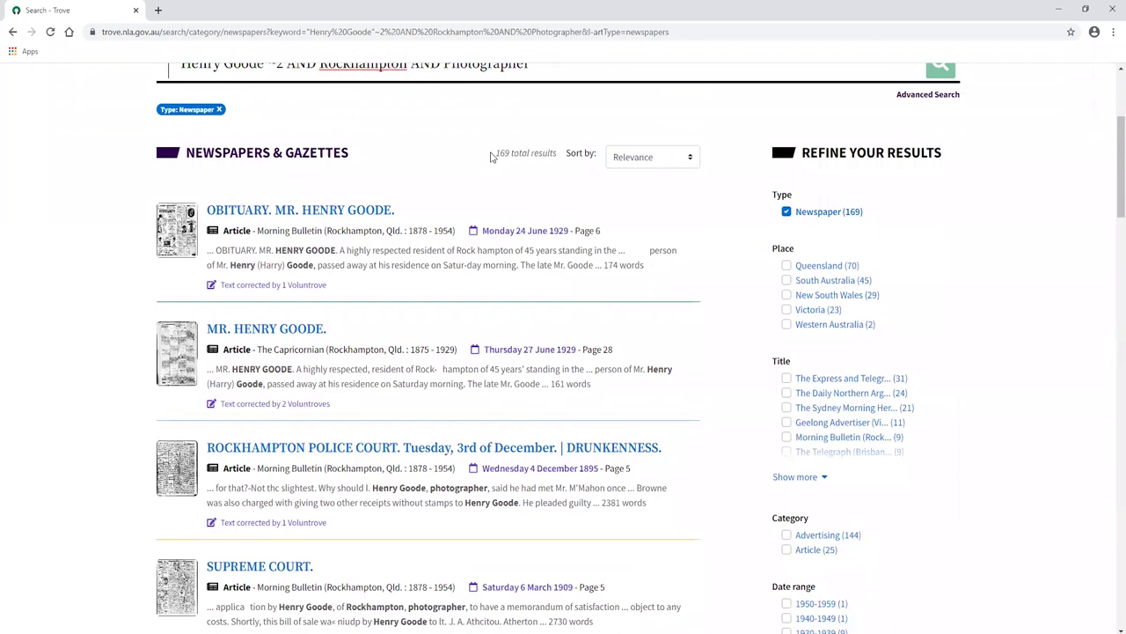
pyautogui.scroll(2, 385, 169)
pyautogui.moveTo(410, 185); pyautogui.dragTo(441, 185)
pyautogui.click(442, 185)
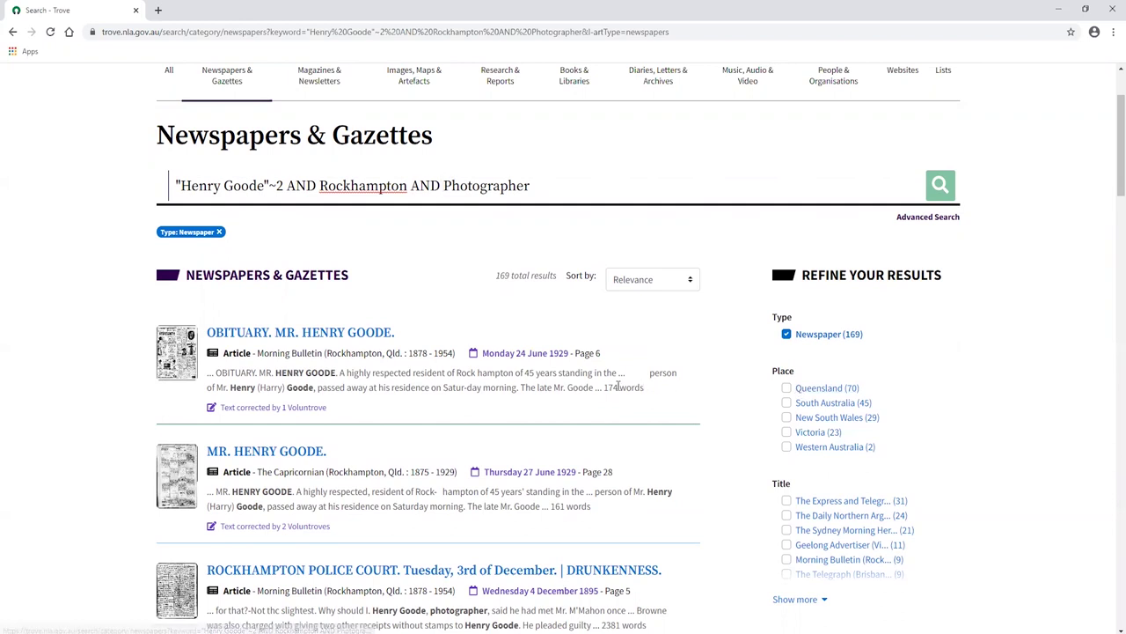
pyautogui.scroll(-2, 617, 386)
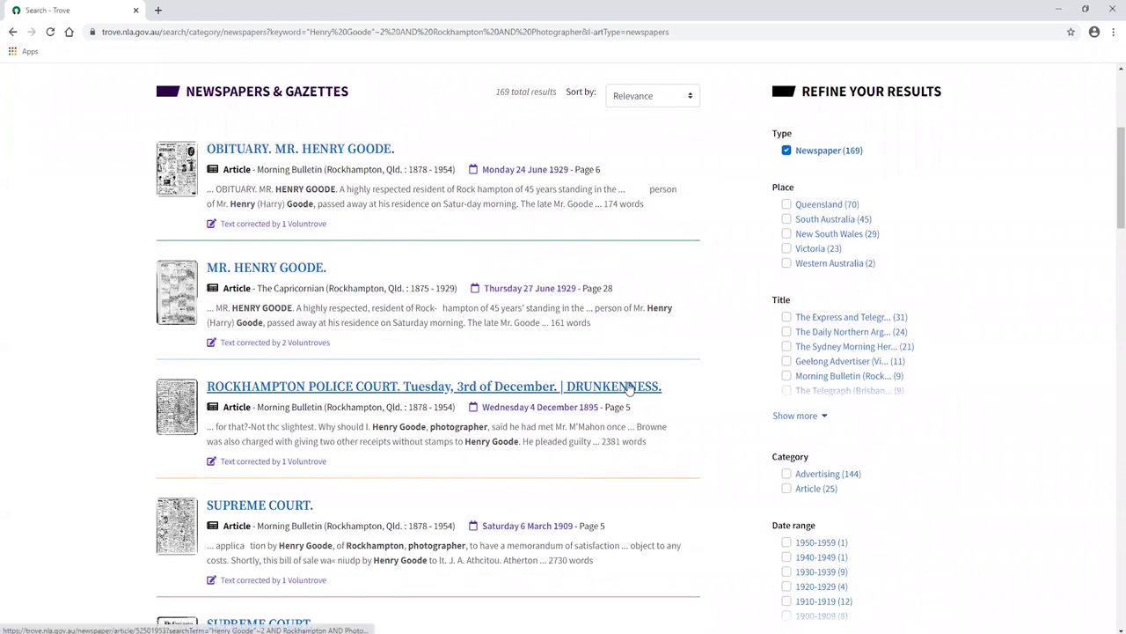
pyautogui.scroll(2, 607, 389)
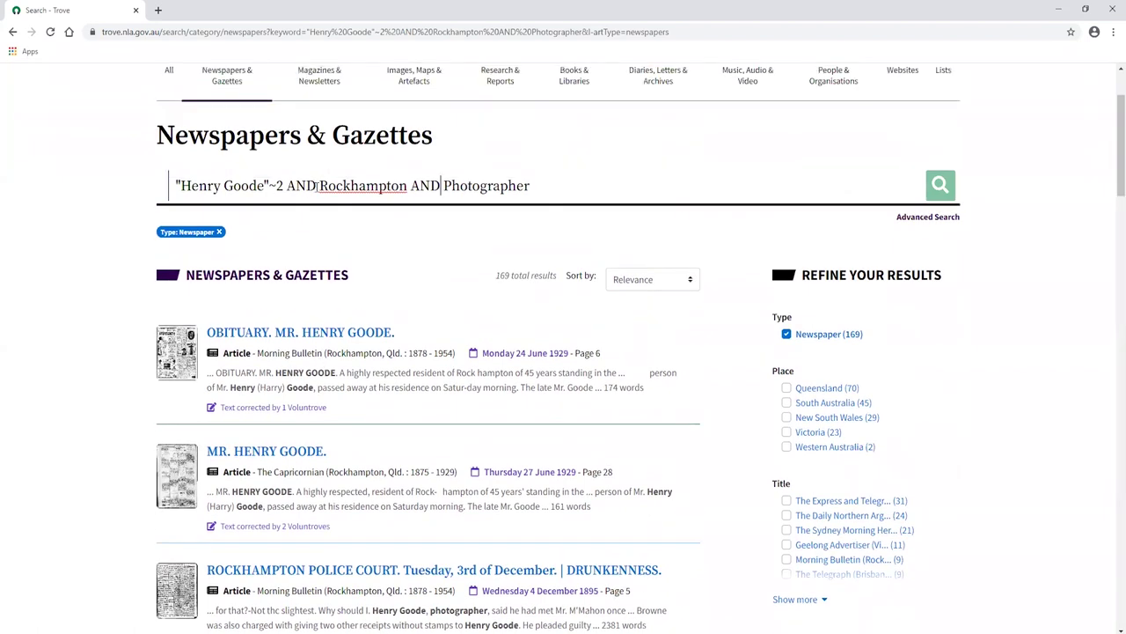
# Step: Replace both ANDs with + signs, searching "Henry Goode"~2 +Rockhampton +Photographer
pyautogui.doubleClick(301, 185)
pyautogui.press('BackSpace')
pyautogui.press('Return')
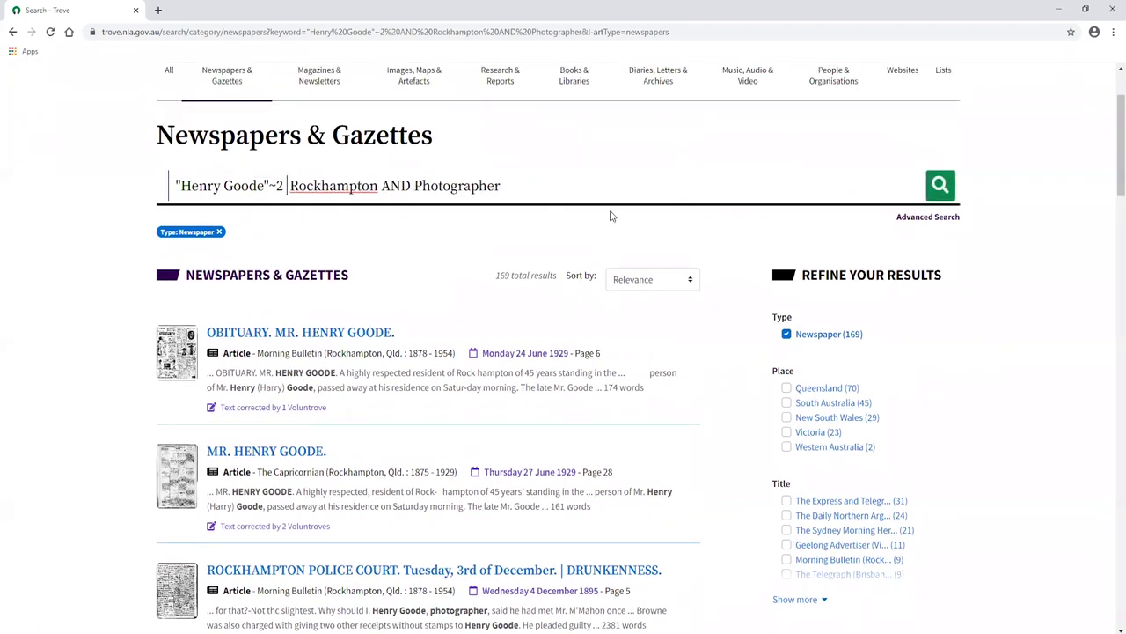
pyautogui.write('+')
pyautogui.press('Right')
pyautogui.press('Right')
pyautogui.press('Right')
pyautogui.press('Right')
pyautogui.press('Right')
pyautogui.press('Right')
pyautogui.press('Right')
pyautogui.press('Right')
pyautogui.press('Right')
pyautogui.press('Right')
pyautogui.press('Right')
pyautogui.press('Right')
pyautogui.press('Delete')
pyautogui.press('Delete')
pyautogui.press('Delete')
pyautogui.press('Delete')
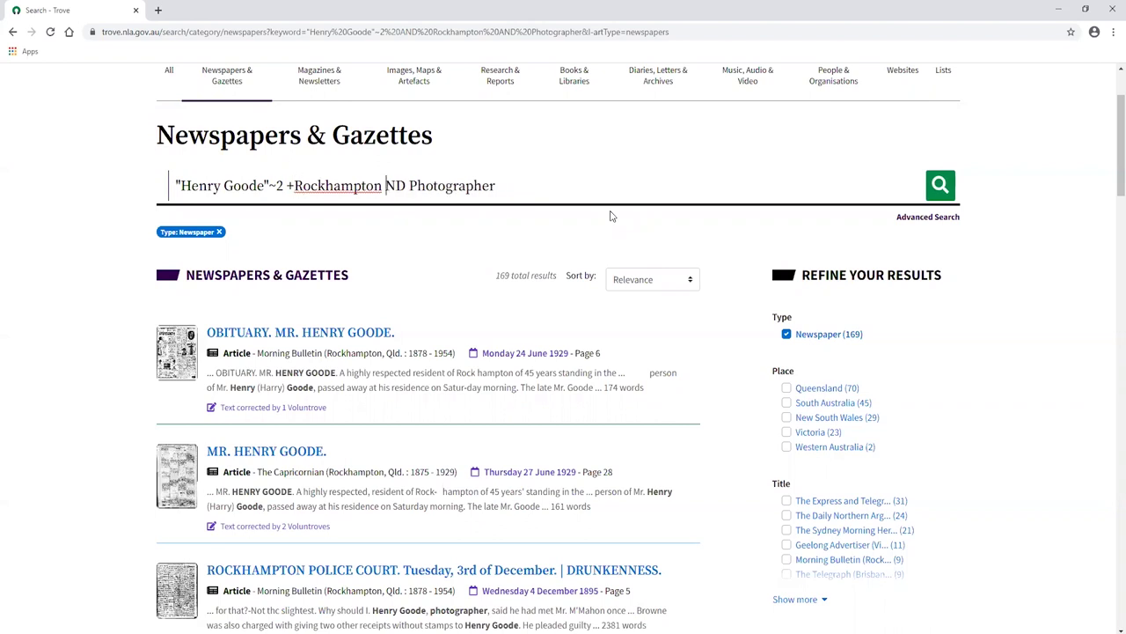
pyautogui.write('+')
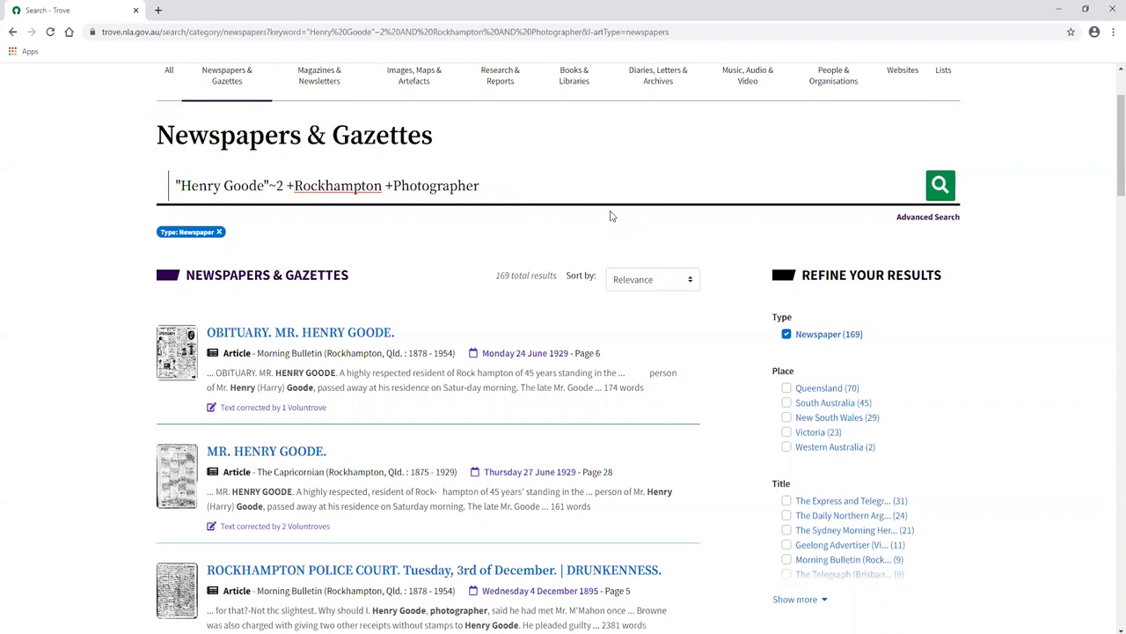
pyautogui.press('Return')
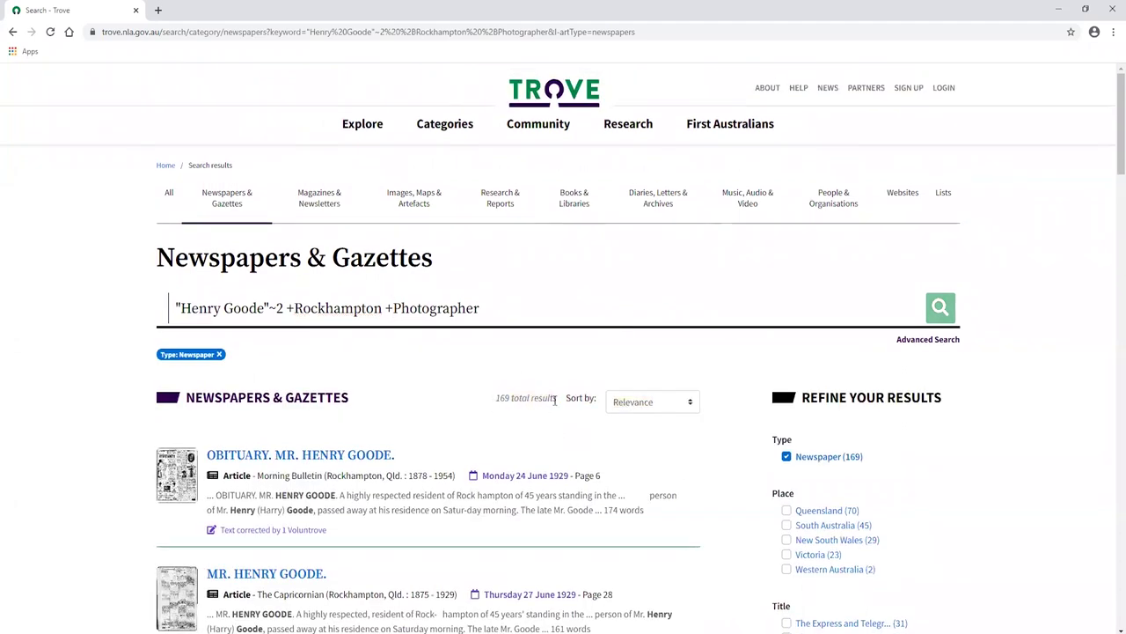
# Step: Remove the + signs and rerun as "Henry Goode"~2 Rockhampton Photographer, still 169 results
pyautogui.click(293, 307)
pyautogui.press('BackSpace')
pyautogui.click(385, 307)
pyautogui.press('BackSpace')
pyautogui.press('Return')
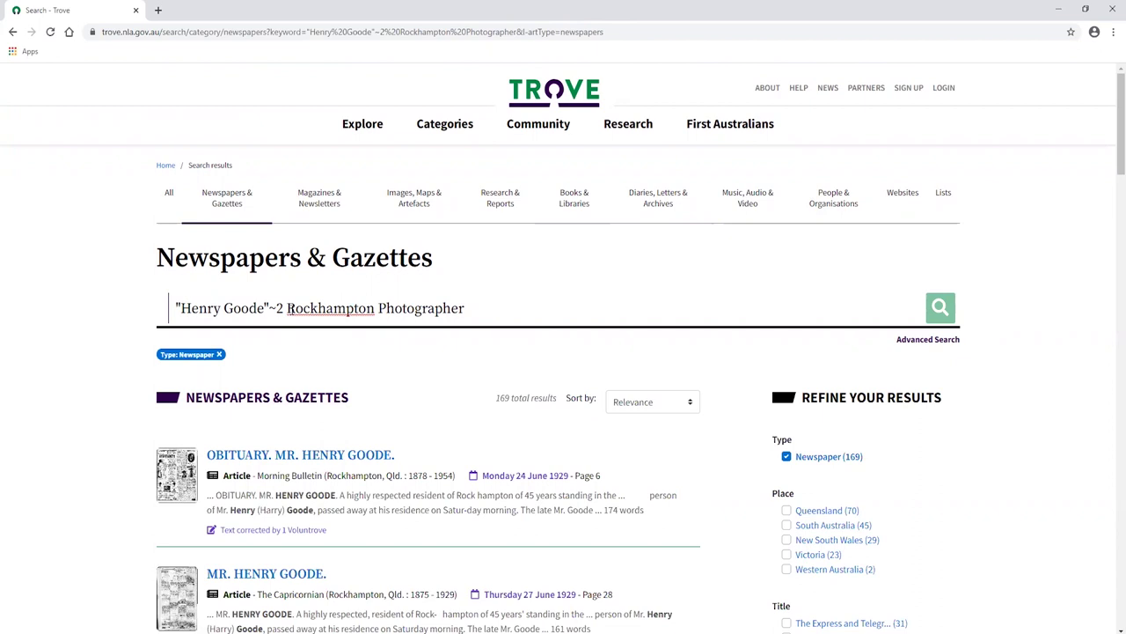
# Step: Highlight the "Henry Goode"~2 phrase, then the Rockhampton and Photographer terms
pyautogui.moveTo(284, 308); pyautogui.dragTo(208, 308)
pyautogui.click(287, 308)
pyautogui.moveTo(287, 308); pyautogui.dragTo(423, 308)
pyautogui.click(430, 308)
# Step: Restore AND before Rockhampton and Photographer, then delete AND Rockhampton AND Photographer
pyautogui.click(287, 308)
pyautogui.write('AND')
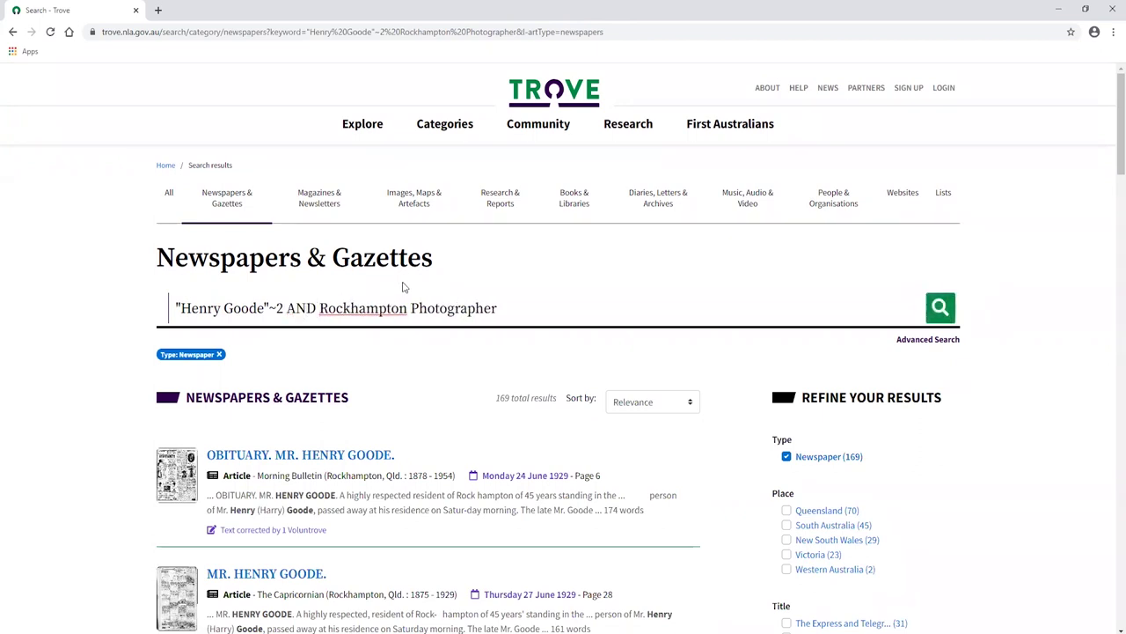
pyautogui.click(411, 308)
pyautogui.write('AND')
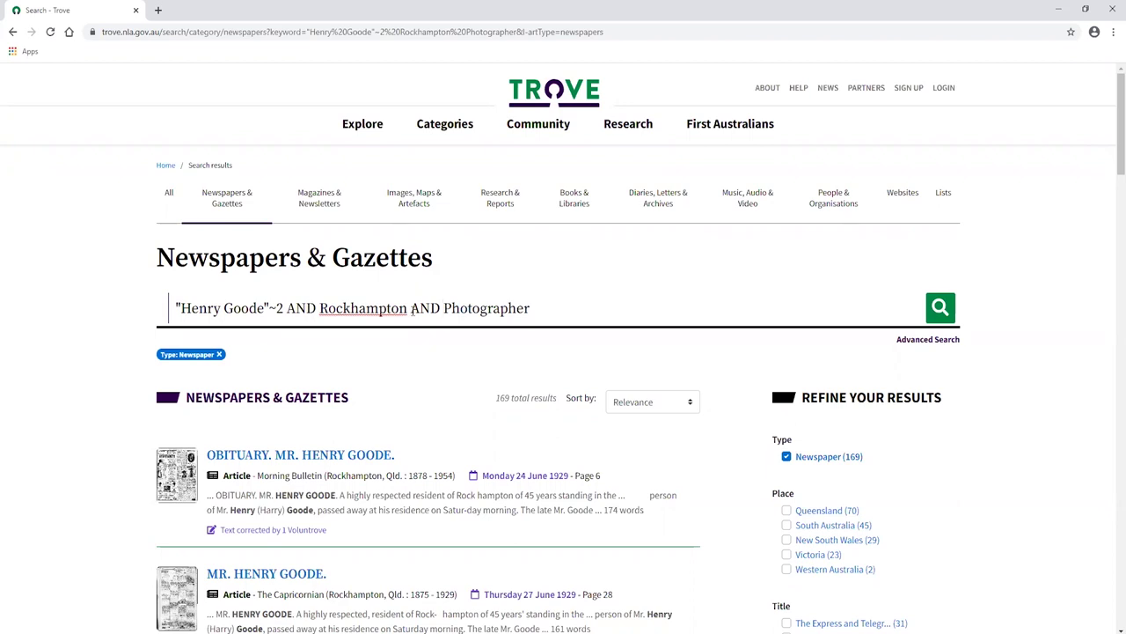
pyautogui.moveTo(531, 308); pyautogui.dragTo(289, 308)
pyautogui.press('BackSpace')
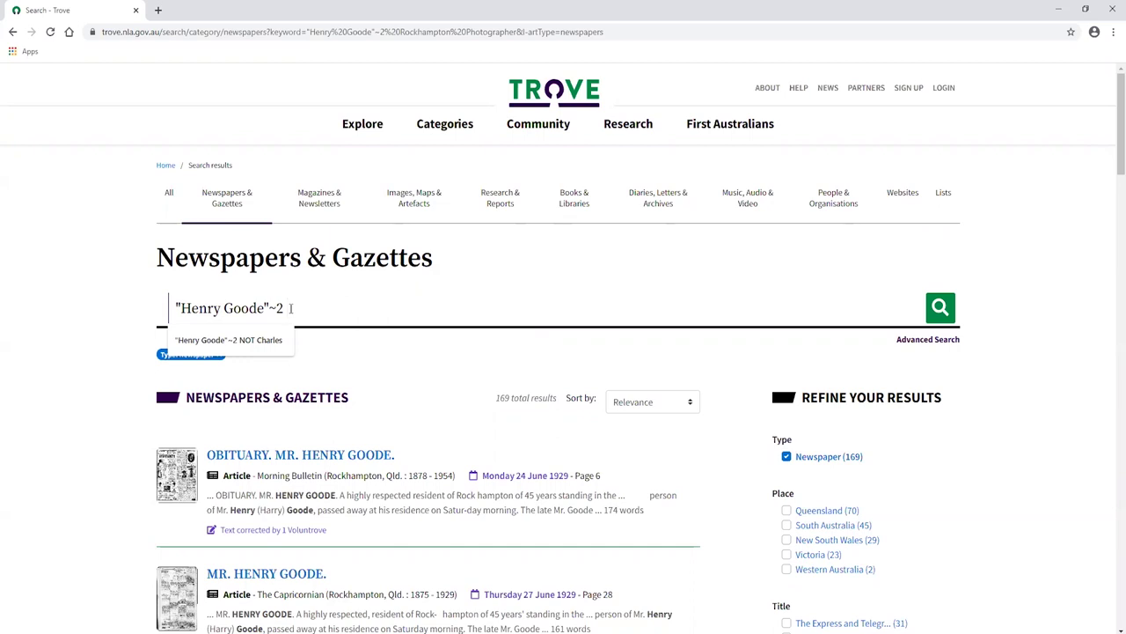
pyautogui.write('or')
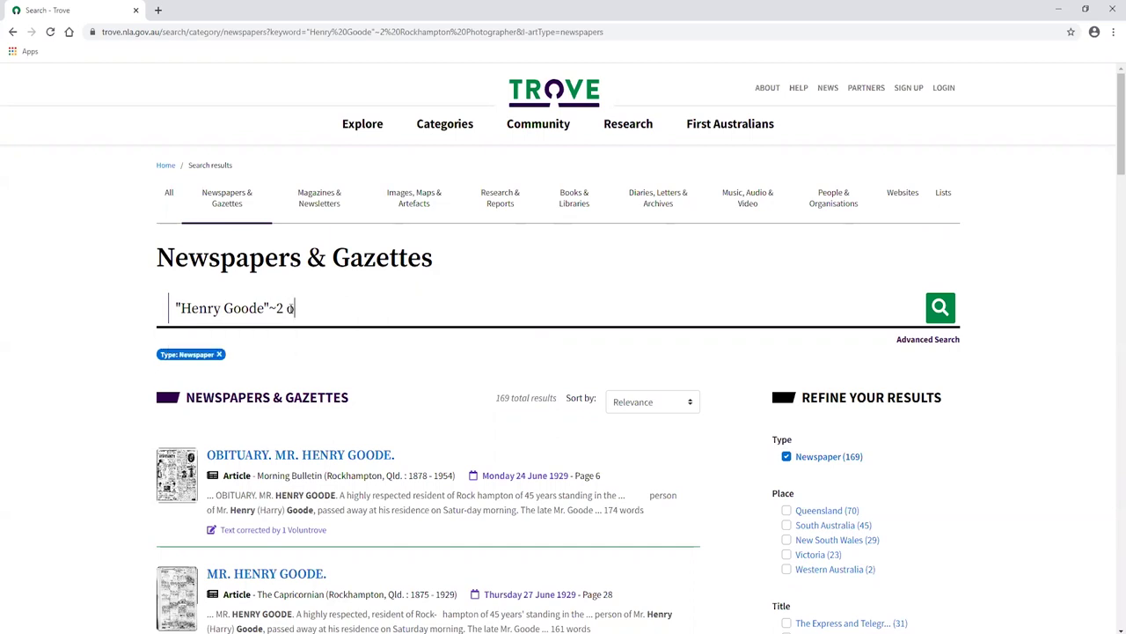
pyautogui.press('BackSpace')
pyautogui.press('BackSpace')
pyautogui.write('OR "H. Goode"')
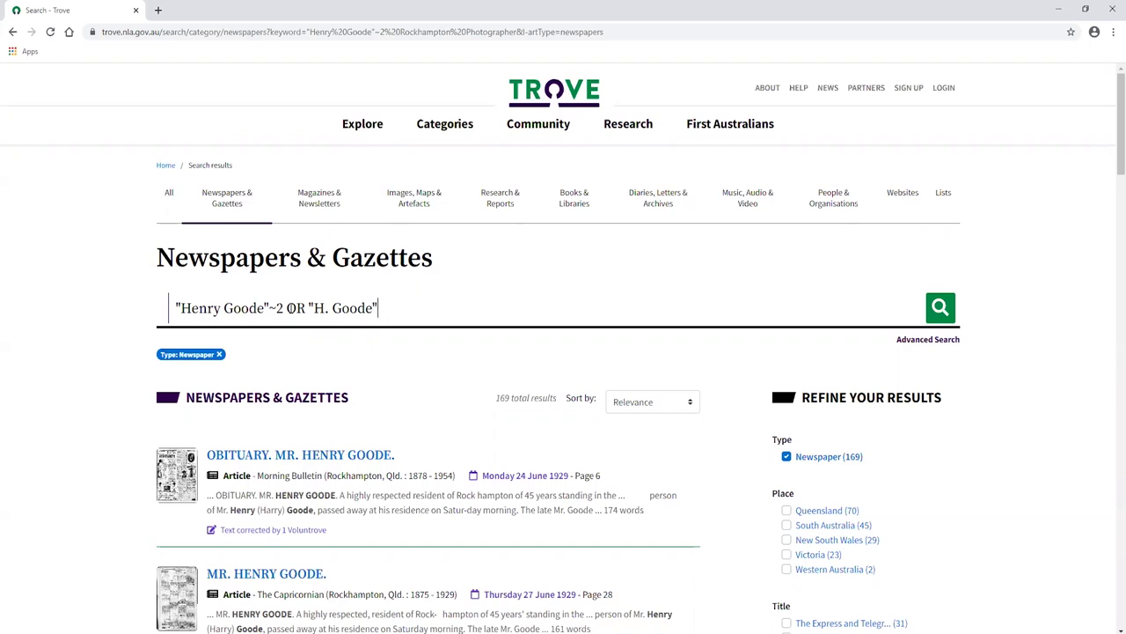
pyautogui.write(' AND Rockhampton')
pyautogui.press('Return')
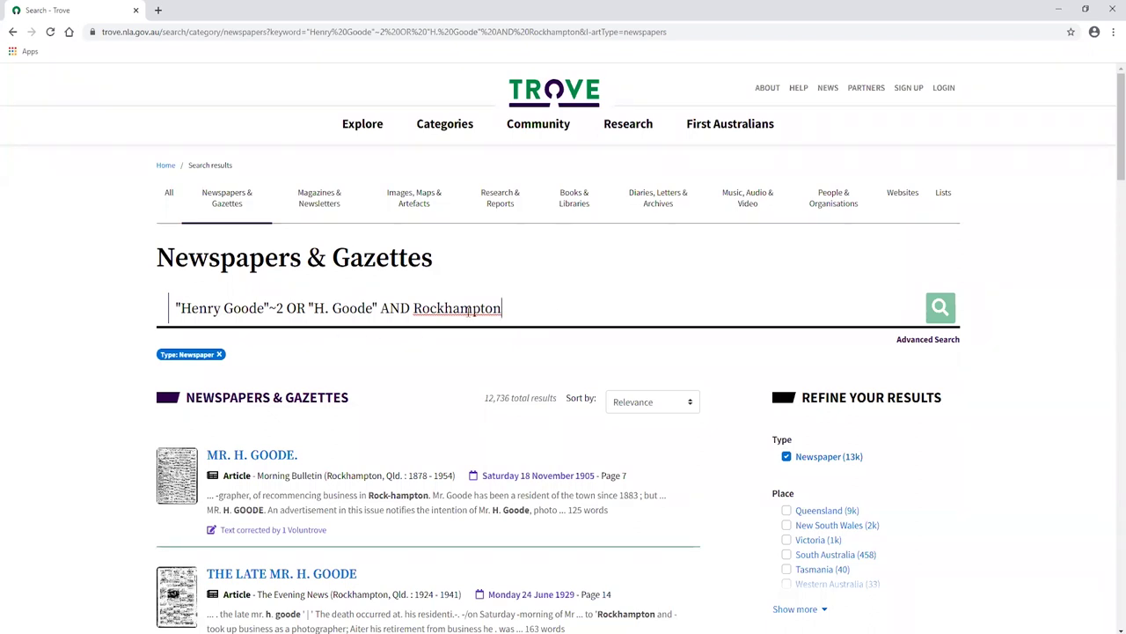
pyautogui.click(273, 308)
pyautogui.click(172, 305)
pyautogui.write('(')
pyautogui.click(385, 307)
pyautogui.write(')')
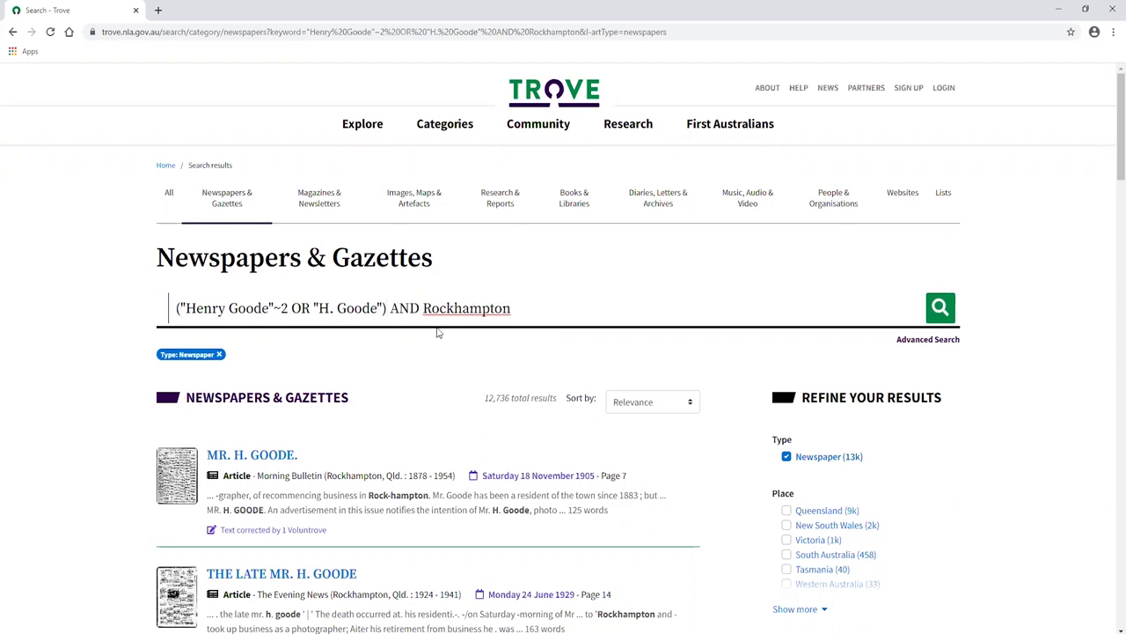
pyautogui.press('Return')
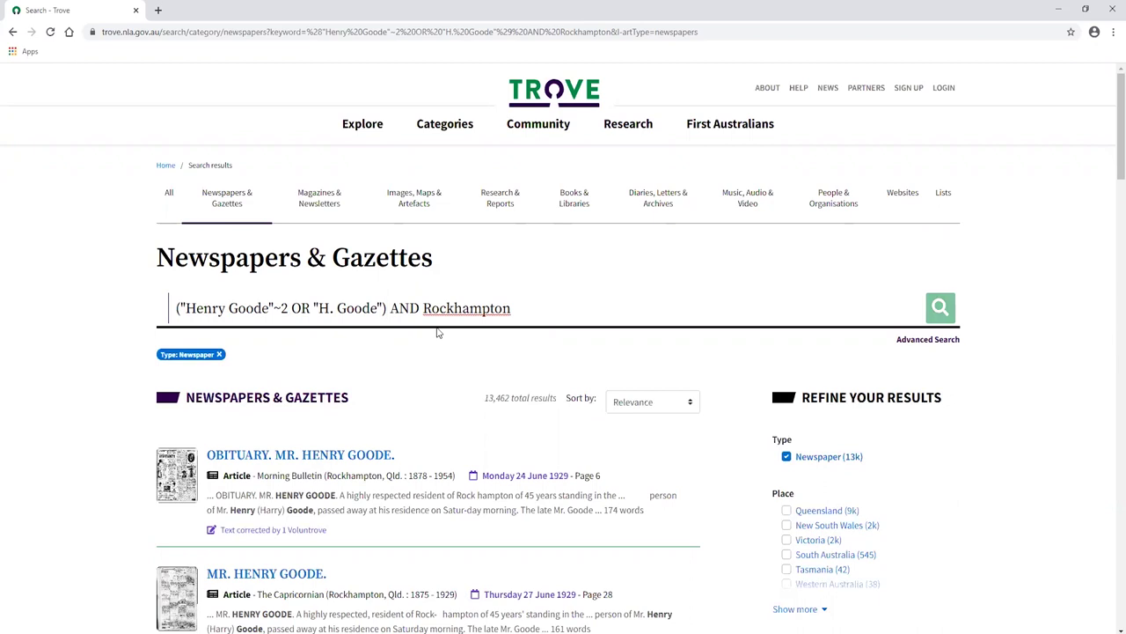
pyautogui.moveTo(181, 308); pyautogui.dragTo(287, 308)
pyautogui.click(291, 308)
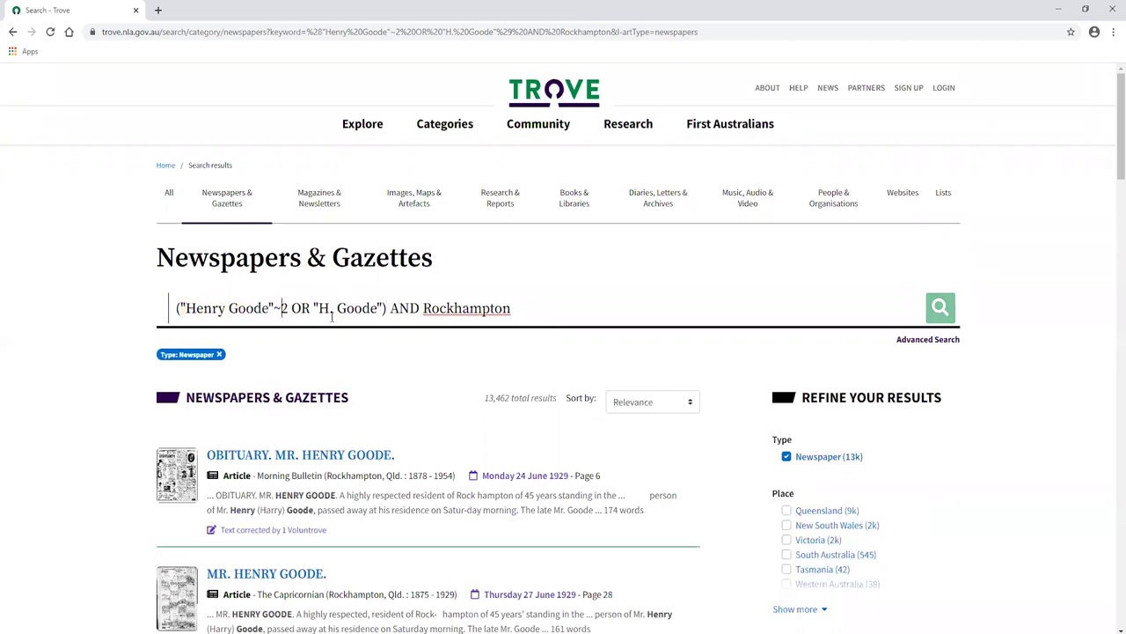
pyautogui.click(509, 308)
pyautogui.moveTo(314, 308); pyautogui.dragTo(524, 315)
pyautogui.click(362, 308)
pyautogui.click(525, 314)
pyautogui.moveTo(526, 312); pyautogui.dragTo(230, 300)
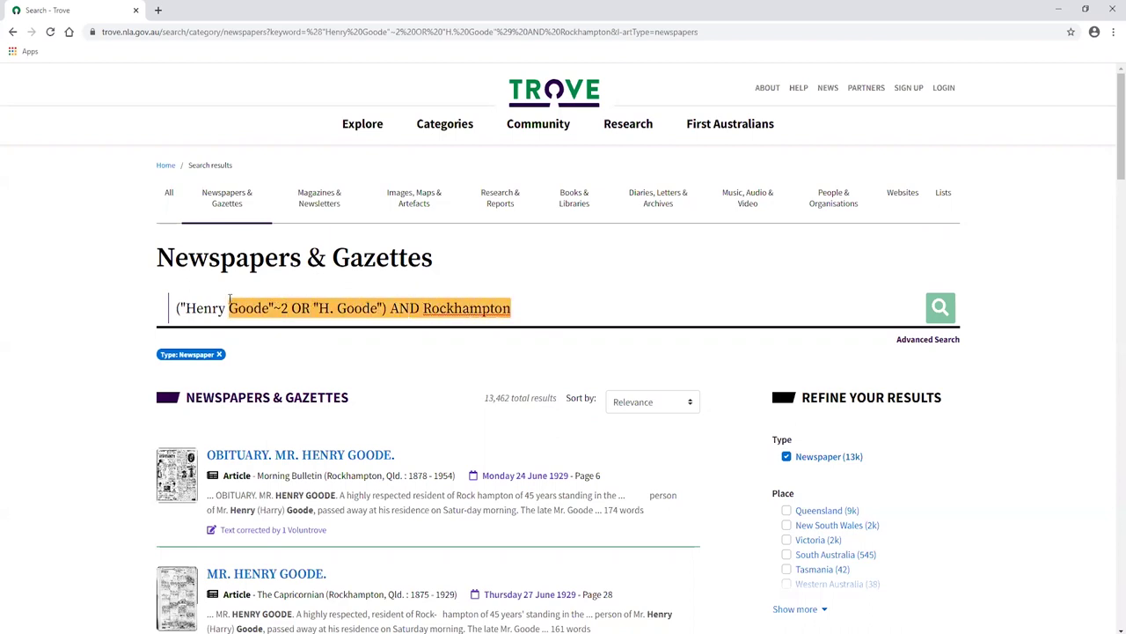
pyautogui.click(231, 302)
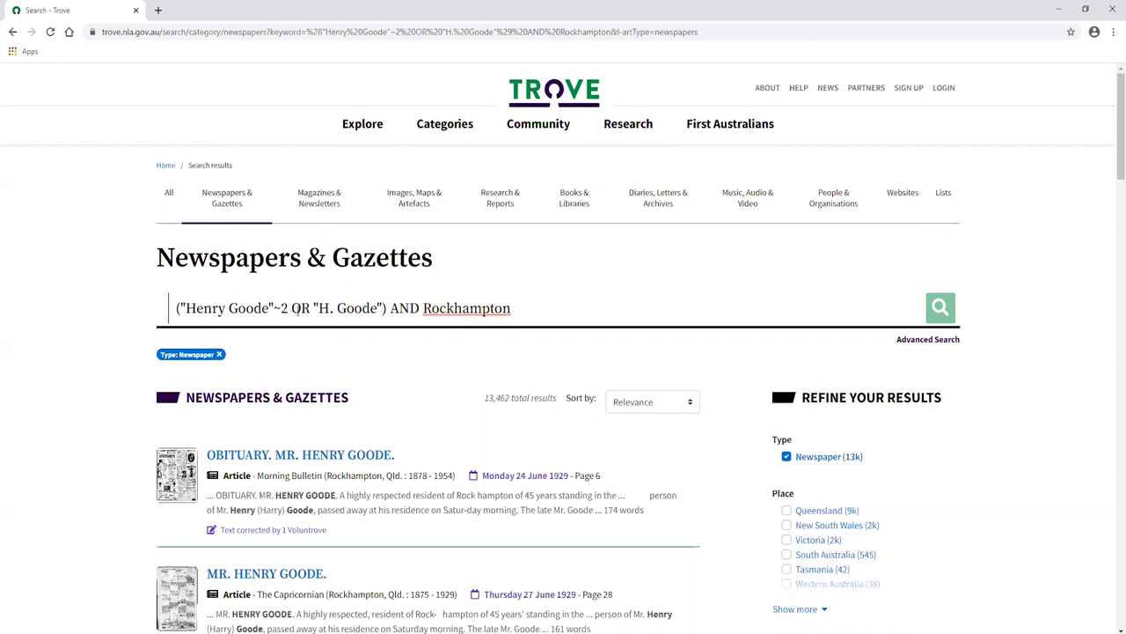
pyautogui.click(311, 308)
pyautogui.click(572, 309)
pyautogui.moveTo(572, 309); pyautogui.dragTo(4, 327)
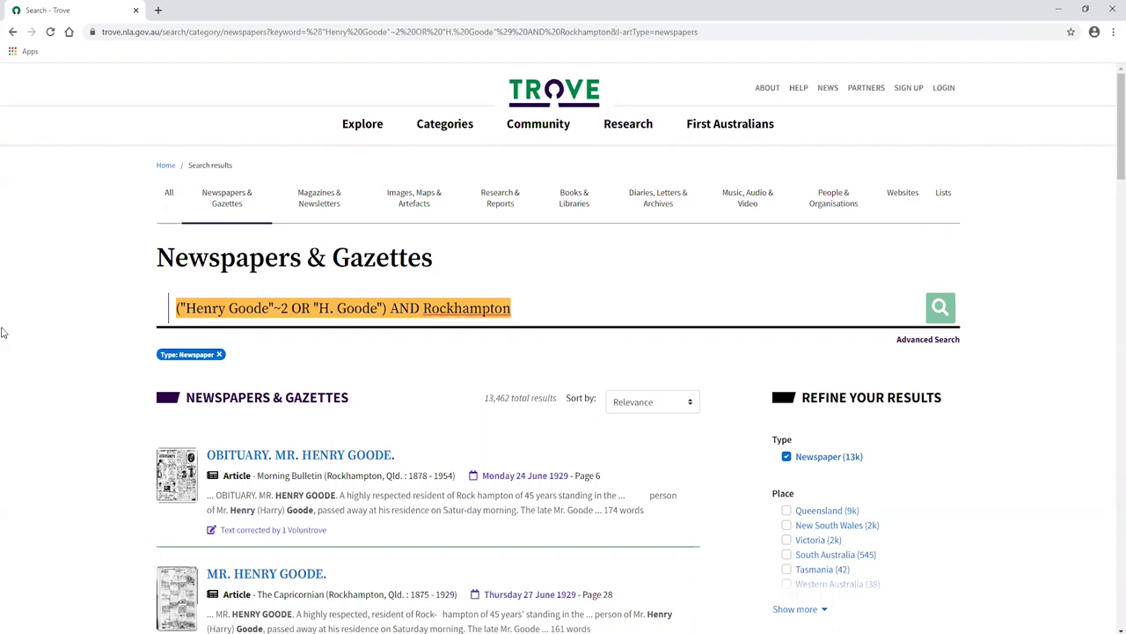
# Step: Replace the query with "henry goode"~0 and run it, giving 3,681 newspaper results
pyautogui.write('"')
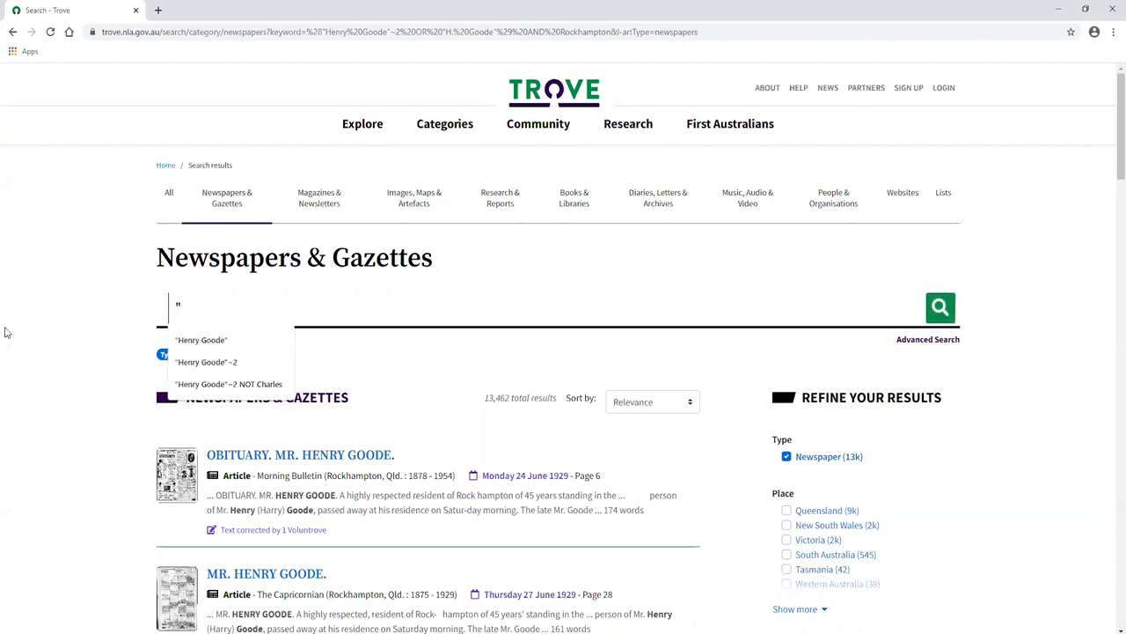
pyautogui.write('henry goode')
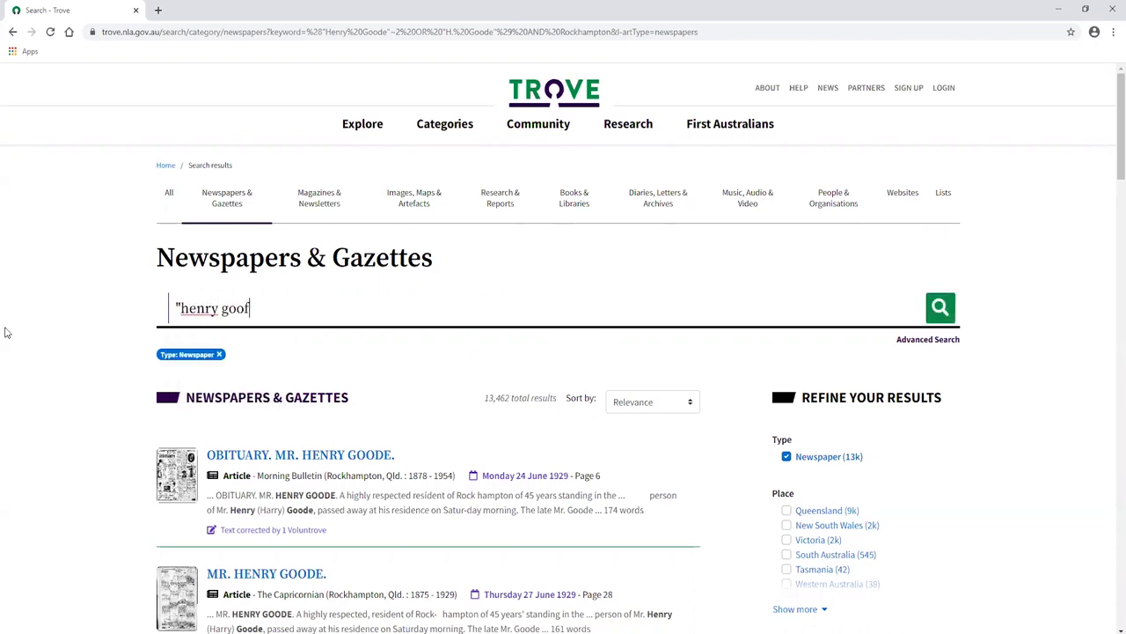
pyautogui.write('"~0')
pyautogui.press('Return')
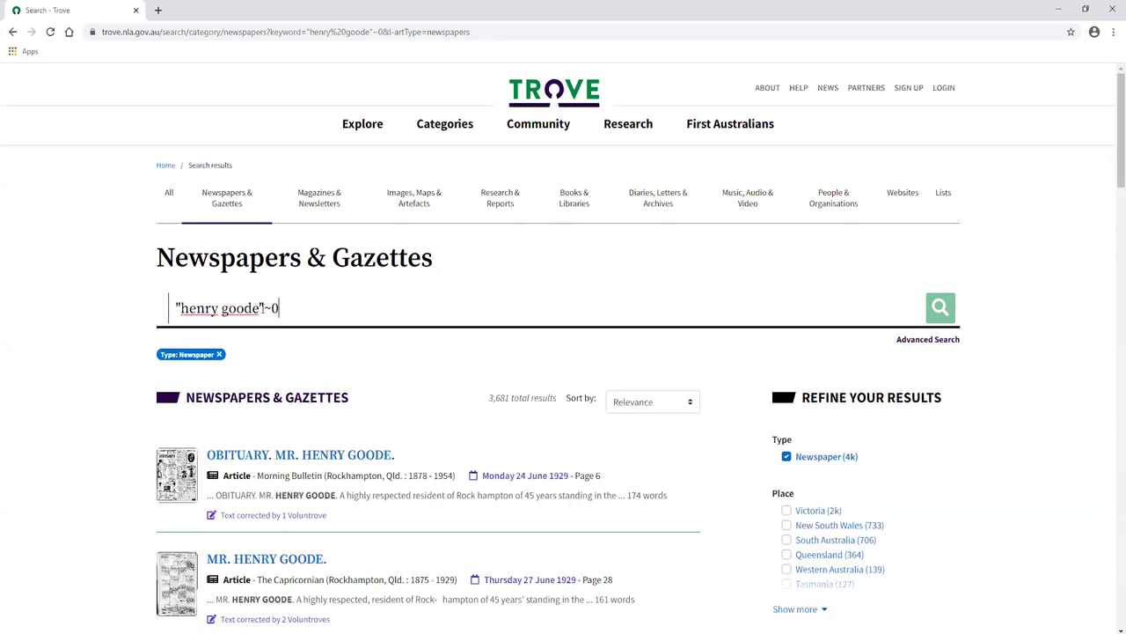
pyautogui.moveTo(261, 308)
pyautogui.mouseDown()
pyautogui.moveTo(175, 309)
pyautogui.moveTo(262, 308)
pyautogui.mouseUp()
pyautogui.click(261, 308)
# Step: Change the query to "Frank Major"~2 and browse its 4,584 results
pyautogui.rightClick(260, 308)
pyautogui.press('Escape')
pyautogui.click(260, 308)
pyautogui.moveTo(260, 308); pyautogui.dragTo(181, 308)
pyautogui.write('Frank Ma')
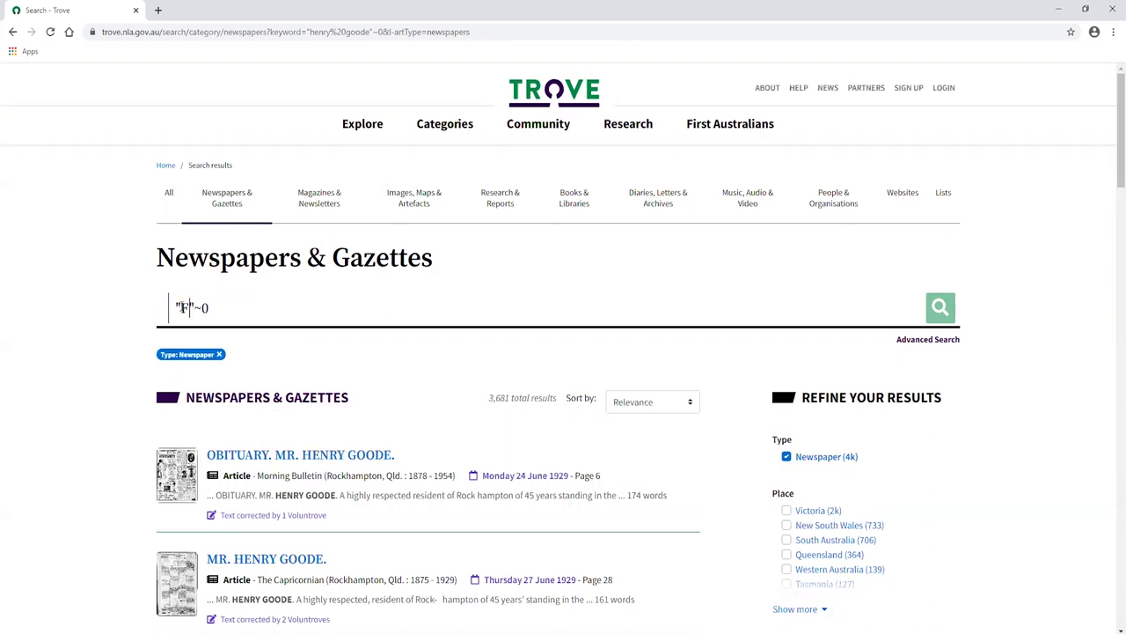
pyautogui.write('jor')
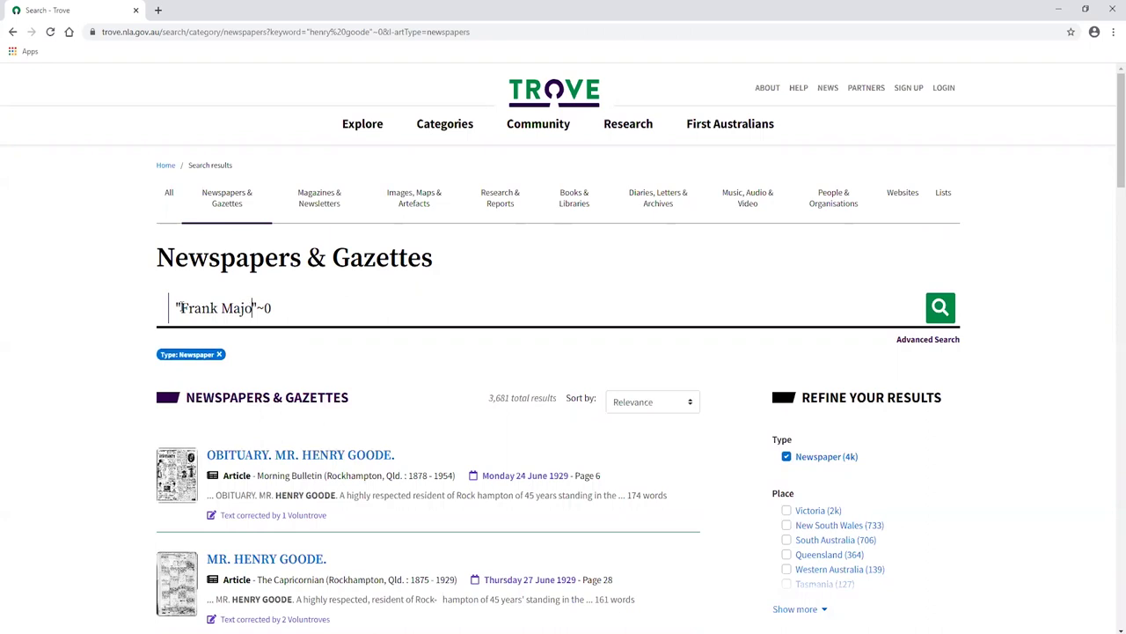
pyautogui.press('Right')
pyautogui.press('Right')
pyautogui.press('Right')
pyautogui.press('BackSpace')
pyautogui.write('2')
pyautogui.press('Return')
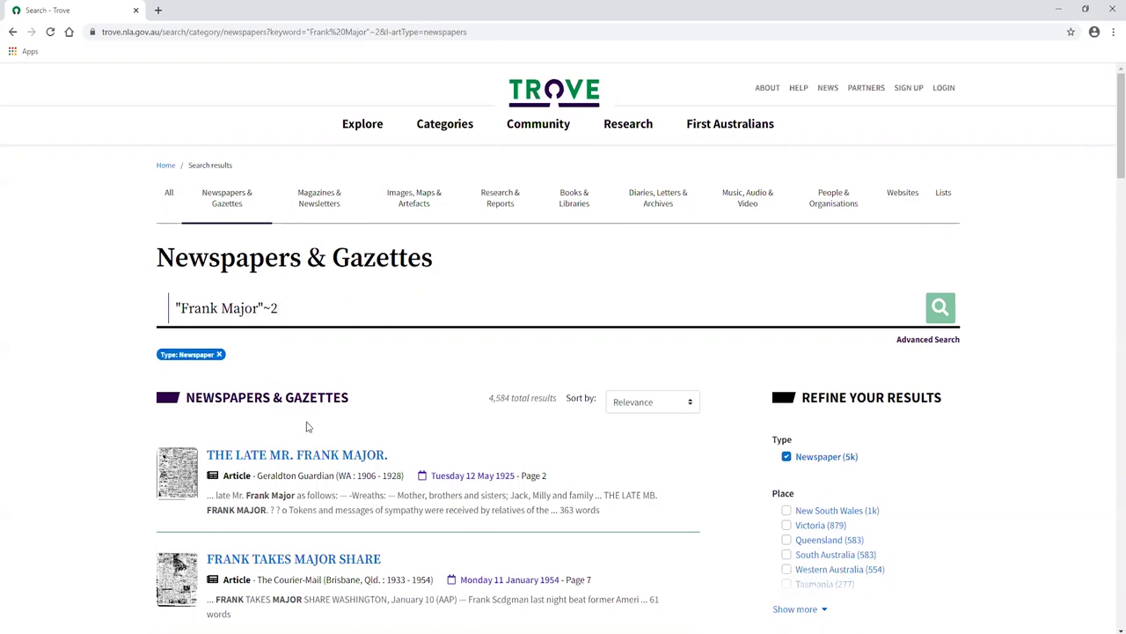
pyautogui.scroll(-2, 307, 431)
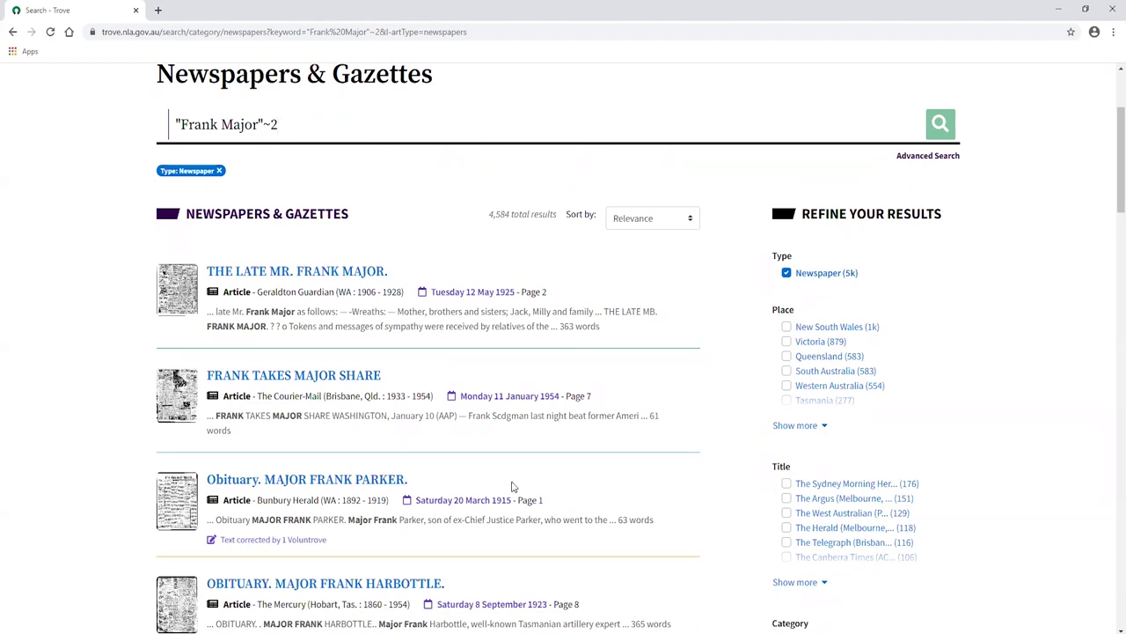
# Step: Set the proximity to ~0 for "Frank Major"~0, returning 407 results
pyautogui.press('BackSpace')
pyautogui.write('0')
pyautogui.press('Return')
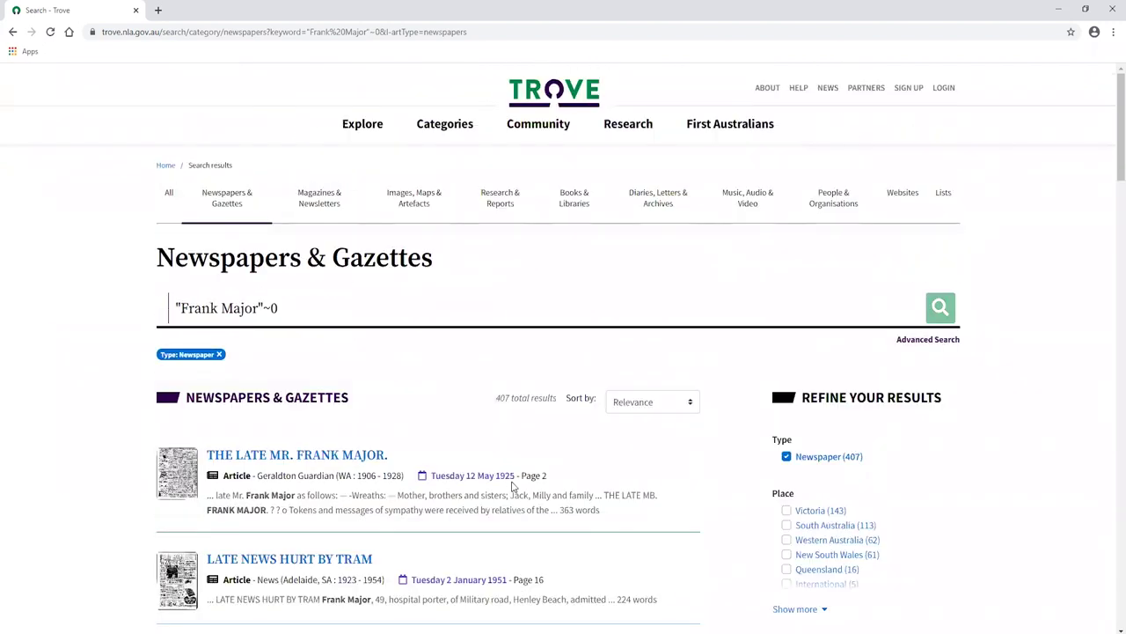
pyautogui.scroll(-2, 514, 477)
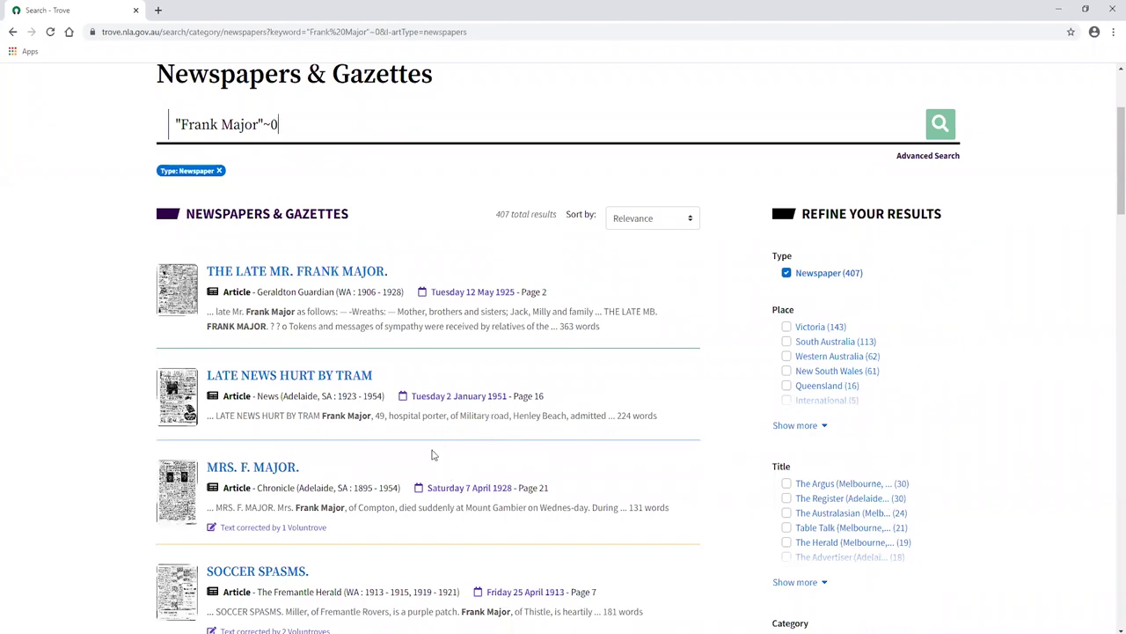
pyautogui.scroll(-3, 440, 480)
pyautogui.scroll(-7, 434, 482)
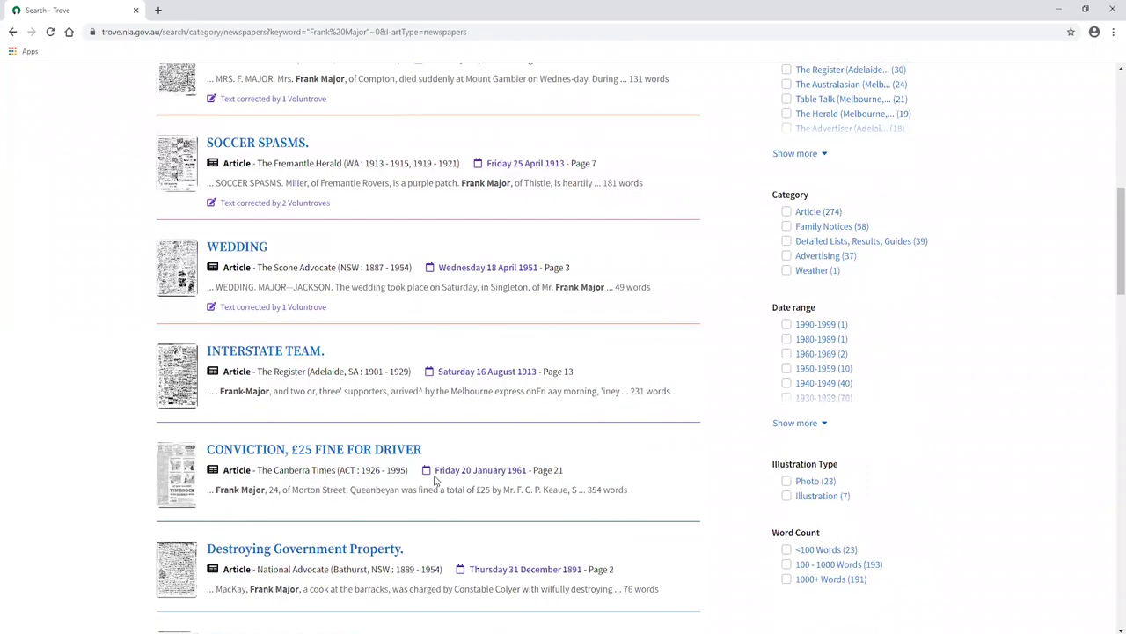
pyautogui.scroll(-3, 435, 480)
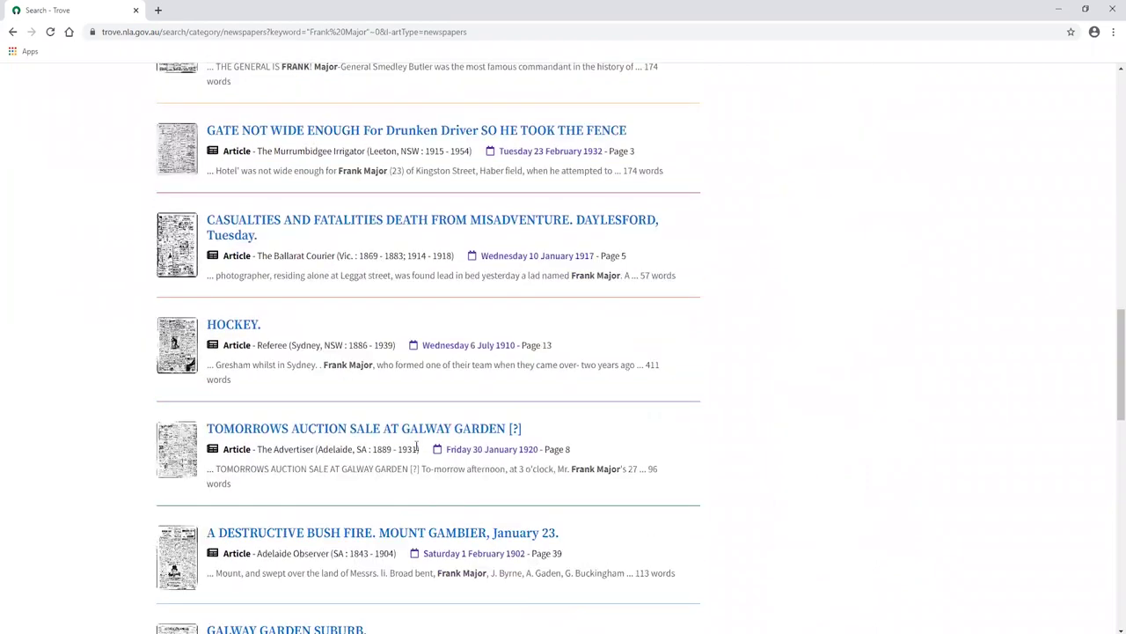
pyautogui.scroll(-1, 418, 440)
pyautogui.scroll(-8, 418, 437)
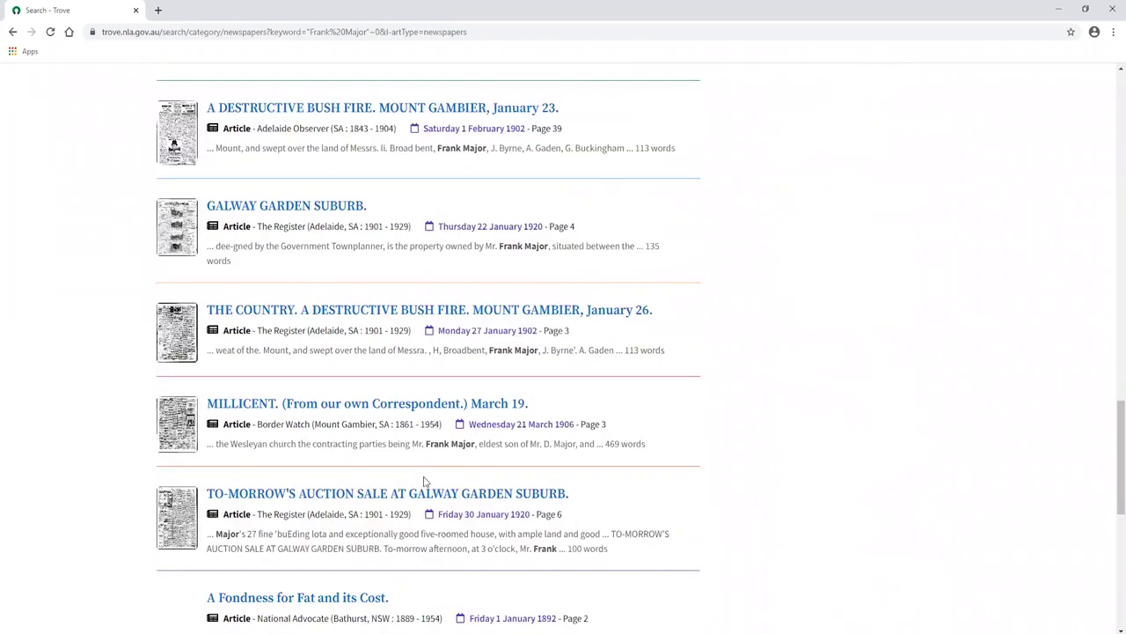
# Step: Show the final results page 21 and highlight "Frank ' Majority" in the VICTORIA snippet
pyautogui.click(406, 350)
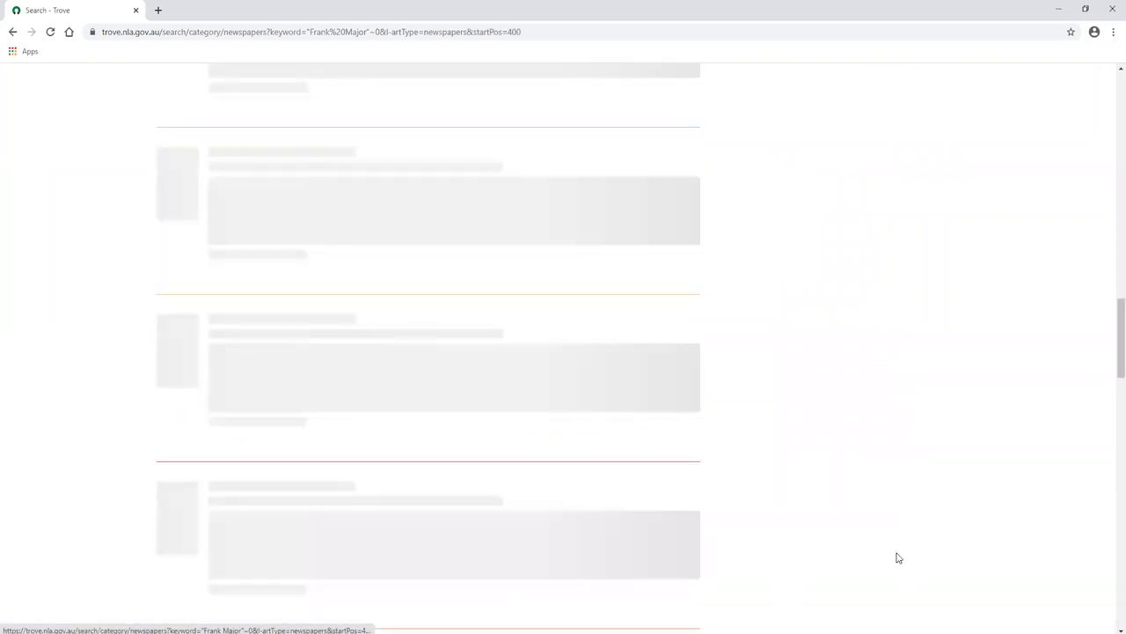
pyautogui.scroll(-3, 755, 541)
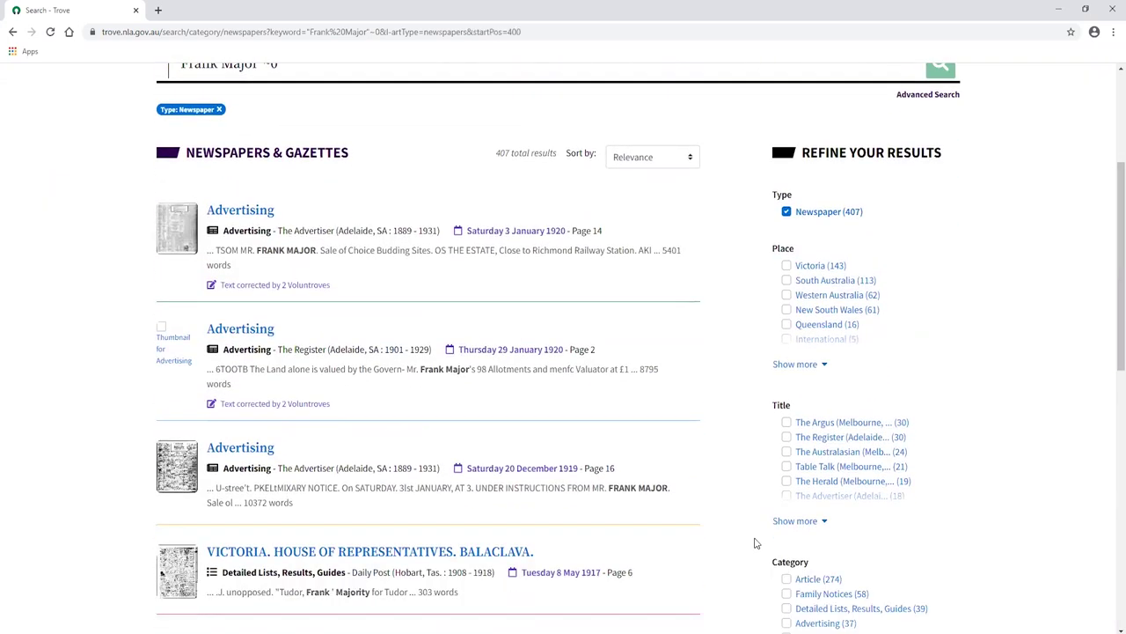
pyautogui.scroll(-2, 755, 541)
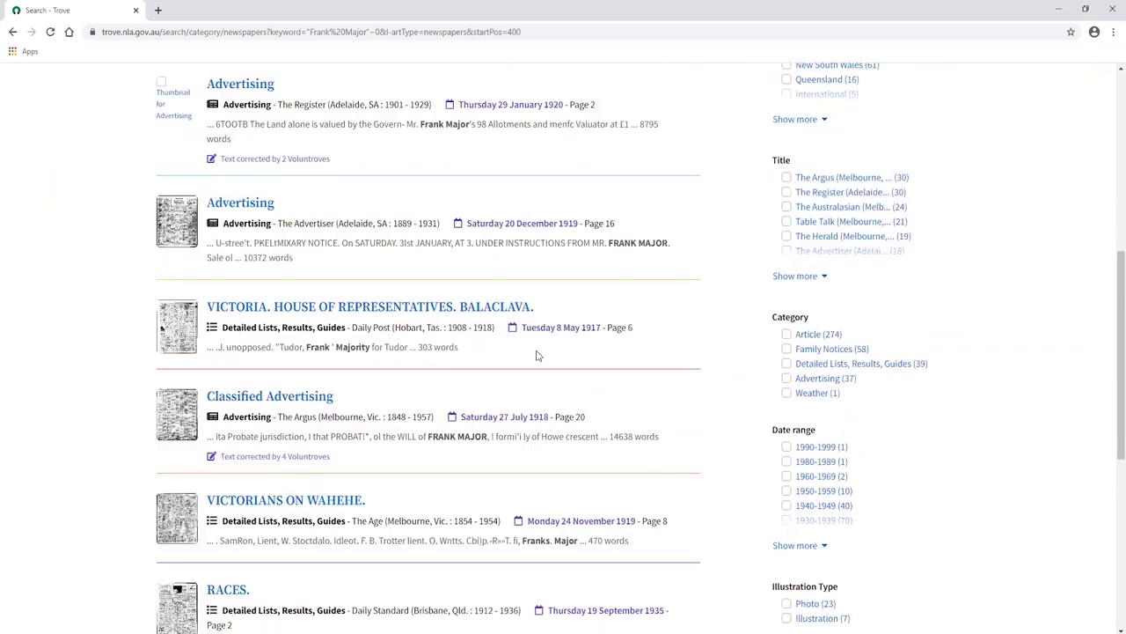
pyautogui.moveTo(307, 347); pyautogui.dragTo(371, 347)
pyautogui.scroll(-1, 519, 409)
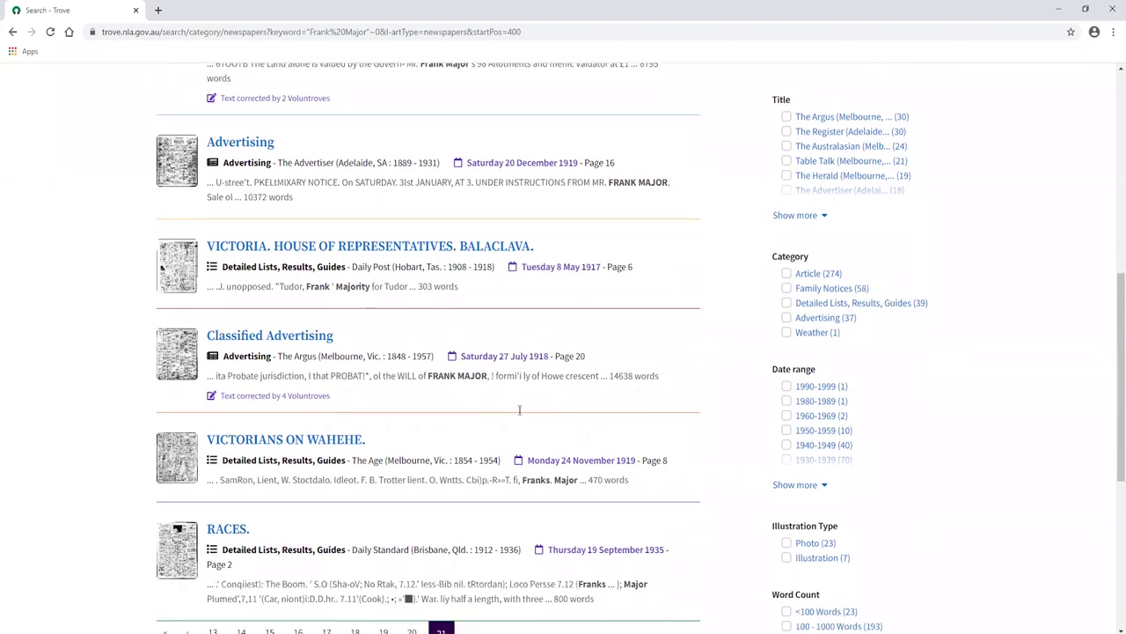
pyautogui.scroll(-2, 648, 414)
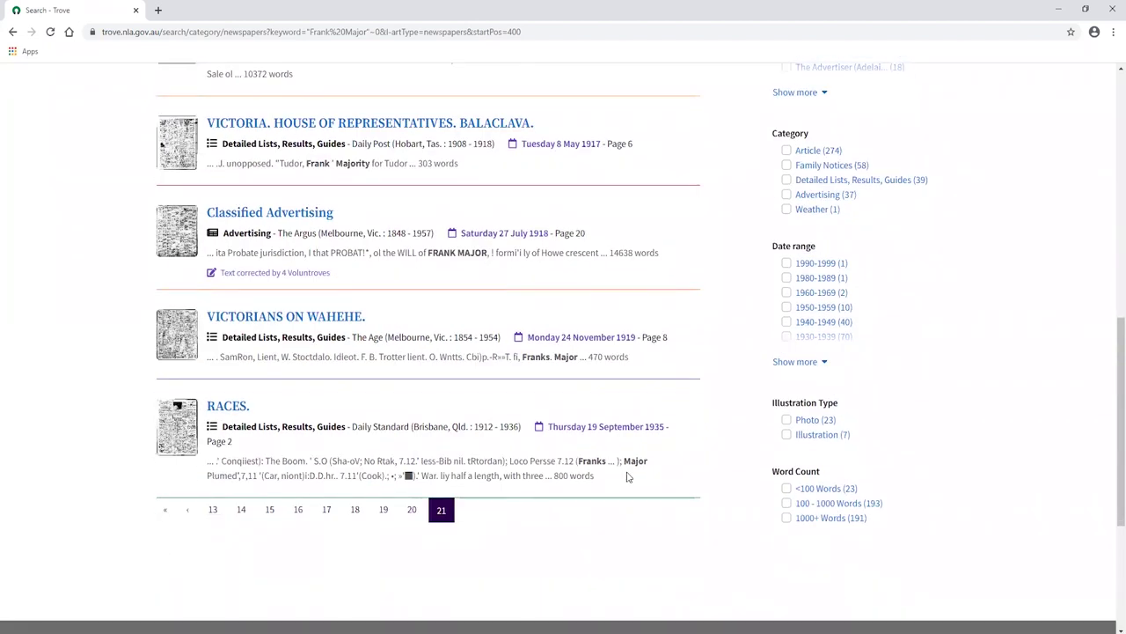
pyautogui.scroll(4, 651, 475)
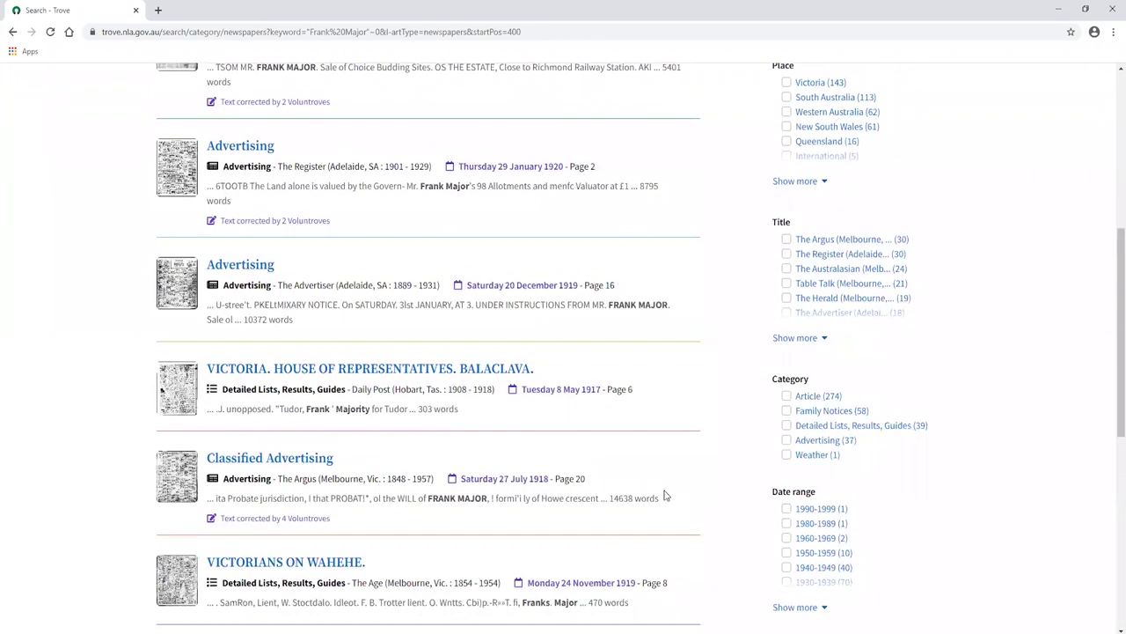
pyautogui.scroll(7, 667, 496)
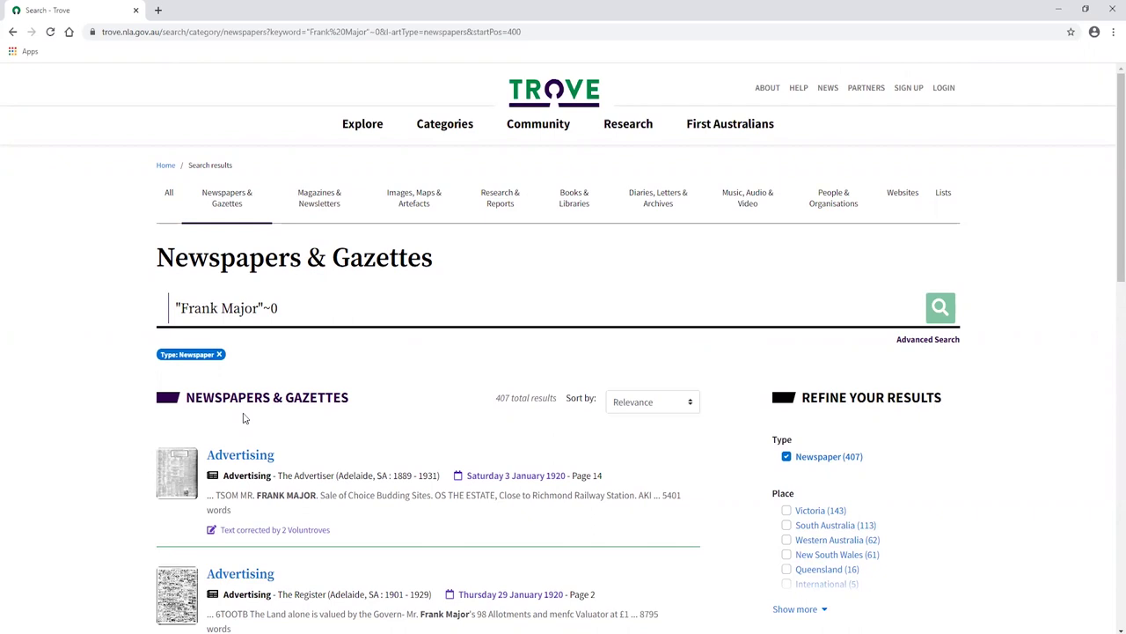
pyautogui.click(174, 308)
pyautogui.write('fullte')
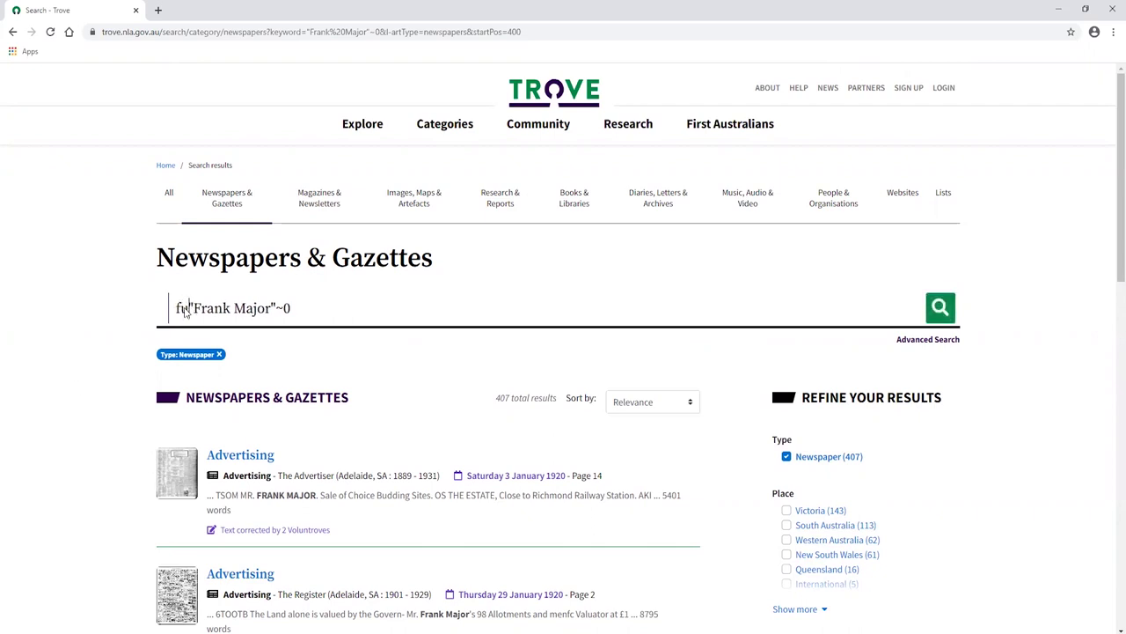
pyautogui.write('xt:')
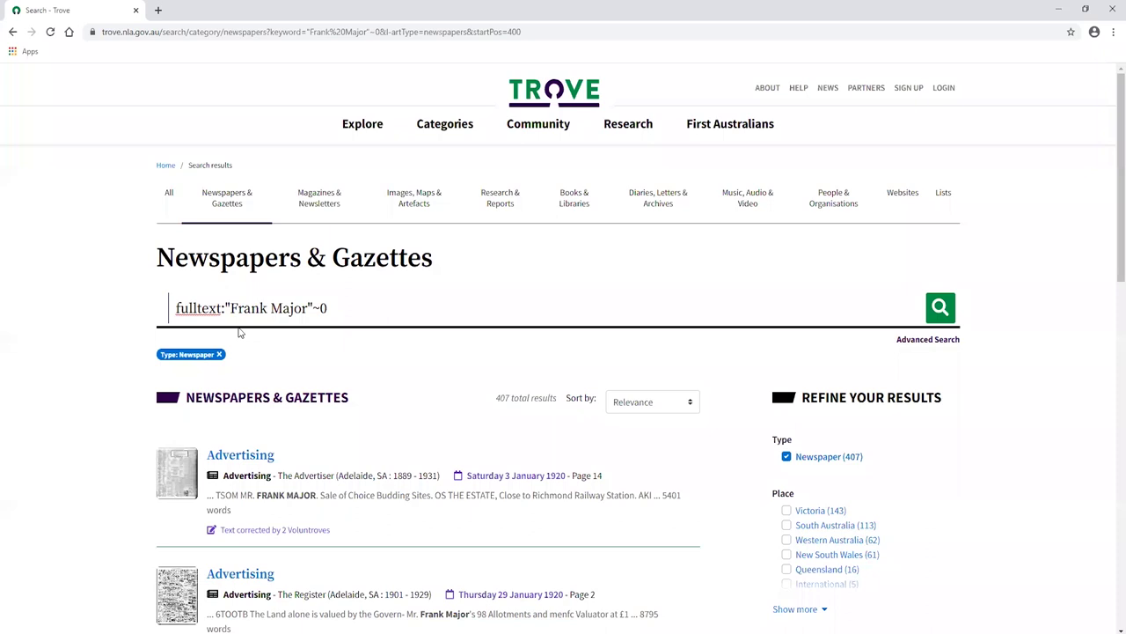
pyautogui.moveTo(334, 313); pyautogui.dragTo(318, 308)
pyautogui.click(342, 309)
pyautogui.press('Return')
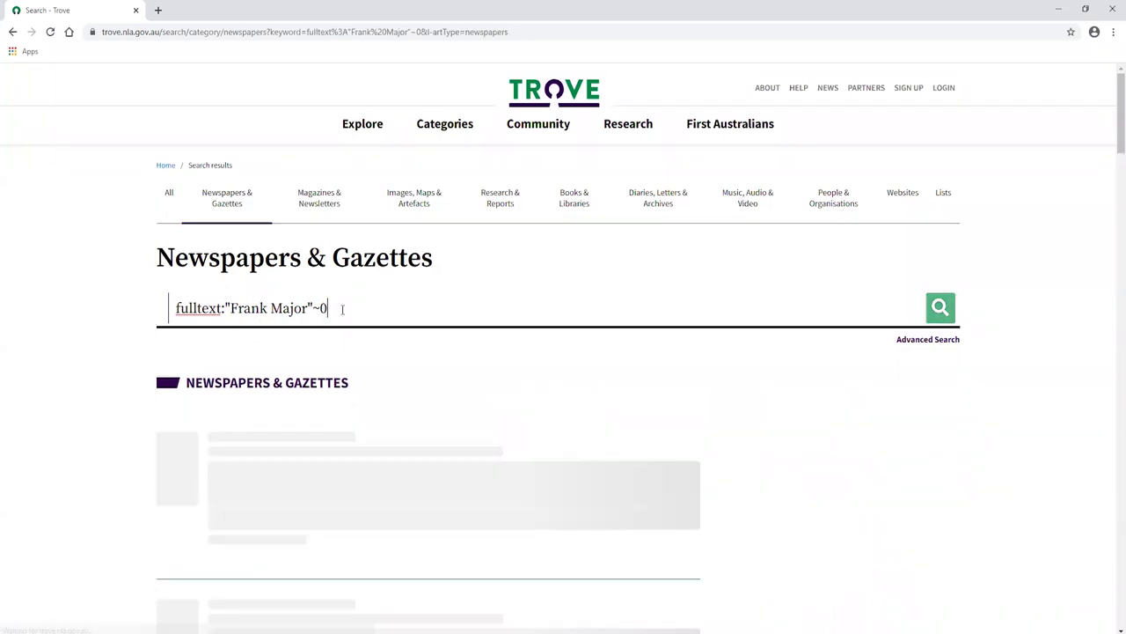
pyautogui.scroll(-1, 531, 360)
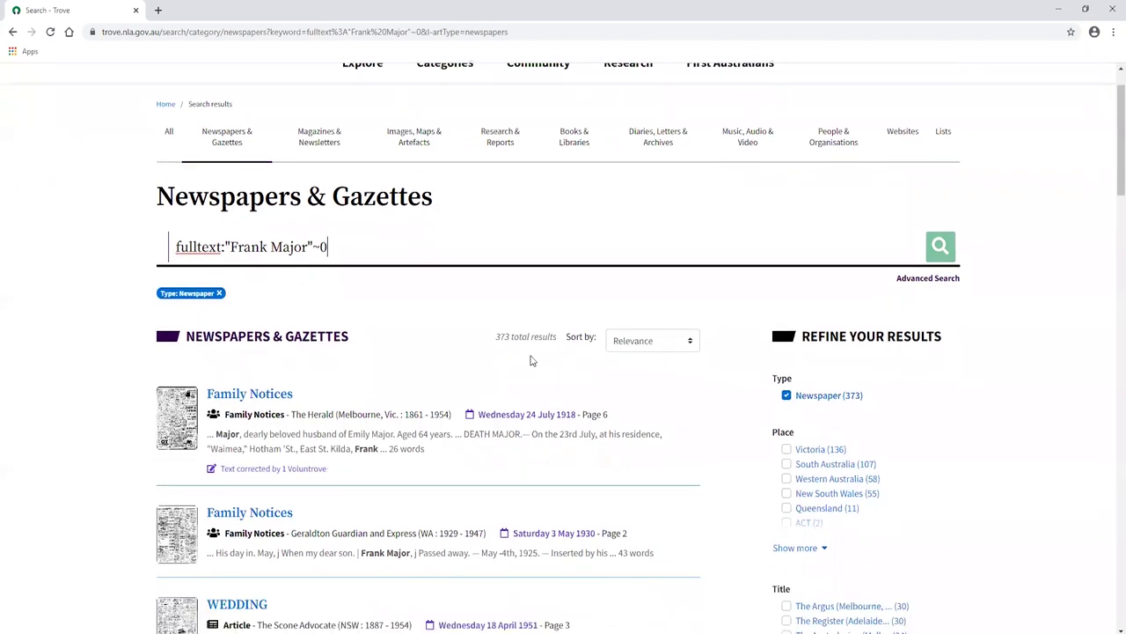
pyautogui.scroll(-1, 530, 360)
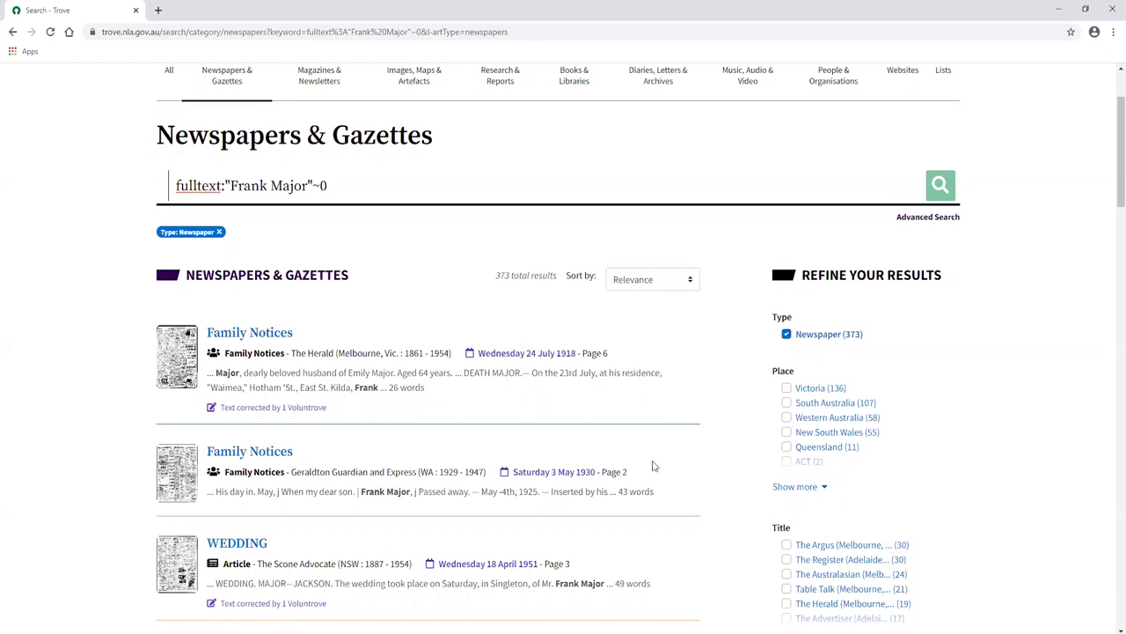
pyautogui.scroll(2, 654, 463)
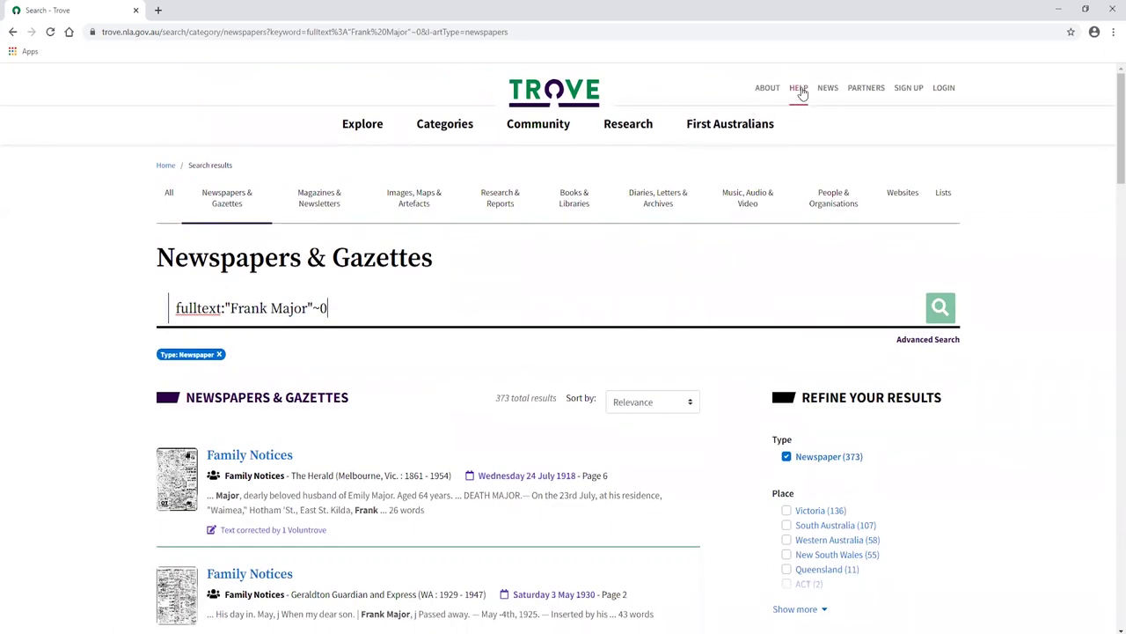